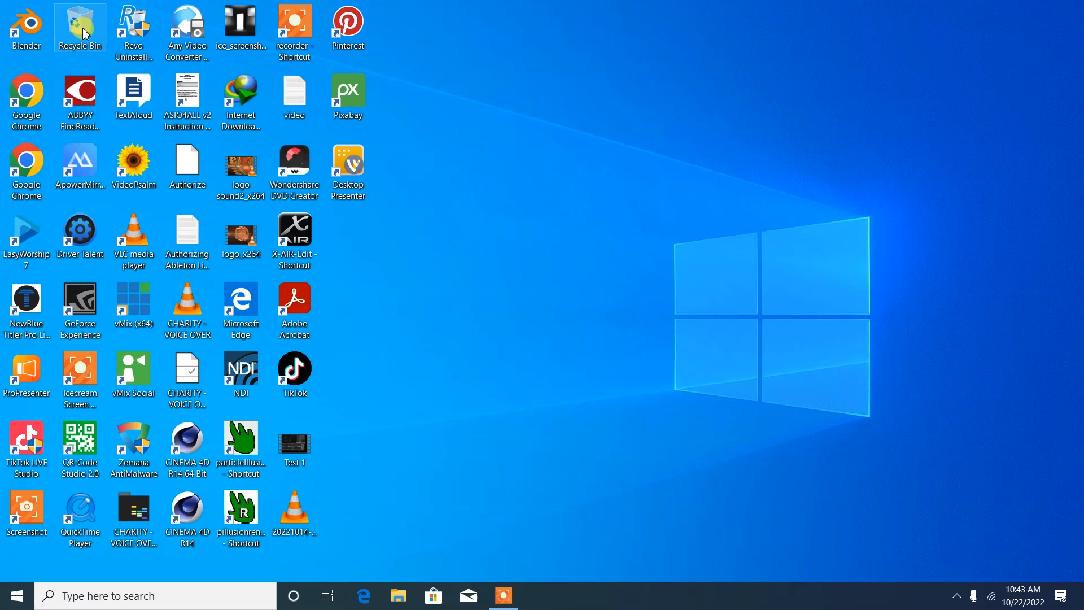
Step: Search the web for bibleshow in Google Chrome and open the BibleShow website from the results
{"action": "double_click", "coordinate": [34, 102]}
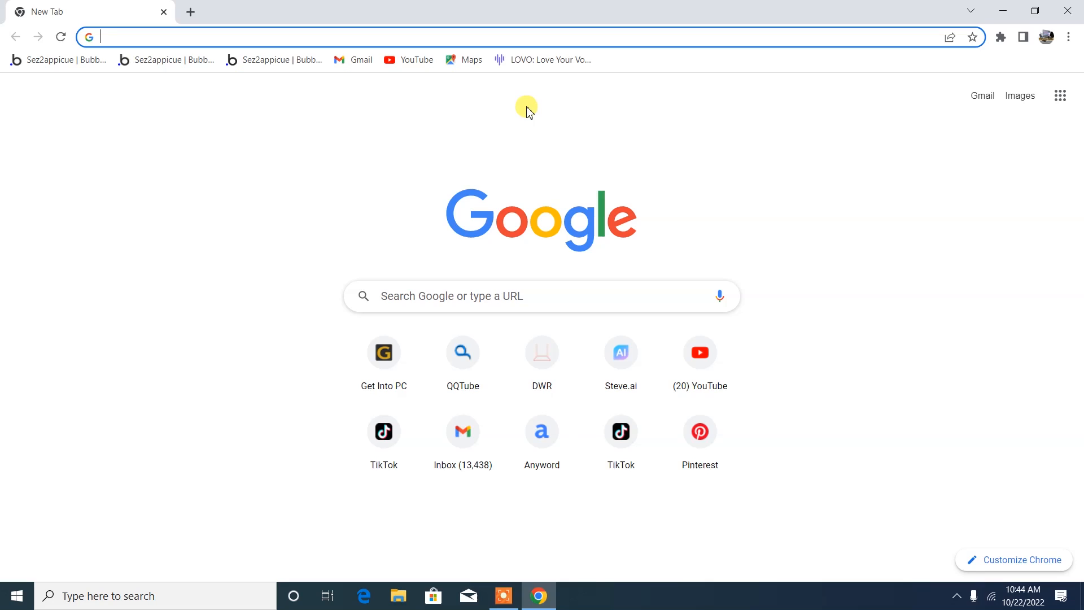
{"action": "type", "text": "bib"}
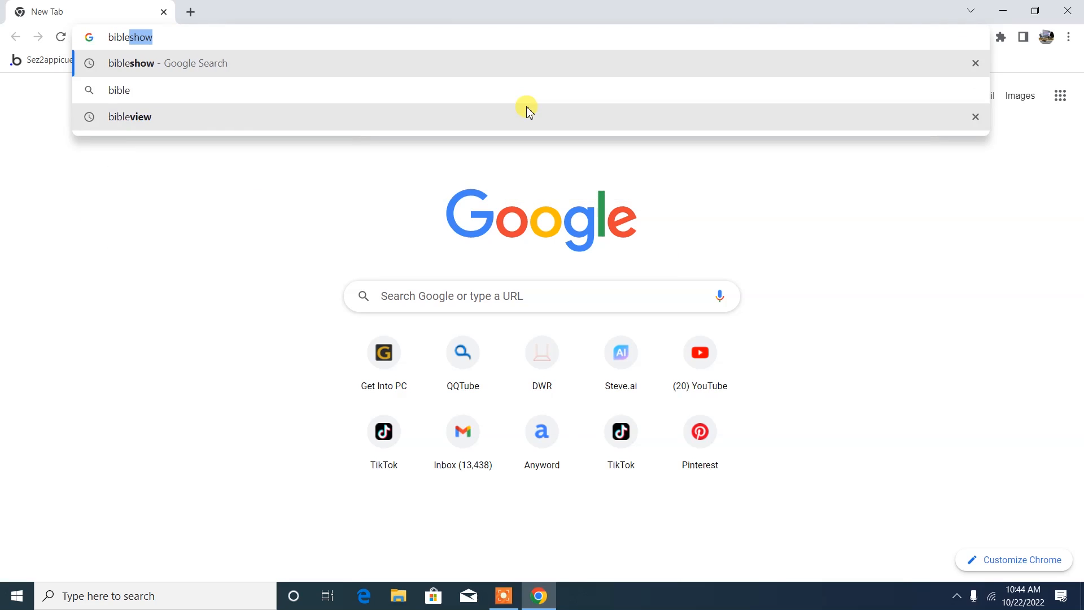
{"action": "type", "text": "le"}
{"action": "key", "text": "Return"}
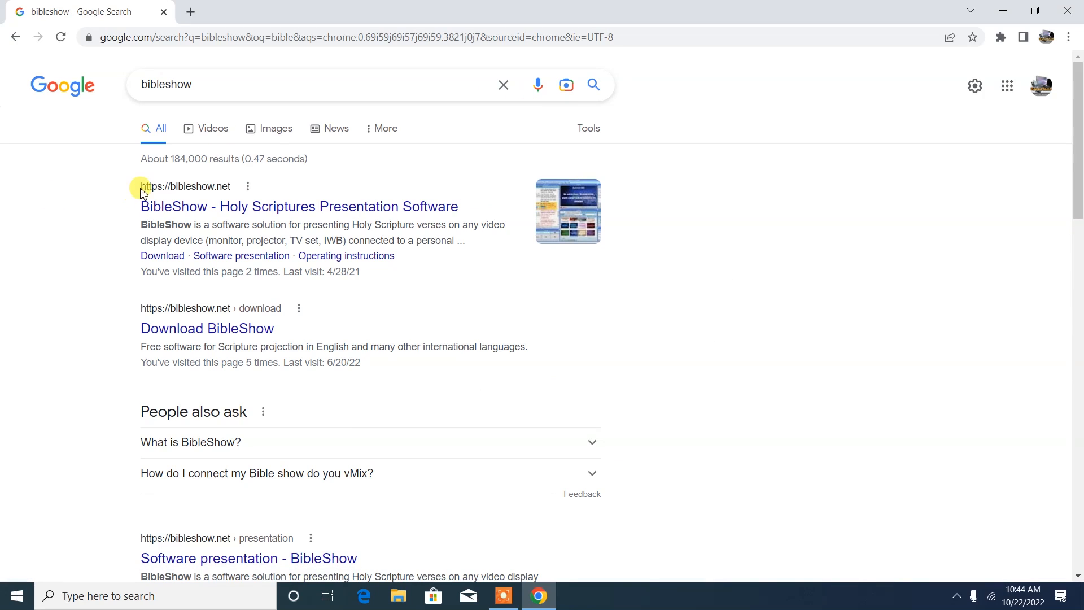
{"action": "left_click", "coordinate": [179, 197]}
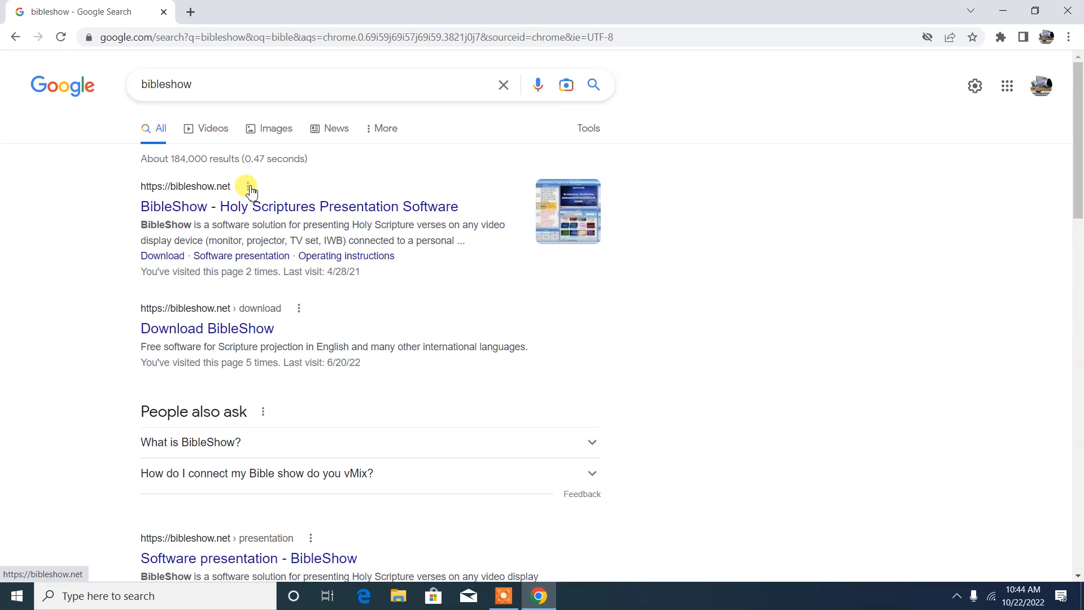
{"action": "left_click", "coordinate": [194, 210]}
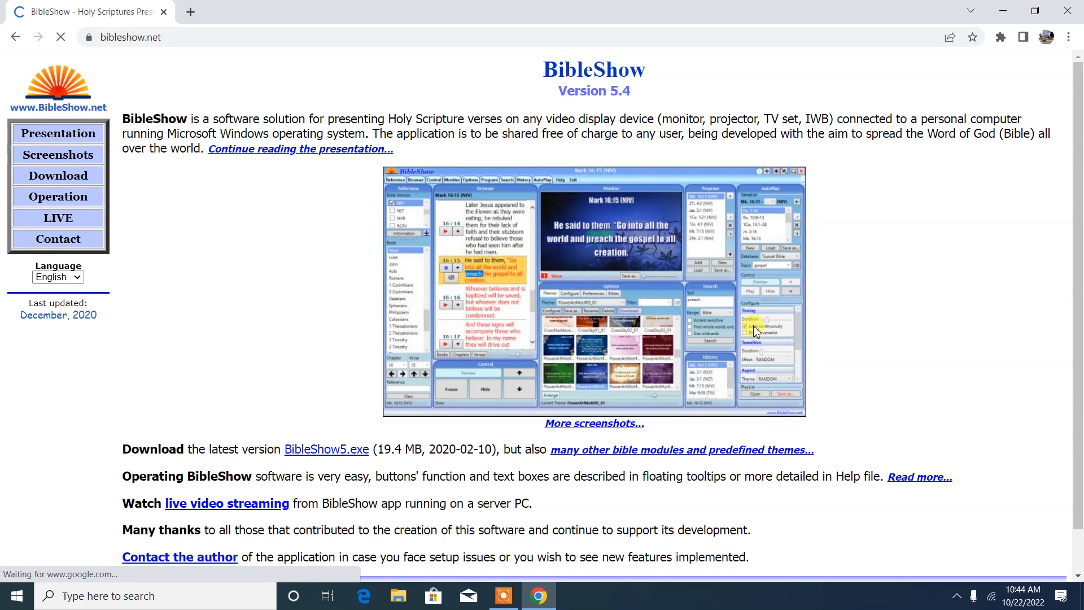
Step: Open the BibleShow site's download page offering other bible modules and predefined themes
{"action": "scroll", "coordinate": [691, 330], "scroll_direction": "down", "scroll_amount": 1}
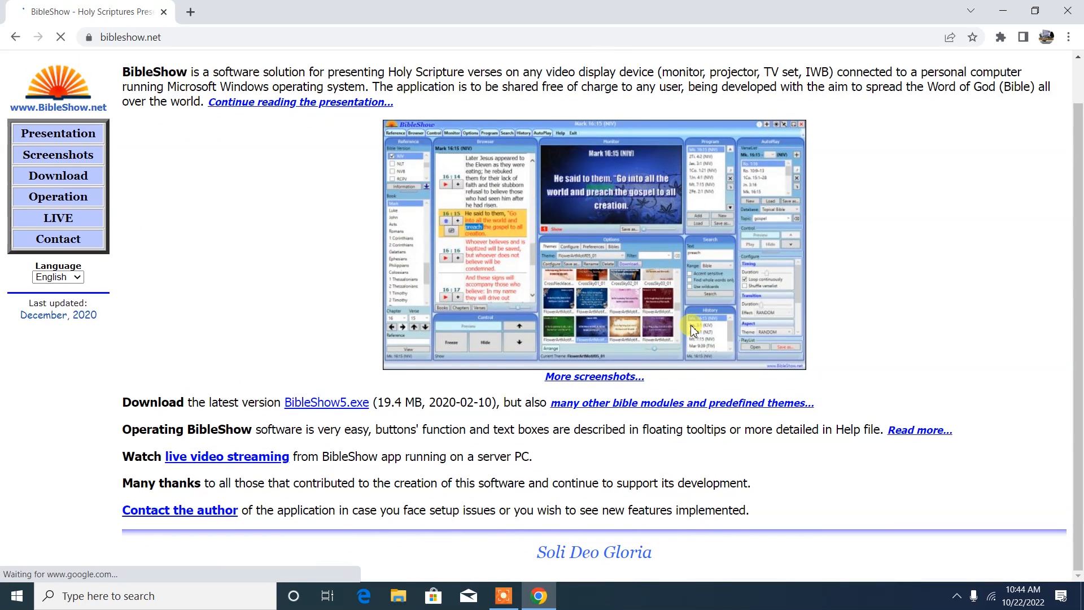
{"action": "scroll", "coordinate": [655, 451], "scroll_direction": "up", "scroll_amount": 1}
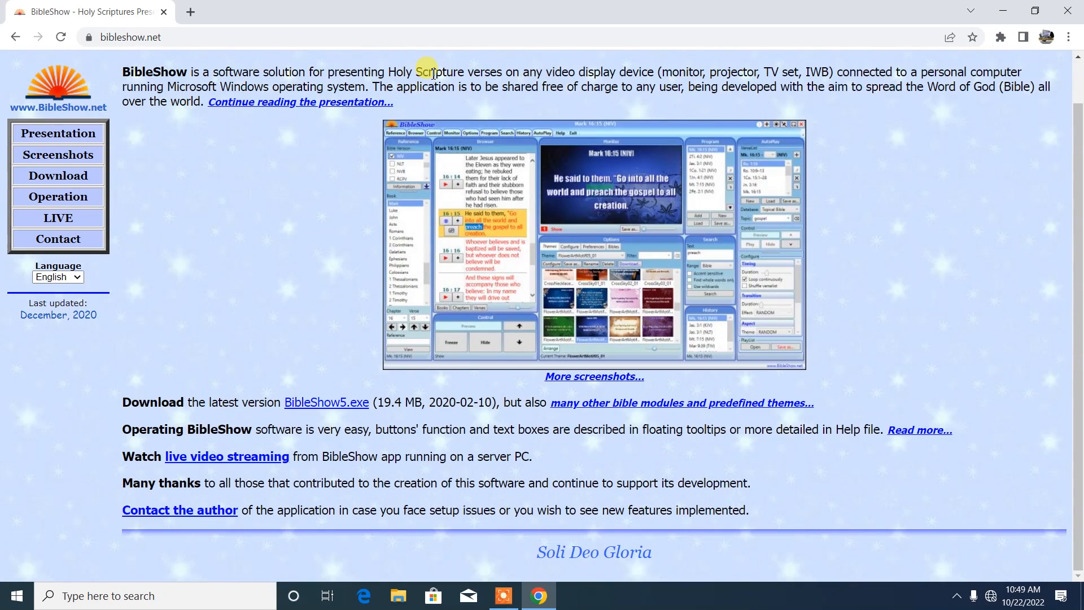
{"action": "mouse_move", "coordinate": [388, 173]}
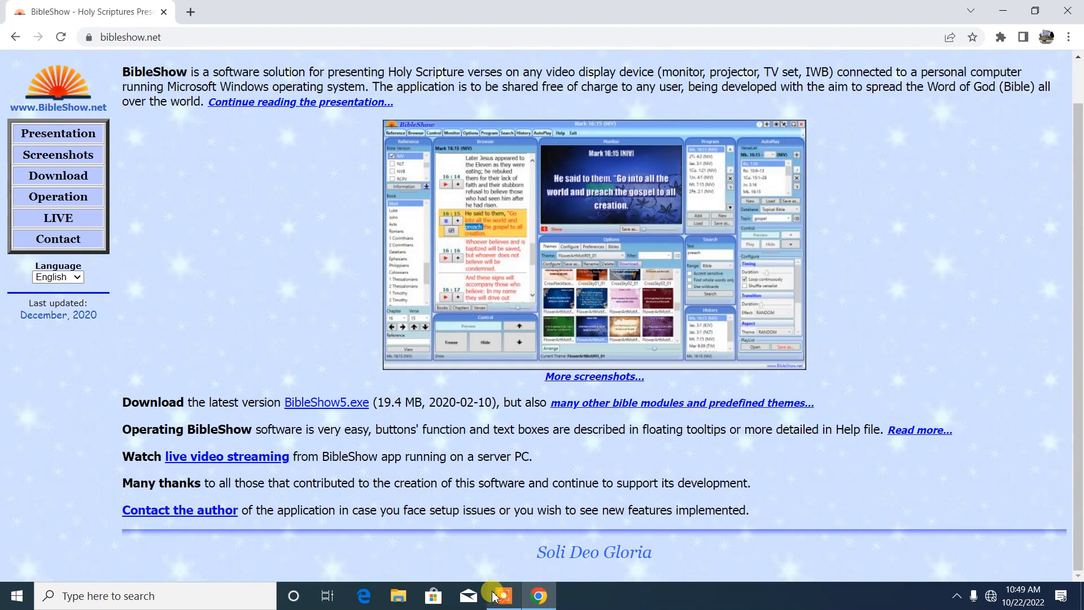
{"action": "mouse_move", "coordinate": [497, 600]}
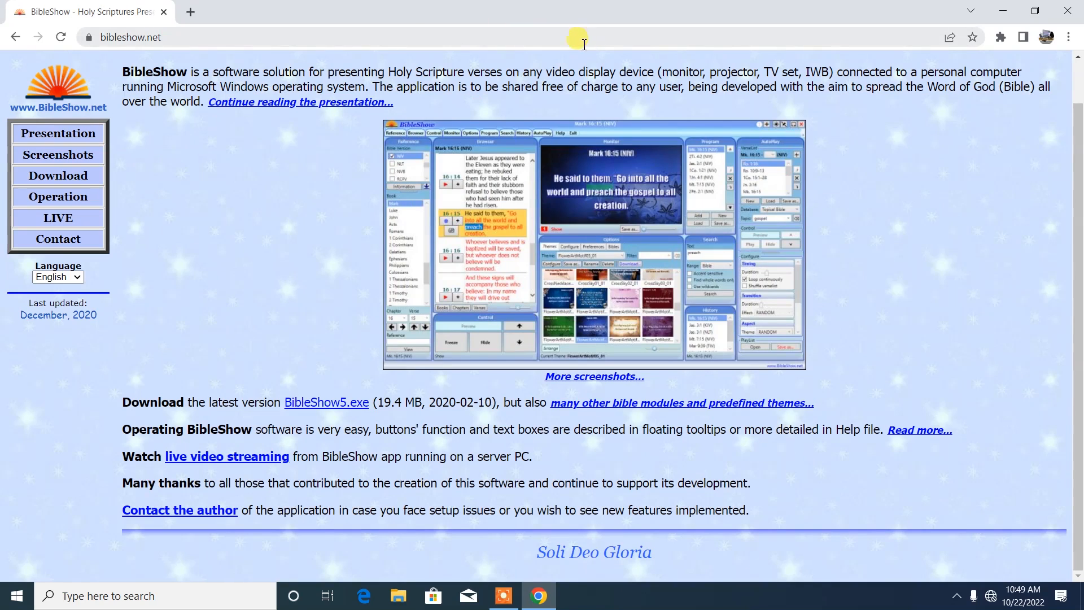
{"action": "mouse_move", "coordinate": [621, 441]}
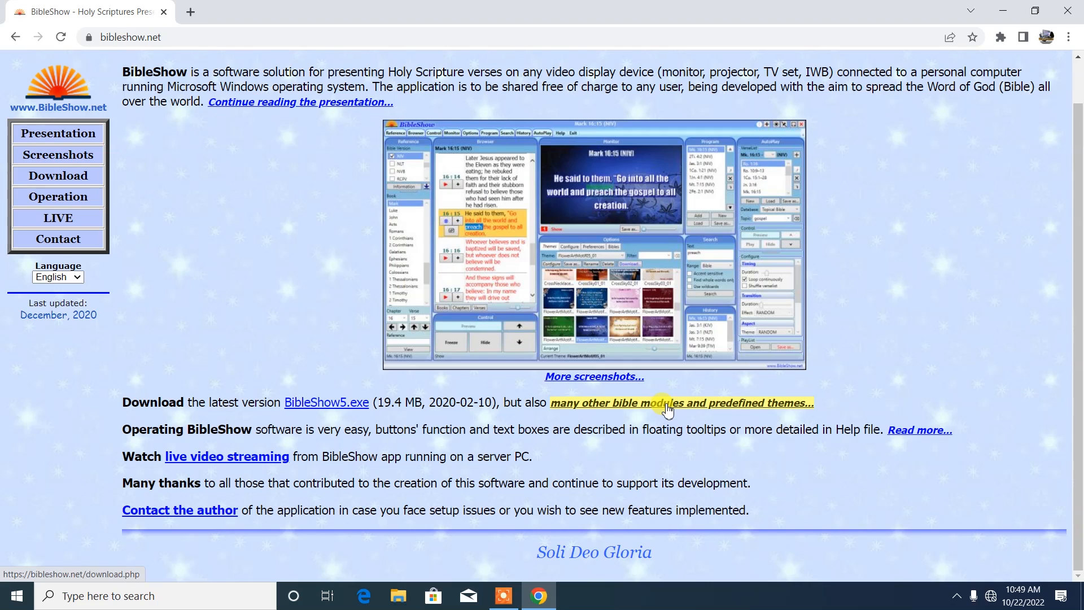
{"action": "scroll", "coordinate": [454, 493], "scroll_direction": "up", "scroll_amount": 1}
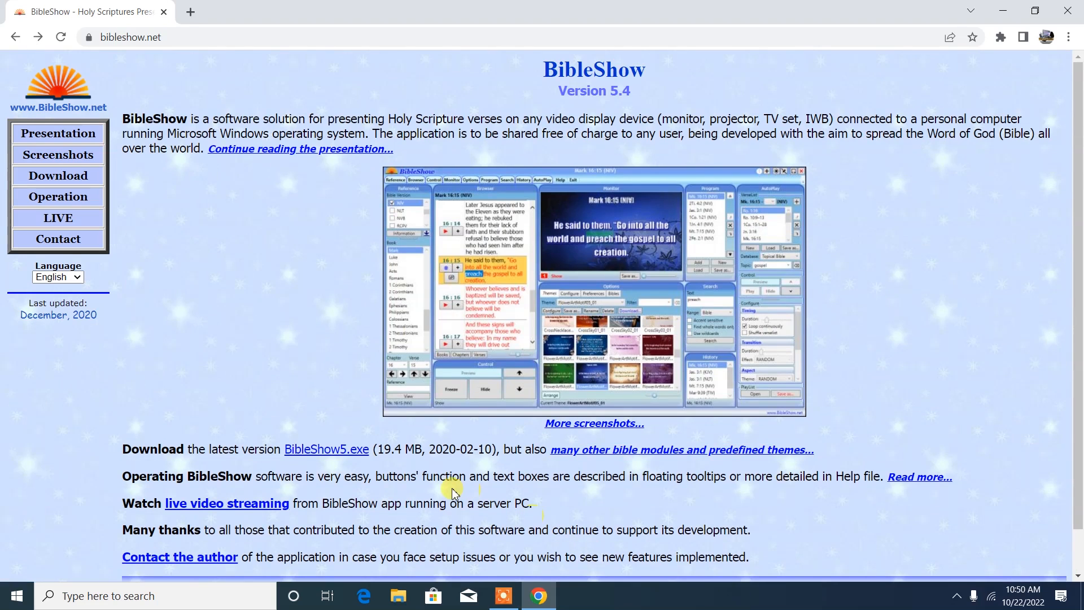
{"action": "left_click", "coordinate": [628, 455]}
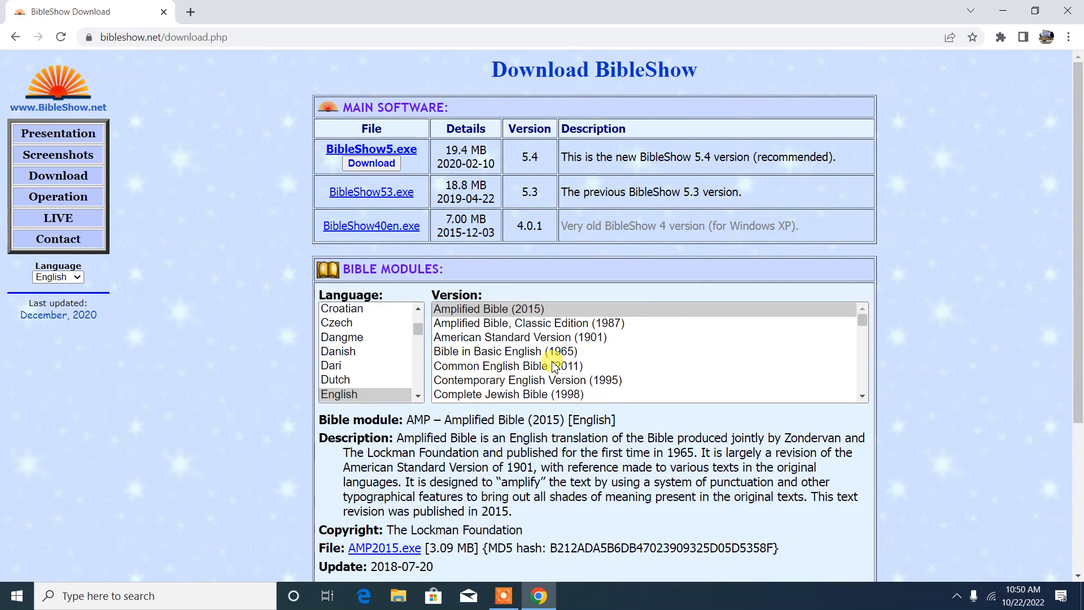
Step: Examine the English bible module versions and the predefined theme collections offered on the download page
{"action": "scroll", "coordinate": [531, 336], "scroll_direction": "down", "scroll_amount": 3}
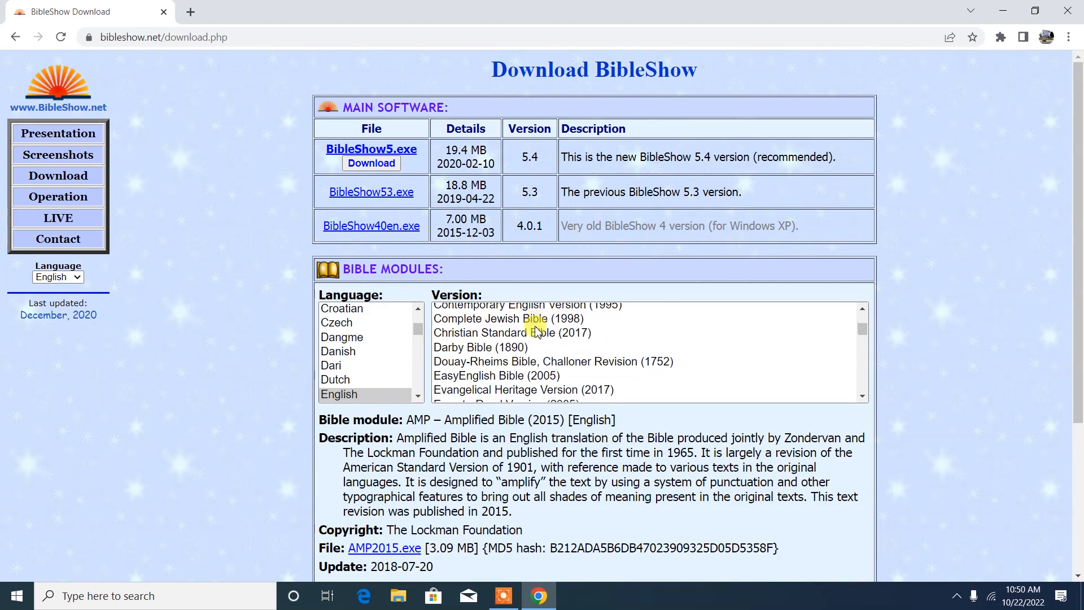
{"action": "scroll", "coordinate": [535, 330], "scroll_direction": "down", "scroll_amount": 5}
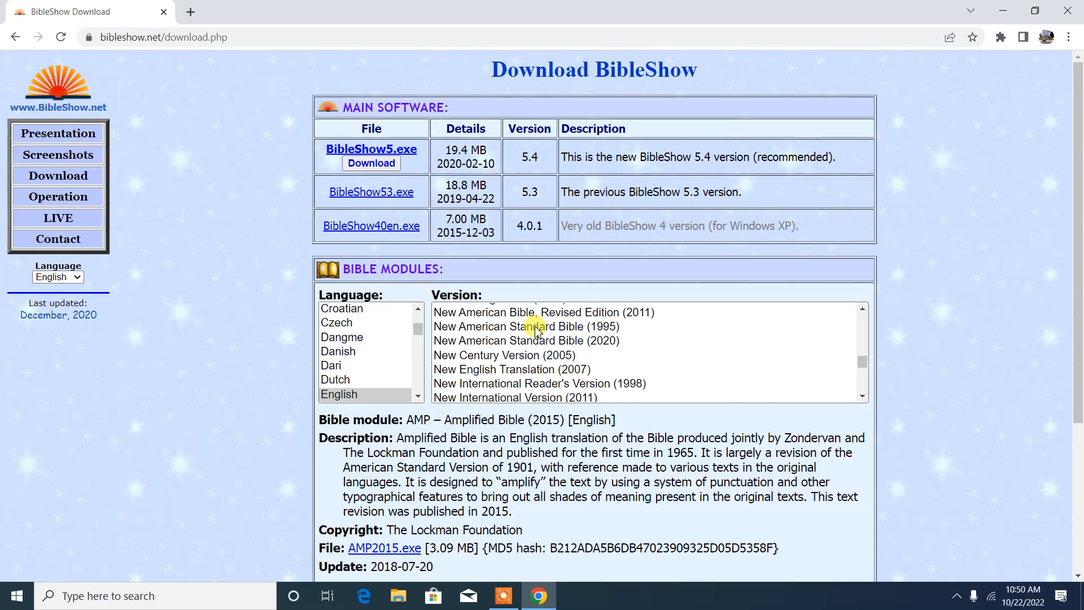
{"action": "scroll", "coordinate": [536, 330], "scroll_direction": "down", "scroll_amount": 8}
{"action": "scroll", "coordinate": [531, 333], "scroll_direction": "down", "scroll_amount": 2}
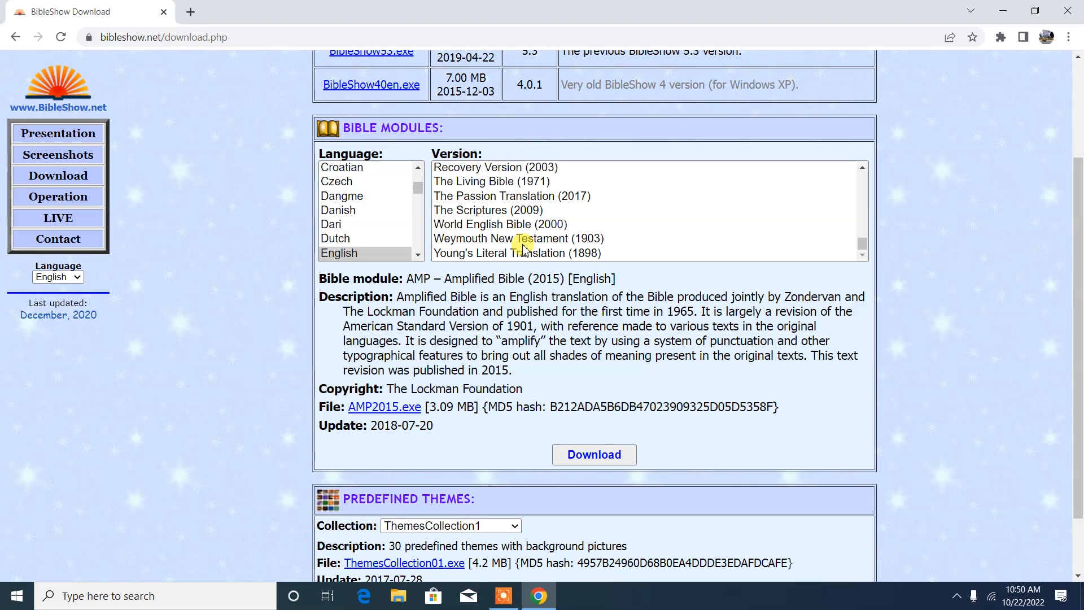
{"action": "scroll", "coordinate": [519, 237], "scroll_direction": "up", "scroll_amount": 10}
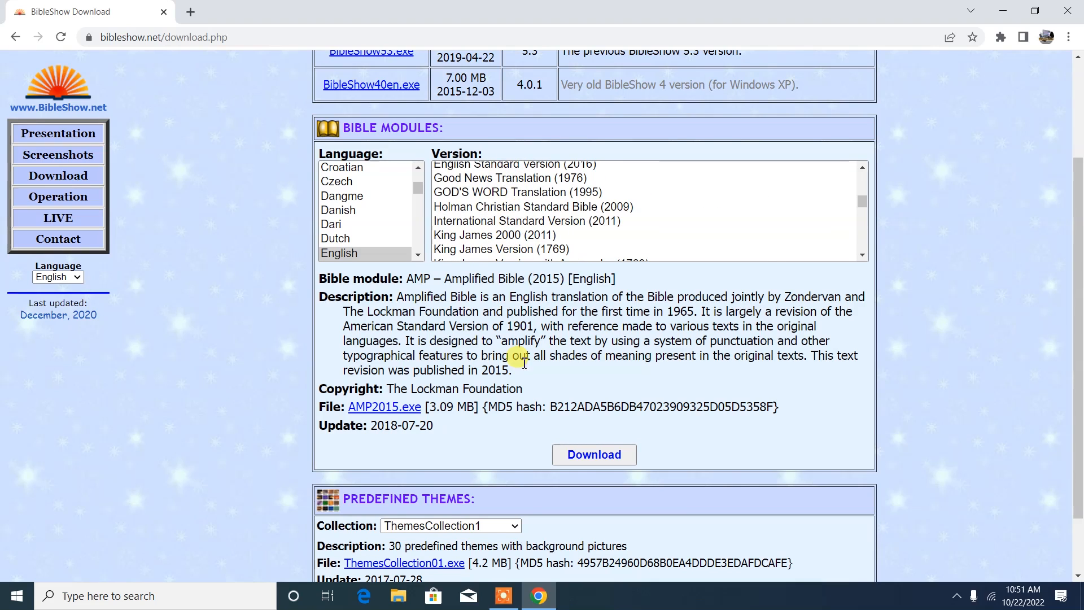
{"action": "scroll", "coordinate": [524, 404], "scroll_direction": "down", "scroll_amount": 2}
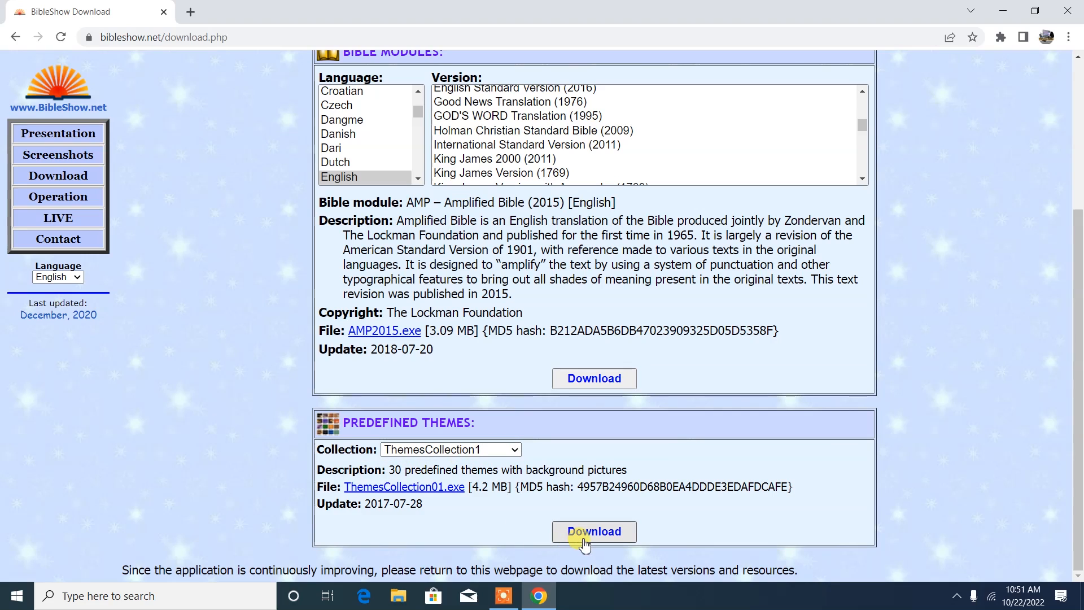
{"action": "left_click", "coordinate": [499, 450]}
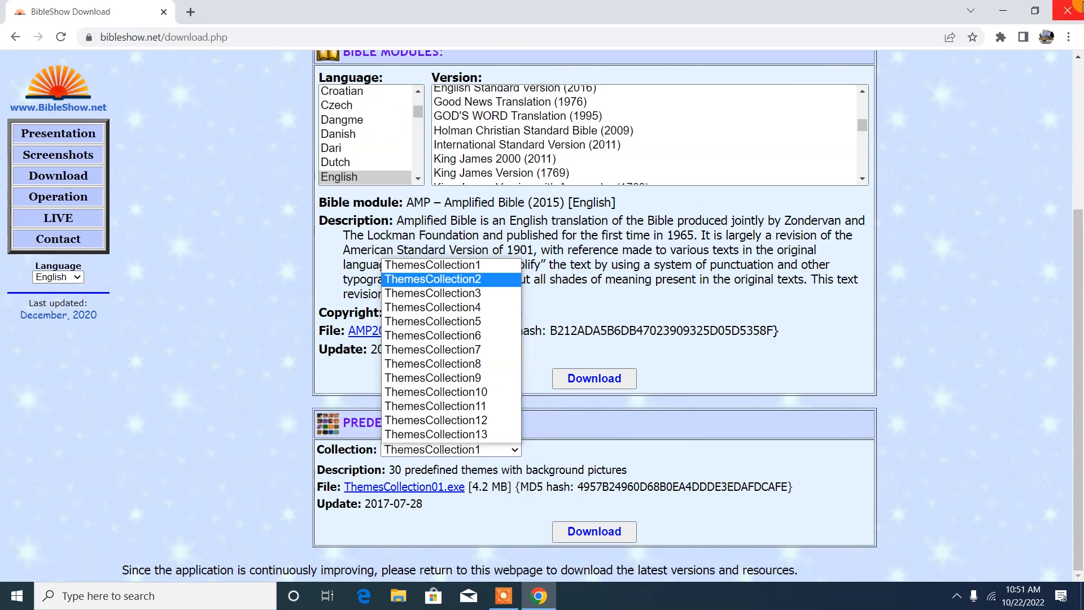
Step: Switch to File Explorer and extract the Bible Show.7z archive in Downloads into its own Bible Show folder with 7-Zip
{"action": "left_click", "coordinate": [1003, 9]}
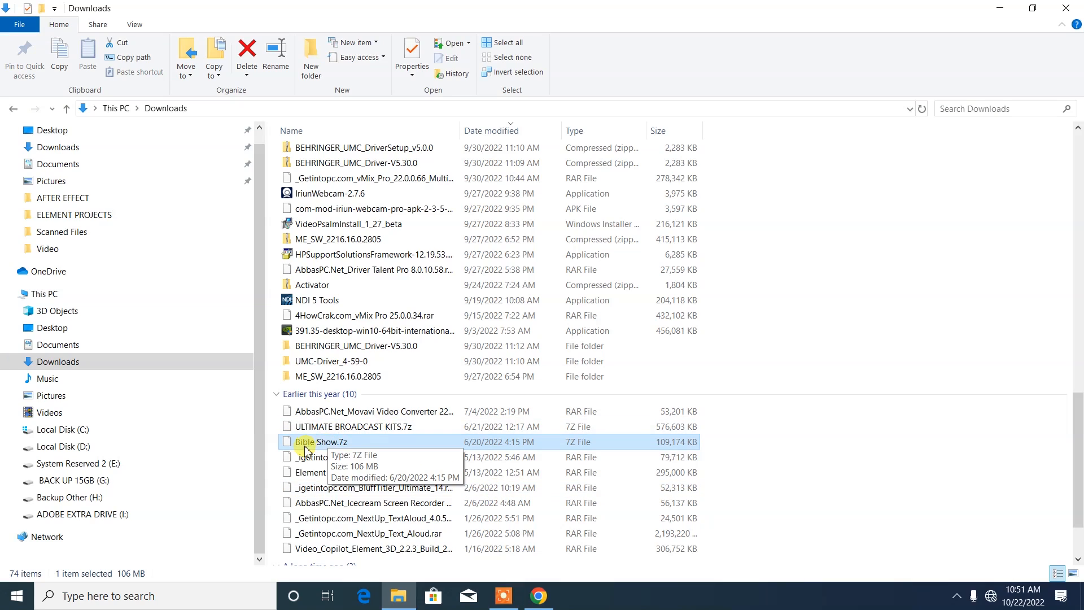
{"action": "left_click", "coordinate": [358, 446]}
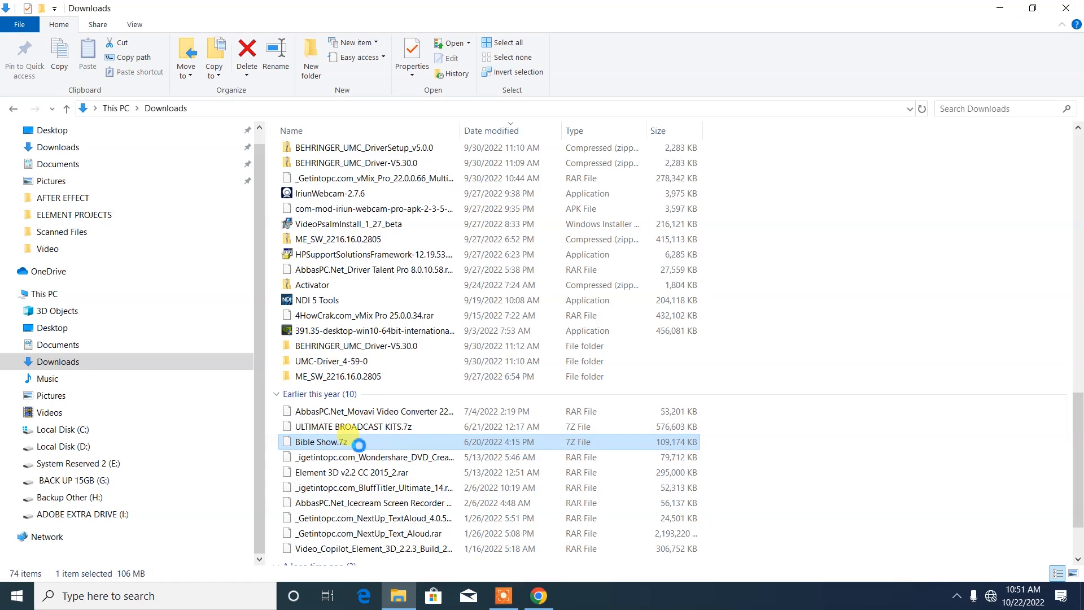
{"action": "right_click", "coordinate": [357, 446]}
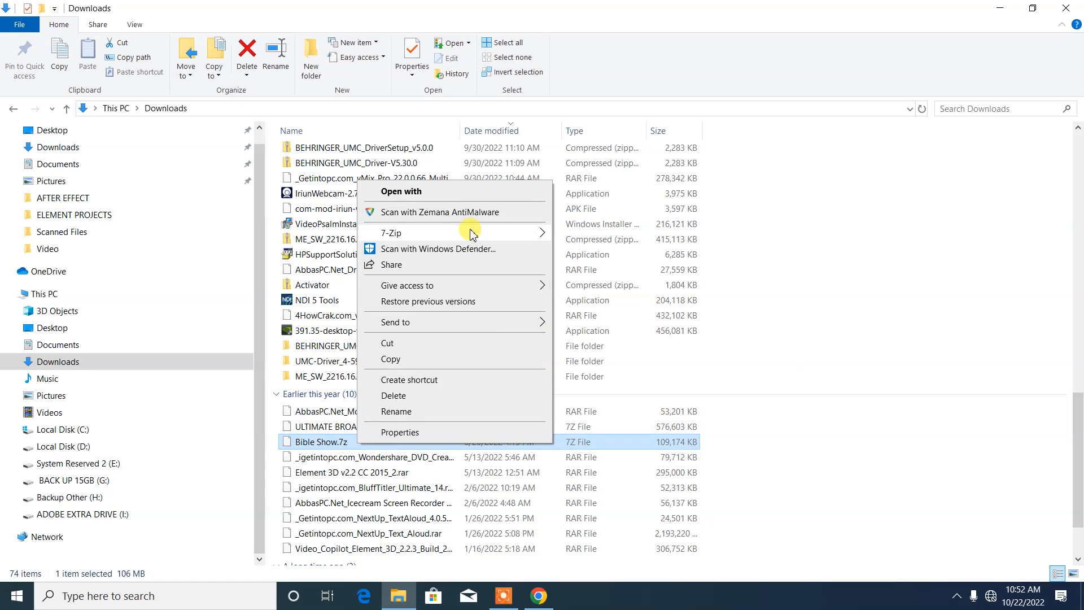
{"action": "mouse_move", "coordinate": [473, 233]}
{"action": "left_click", "coordinate": [697, 298]}
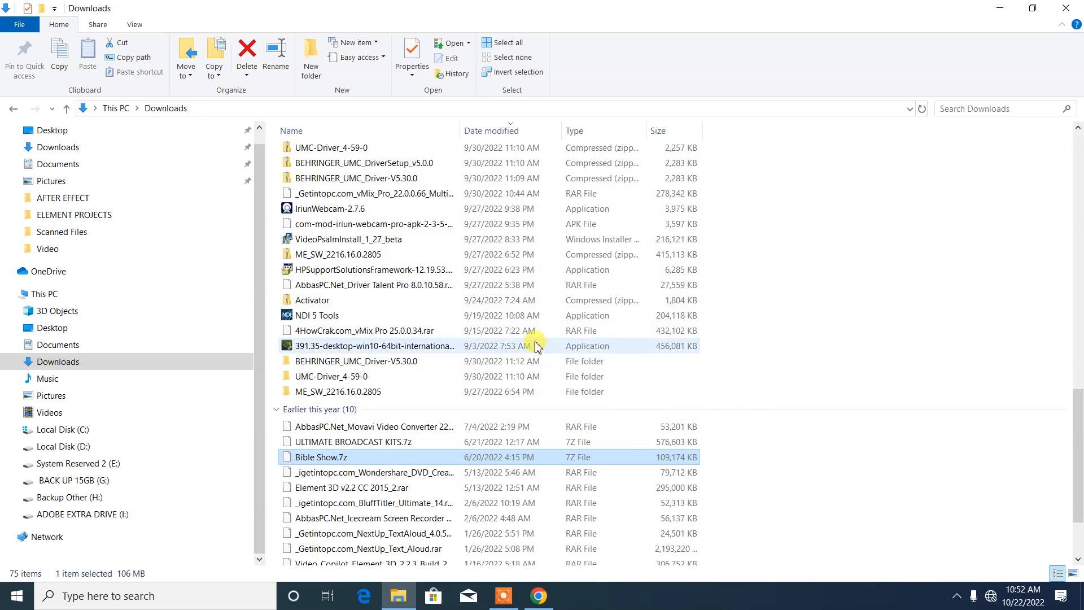
Step: Open the extracted Bible Show folder in Downloads
{"action": "scroll", "coordinate": [496, 365], "scroll_direction": "up", "scroll_amount": 7}
{"action": "scroll", "coordinate": [497, 365], "scroll_direction": "up", "scroll_amount": 10}
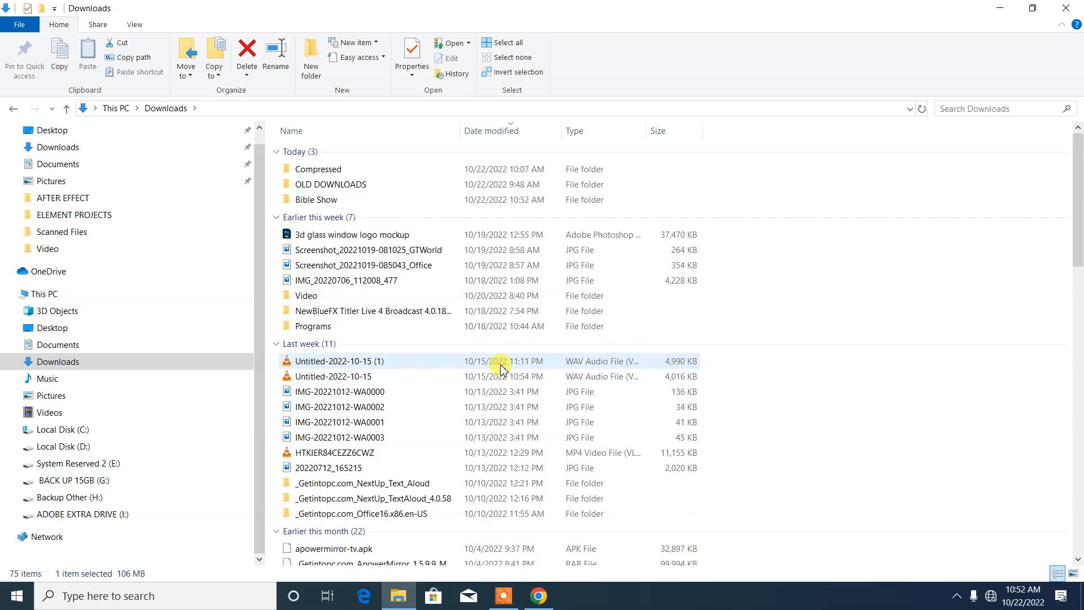
{"action": "double_click", "coordinate": [360, 199]}
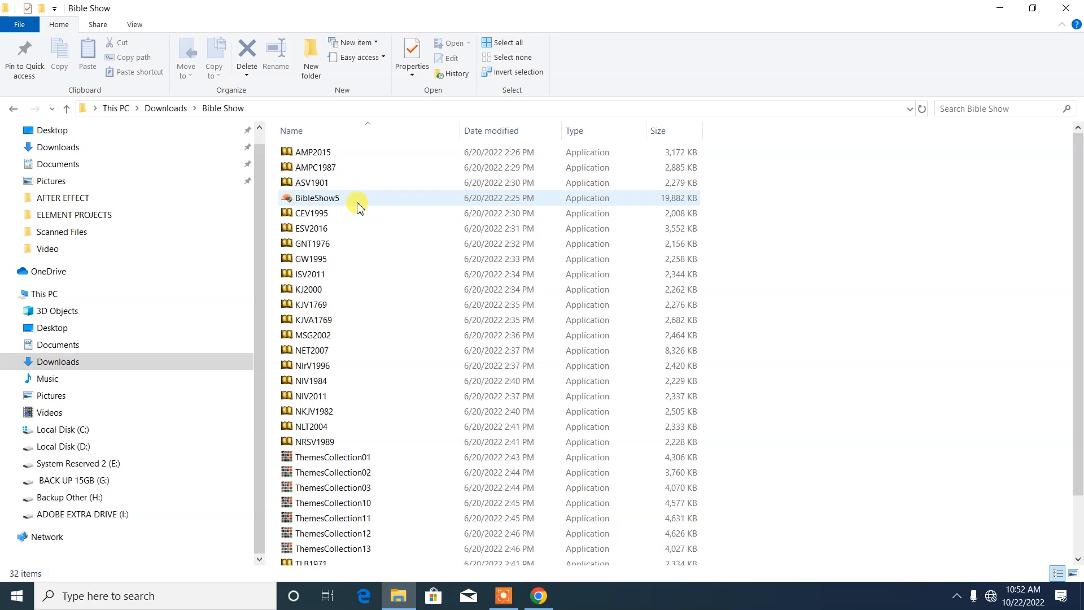
Step: Install BibleShow 5.4 from the BibleShow5 installer and finish the setup with Run BibleShow 5.4 turned off
{"action": "mouse_move", "coordinate": [363, 203]}
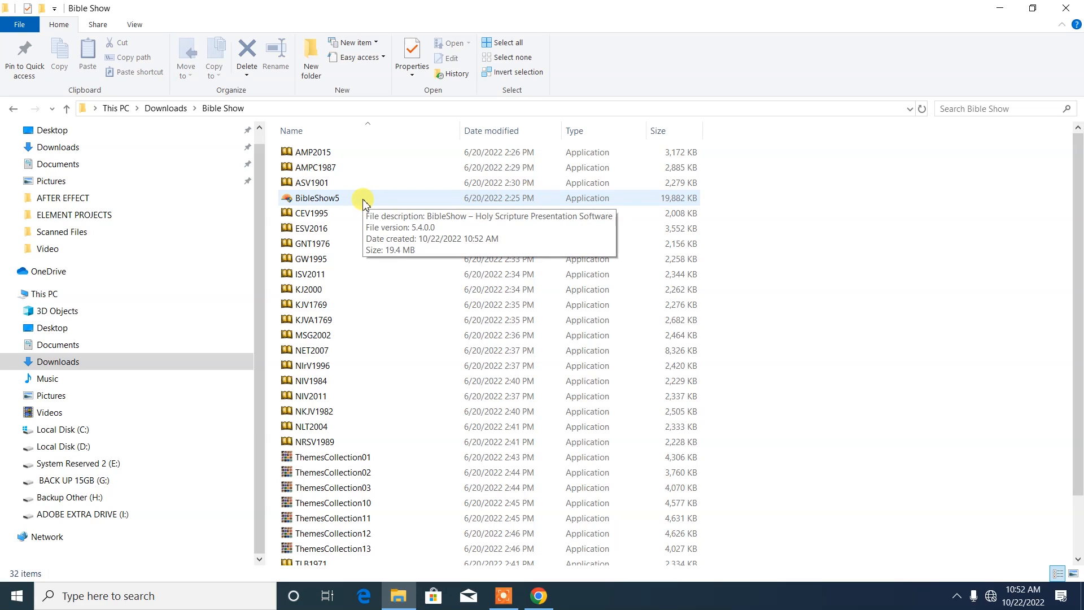
{"action": "double_click", "coordinate": [363, 202]}
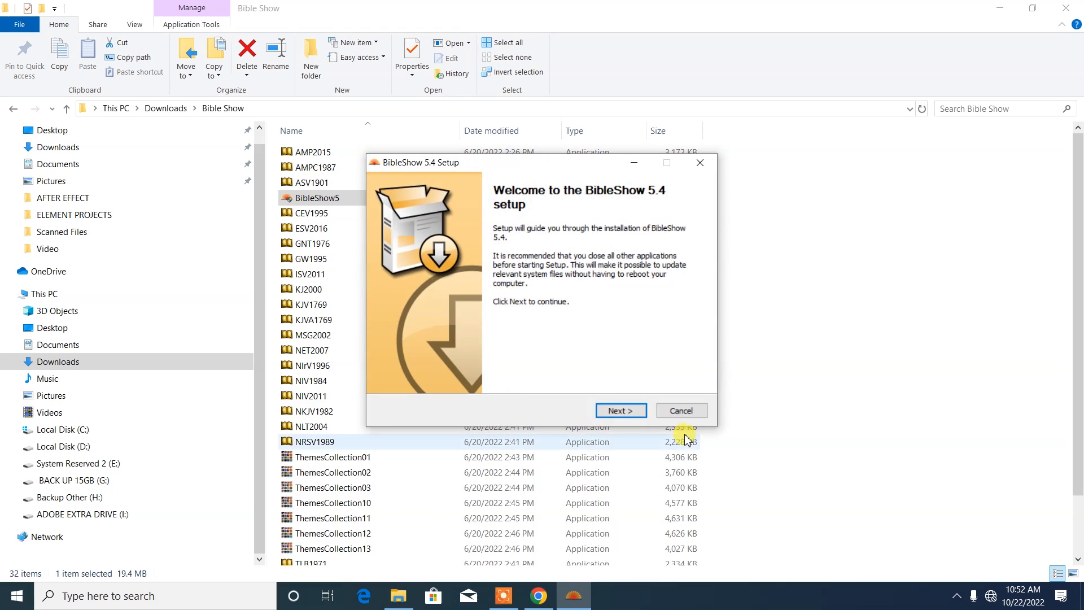
{"action": "left_click", "coordinate": [632, 410]}
{"action": "left_click", "coordinate": [631, 410]}
{"action": "left_click", "coordinate": [631, 410]}
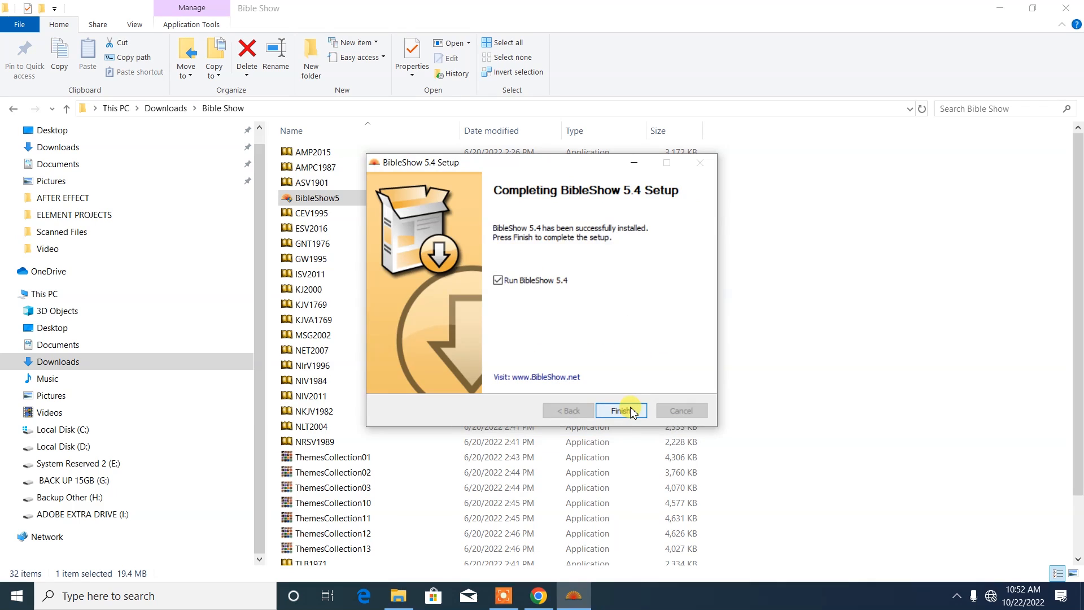
{"action": "left_click", "coordinate": [498, 282]}
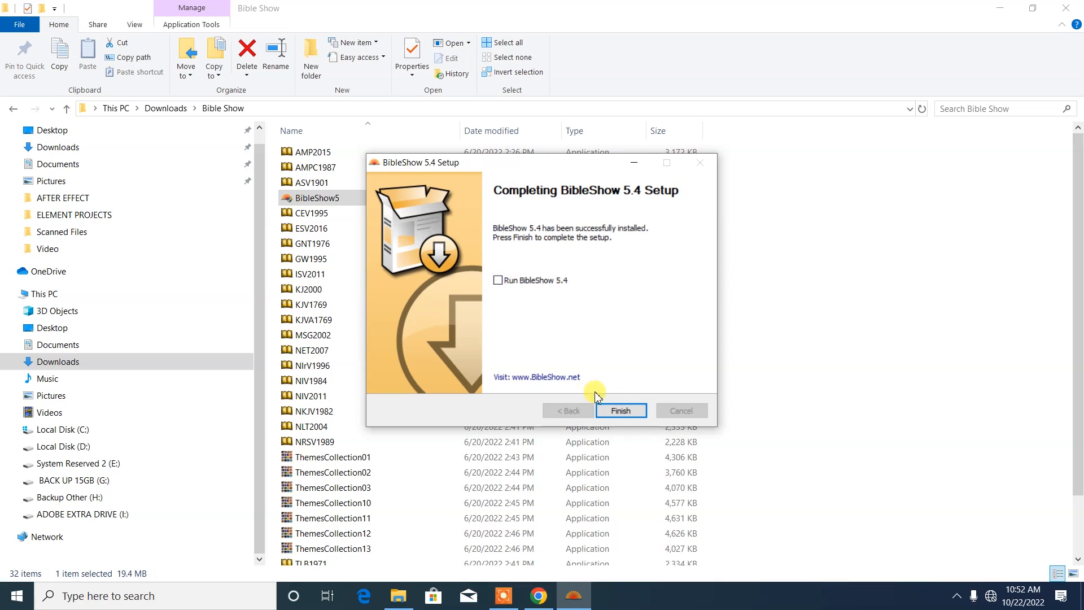
{"action": "left_click", "coordinate": [621, 411]}
Step: Install the AMP2015 and AMPC1987 bible modules from the Bible Show folder
{"action": "left_click", "coordinate": [333, 153]}
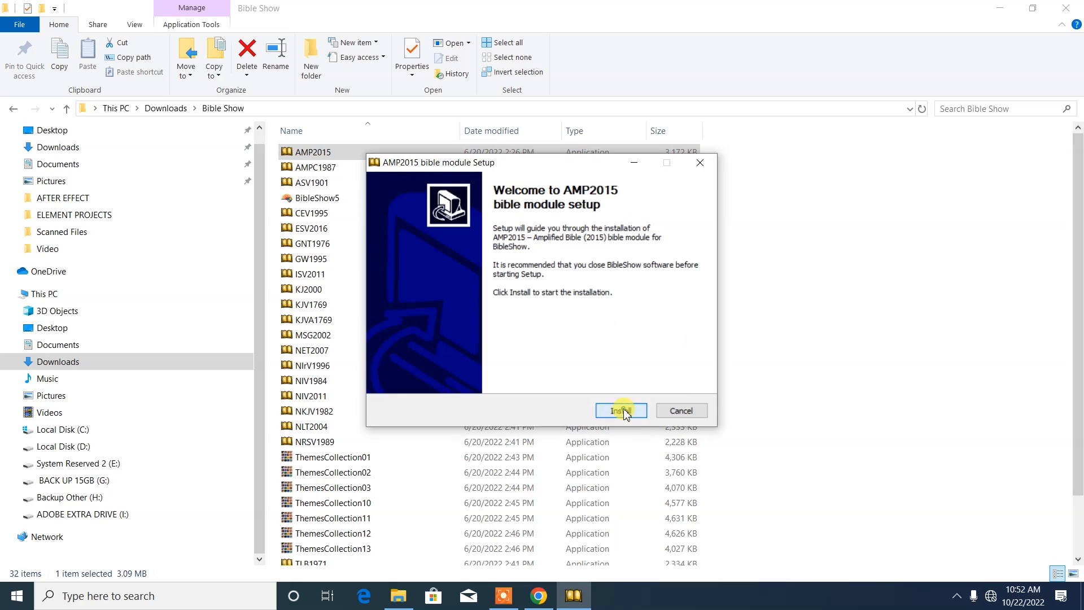
{"action": "left_click", "coordinate": [621, 410]}
{"action": "left_click", "coordinate": [621, 410]}
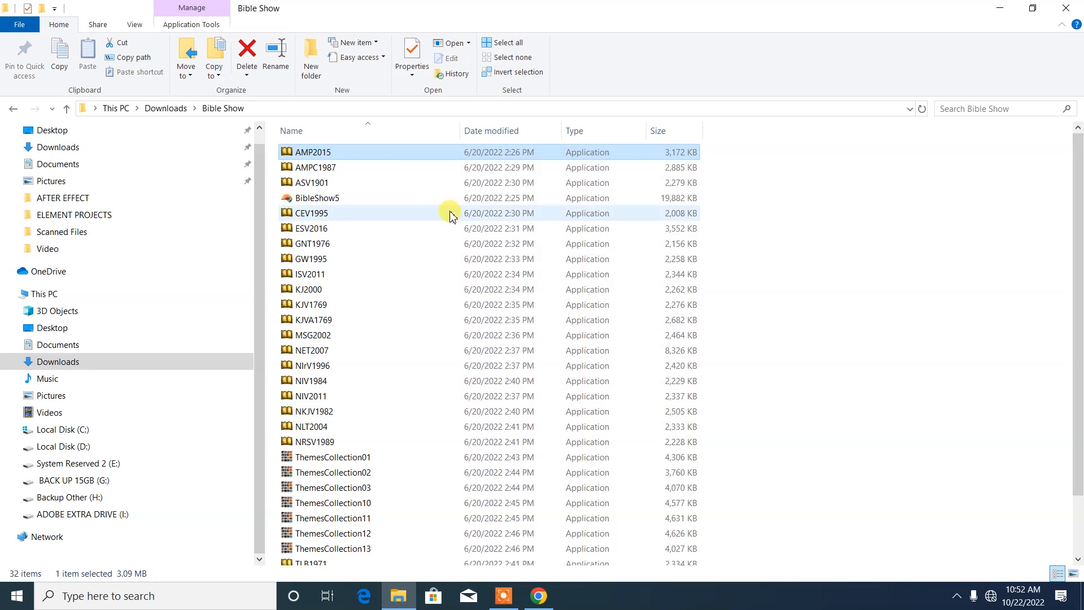
{"action": "left_click", "coordinate": [402, 170]}
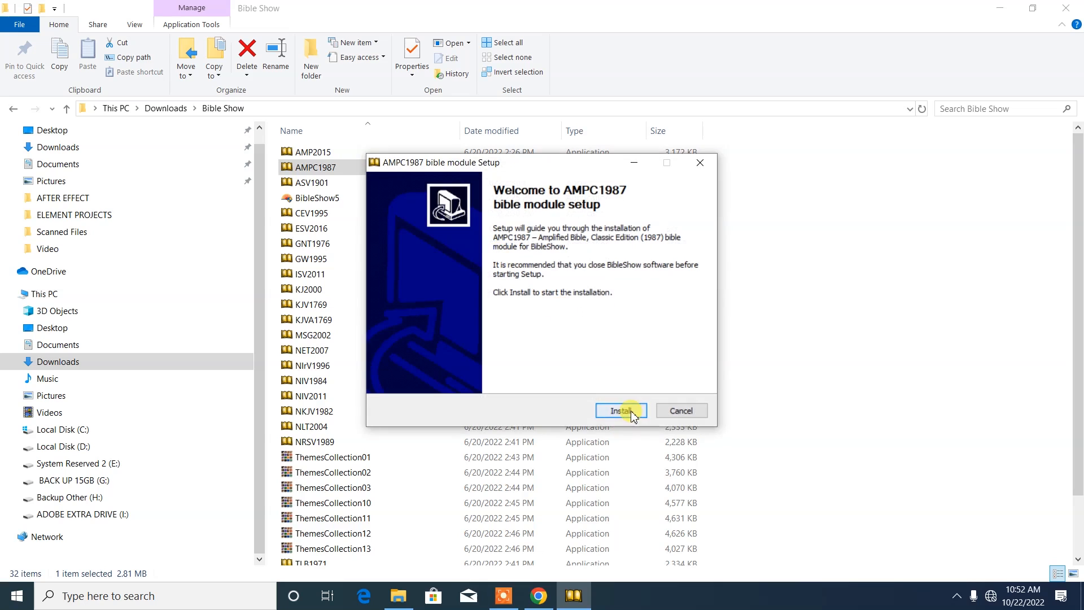
{"action": "left_click", "coordinate": [621, 411]}
{"action": "left_click", "coordinate": [621, 410]}
Step: Install the ASV1901 and CEV1995 bible modules from the Bible Show folder
{"action": "double_click", "coordinate": [337, 183]}
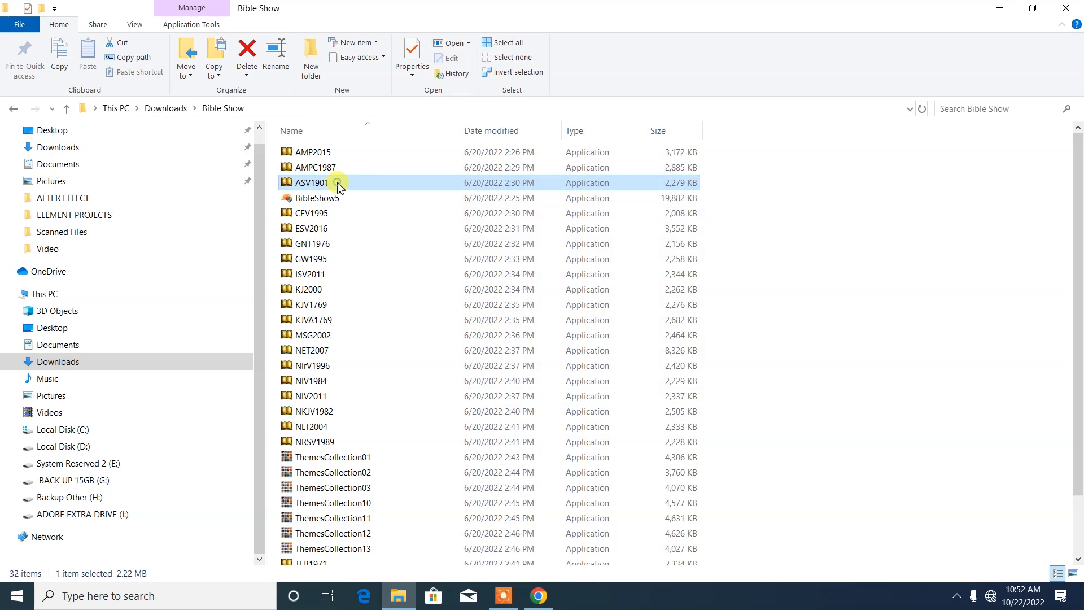
{"action": "left_click", "coordinate": [616, 411]}
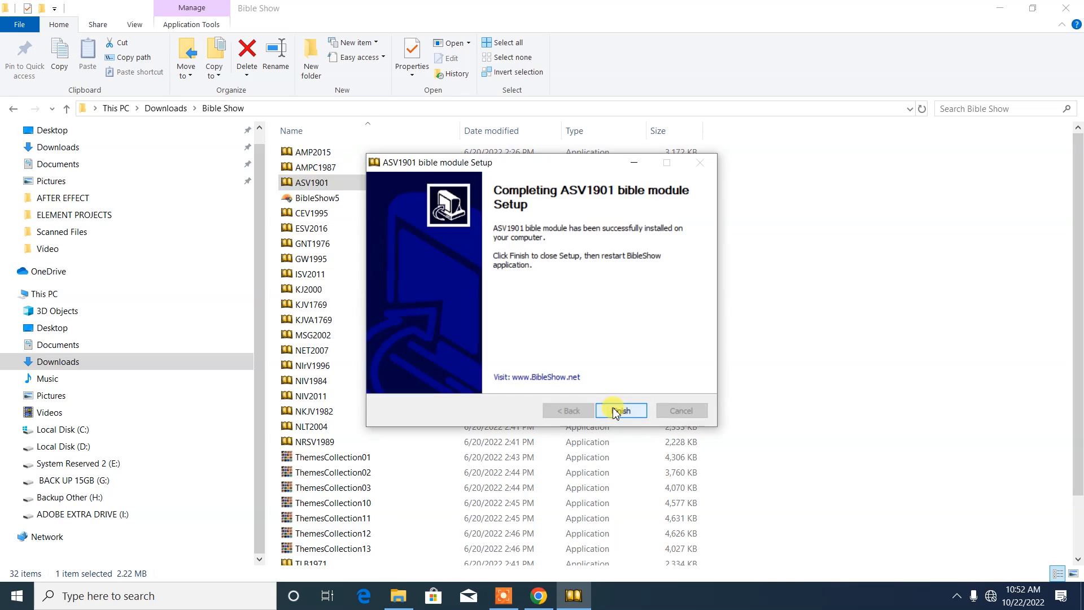
{"action": "left_click", "coordinate": [616, 410]}
{"action": "double_click", "coordinate": [333, 213]}
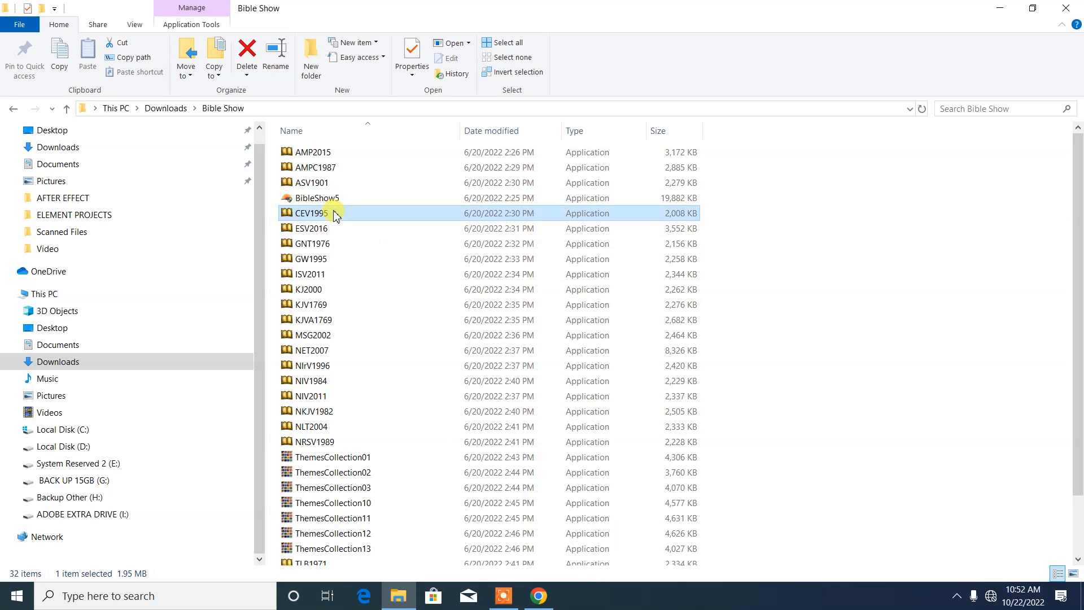
{"action": "left_click", "coordinate": [616, 411]}
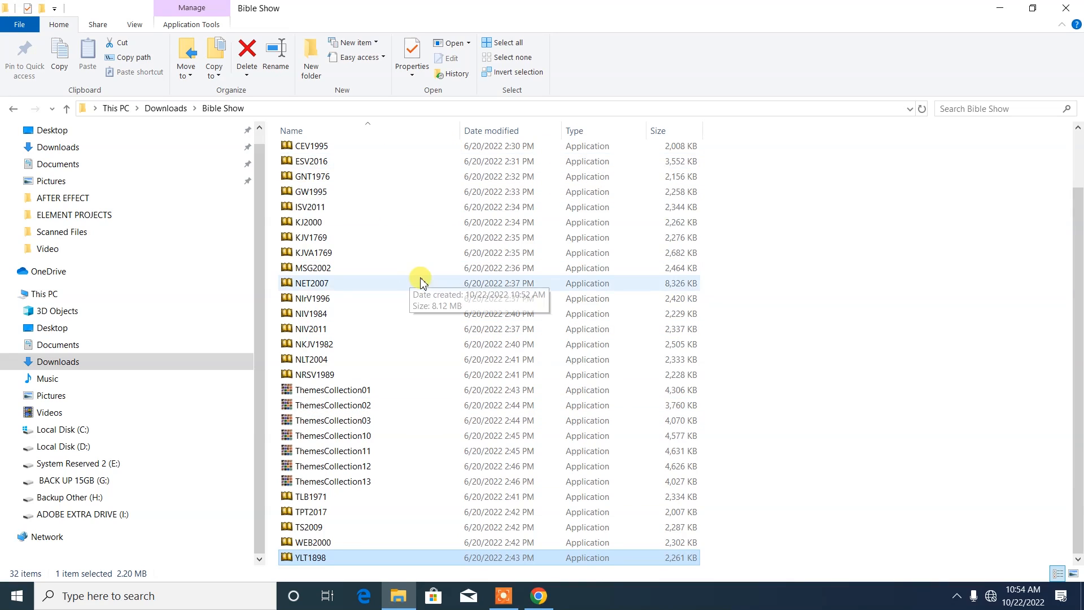
Step: Minimize the Bible Show folder window and refresh the desktop
{"action": "scroll", "coordinate": [418, 277], "scroll_direction": "up", "scroll_amount": 2}
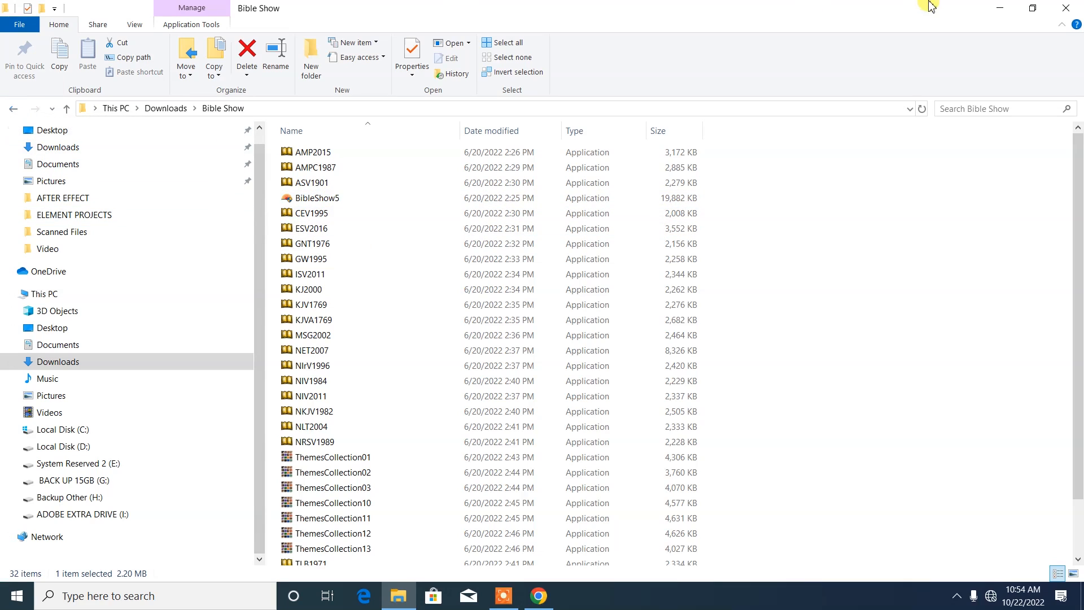
{"action": "left_click", "coordinate": [1014, 15]}
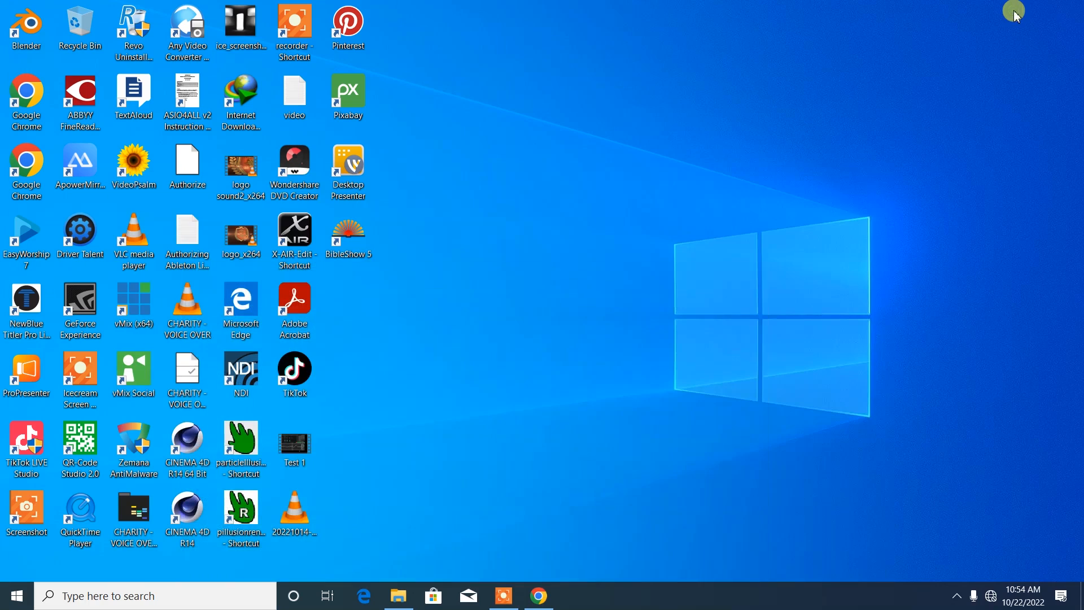
{"action": "right_click", "coordinate": [435, 89]}
{"action": "left_click", "coordinate": [508, 140]}
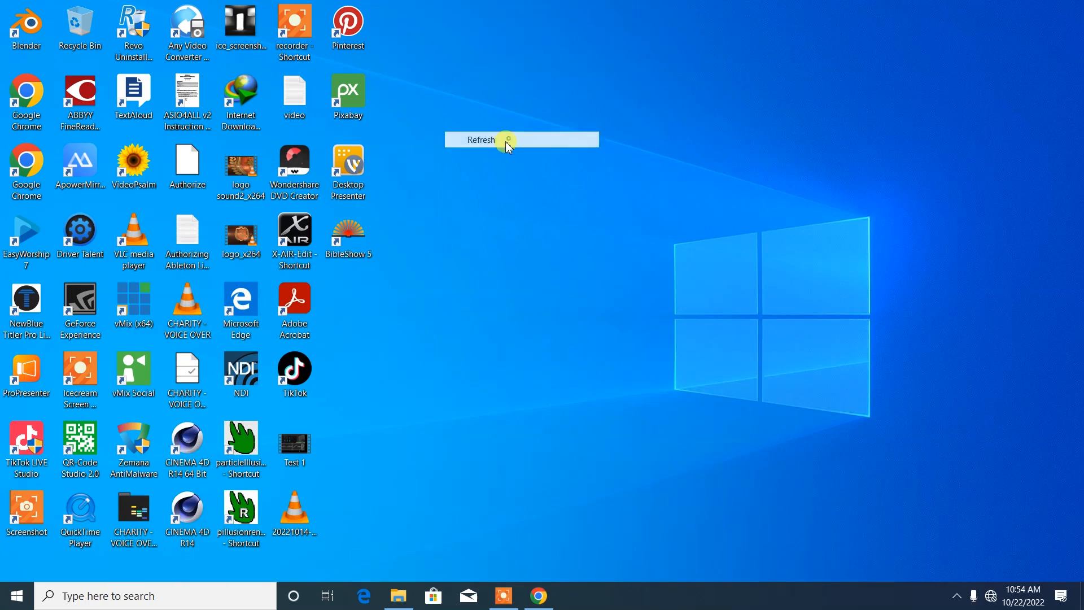
Step: Launch BibleShow 5 from the desktop, close its HTML Help window and move the program window clear of the screen edge
{"action": "left_click", "coordinate": [364, 232]}
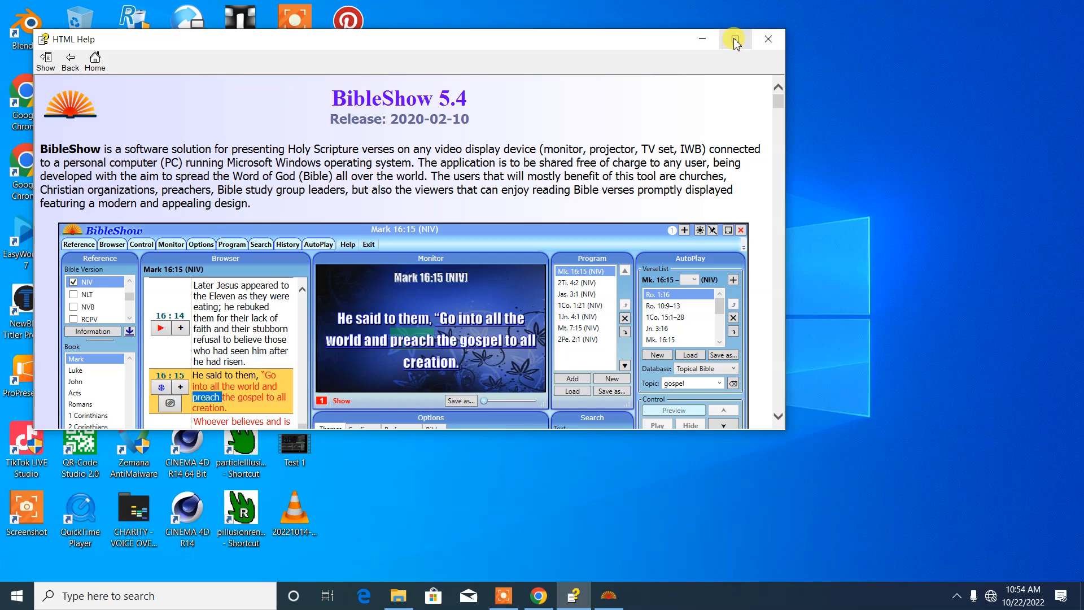
{"action": "left_click", "coordinate": [735, 40]}
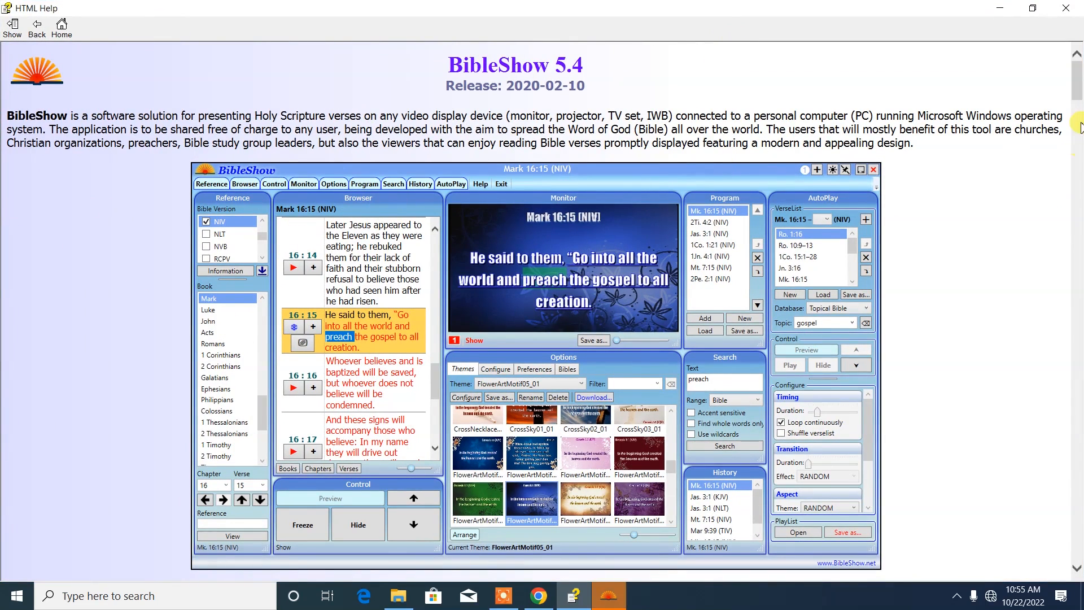
{"action": "left_click", "coordinate": [1065, 8]}
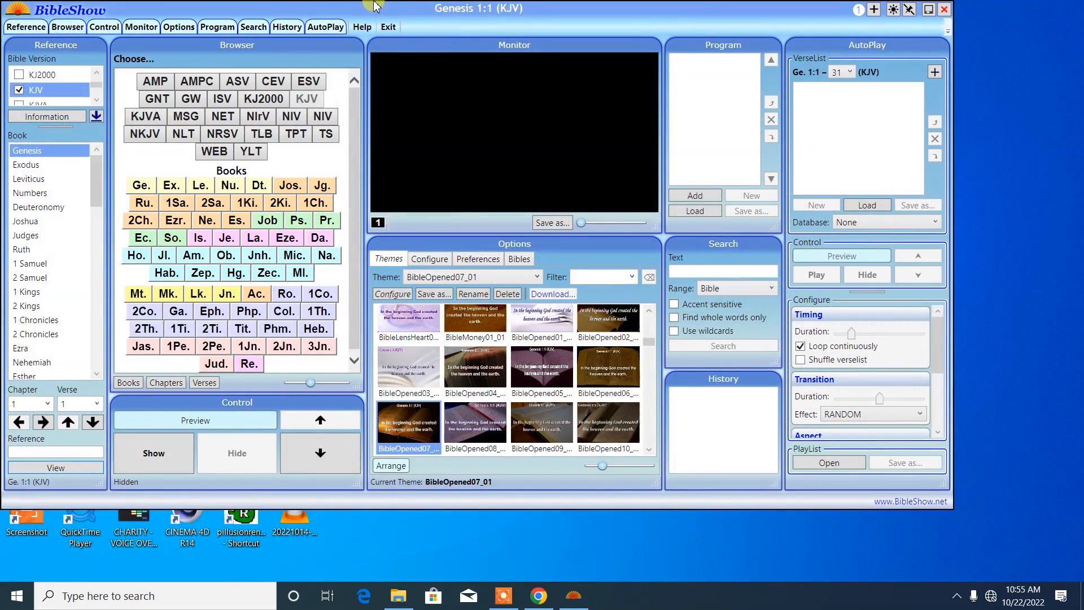
{"action": "left_click_drag", "start_coordinate": [418, 14], "coordinate": [479, 39]}
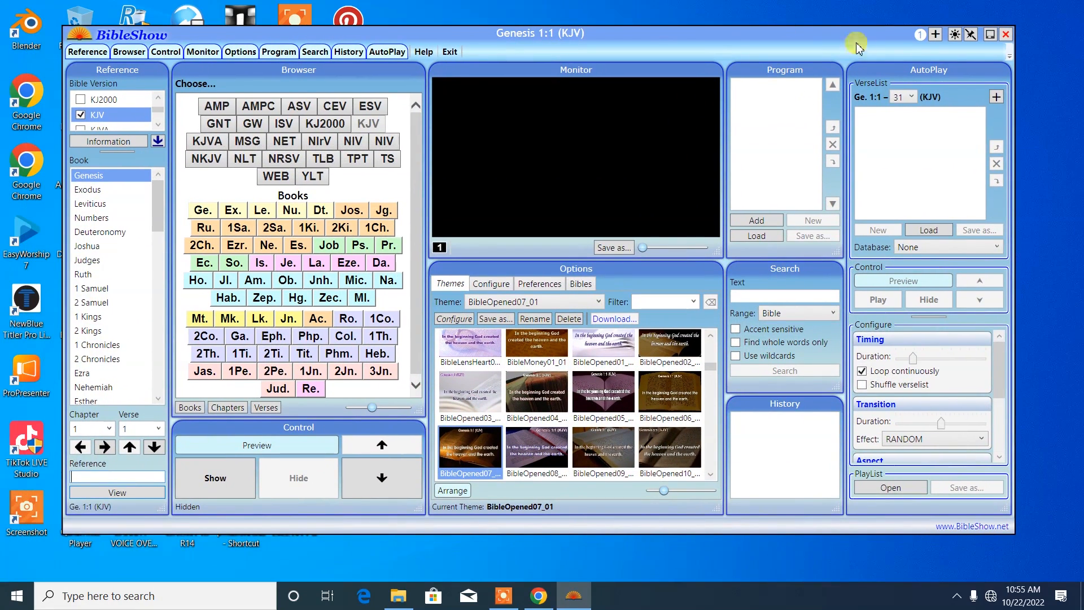
{"action": "left_click", "coordinate": [991, 36]}
Step: Hide the AutoPlay, Program and Reference panels
{"action": "left_click", "coordinate": [388, 52]}
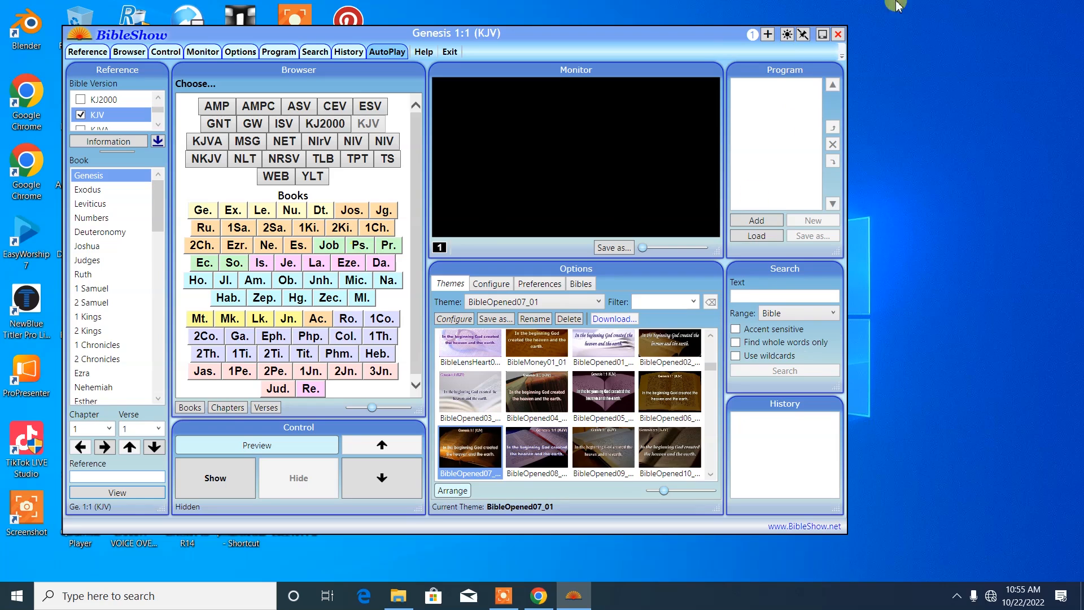
{"action": "left_click", "coordinate": [267, 51]}
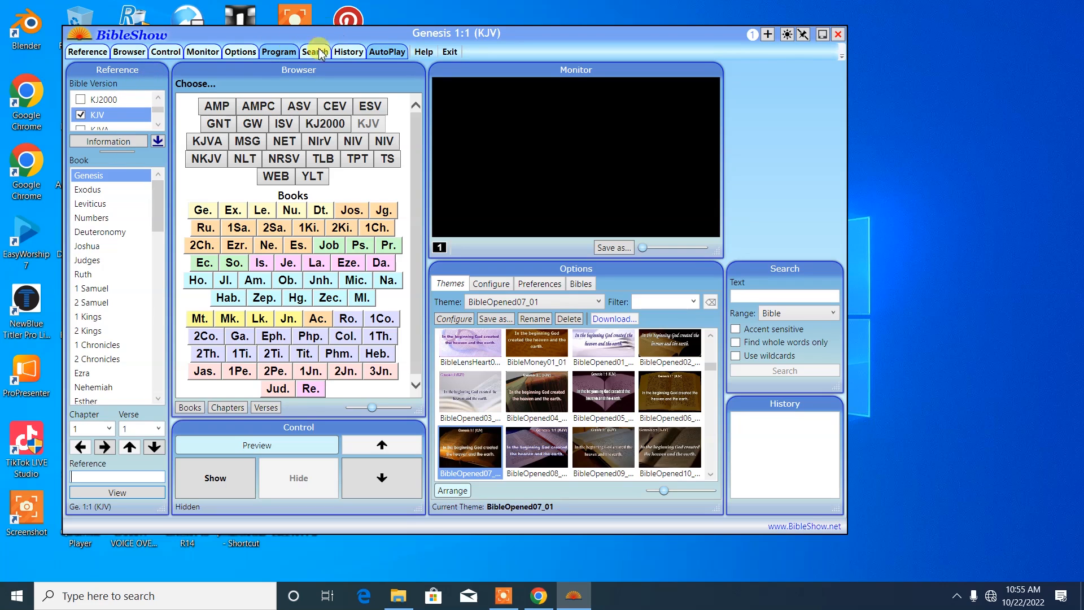
{"action": "left_click", "coordinate": [98, 56]}
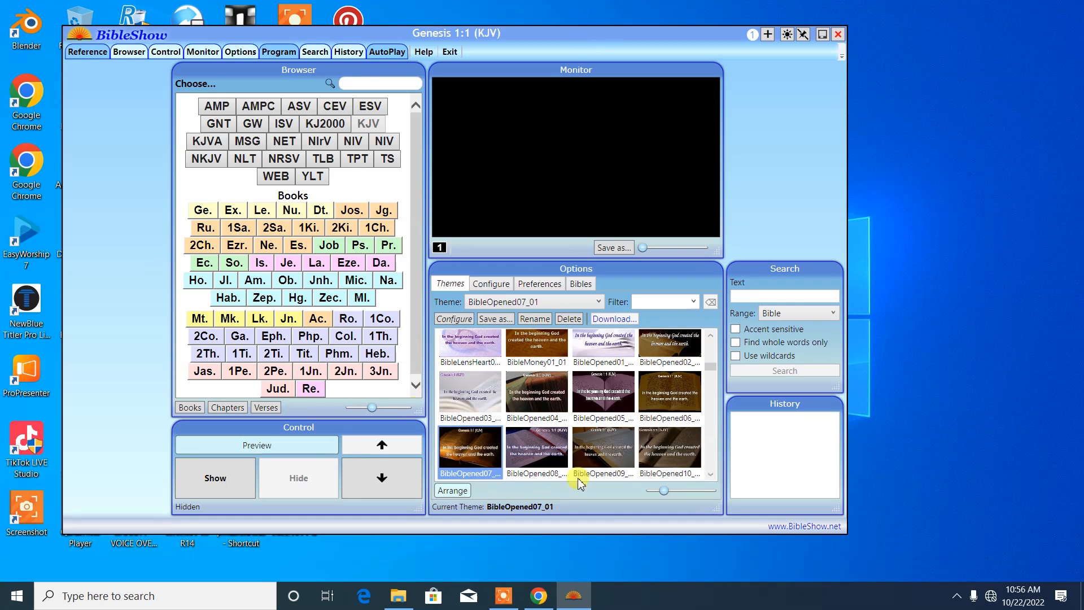
Step: Move the Search and History panels into the space freed by Reference, and the Options panel out from below the Monitor
{"action": "left_click_drag", "start_coordinate": [804, 269], "coordinate": [121, 277]}
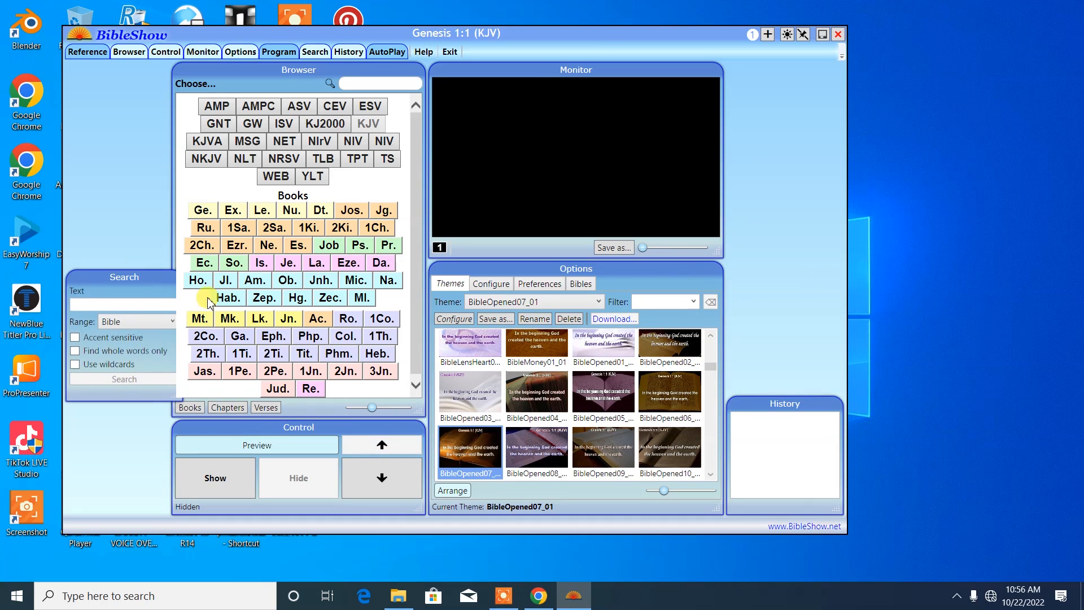
{"action": "left_click_drag", "start_coordinate": [788, 401], "coordinate": [127, 74]}
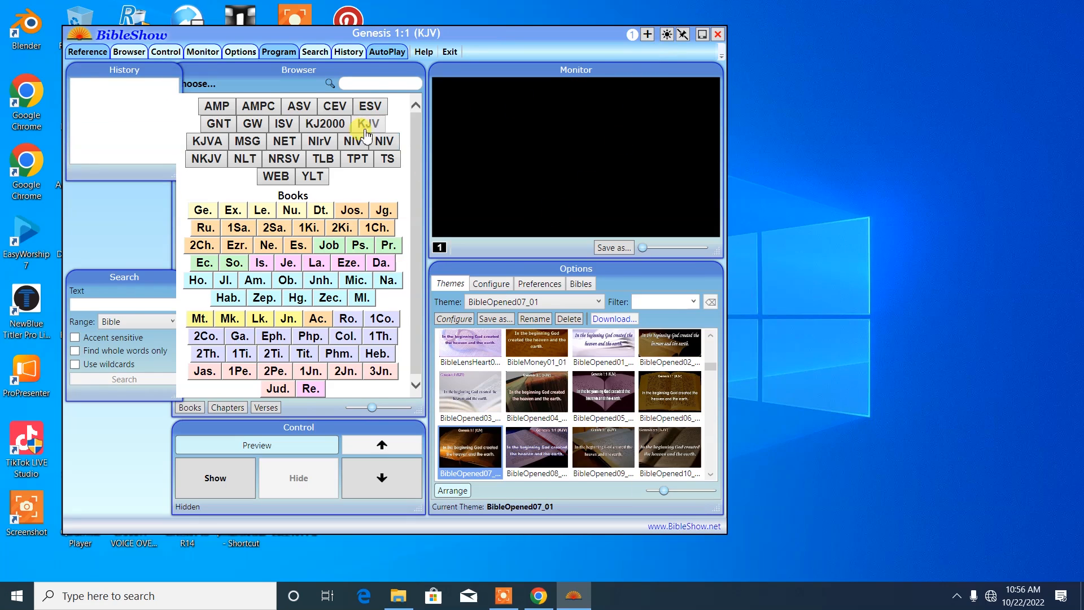
{"action": "left_click_drag", "start_coordinate": [614, 273], "coordinate": [907, 270]}
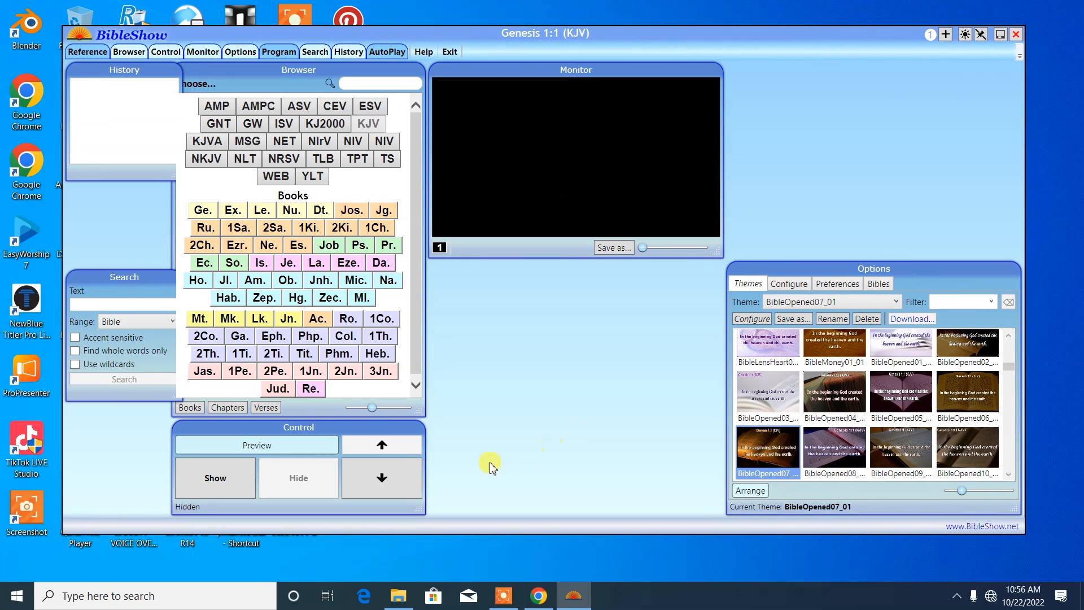
Step: Place the Control panel in the same column as Search, narrow it to about the Search panel's width and lower it
{"action": "left_click_drag", "start_coordinate": [394, 427], "coordinate": [277, 422]}
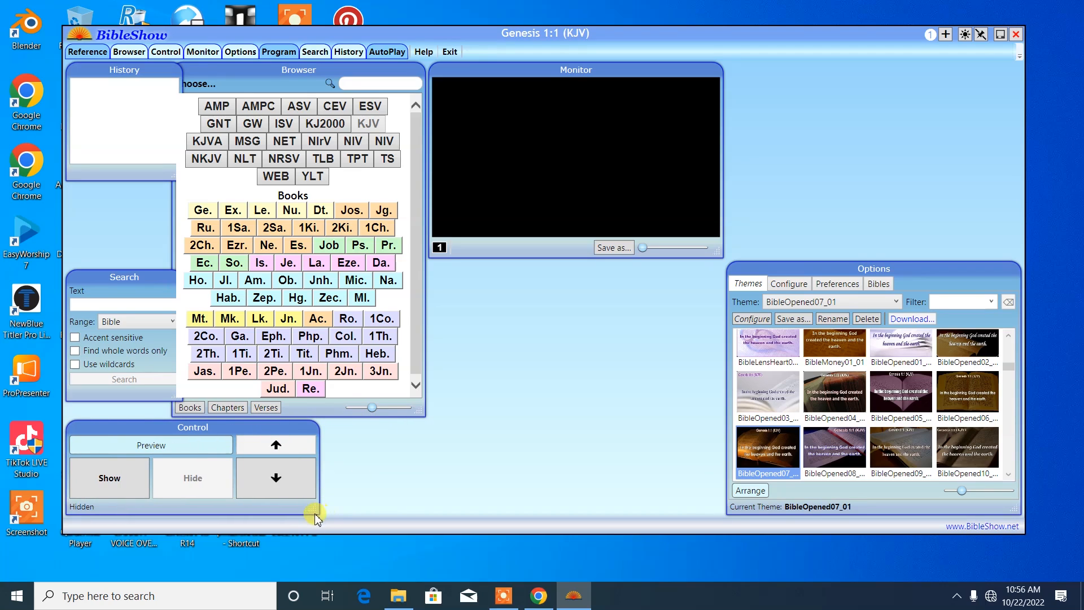
{"action": "left_click_drag", "start_coordinate": [313, 506], "coordinate": [181, 504]}
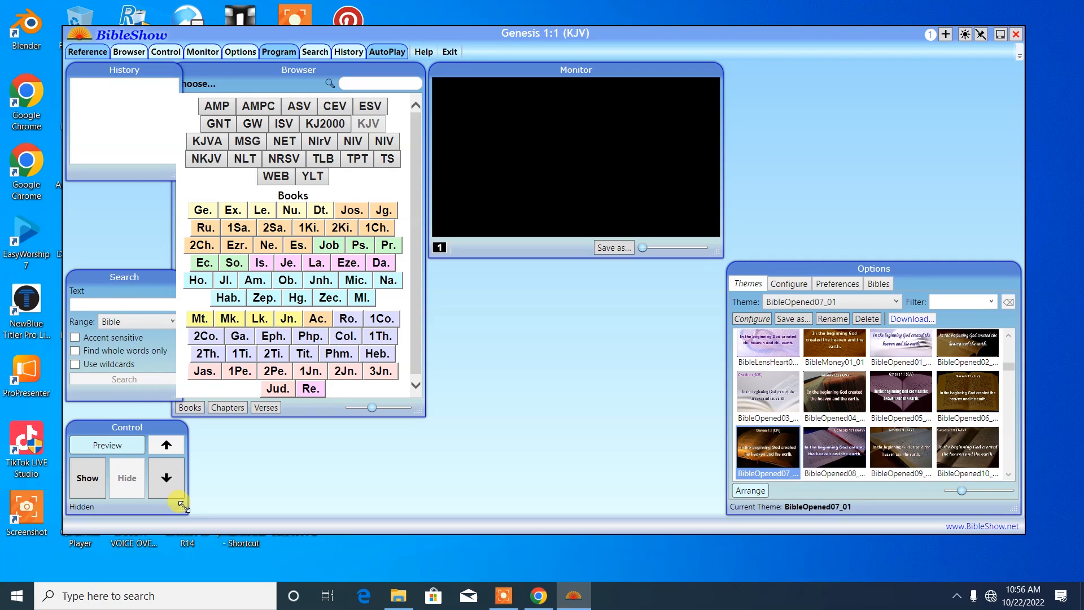
{"action": "left_click_drag", "start_coordinate": [136, 427], "coordinate": [124, 460]}
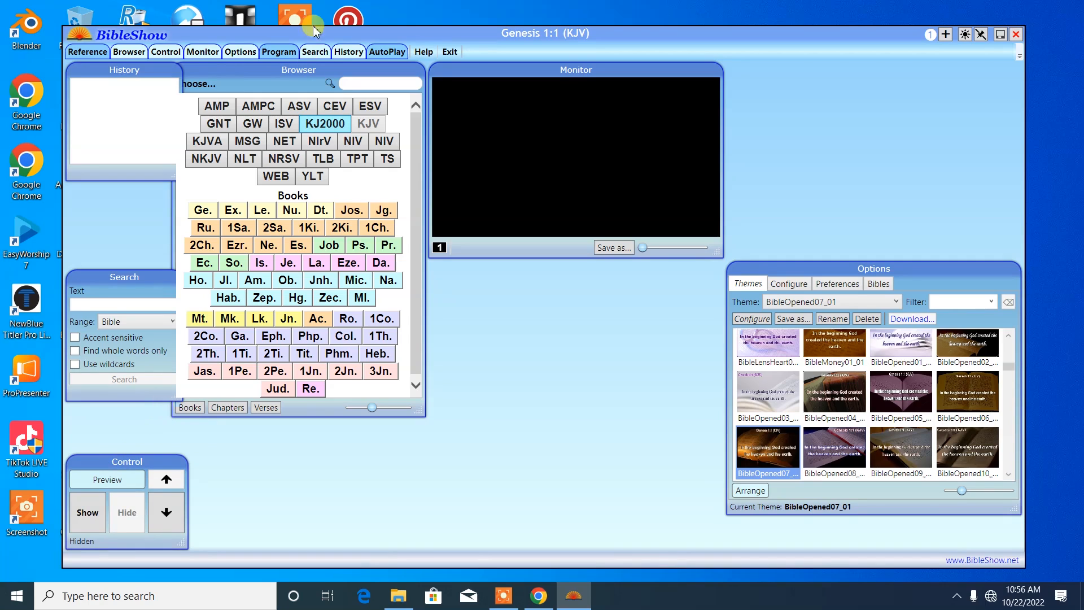
Step: Pull the Browser panel aside and fit the History, Search and Control panels into one column of equal width, with History stretched down to Search
{"action": "left_click_drag", "start_coordinate": [333, 68], "coordinate": [654, 77]}
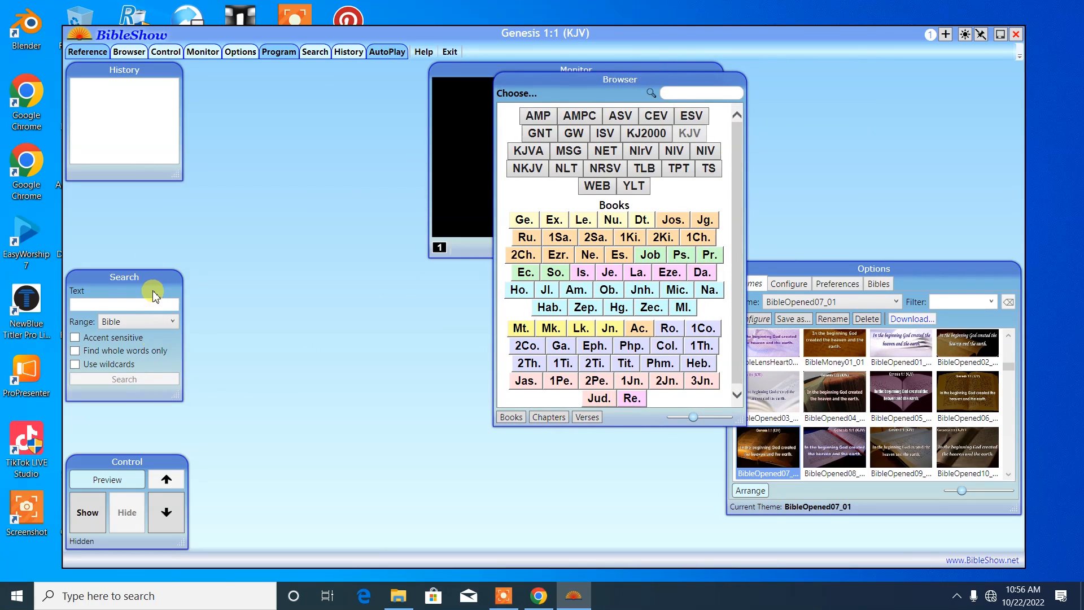
{"action": "left_click_drag", "start_coordinate": [148, 282], "coordinate": [146, 333]}
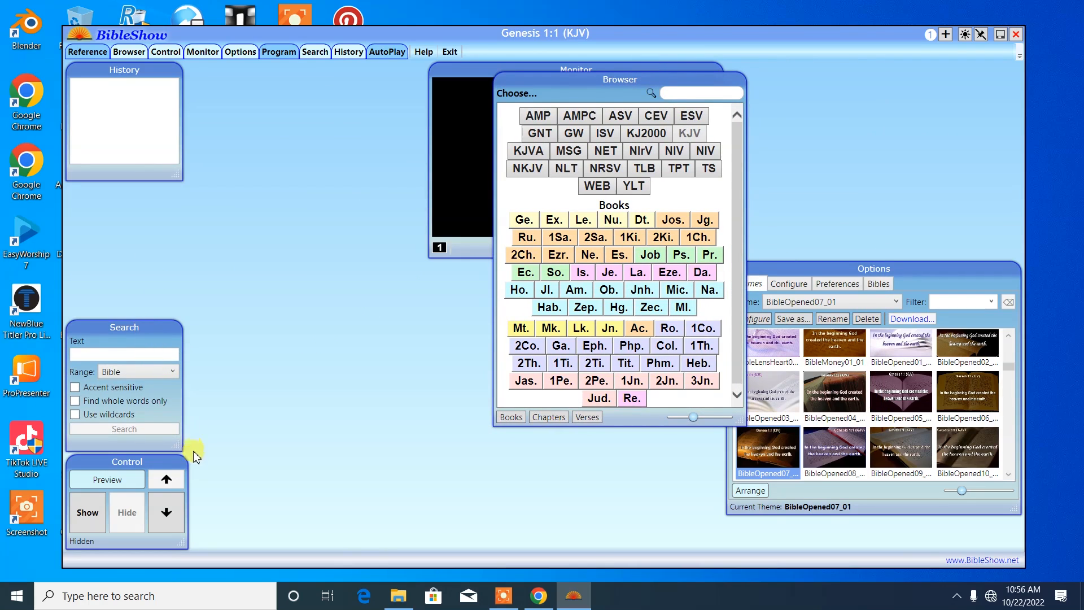
{"action": "left_click_drag", "start_coordinate": [186, 547], "coordinate": [182, 547]}
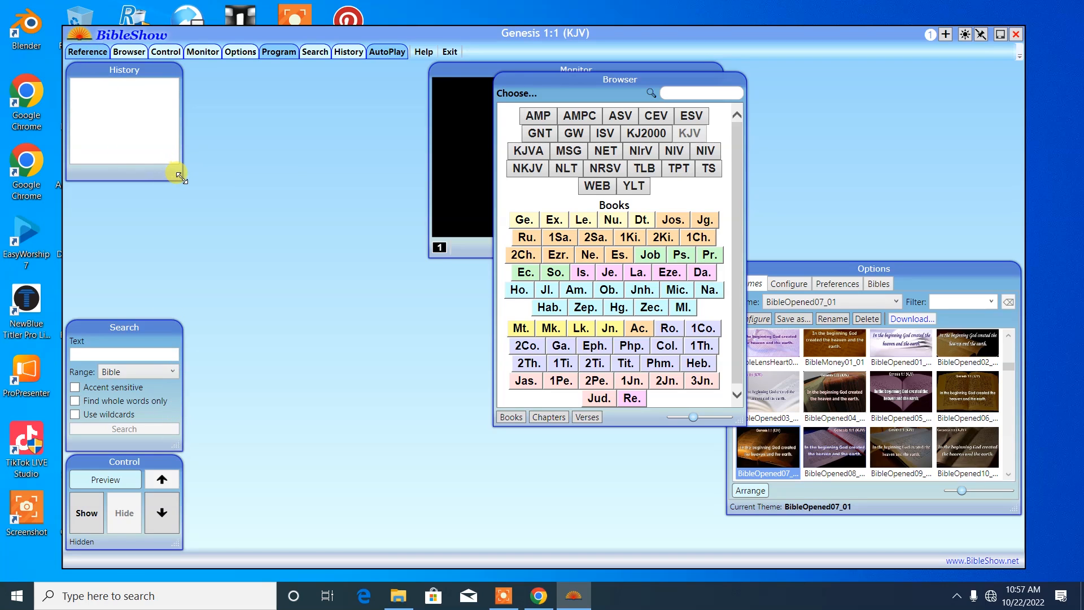
{"action": "left_click_drag", "start_coordinate": [181, 178], "coordinate": [178, 318]}
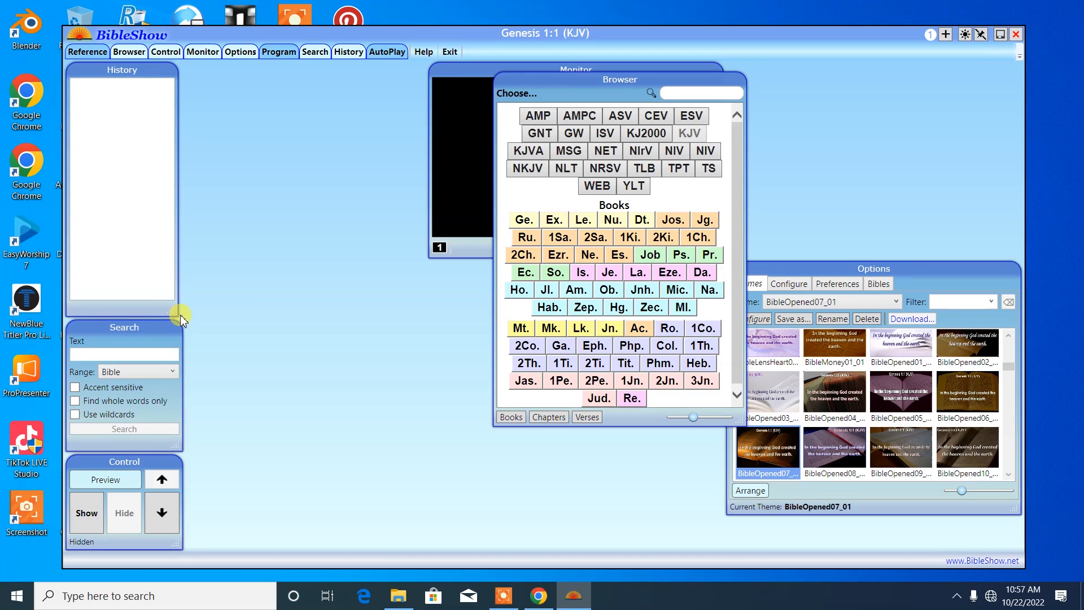
{"action": "left_click_drag", "start_coordinate": [171, 311], "coordinate": [175, 319]}
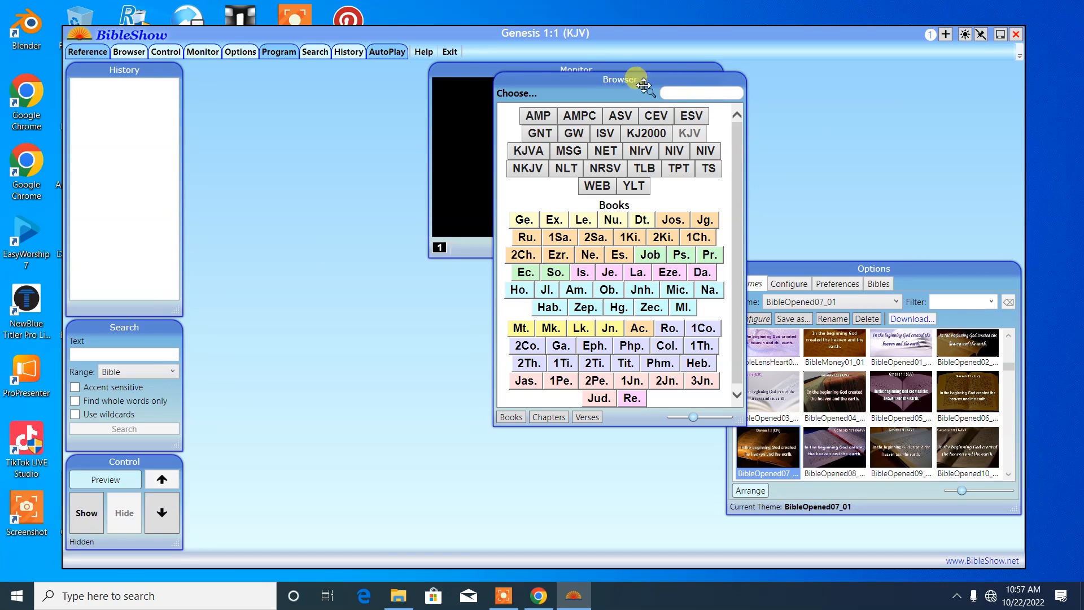
Step: Place the Monitor panel beside History, move the Browser panel out of the way and enlarge the Monitor to the History panel's height
{"action": "left_click_drag", "start_coordinate": [474, 63], "coordinate": [235, 51]}
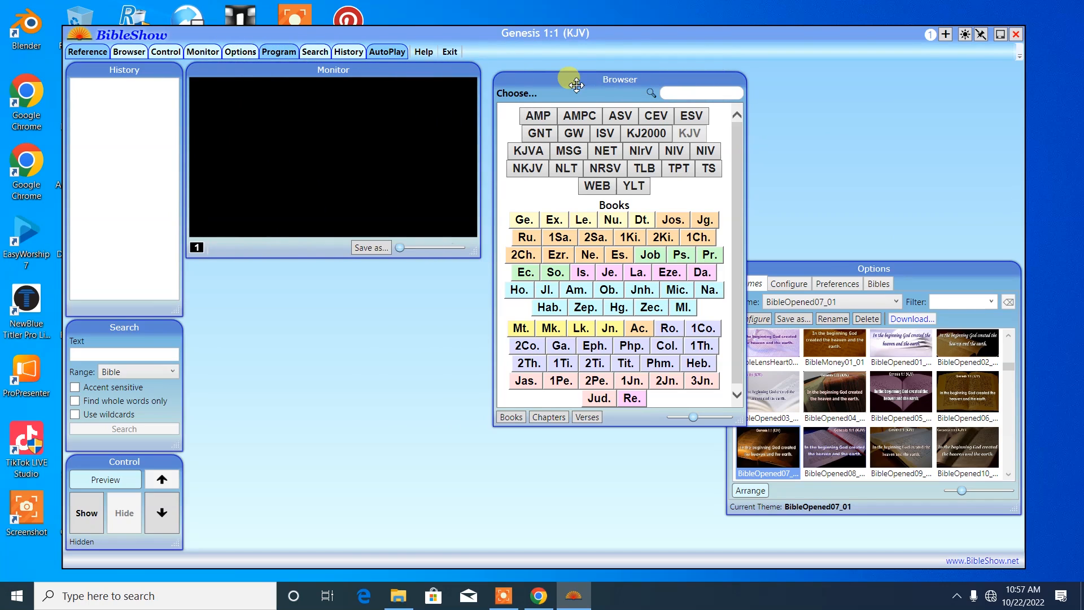
{"action": "left_click_drag", "start_coordinate": [574, 84], "coordinate": [926, 72]}
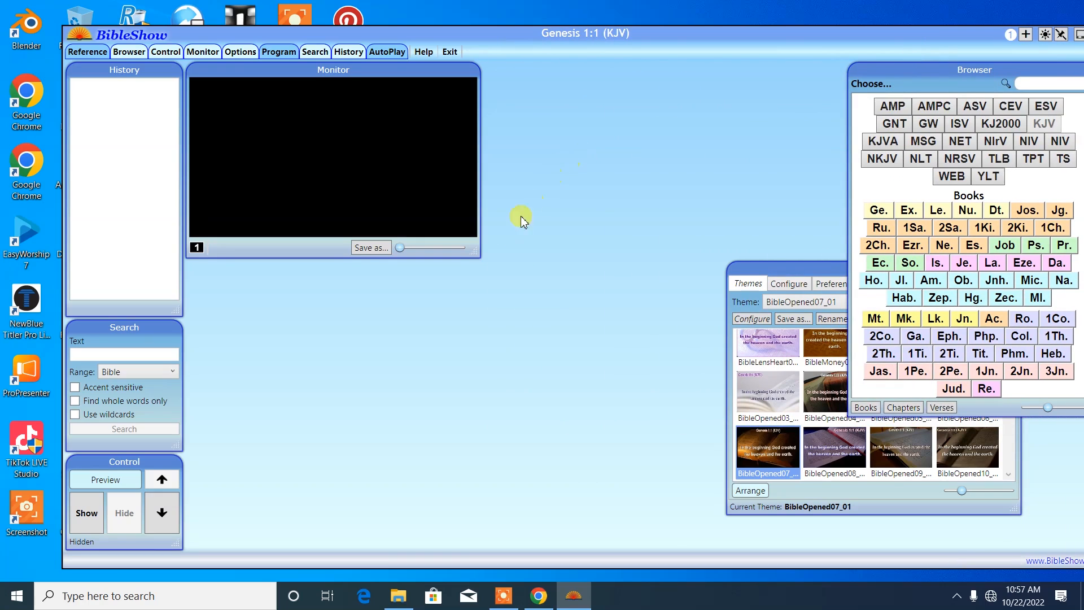
{"action": "left_click_drag", "start_coordinate": [473, 250], "coordinate": [529, 314]}
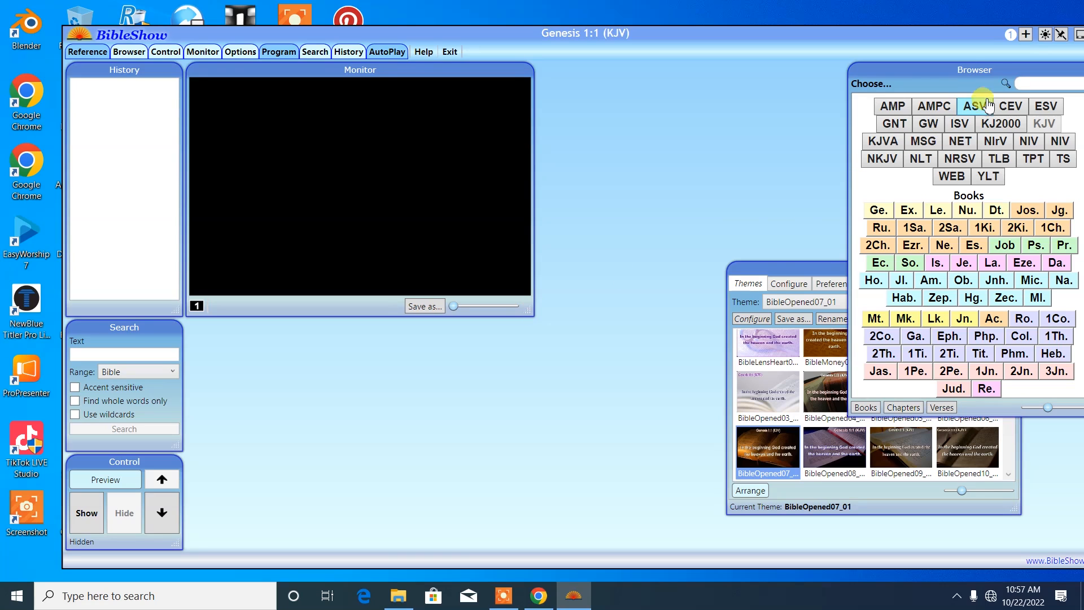
Step: Place the Browser panel directly below the Monitor and resize it to the Monitor's width and the Control panel's lower edge
{"action": "left_click_drag", "start_coordinate": [964, 77], "coordinate": [335, 158]}
{"action": "left_click_drag", "start_coordinate": [465, 496], "coordinate": [538, 385]}
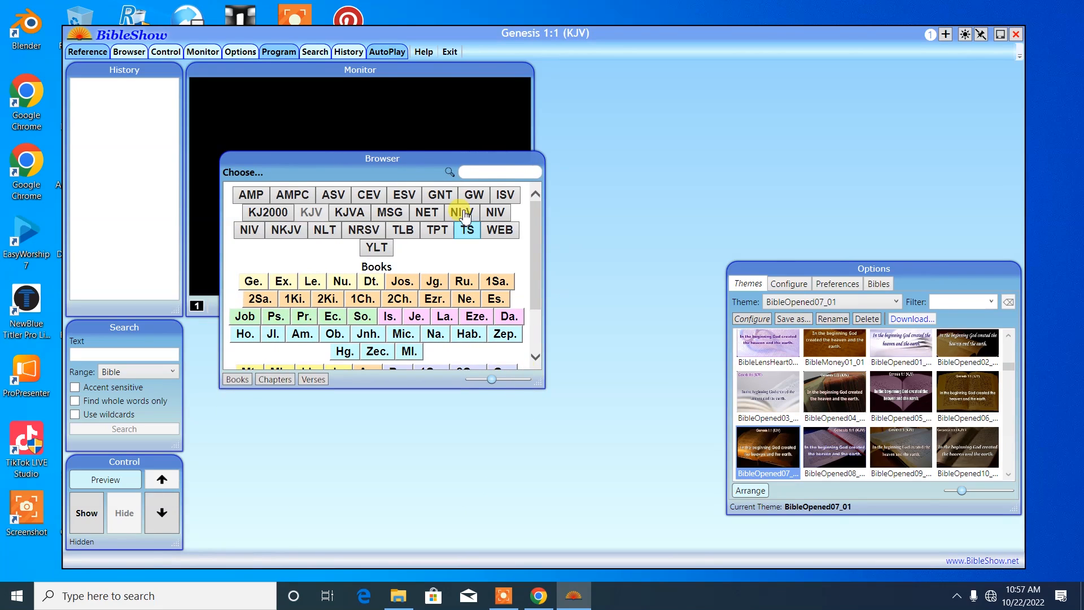
{"action": "left_click_drag", "start_coordinate": [413, 162], "coordinate": [380, 332]}
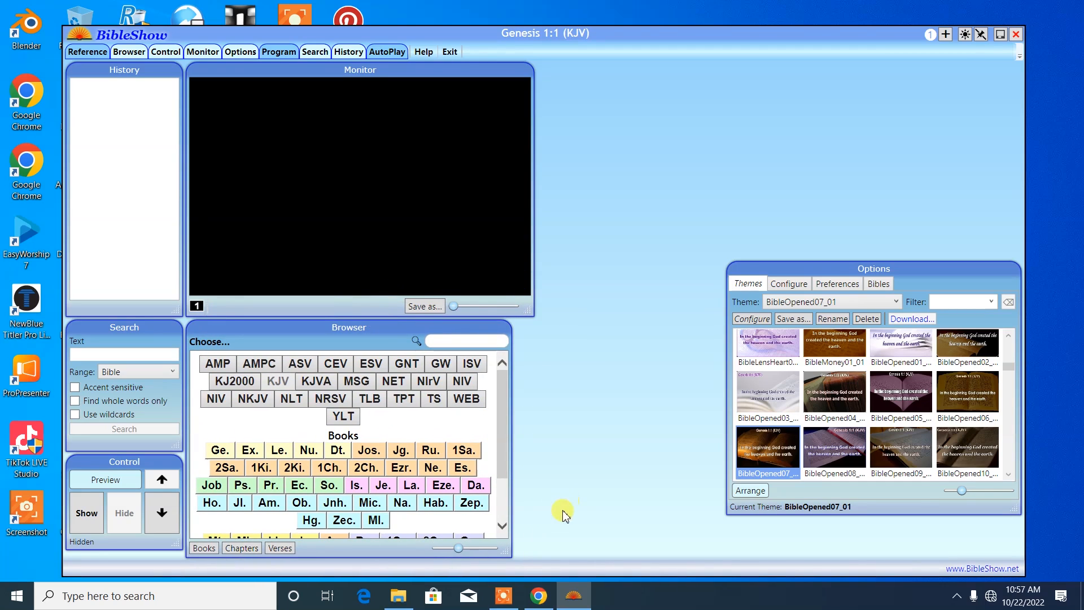
{"action": "left_click_drag", "start_coordinate": [503, 551], "coordinate": [525, 542]}
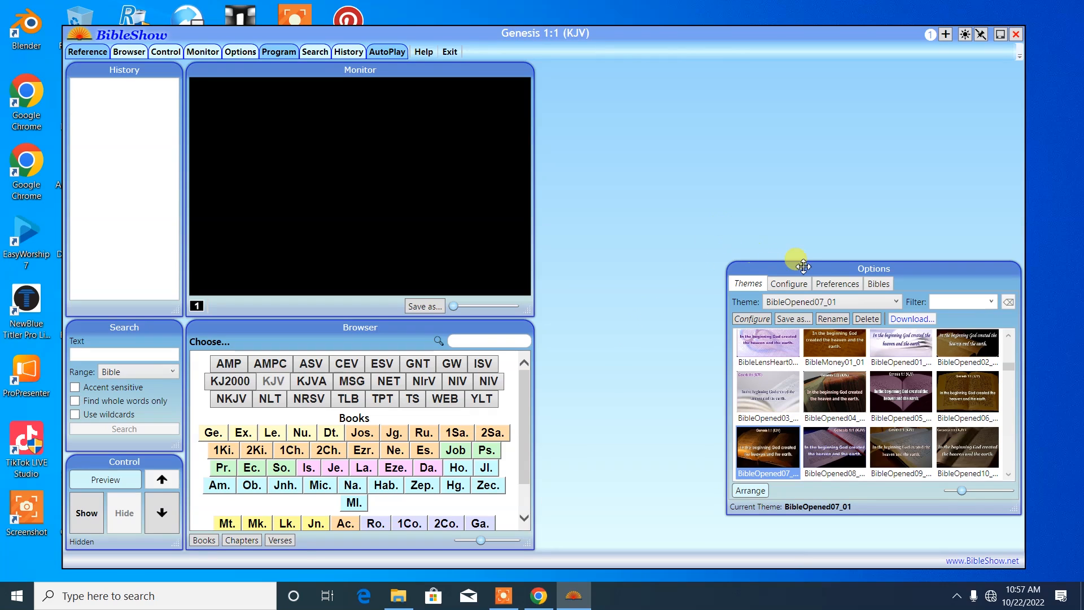
Step: Place the Options panel beside the Browser and resize it to the Browser panel's height
{"action": "left_click_drag", "start_coordinate": [805, 267], "coordinate": [617, 298]}
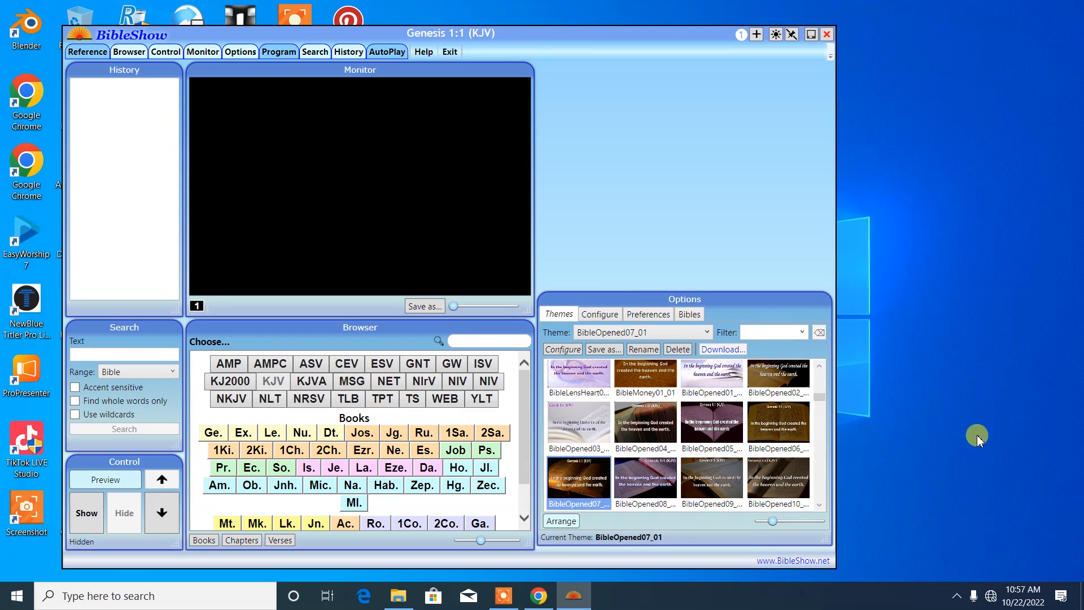
{"action": "left_click_drag", "start_coordinate": [826, 541], "coordinate": [823, 512]}
{"action": "mouse_move", "coordinate": [755, 302]}
{"action": "left_mouse_down"}
{"action": "mouse_move", "coordinate": [757, 333]}
{"action": "mouse_move", "coordinate": [750, 322]}
{"action": "left_mouse_up"}
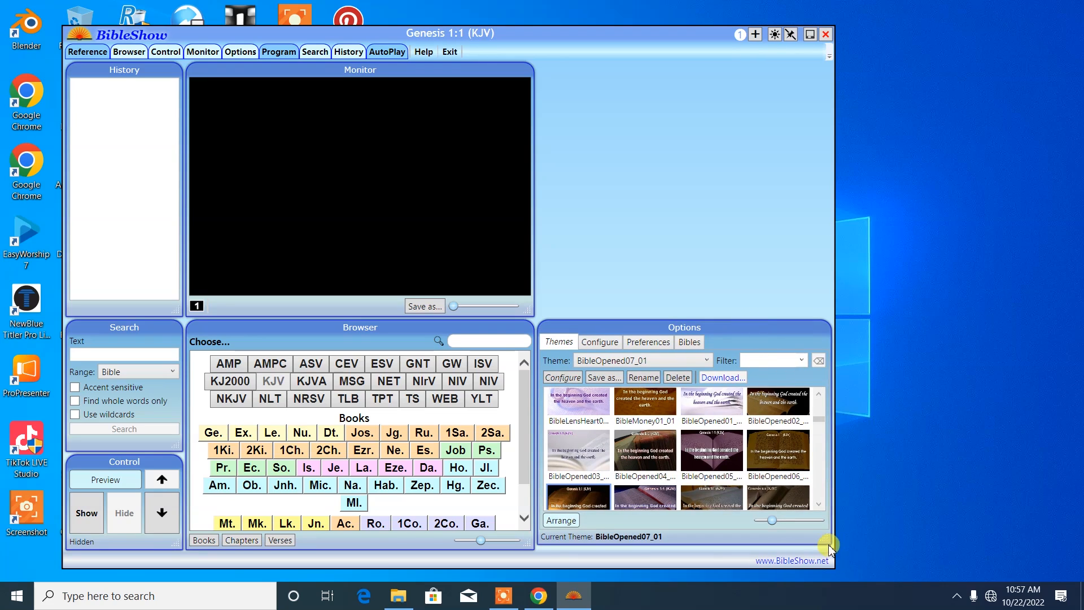
{"action": "left_click_drag", "start_coordinate": [824, 538], "coordinate": [825, 543]}
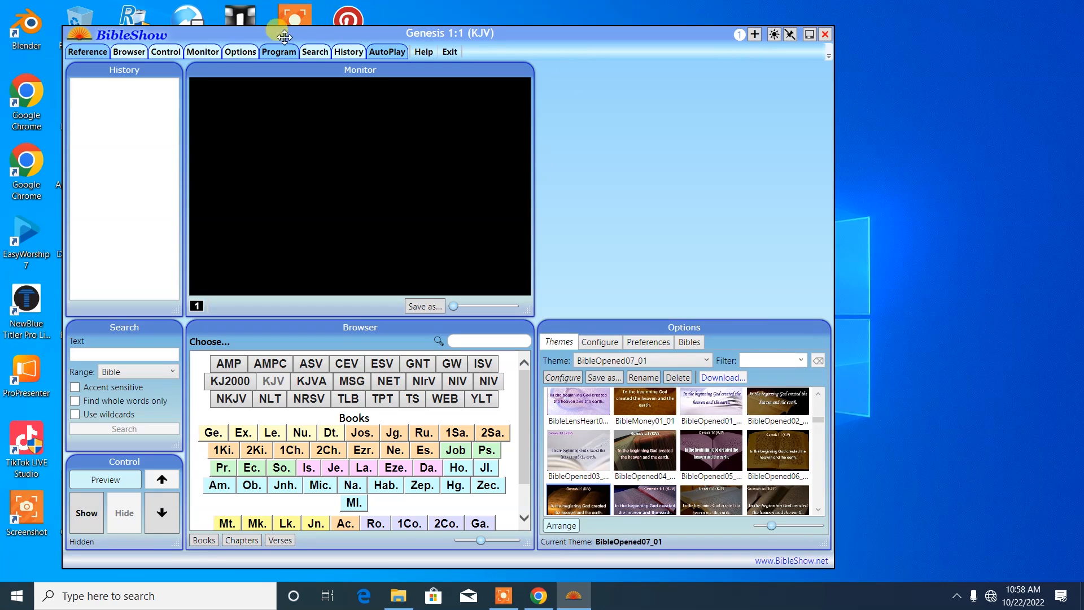
Step: Hide the Options panel and show it again
{"action": "left_click", "coordinate": [242, 54]}
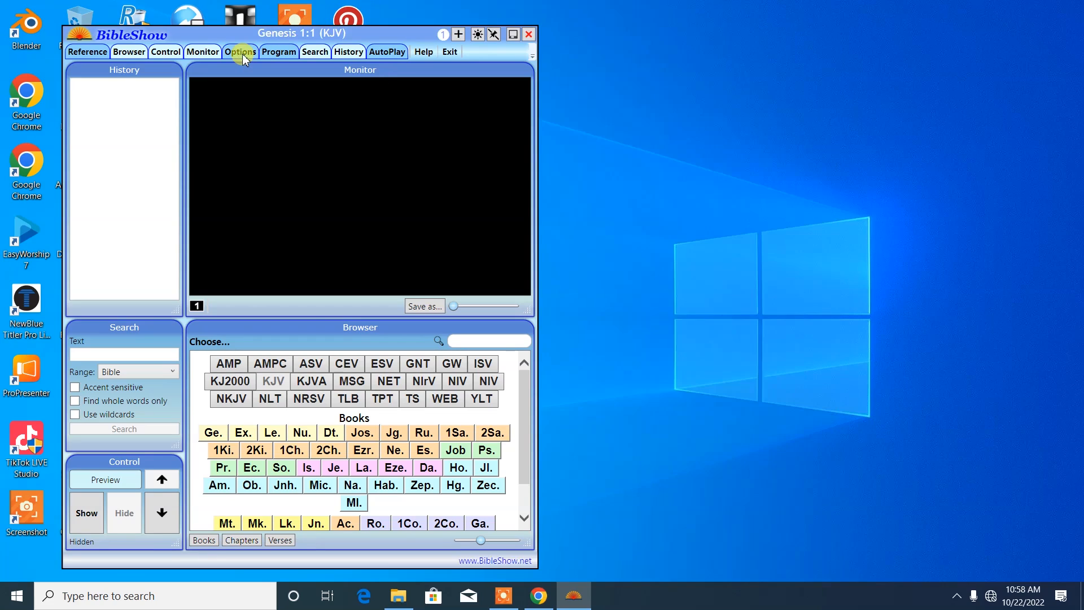
{"action": "left_click", "coordinate": [242, 54]}
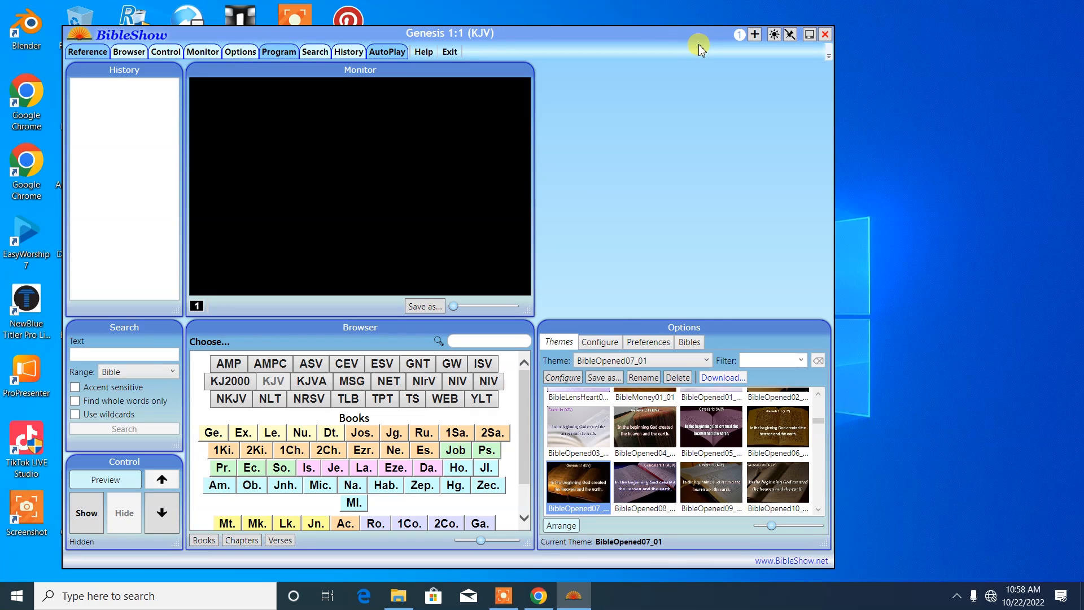
Step: Close and relaunch BibleShow 5, and choose the AMP bible version in the Browser
{"action": "left_click", "coordinate": [826, 37]}
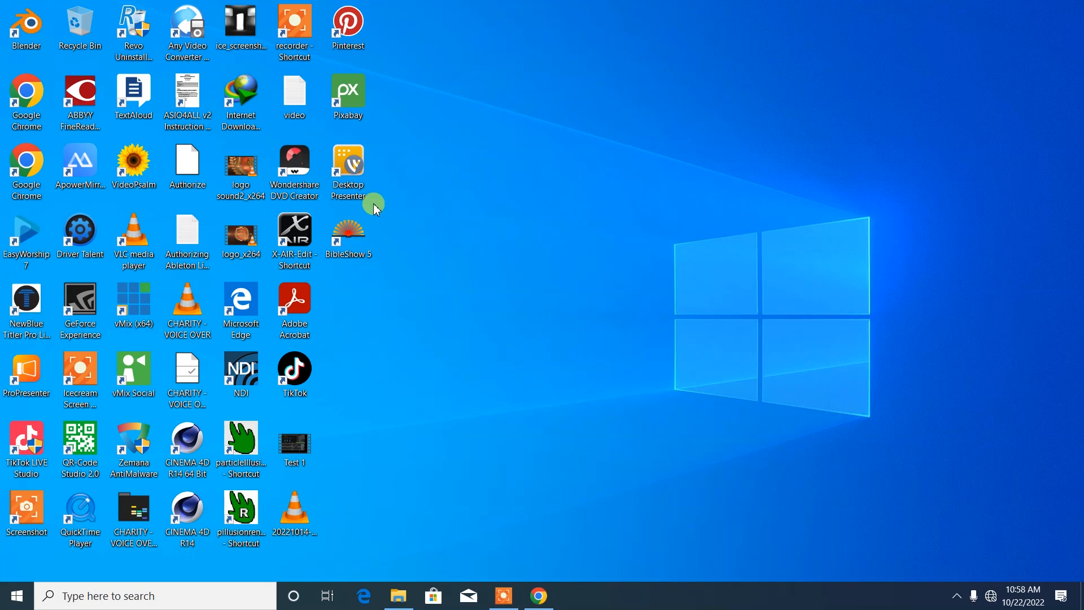
{"action": "double_click", "coordinate": [363, 236]}
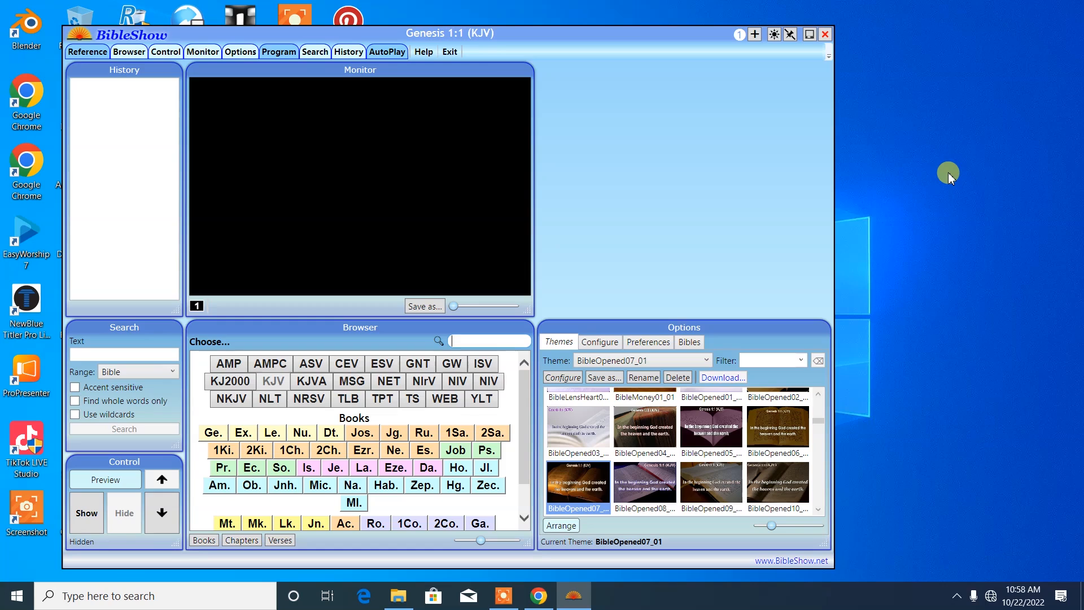
{"action": "left_click", "coordinate": [225, 366]}
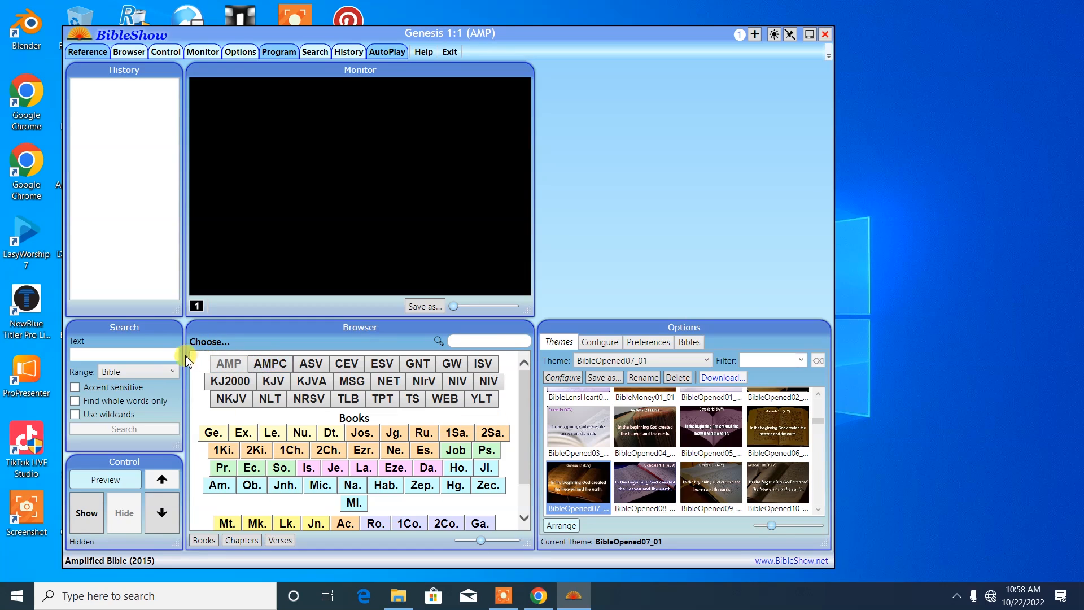
Step: Show Genesis 26:28 in the AMPC version and apply the BibleOpened08_01 theme to it
{"action": "left_click", "coordinate": [274, 367]}
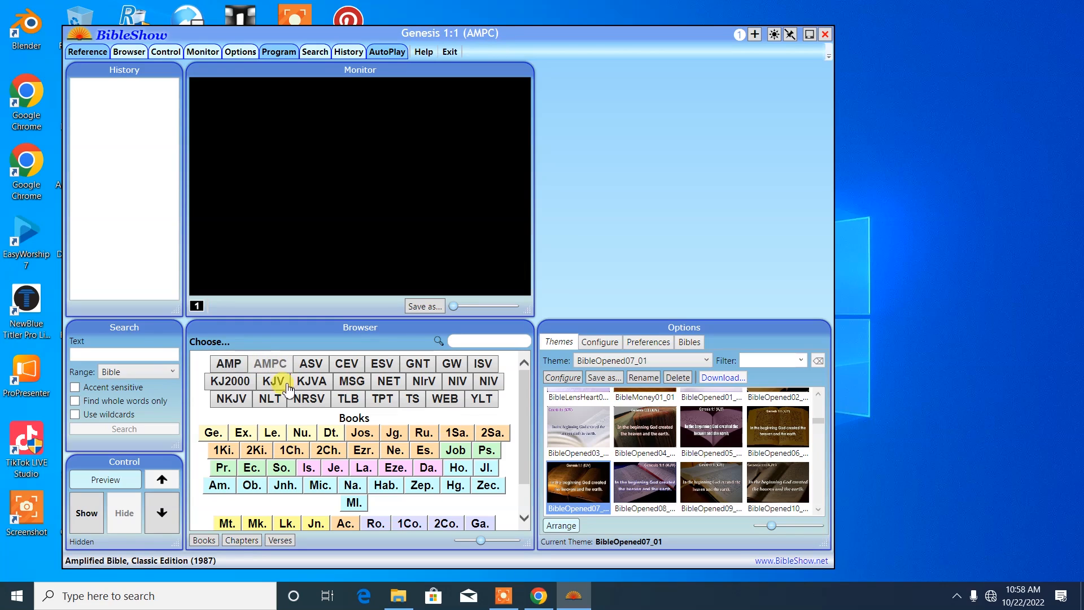
{"action": "left_click", "coordinate": [213, 433]}
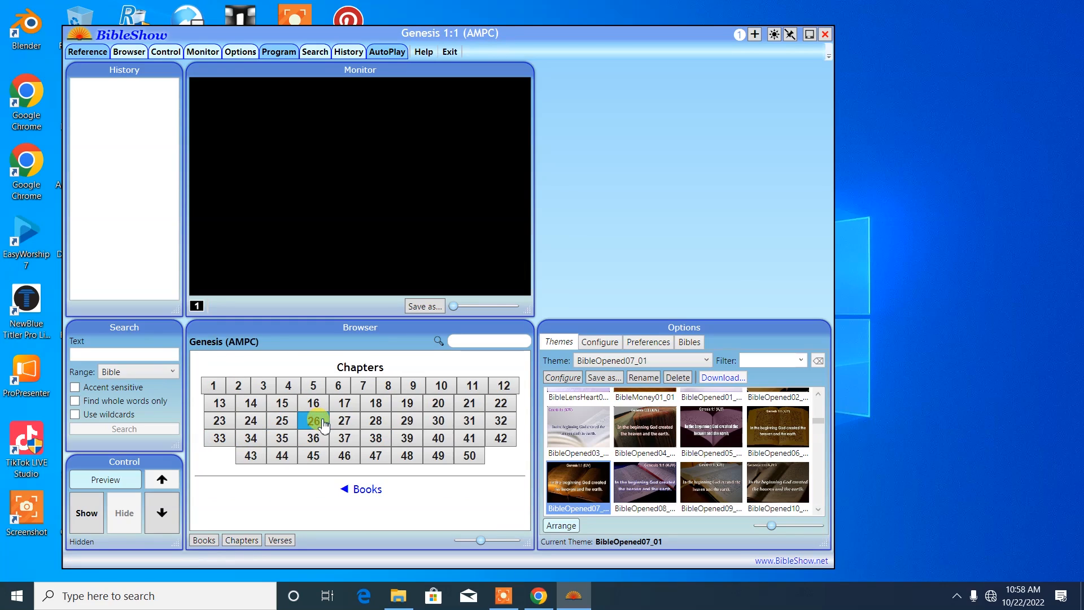
{"action": "left_click", "coordinate": [313, 421]}
{"action": "left_click", "coordinate": [344, 420]}
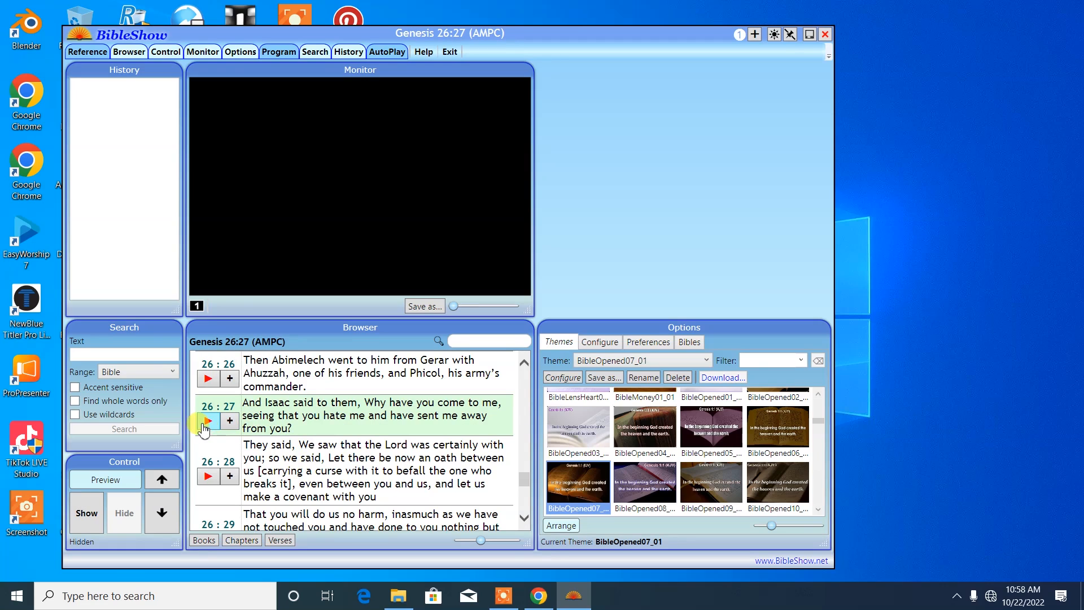
{"action": "left_click", "coordinate": [210, 480]}
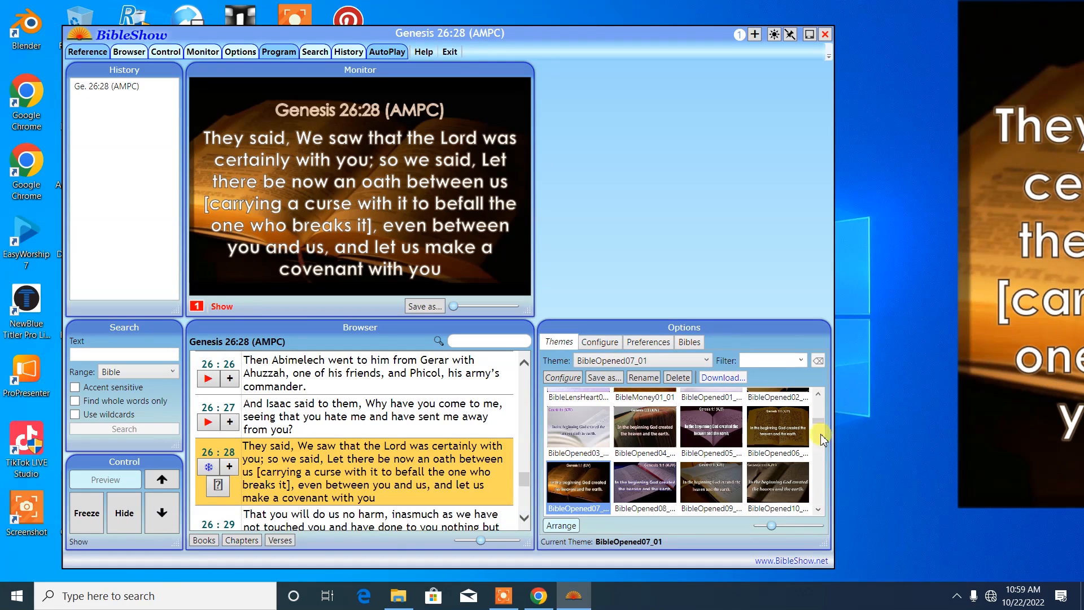
{"action": "left_click", "coordinate": [652, 482]}
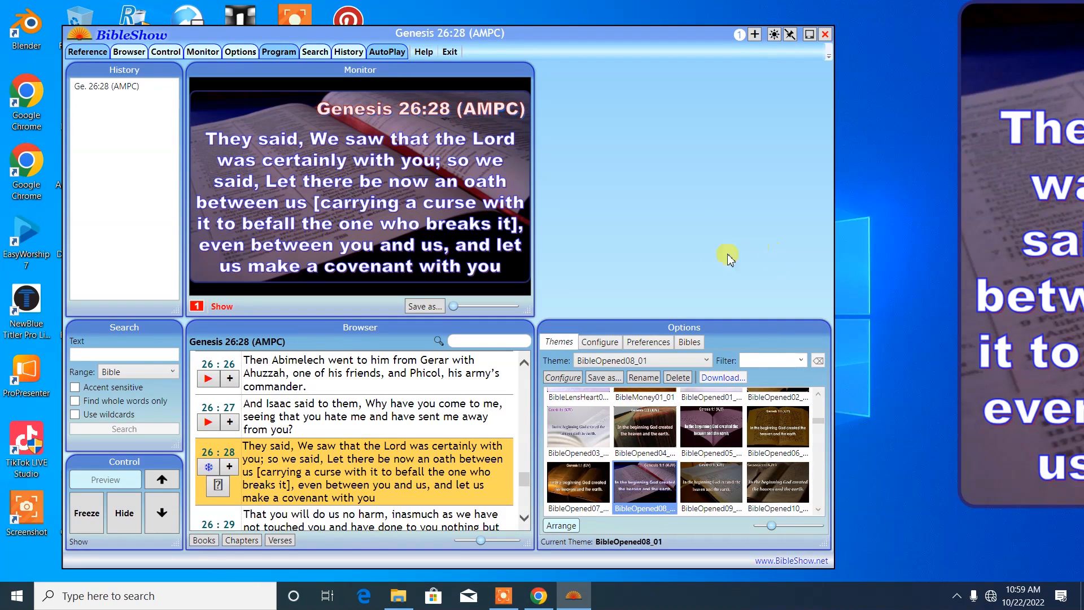
Step: Configure Display 1 to output data files and turn off its display window
{"action": "left_click", "coordinate": [607, 344]}
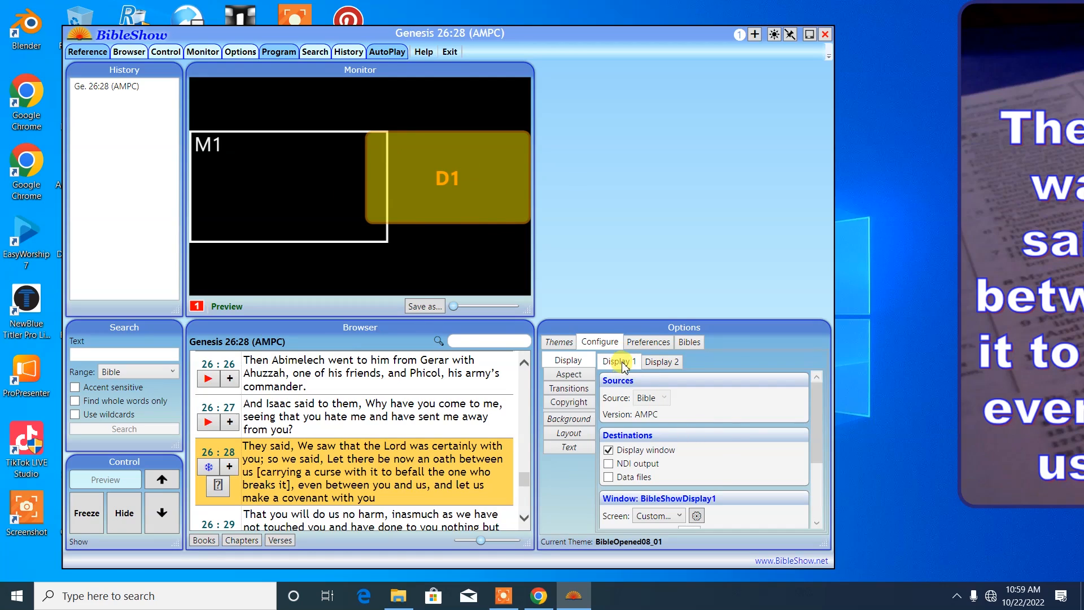
{"action": "left_click", "coordinate": [614, 476]}
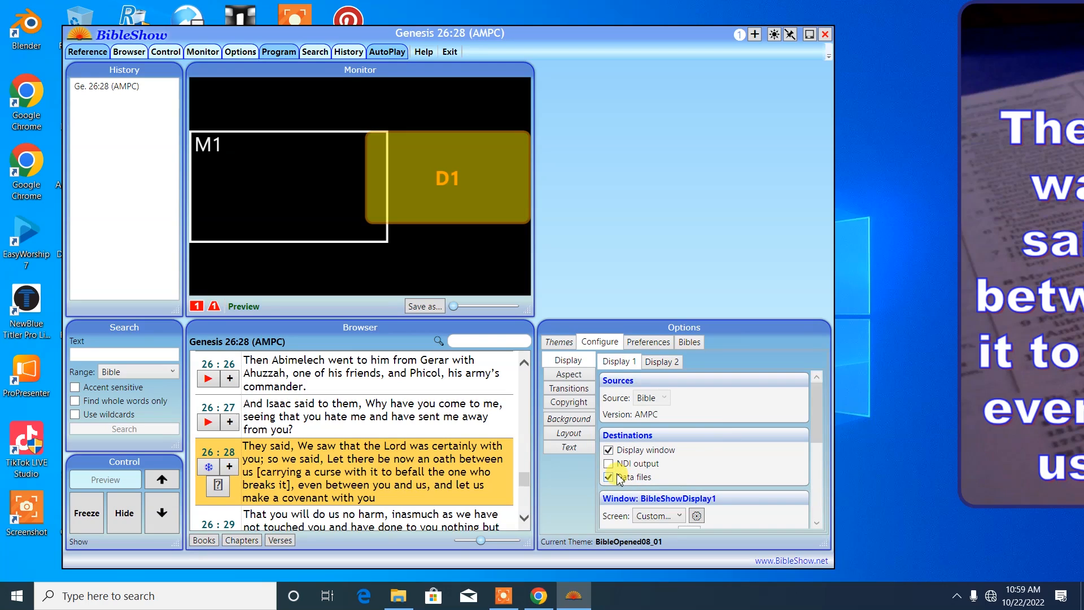
{"action": "left_click", "coordinate": [609, 450]}
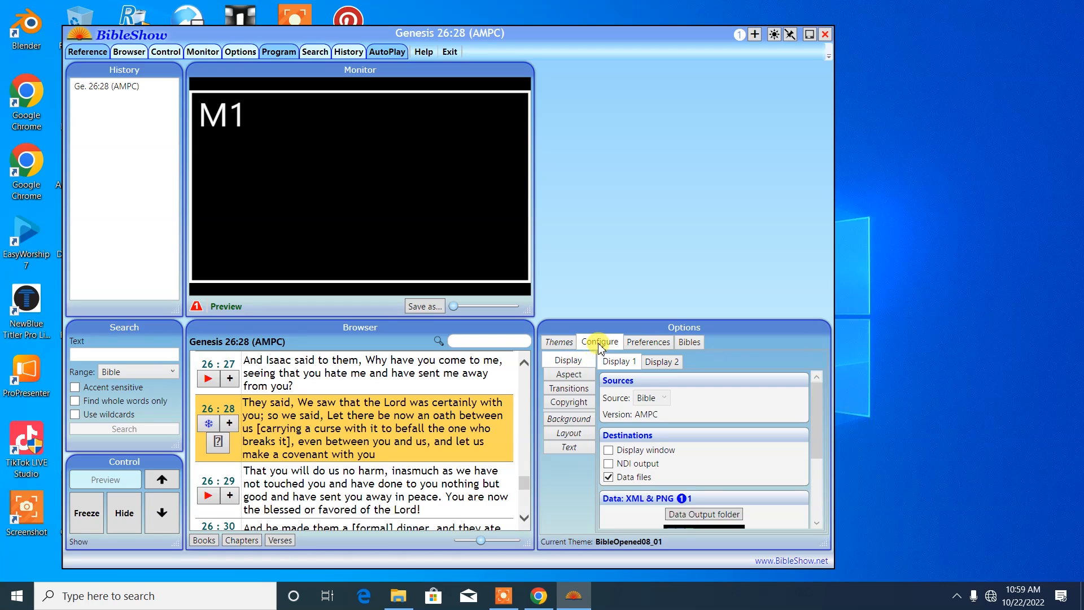
Step: Set the source of Display 2 to Bible in the display configuration
{"action": "left_click", "coordinate": [662, 362]}
{"action": "left_click", "coordinate": [655, 397]}
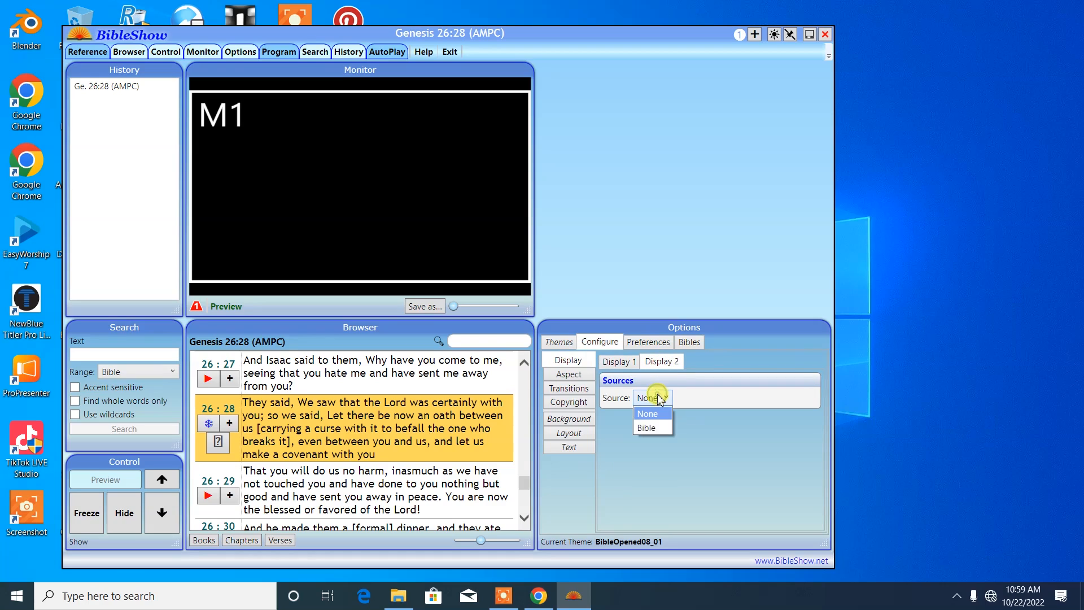
{"action": "left_click", "coordinate": [649, 428]}
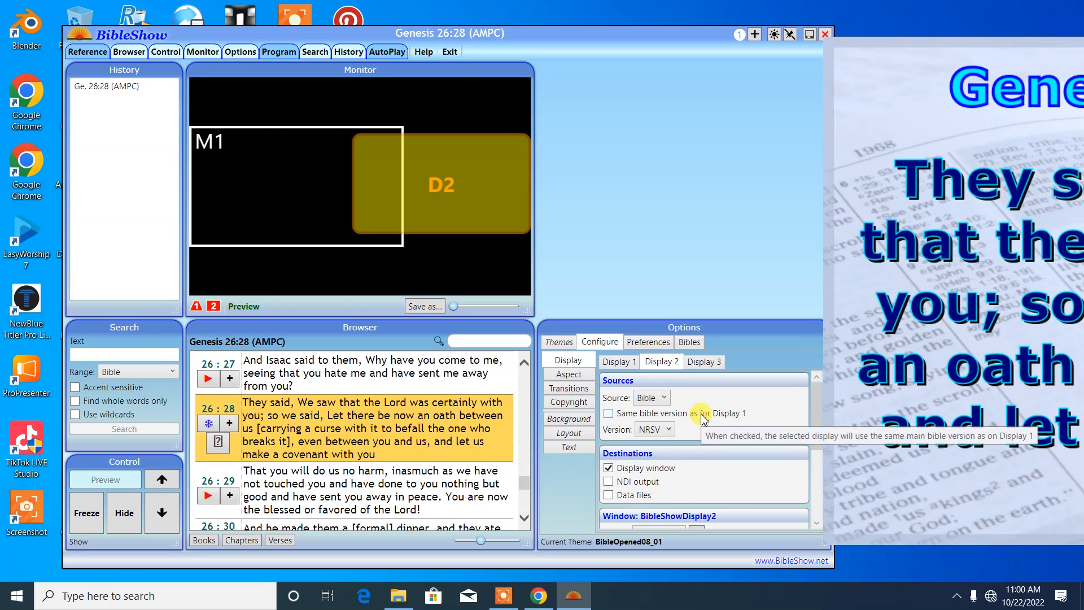
Step: Enable NDI output for Display 2 and allow BibleShow through the firewall on private and public networks
{"action": "left_click", "coordinate": [610, 481]}
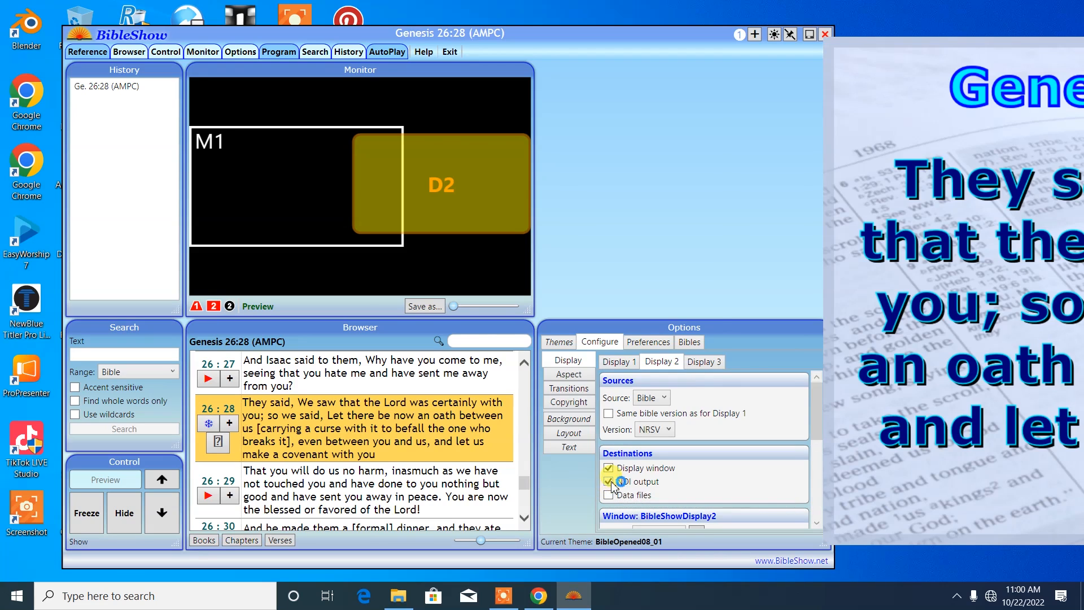
{"action": "left_click", "coordinate": [380, 337]}
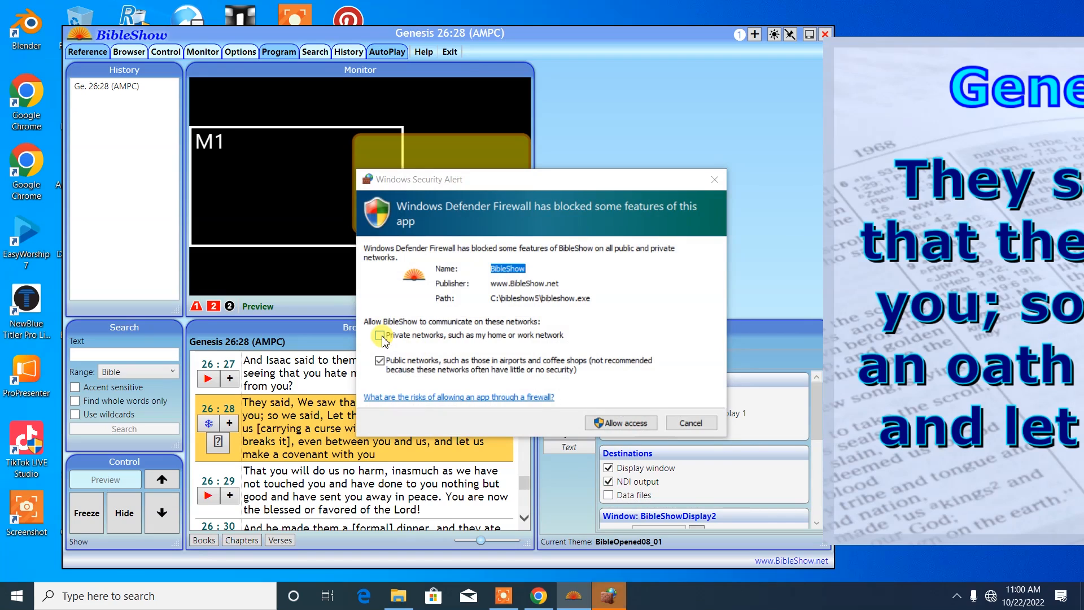
{"action": "left_click", "coordinate": [612, 421]}
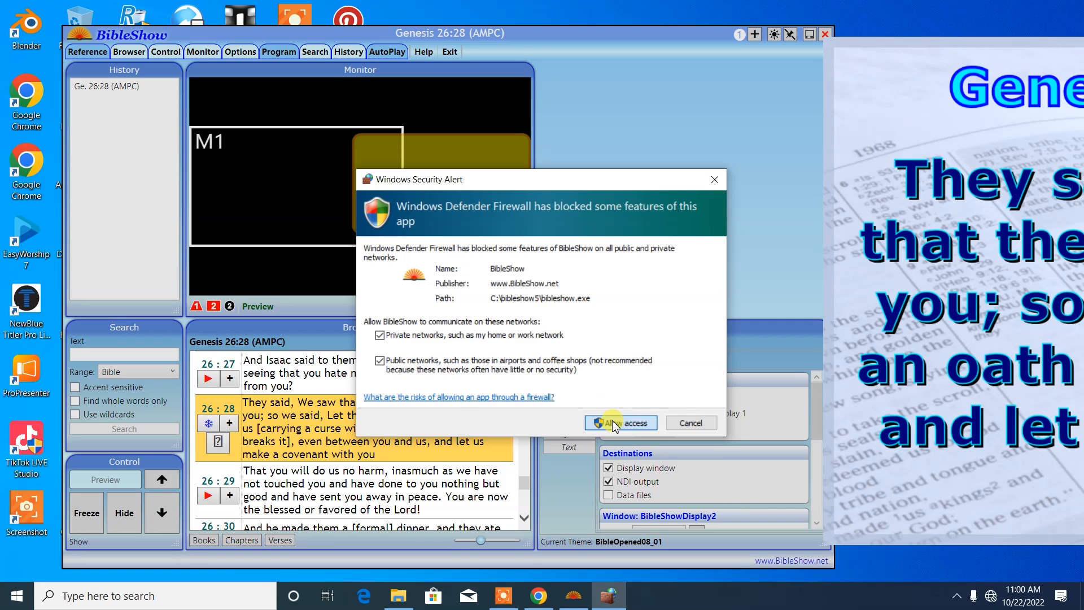
{"action": "left_click", "coordinate": [613, 422]}
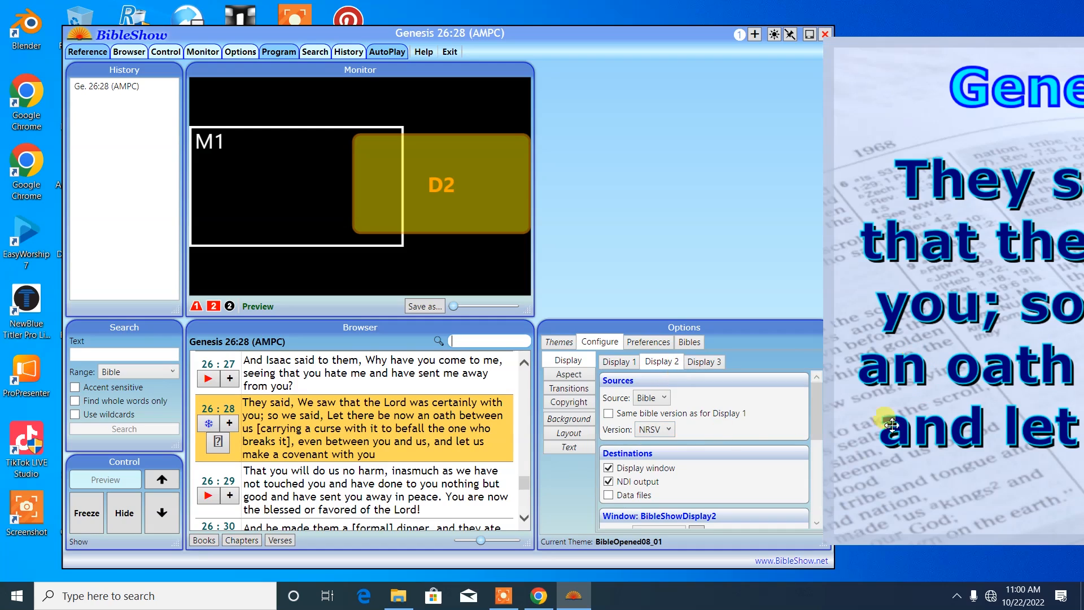
Step: Turn Display 1's display window back on and review its window, data output and appearance settings
{"action": "left_click", "coordinate": [617, 361]}
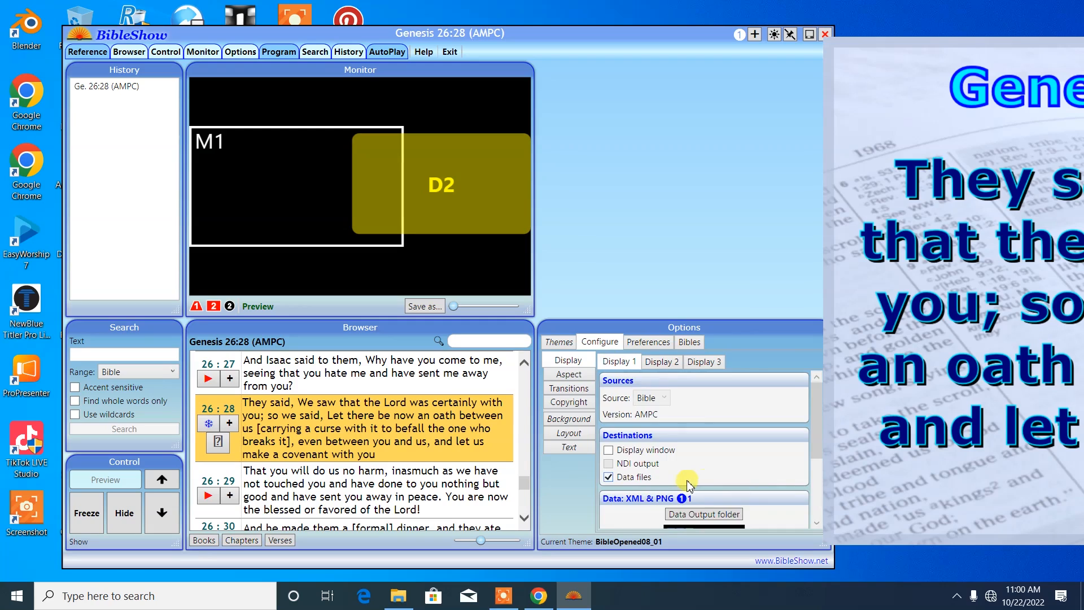
{"action": "scroll", "coordinate": [689, 485], "scroll_direction": "down", "scroll_amount": 3}
{"action": "scroll", "coordinate": [687, 485], "scroll_direction": "up", "scroll_amount": 3}
{"action": "left_click", "coordinate": [611, 455]}
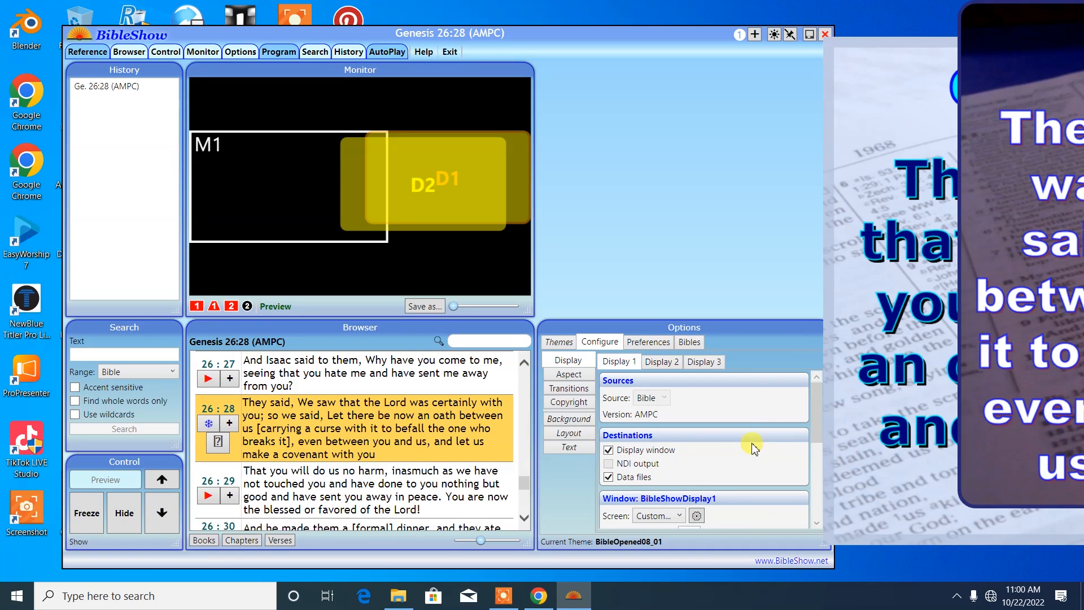
{"action": "scroll", "coordinate": [754, 448], "scroll_direction": "down", "scroll_amount": 5}
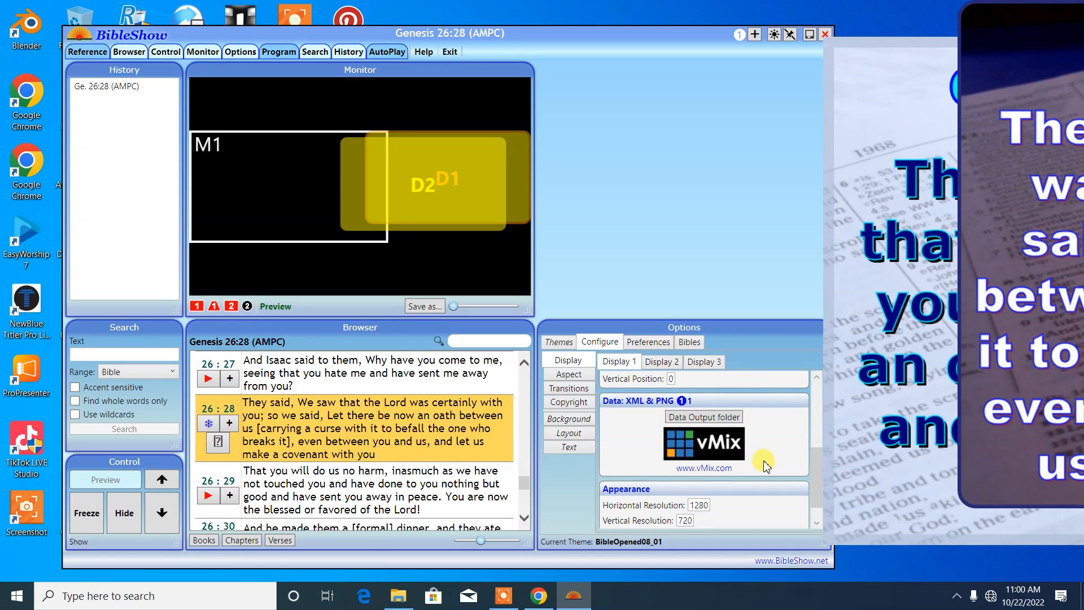
{"action": "scroll", "coordinate": [766, 466], "scroll_direction": "down", "scroll_amount": 1}
{"action": "scroll", "coordinate": [766, 466], "scroll_direction": "up", "scroll_amount": 3}
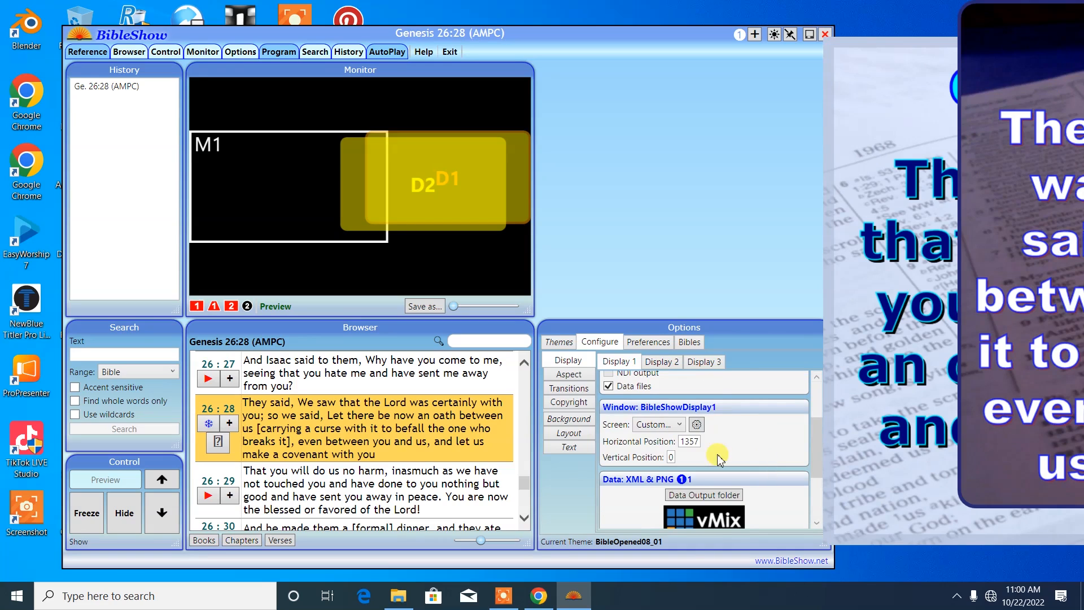
{"action": "scroll", "coordinate": [751, 480], "scroll_direction": "up", "scroll_amount": 3}
{"action": "scroll", "coordinate": [753, 479], "scroll_direction": "down", "scroll_amount": 3}
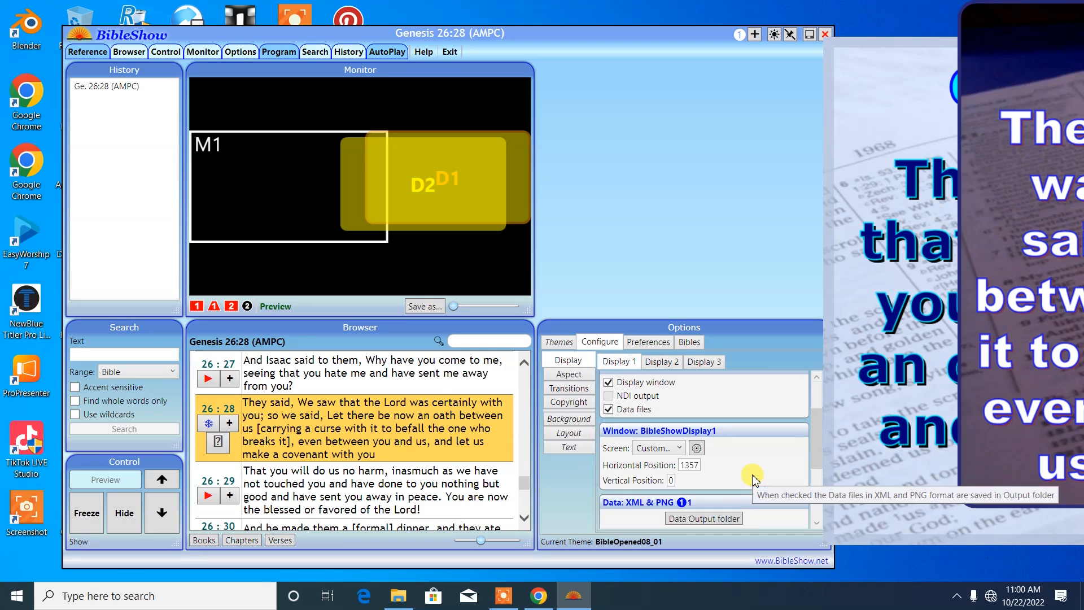
{"action": "scroll", "coordinate": [753, 481], "scroll_direction": "up", "scroll_amount": 1}
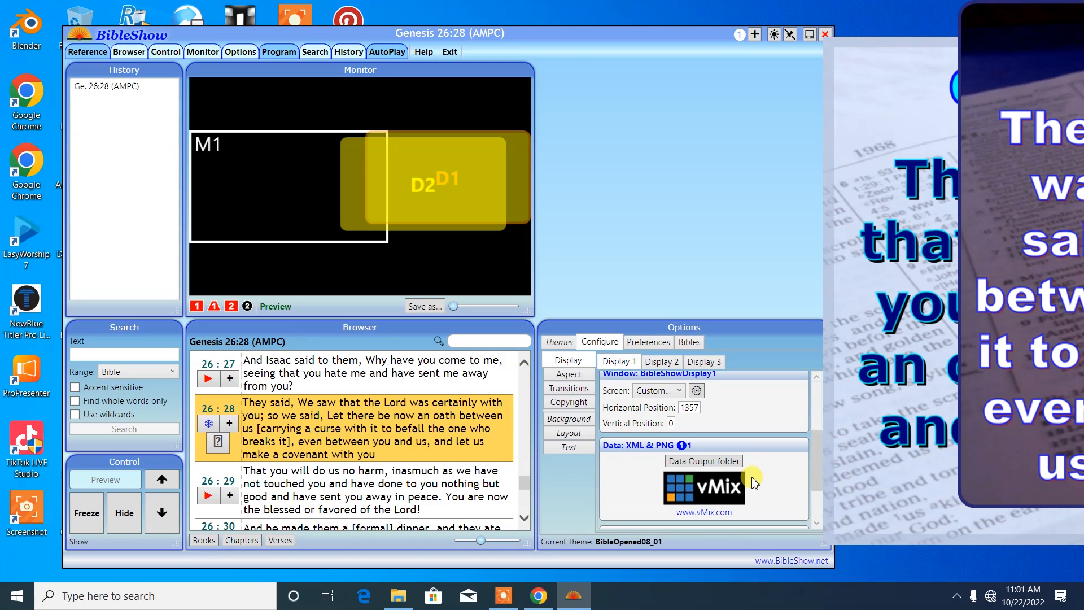
{"action": "scroll", "coordinate": [751, 474], "scroll_direction": "up", "scroll_amount": 3}
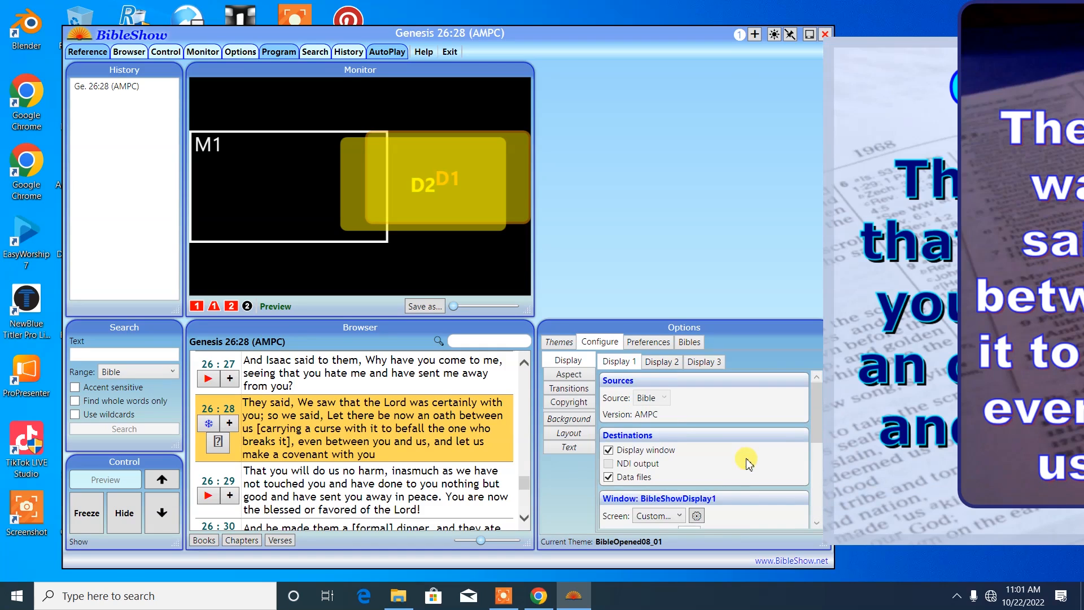
Step: Disable the data files output of Display 1 and check its remaining window and appearance settings
{"action": "left_click", "coordinate": [609, 478]}
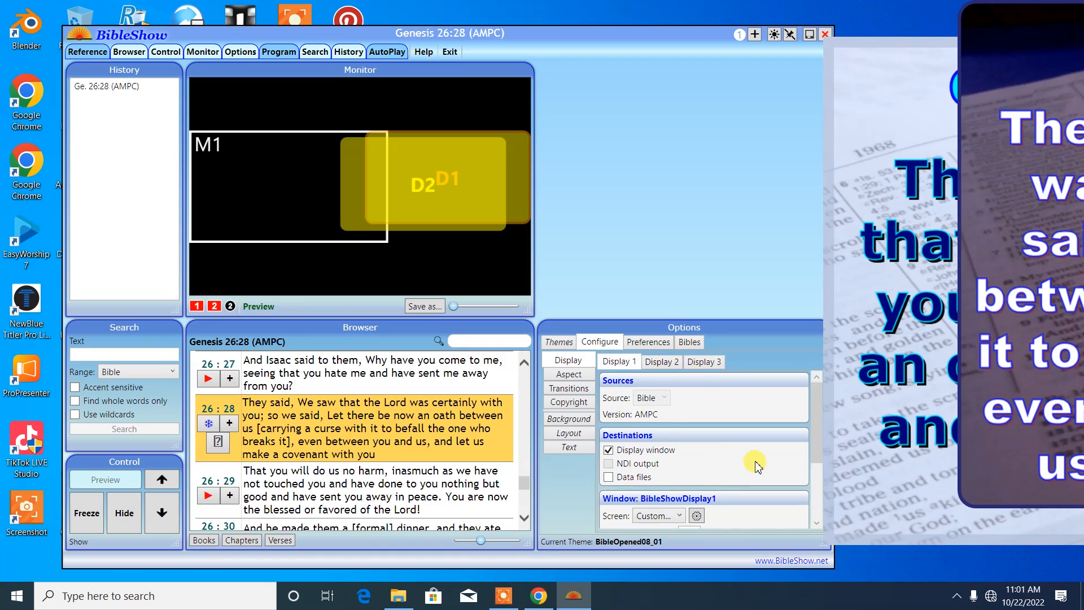
{"action": "scroll", "coordinate": [757, 466], "scroll_direction": "down", "scroll_amount": 3}
{"action": "scroll", "coordinate": [757, 469], "scroll_direction": "down", "scroll_amount": 1}
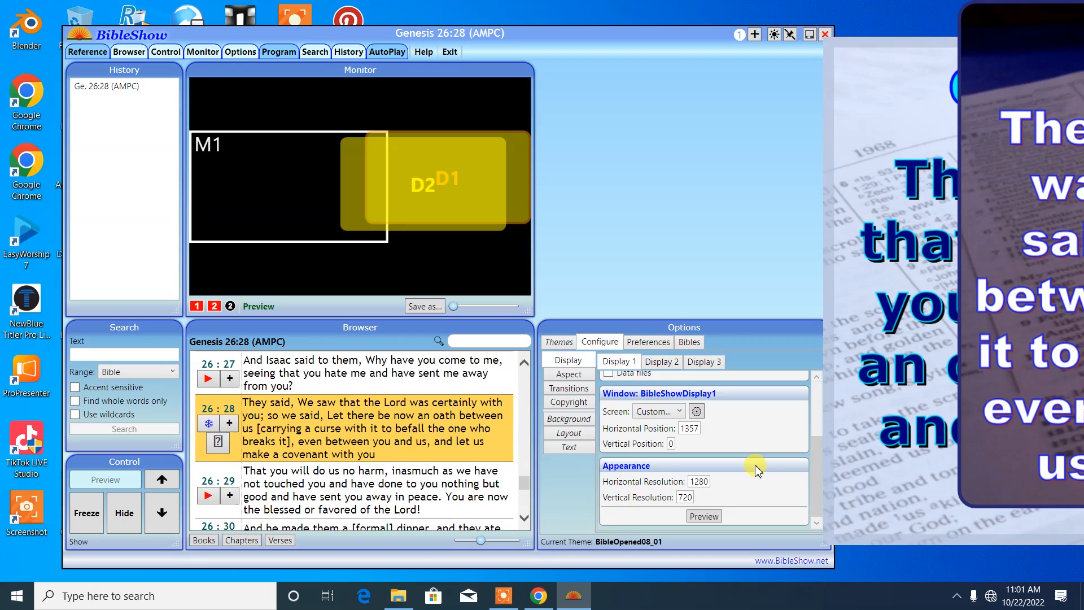
{"action": "scroll", "coordinate": [757, 470], "scroll_direction": "up", "scroll_amount": 4}
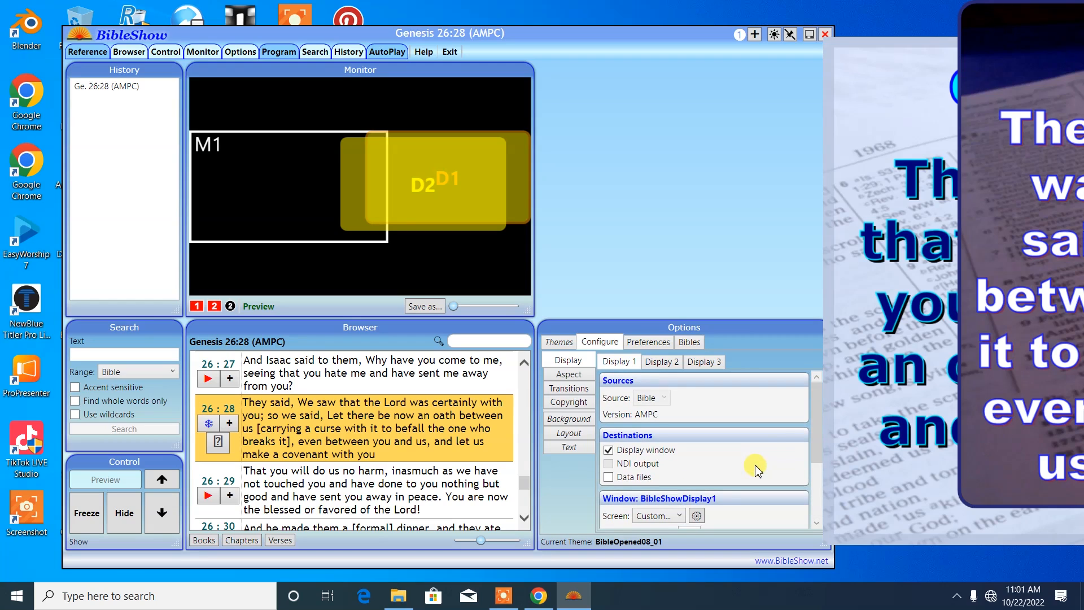
Step: Look at the installed themes, and return Display 1 to data files output without a display window
{"action": "left_click", "coordinate": [572, 342]}
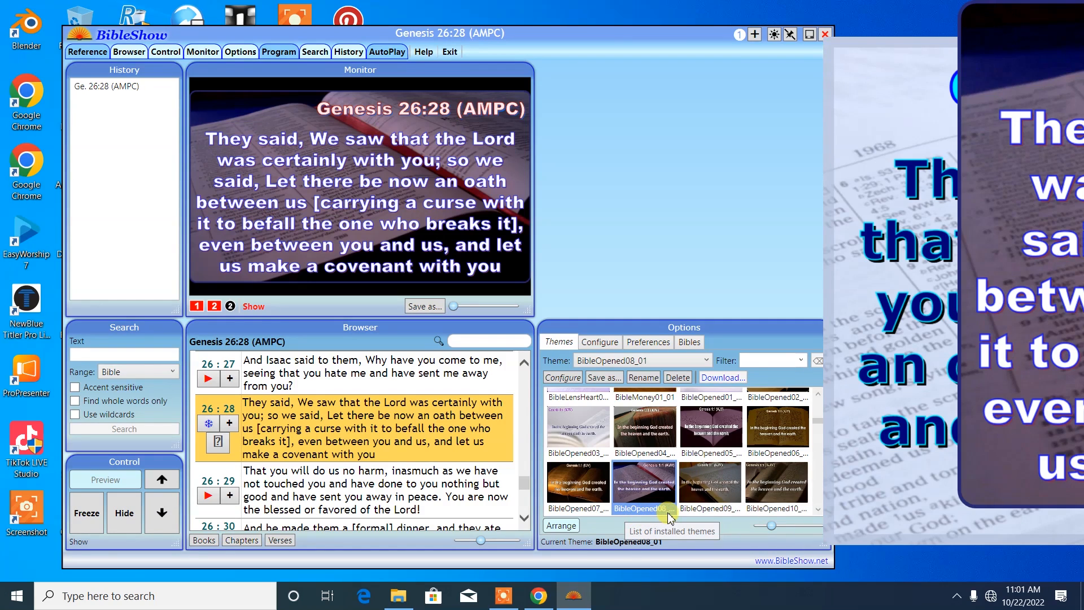
{"action": "left_click", "coordinate": [602, 342]}
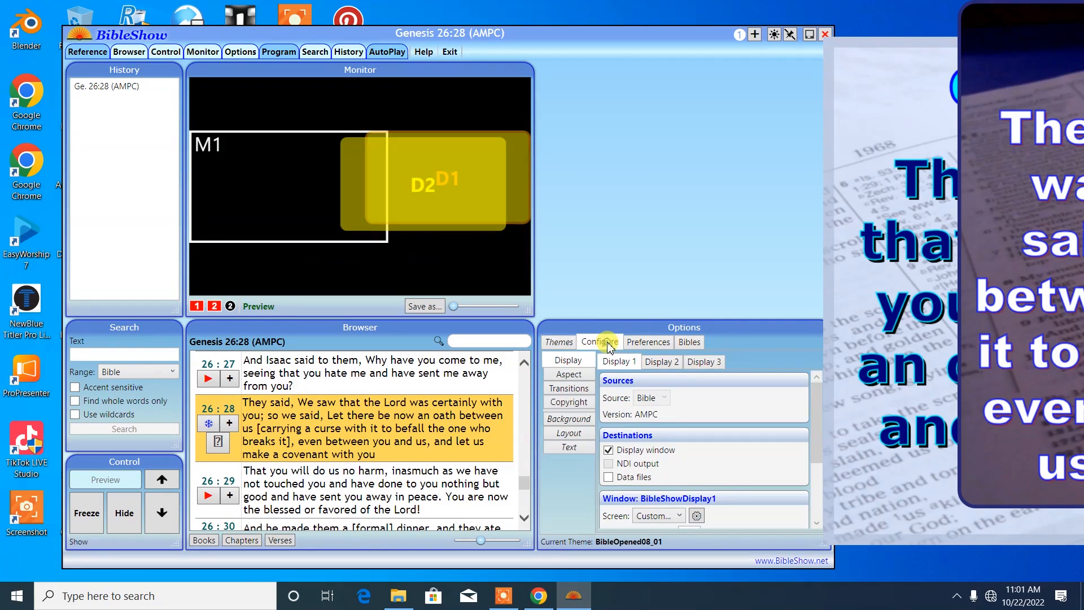
{"action": "left_click", "coordinate": [613, 477]}
{"action": "left_click", "coordinate": [611, 451]}
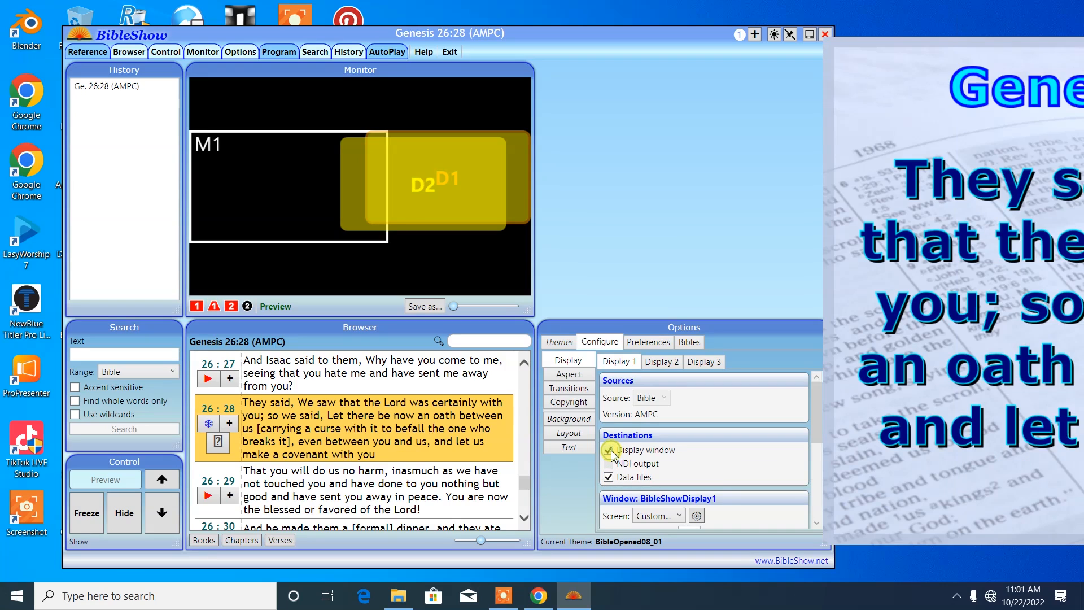
Step: Turn off the display window of Display 2, leaving NDI output as its only destination
{"action": "left_click", "coordinate": [660, 363]}
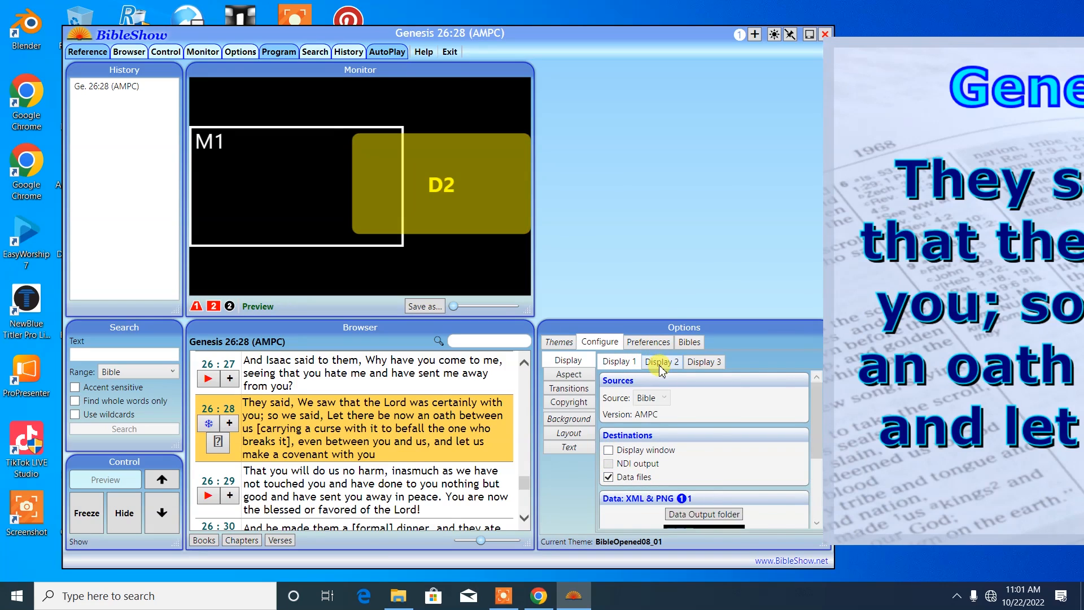
{"action": "scroll", "coordinate": [764, 468], "scroll_direction": "down", "scroll_amount": 1}
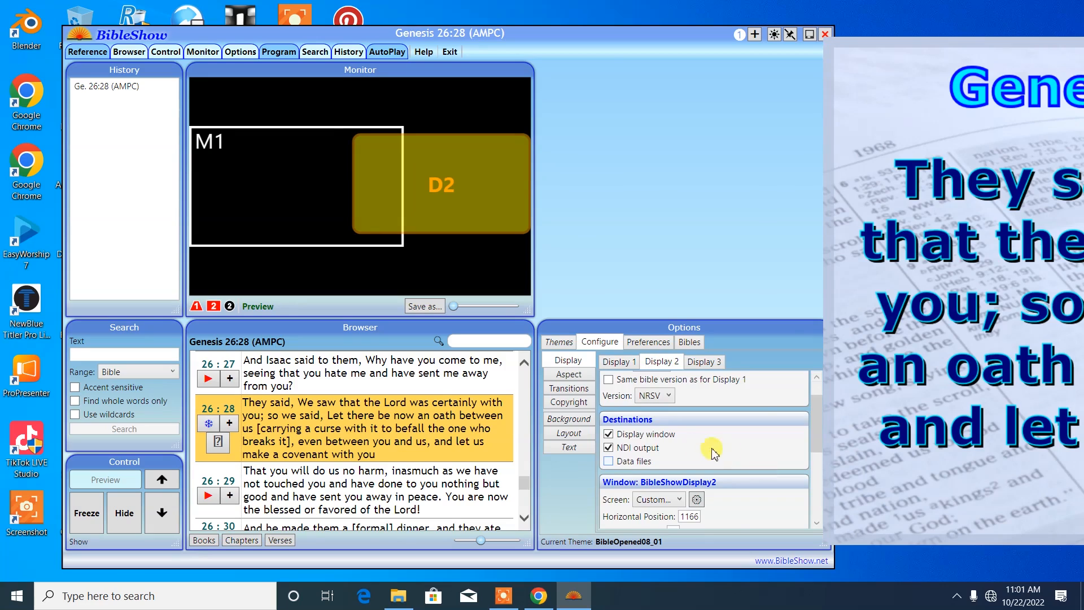
{"action": "left_click", "coordinate": [608, 434]}
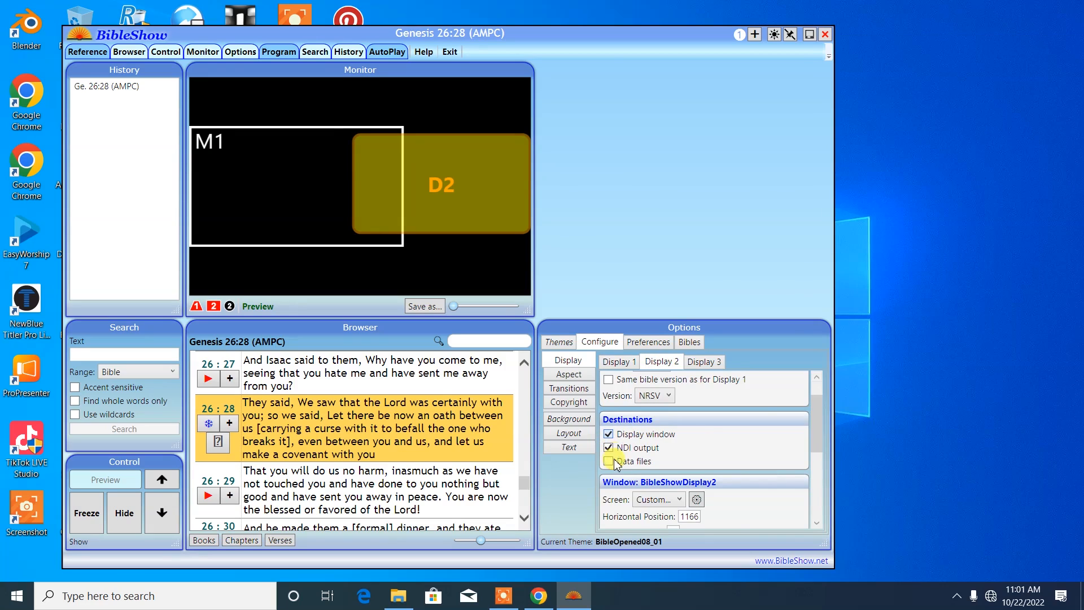
Step: Set the theme of Display 2 to BibleOpened08_01 and preview its output in the Monitor
{"action": "scroll", "coordinate": [791, 444], "scroll_direction": "down", "scroll_amount": 3}
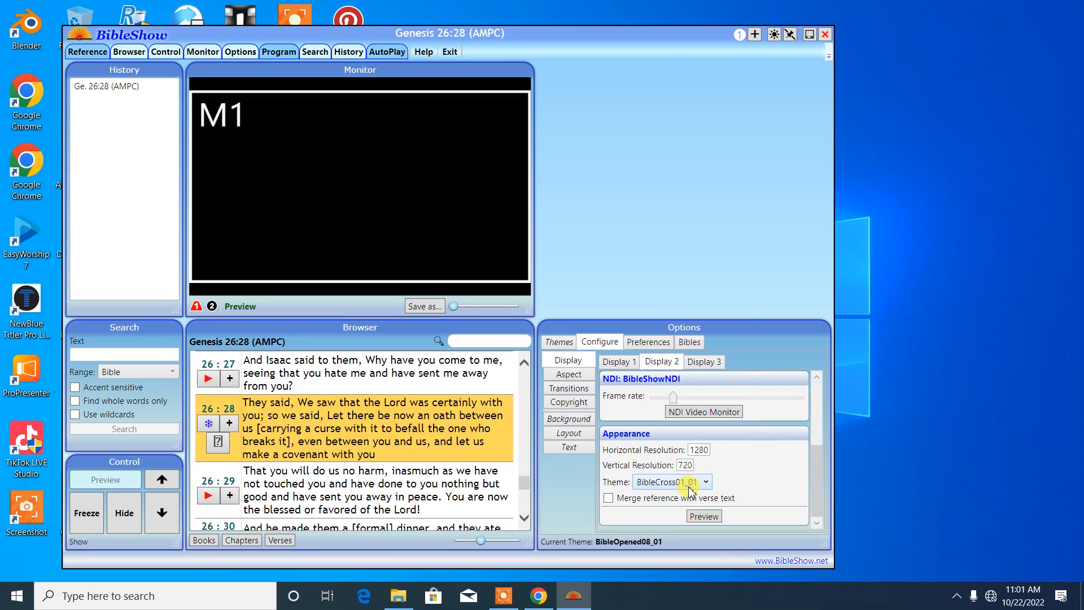
{"action": "left_click", "coordinate": [690, 484]}
{"action": "scroll", "coordinate": [688, 435], "scroll_direction": "down", "scroll_amount": 6}
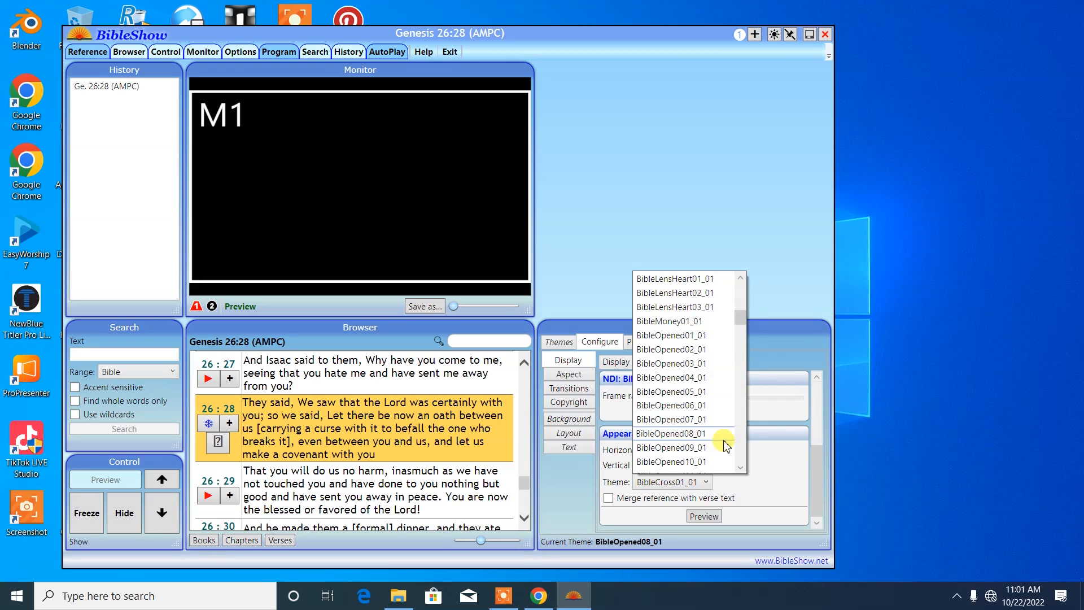
{"action": "left_click", "coordinate": [679, 438]}
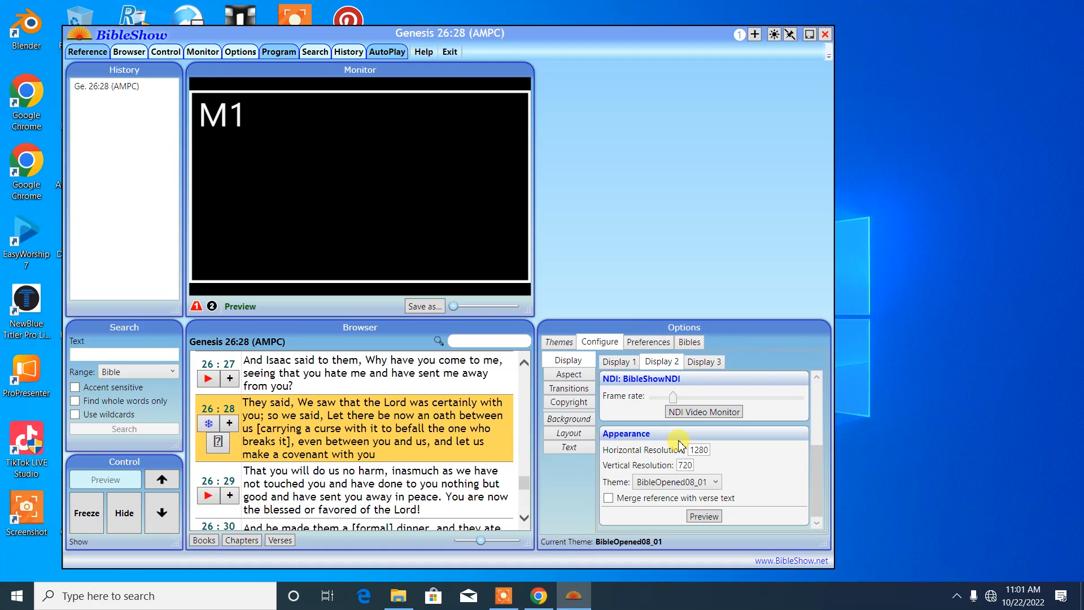
{"action": "left_click", "coordinate": [704, 516]}
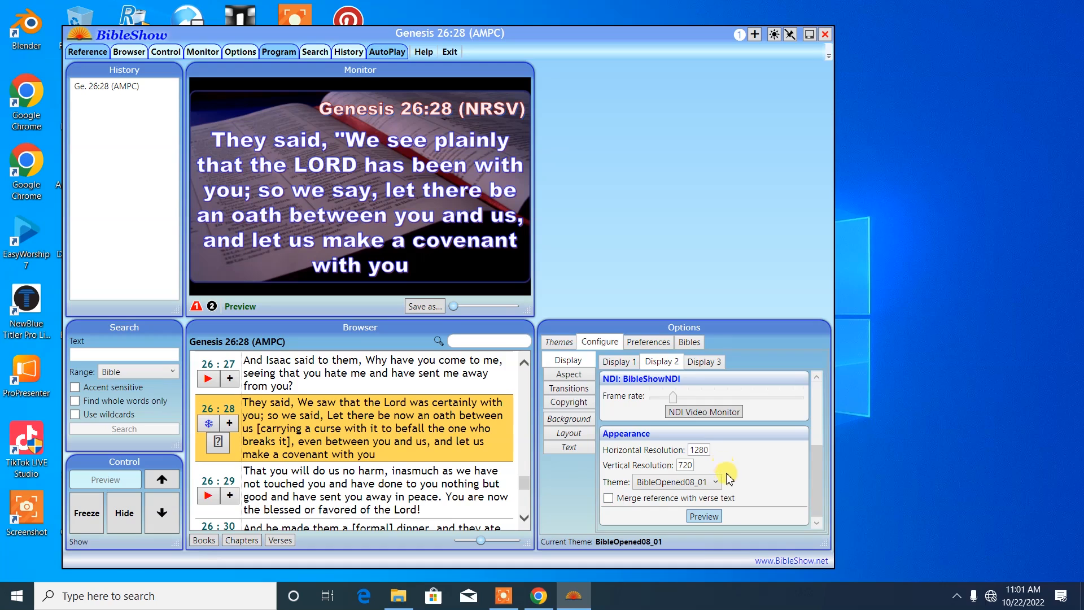
{"action": "scroll", "coordinate": [728, 477], "scroll_direction": "up", "scroll_amount": 3}
{"action": "scroll", "coordinate": [732, 486], "scroll_direction": "up", "scroll_amount": 2}
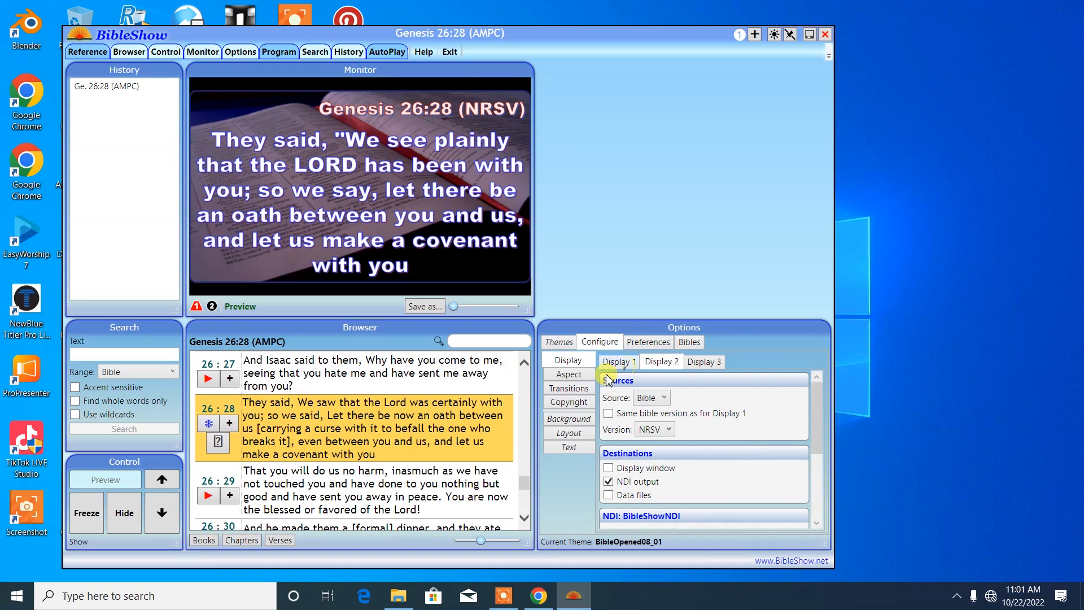
Step: Review the source, destination, data files and resolution settings of Display 1
{"action": "left_click", "coordinate": [626, 367]}
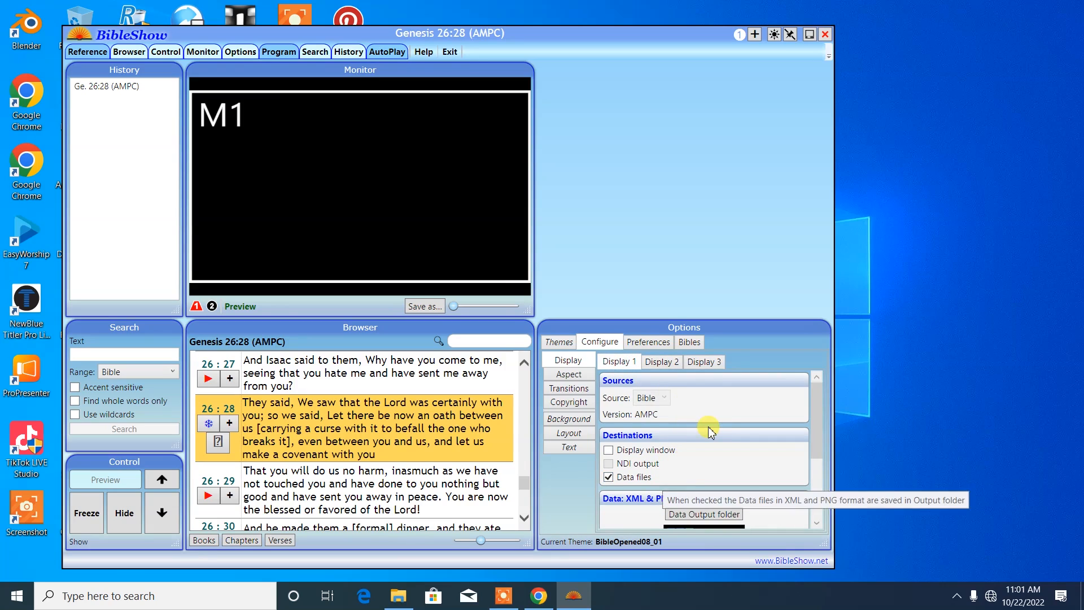
{"action": "scroll", "coordinate": [710, 433], "scroll_direction": "down", "scroll_amount": 3}
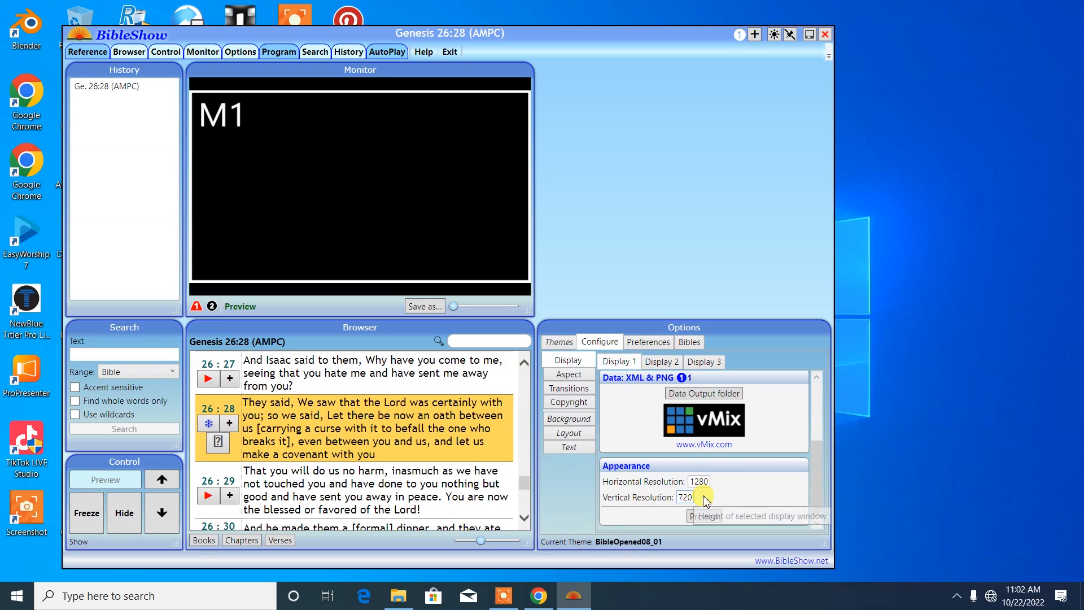
{"action": "scroll", "coordinate": [717, 508], "scroll_direction": "up", "scroll_amount": 3}
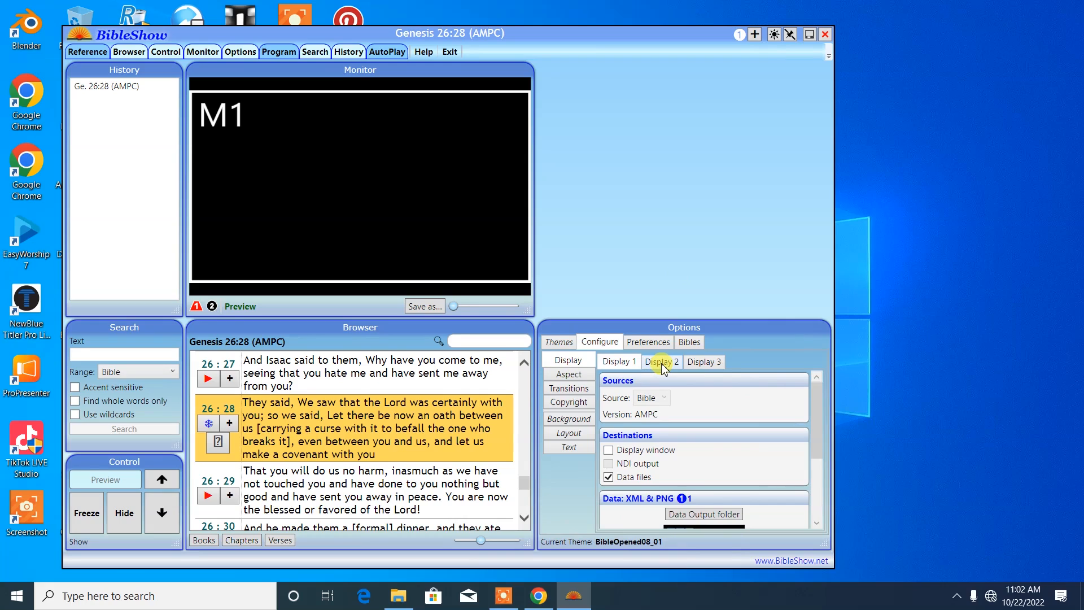
Step: Enable splitting of long verses and reduce the split length to its minimum
{"action": "left_click", "coordinate": [569, 375]}
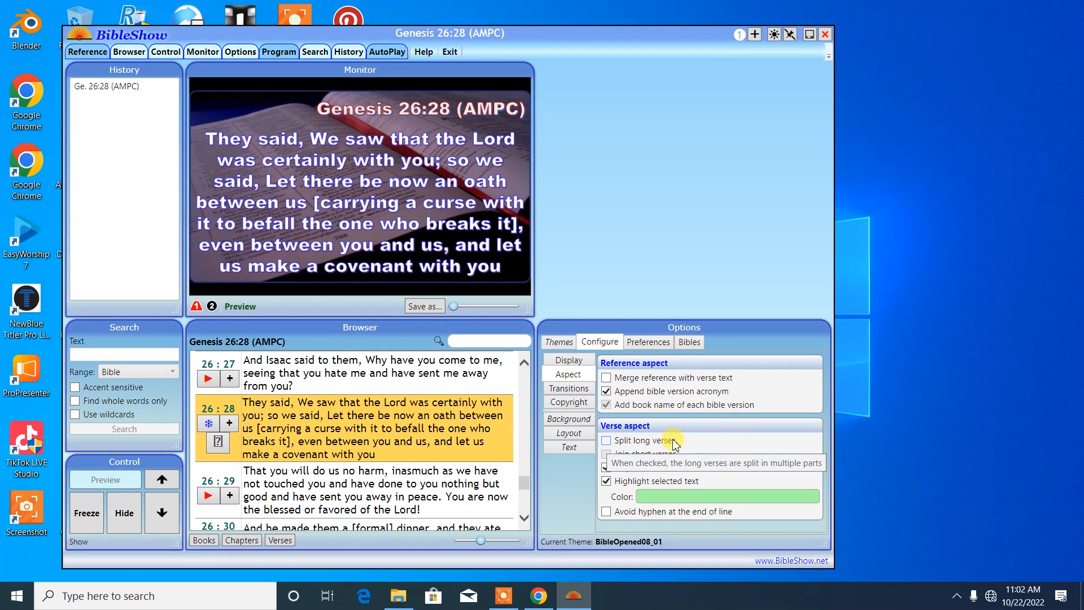
{"action": "left_click", "coordinate": [606, 440]}
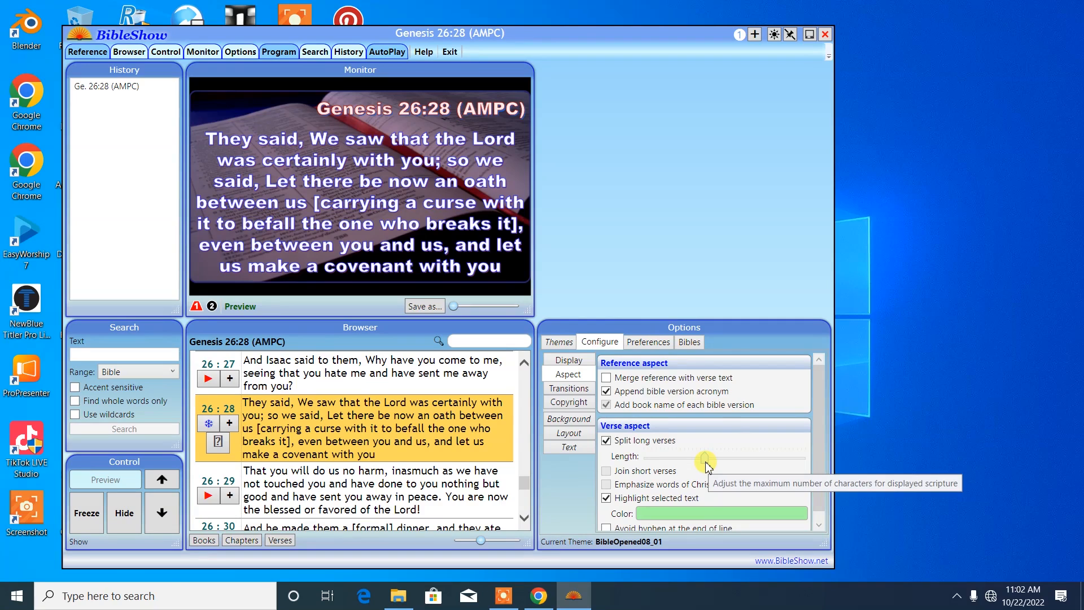
{"action": "left_click_drag", "start_coordinate": [705, 458], "coordinate": [618, 459]}
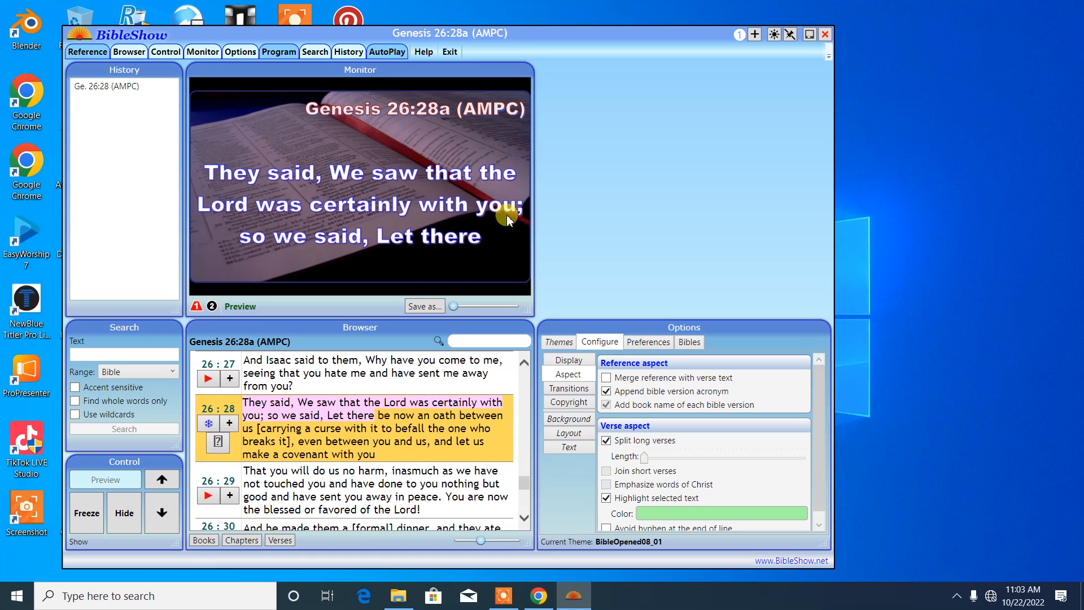
Step: Go through the split parts of Genesis 26:28 in the Monitor, and check the remaining verse aspect options
{"action": "left_click", "coordinate": [512, 422]}
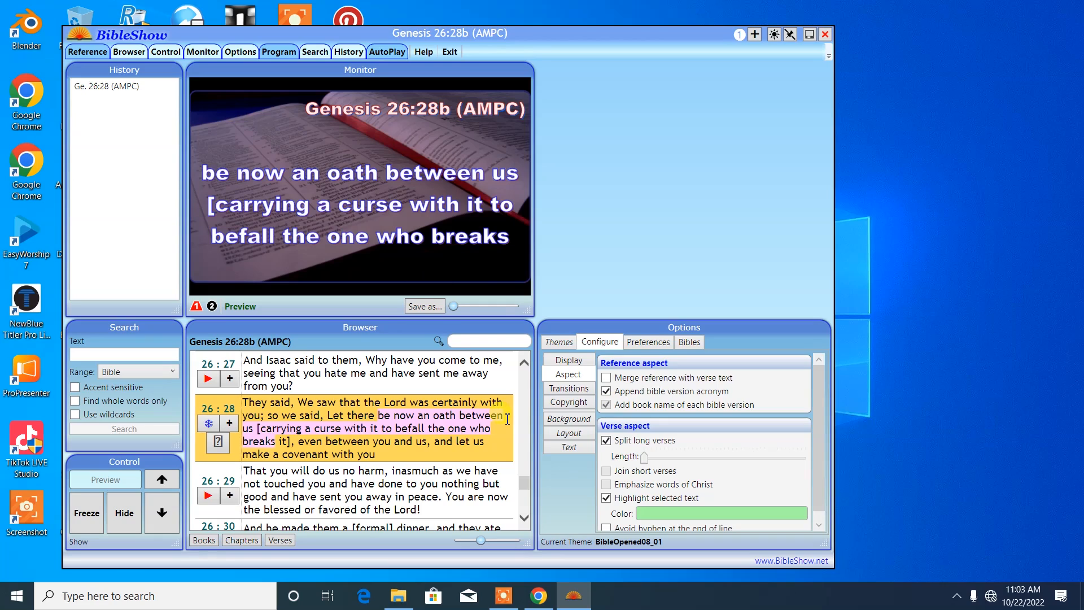
{"action": "left_click", "coordinate": [507, 421]}
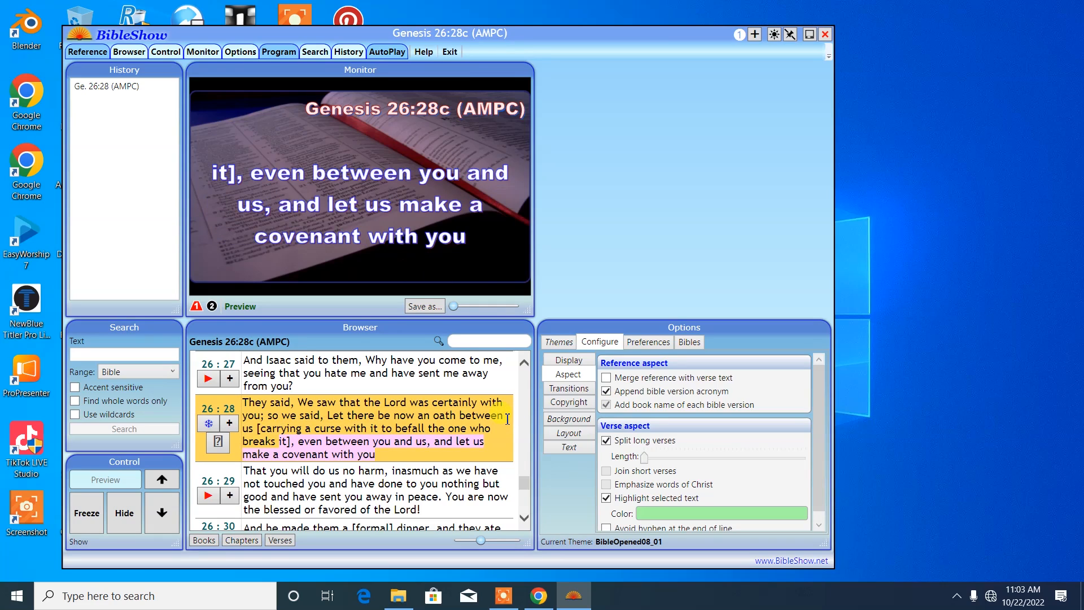
{"action": "left_click", "coordinate": [507, 418]}
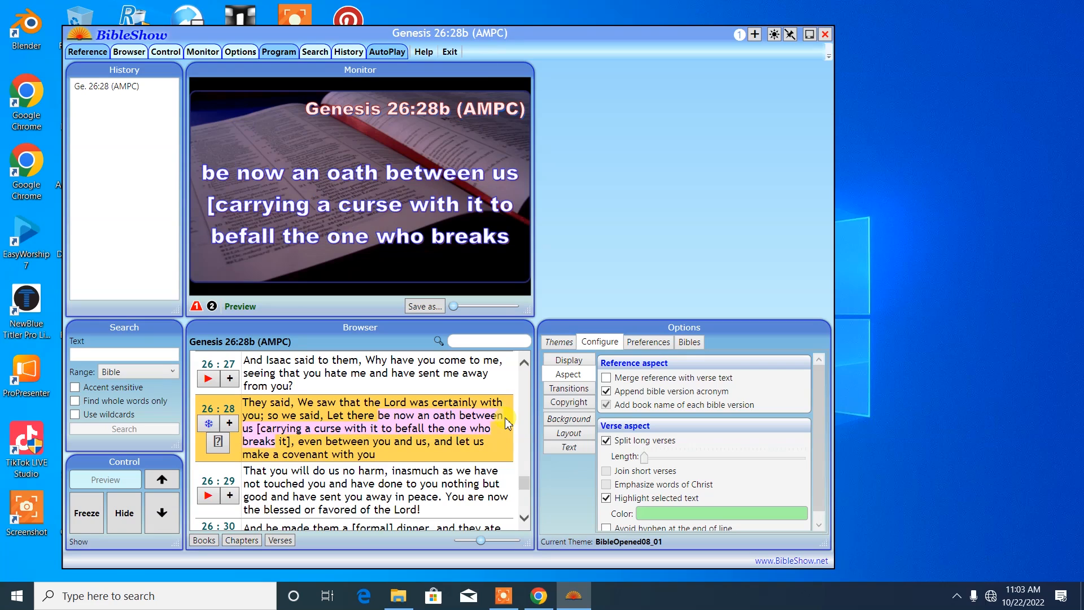
{"action": "left_click", "coordinate": [504, 418]}
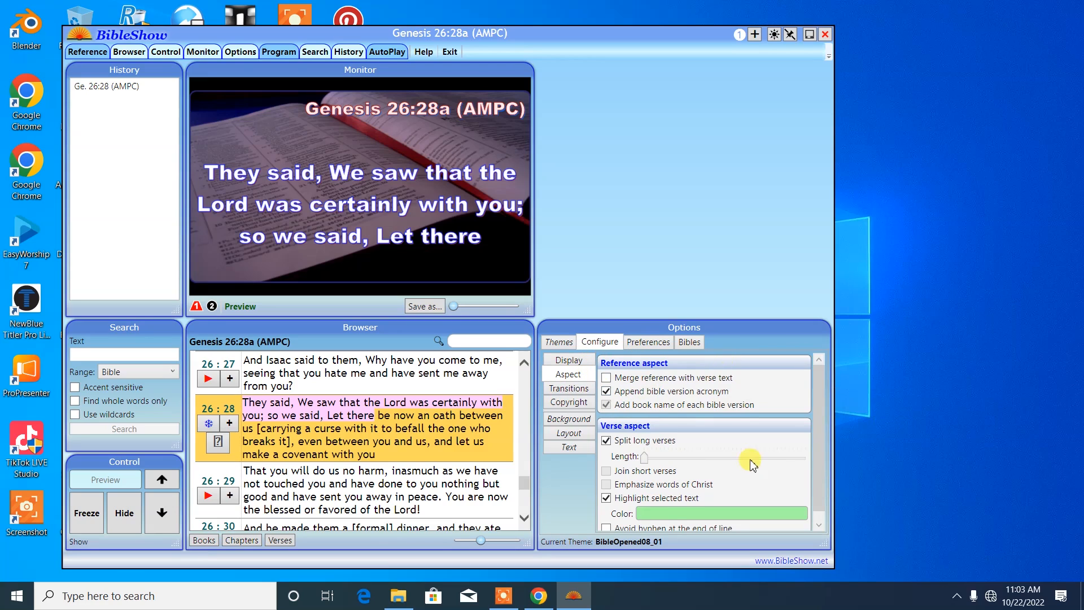
{"action": "scroll", "coordinate": [755, 461], "scroll_direction": "down", "scroll_amount": 1}
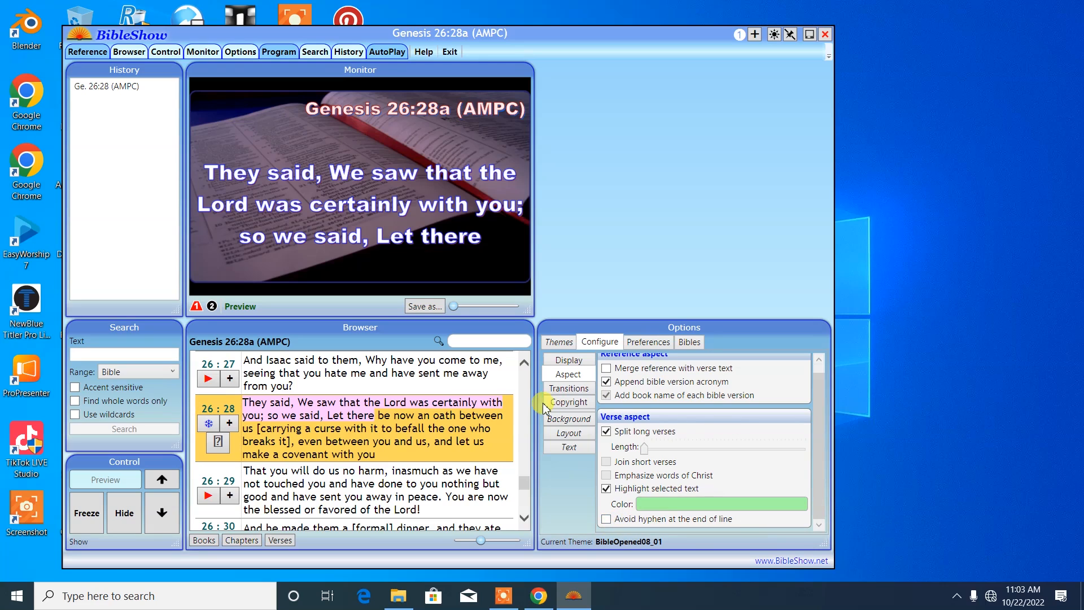
Step: Set the Starting, Advance and Ending transition effects to Fade
{"action": "left_click", "coordinate": [572, 389]}
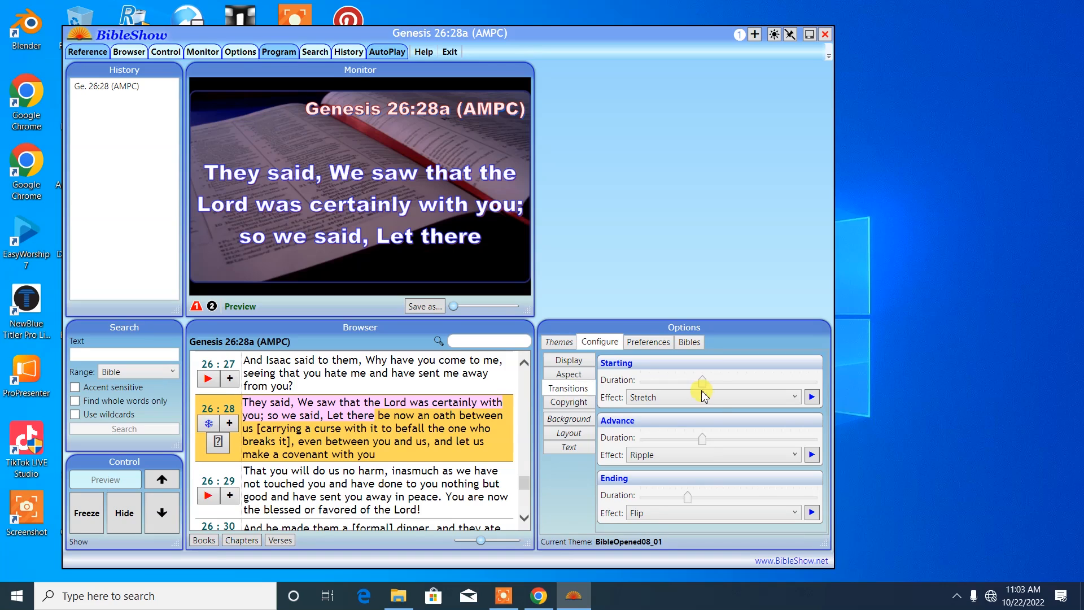
{"action": "left_click", "coordinate": [665, 400]}
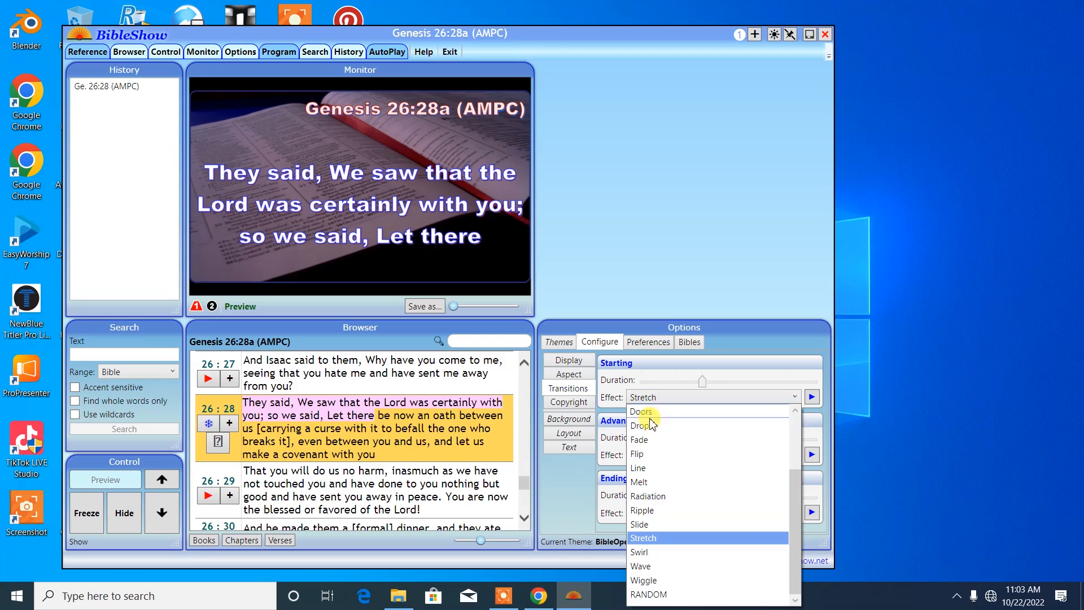
{"action": "left_click", "coordinate": [649, 444]}
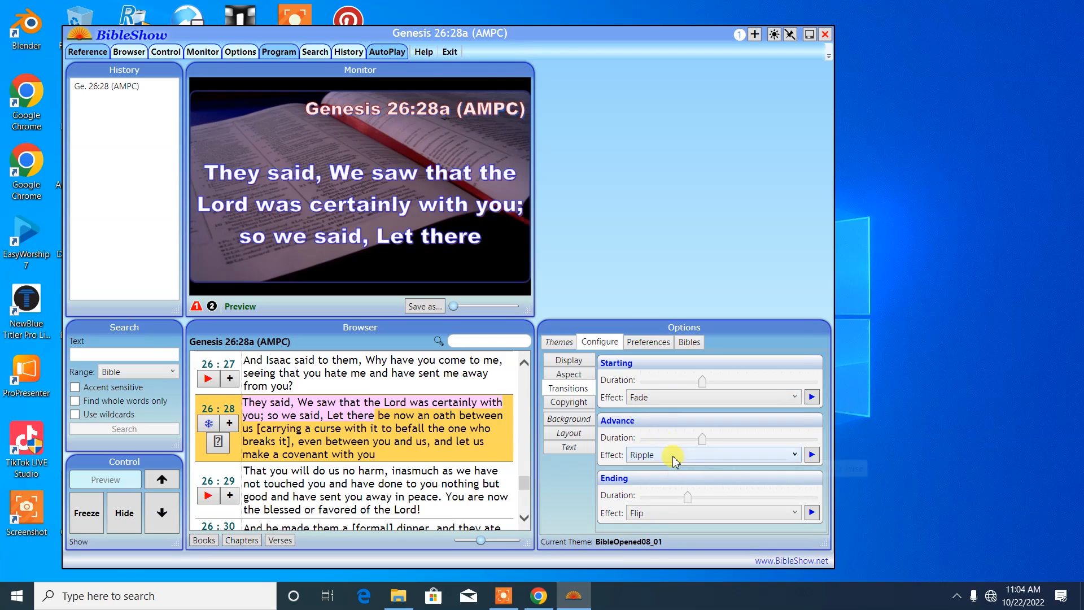
{"action": "left_click", "coordinate": [666, 455]}
{"action": "left_click", "coordinate": [659, 308]}
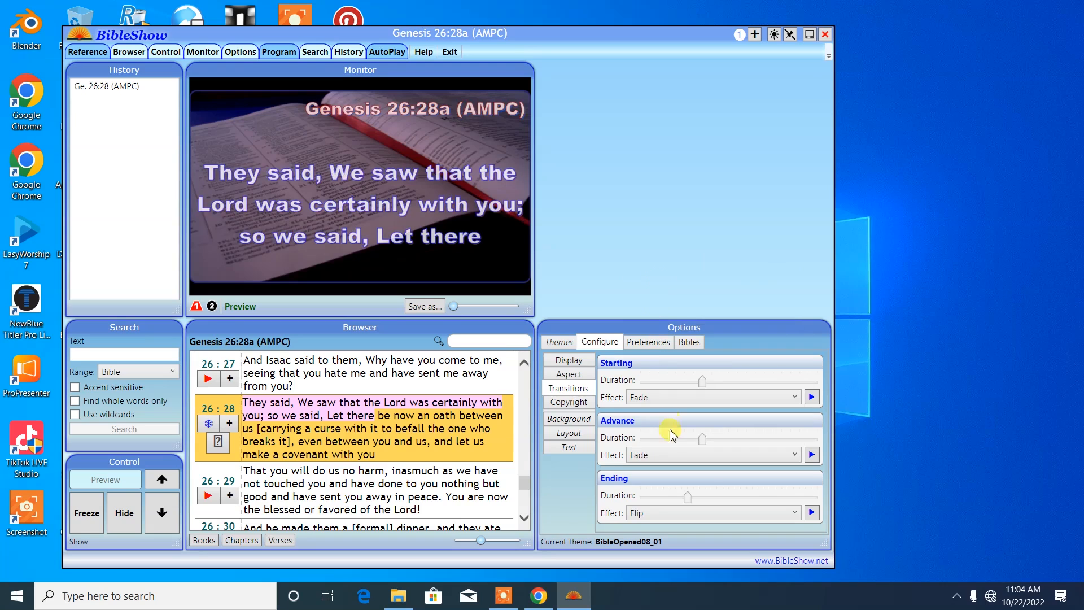
{"action": "scroll", "coordinate": [678, 458], "scroll_direction": "up", "scroll_amount": 1}
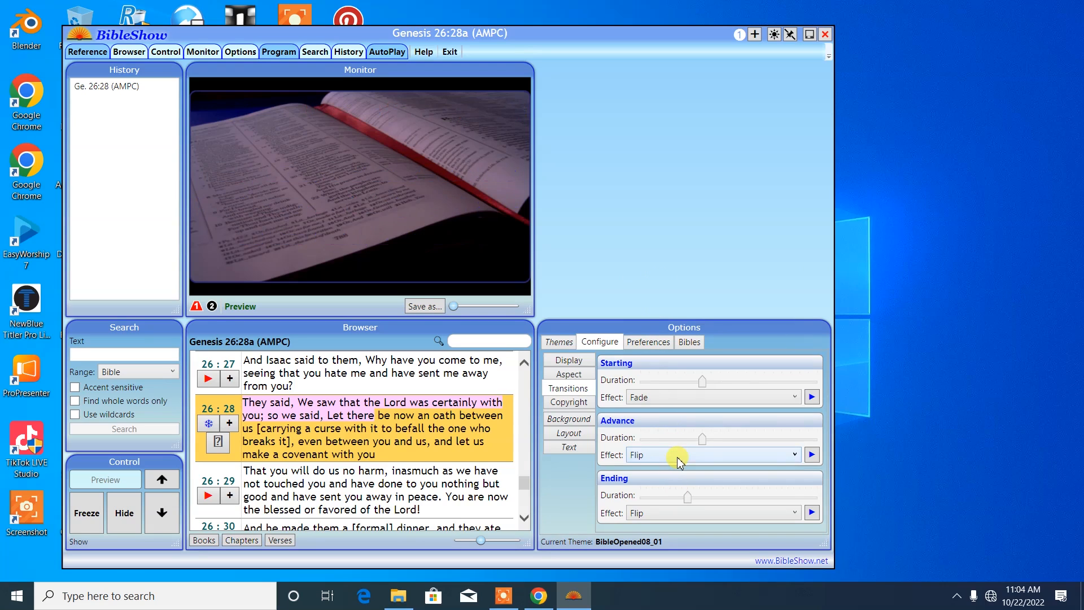
{"action": "left_click", "coordinate": [678, 458]}
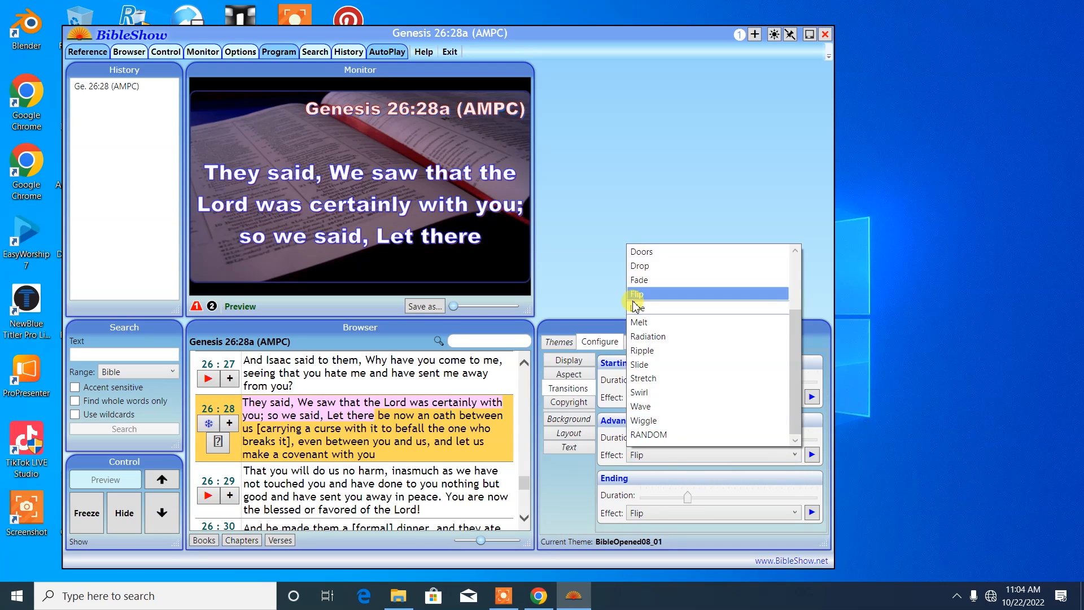
{"action": "left_click", "coordinate": [645, 282]}
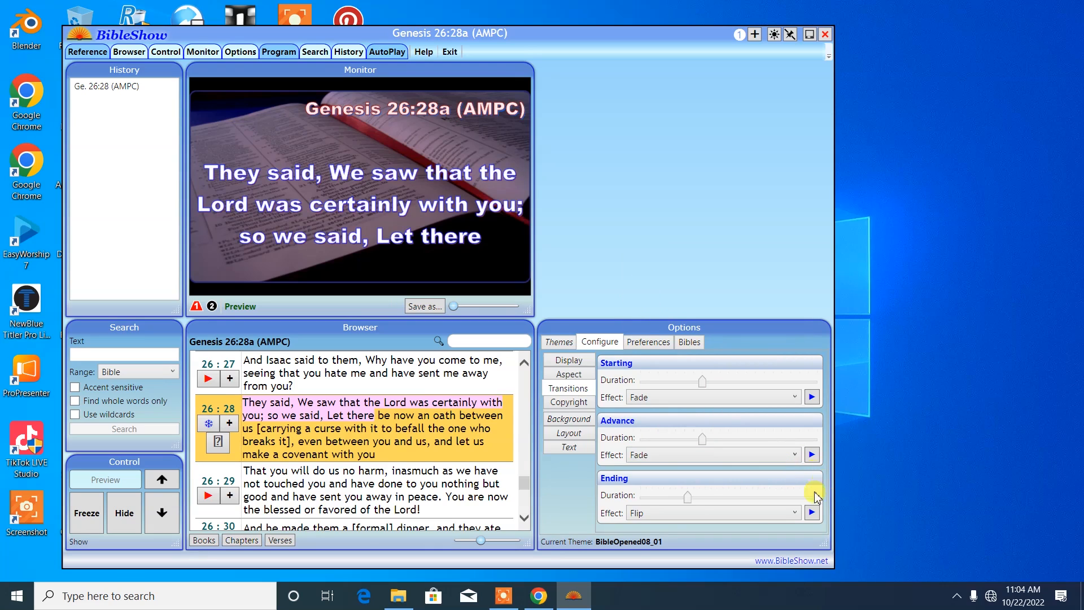
{"action": "left_click", "coordinate": [643, 514]}
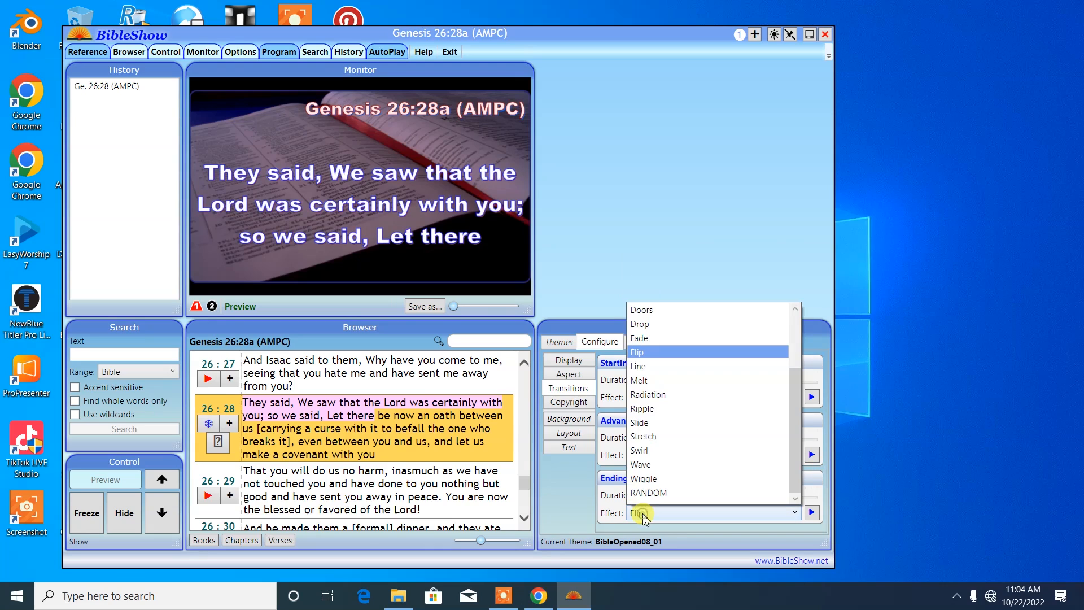
{"action": "left_click", "coordinate": [647, 339]}
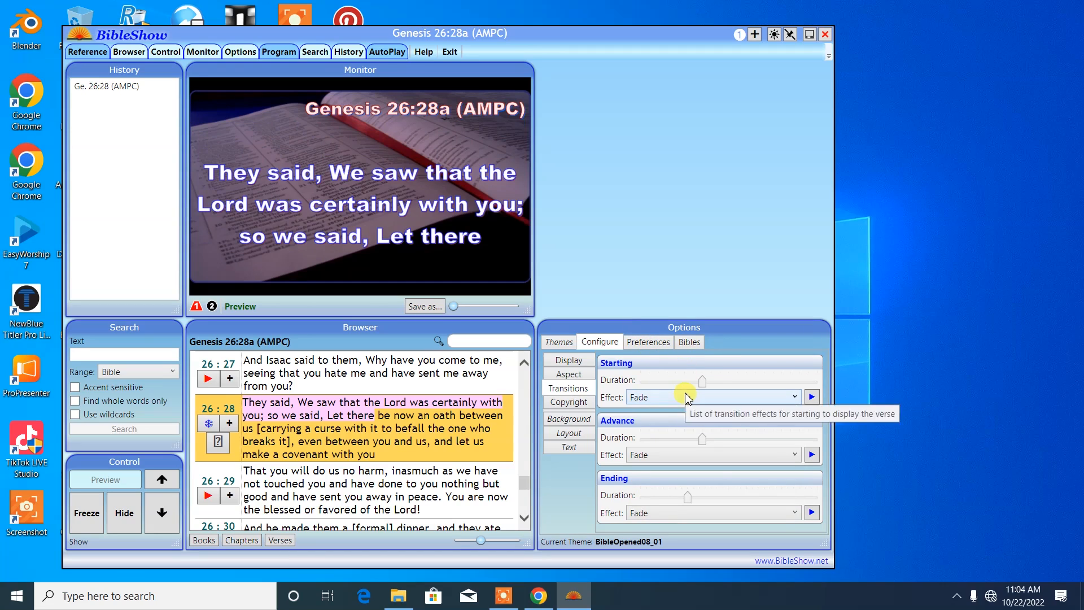
Step: Shorten the durations of the Starting, Advance and Ending transitions to roughly the same short length
{"action": "left_click_drag", "start_coordinate": [702, 381], "coordinate": [670, 389]}
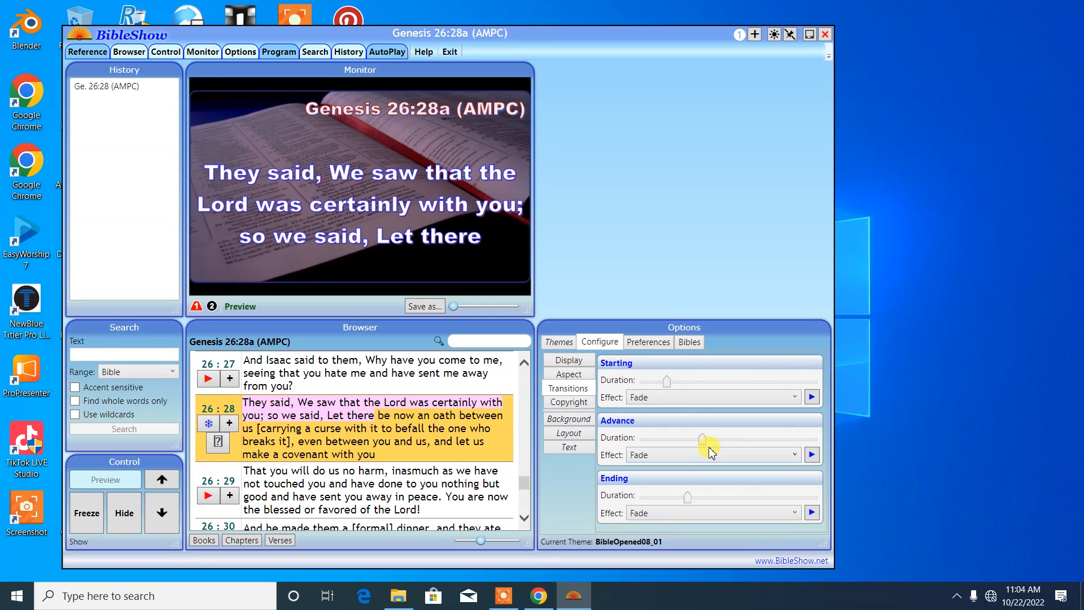
{"action": "left_click_drag", "start_coordinate": [703, 444], "coordinate": [672, 458]}
{"action": "mouse_move", "coordinate": [685, 498]}
{"action": "left_mouse_down"}
{"action": "mouse_move", "coordinate": [666, 506]}
{"action": "mouse_move", "coordinate": [670, 492]}
{"action": "left_mouse_up"}
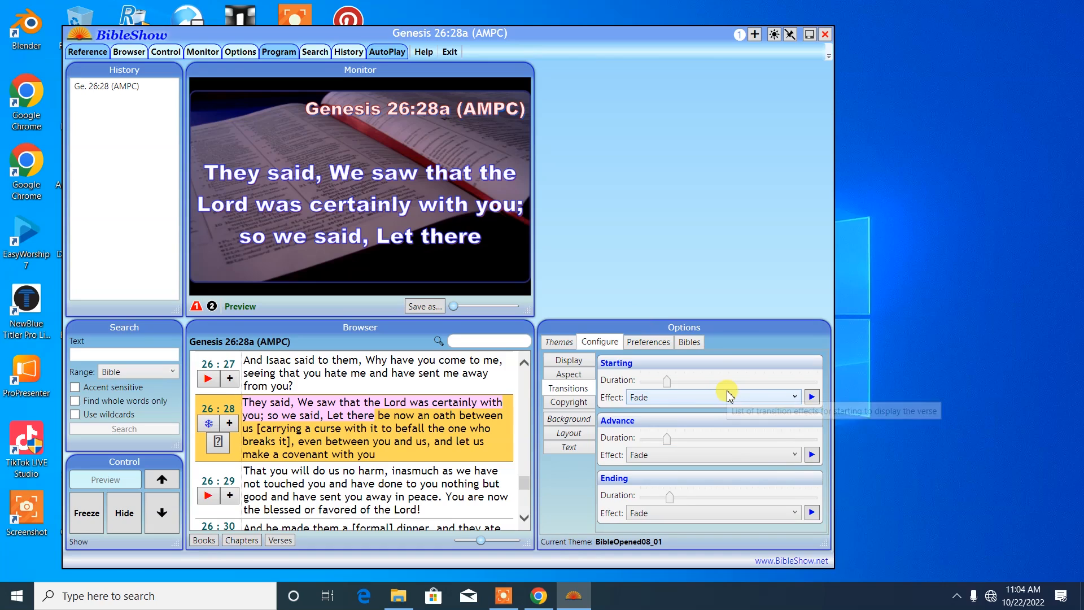
Step: Reduce the on-screen duration of the copyright notice to its minimum
{"action": "left_click", "coordinate": [580, 409]}
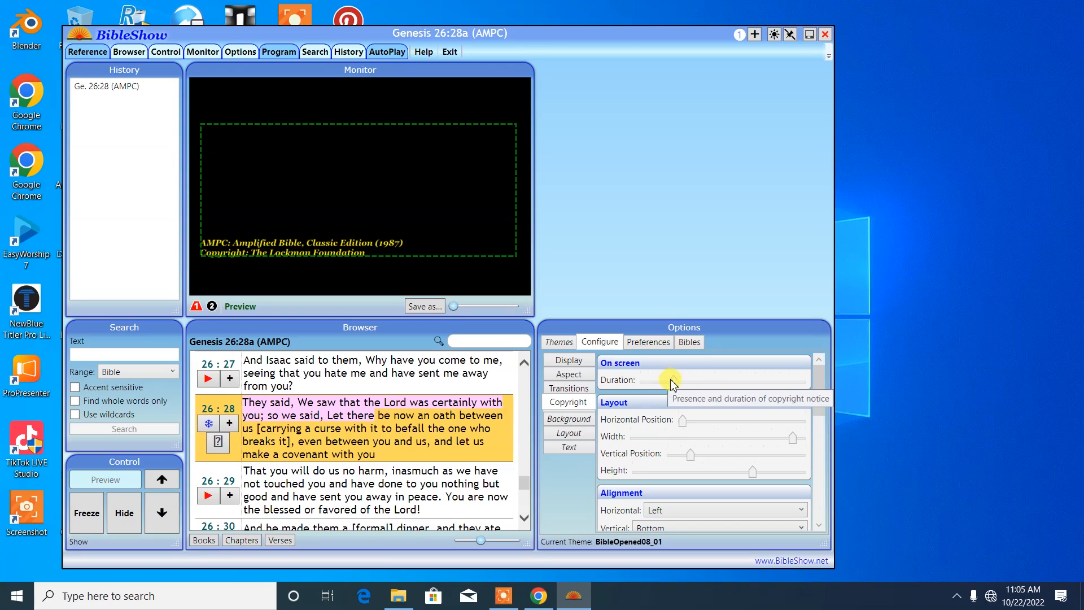
{"action": "left_click_drag", "start_coordinate": [669, 380], "coordinate": [483, 390]}
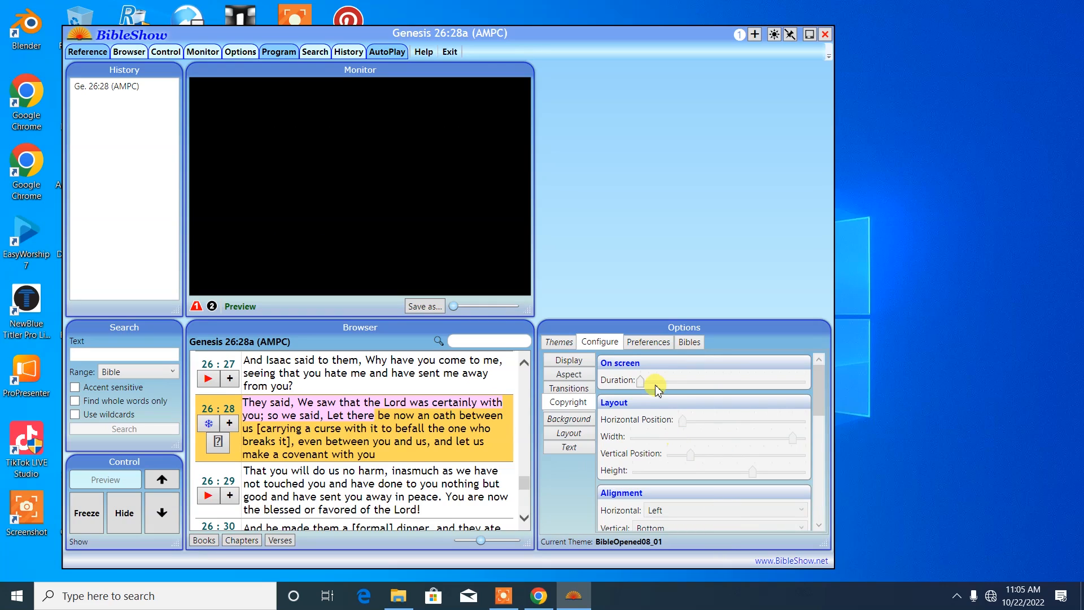
Step: Start choosing another picture file for the theme background and go to the computer's Pictures folder
{"action": "left_click", "coordinate": [588, 422]}
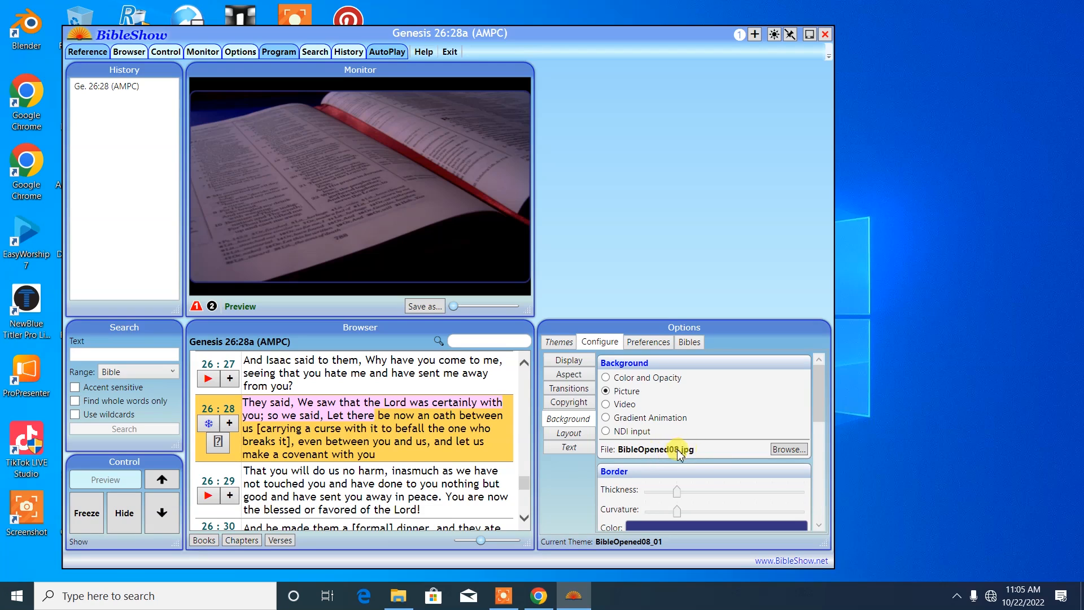
{"action": "left_click", "coordinate": [788, 450]}
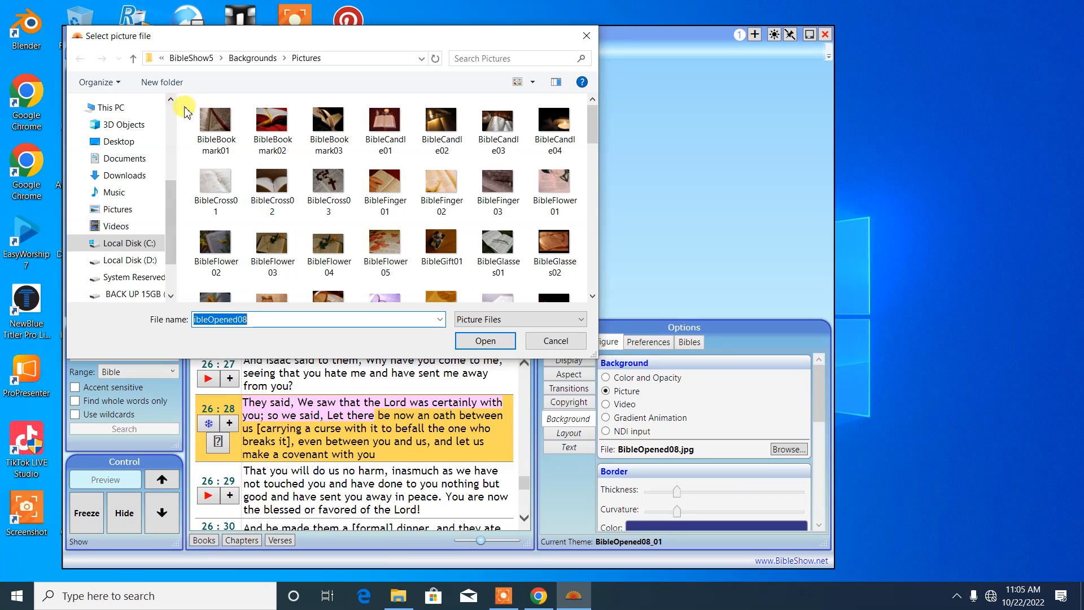
{"action": "left_click", "coordinate": [130, 212]}
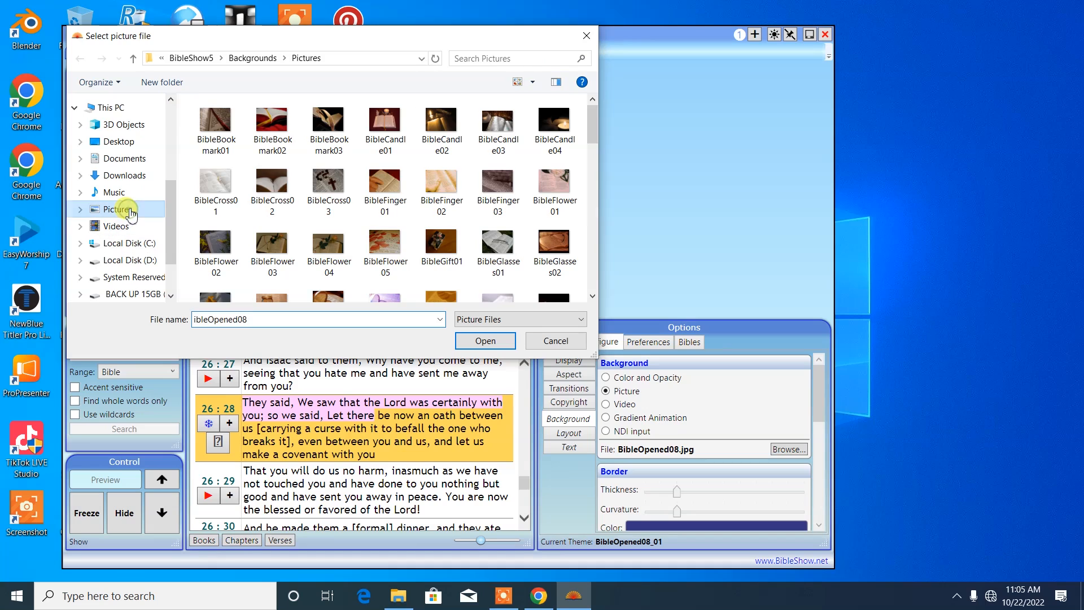
Step: Find the LOWER THIRD 2 picture in the Pictures folder and copy the file
{"action": "scroll", "coordinate": [477, 172], "scroll_direction": "down", "scroll_amount": 6}
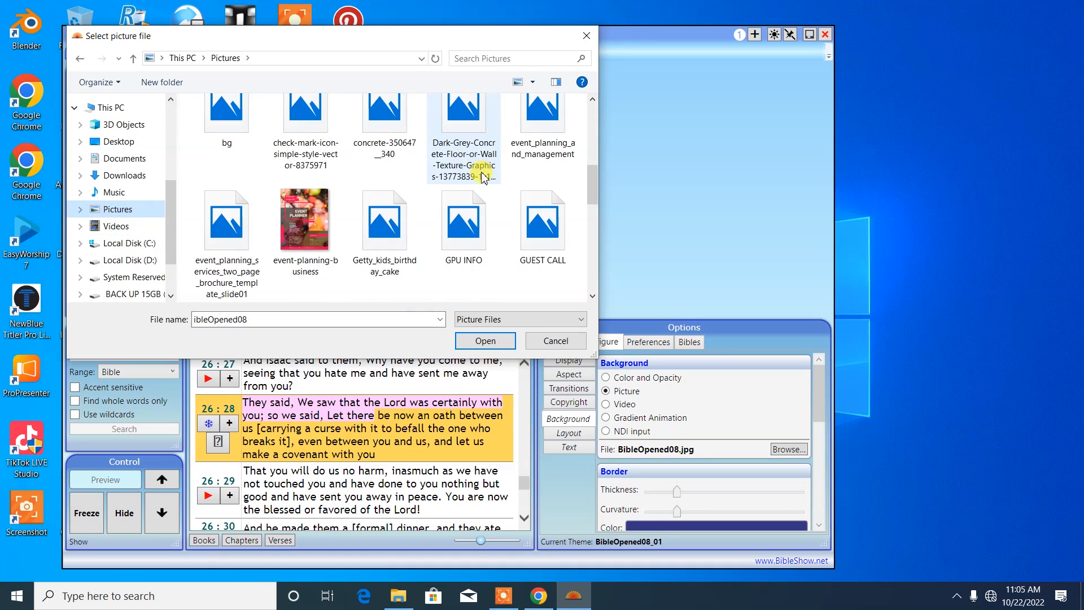
{"action": "scroll", "coordinate": [483, 175], "scroll_direction": "down", "scroll_amount": 10}
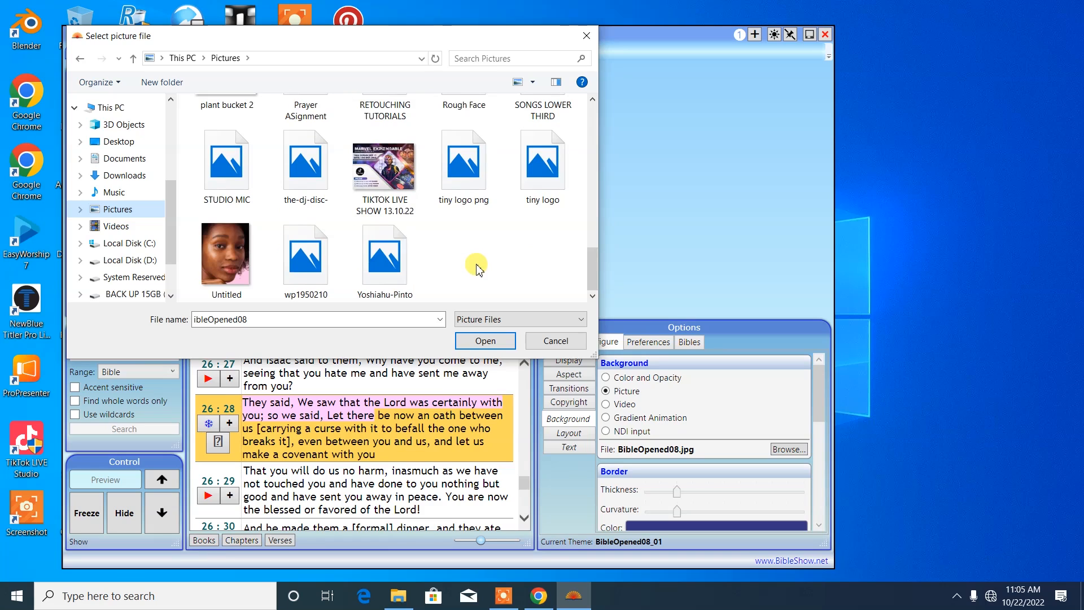
{"action": "scroll", "coordinate": [484, 223], "scroll_direction": "up", "scroll_amount": 1}
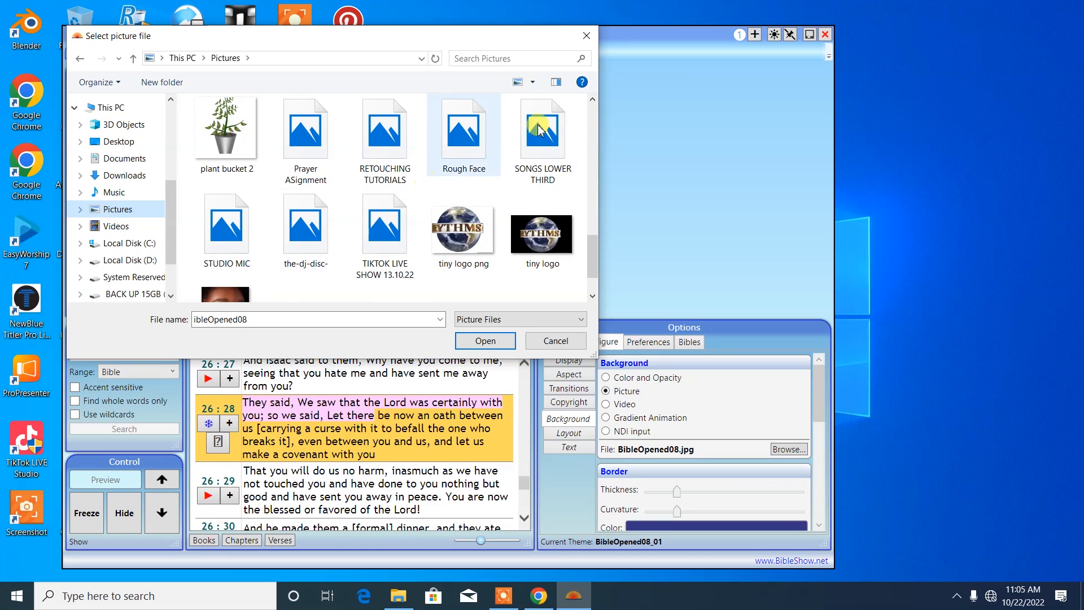
{"action": "scroll", "coordinate": [398, 201], "scroll_direction": "down", "scroll_amount": 1}
{"action": "left_click", "coordinate": [399, 181]}
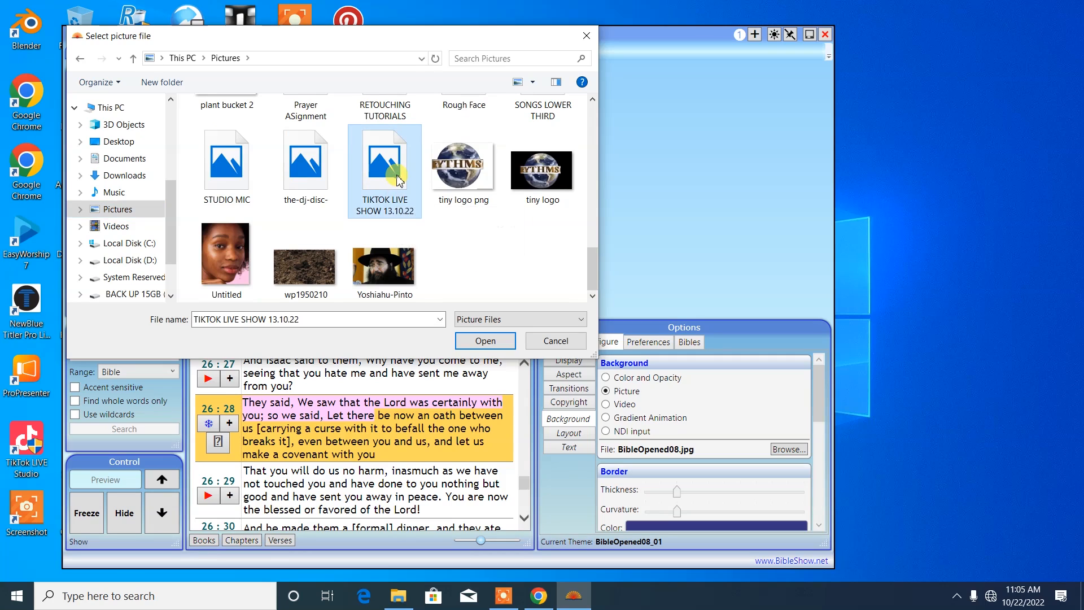
{"action": "key", "text": "l"}
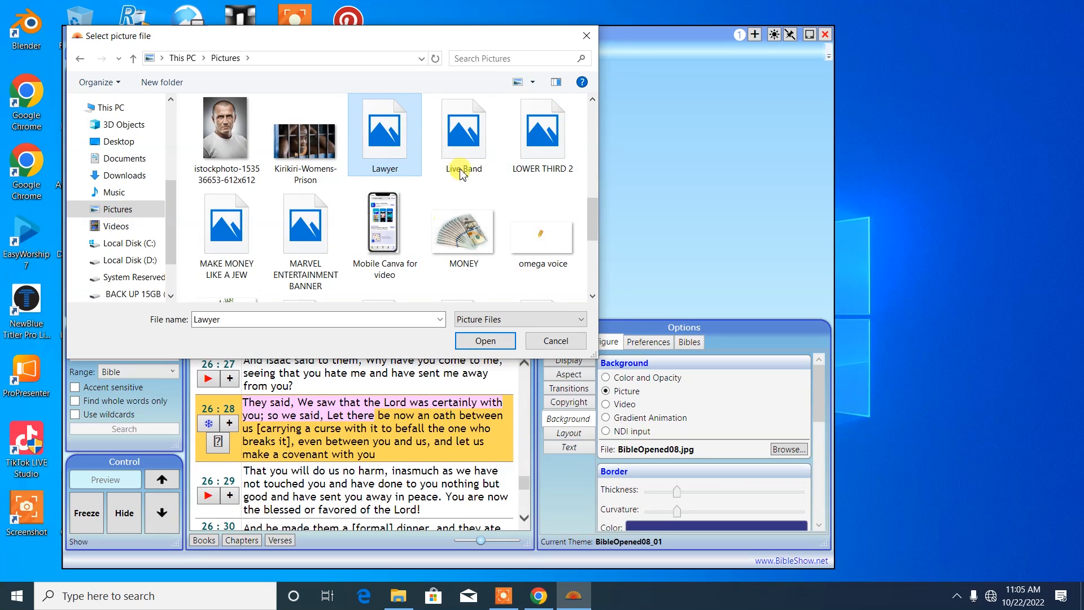
{"action": "left_click", "coordinate": [560, 125]}
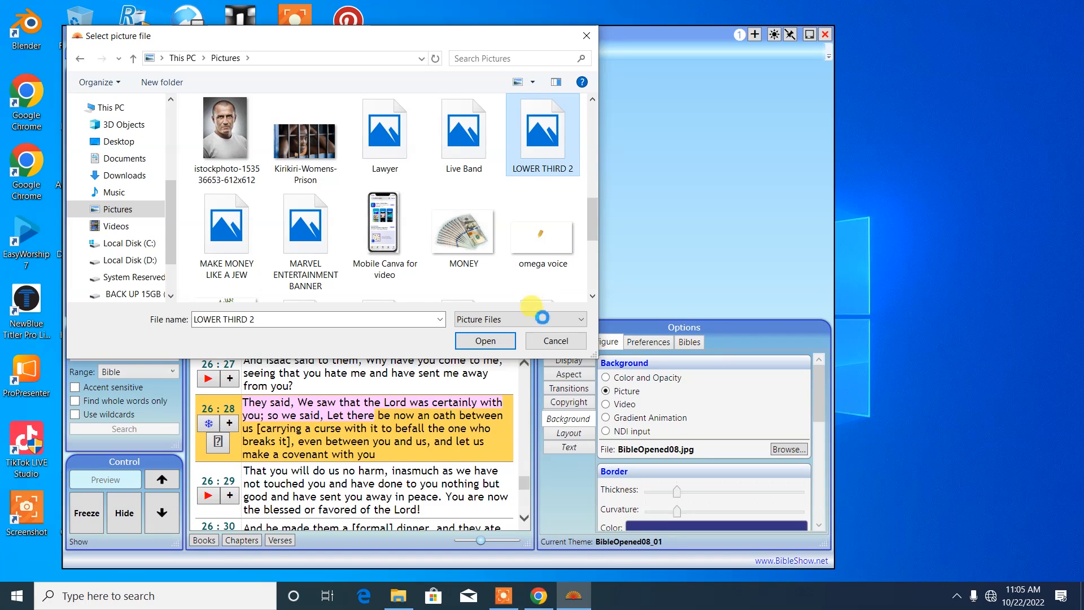
{"action": "right_click", "coordinate": [529, 170]}
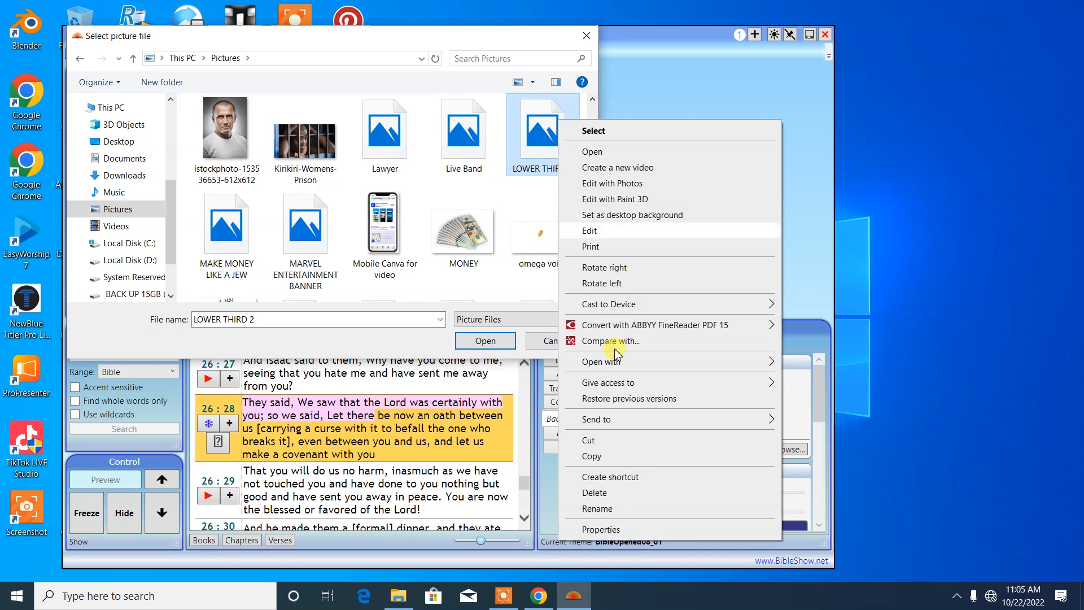
{"action": "left_click", "coordinate": [600, 456]}
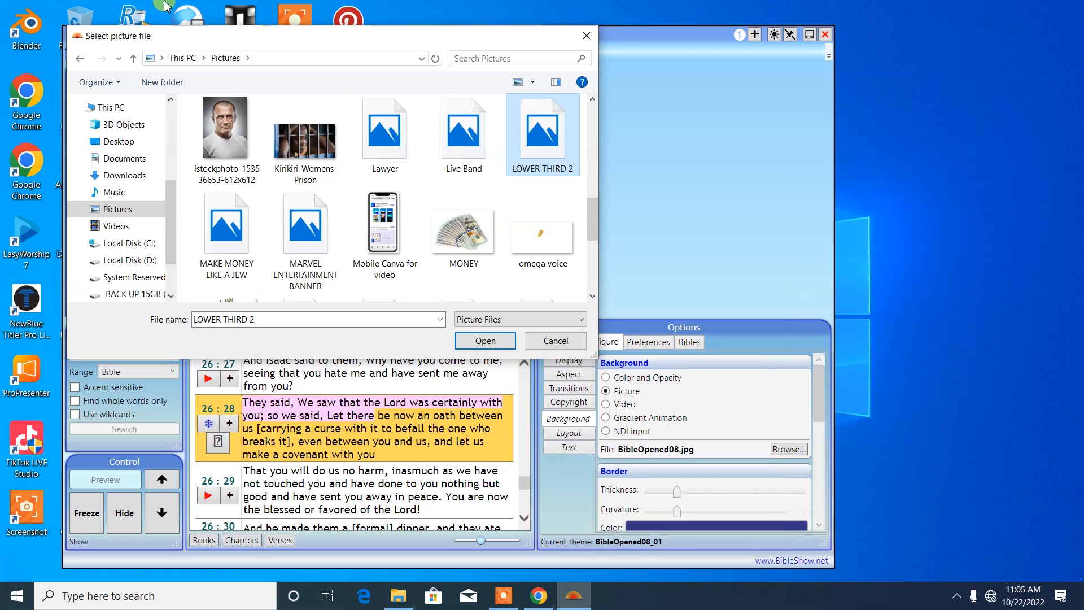
Step: Paste the LOWER THIRD 2 picture into the BibleShow5 Backgrounds Pictures folder and use it as the theme background
{"action": "left_click", "coordinate": [80, 58]}
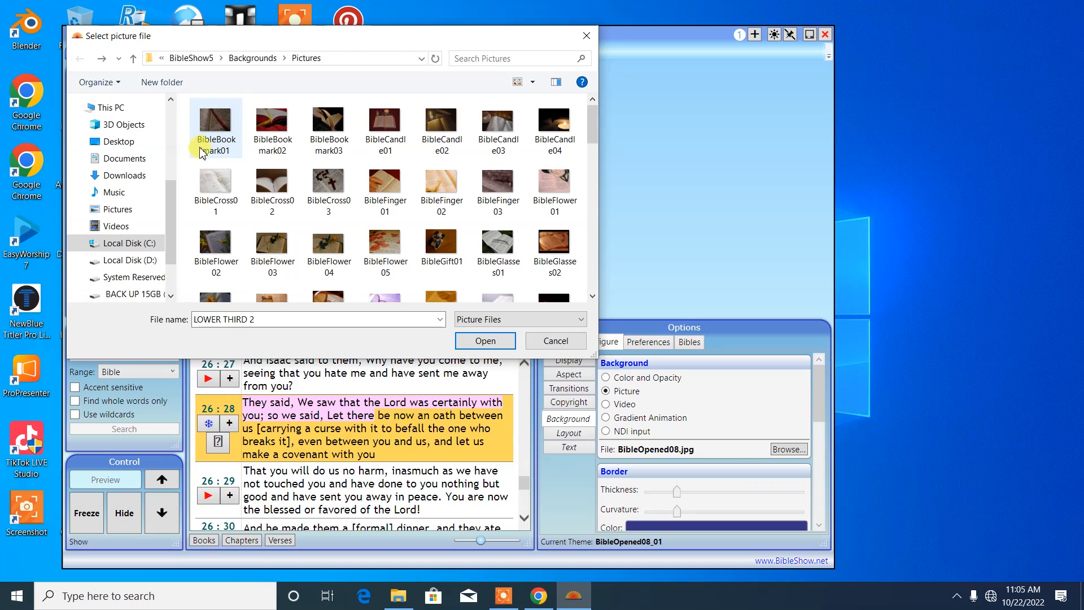
{"action": "right_click", "coordinate": [185, 160]}
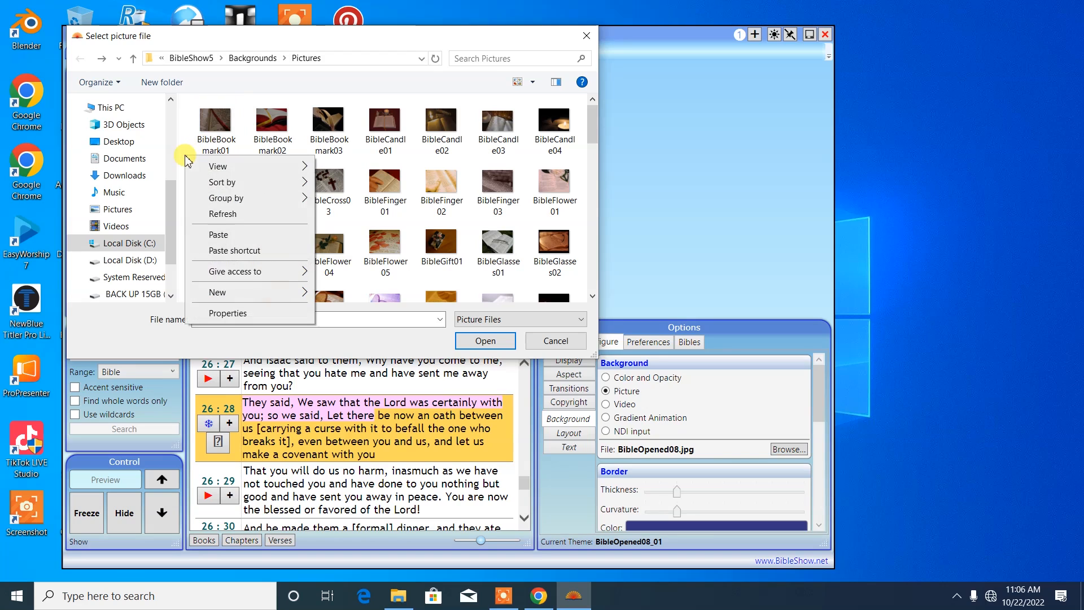
{"action": "left_click", "coordinate": [284, 232]}
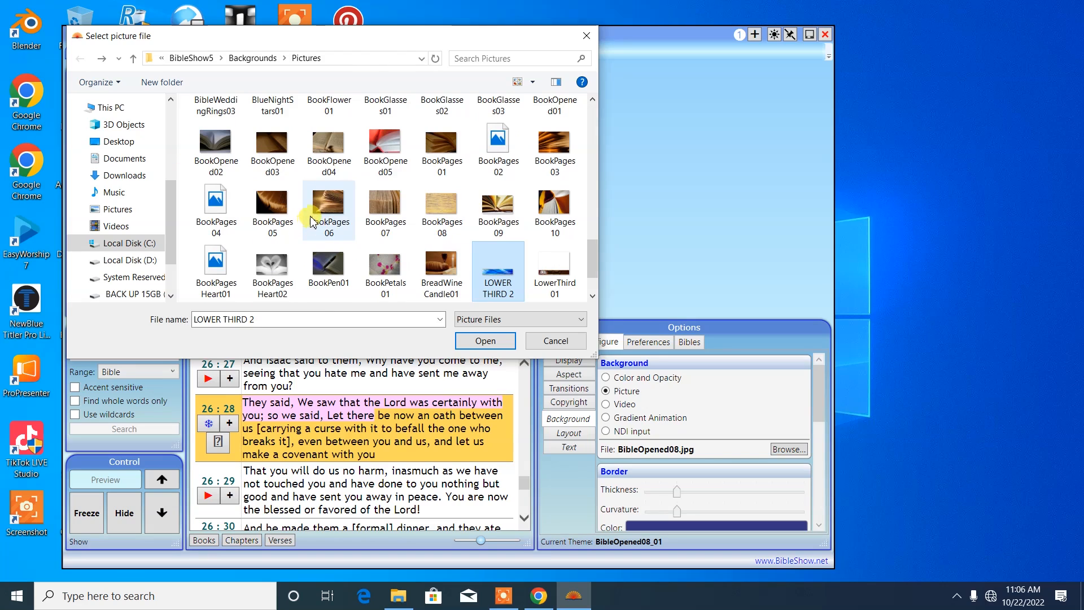
{"action": "double_click", "coordinate": [510, 275]}
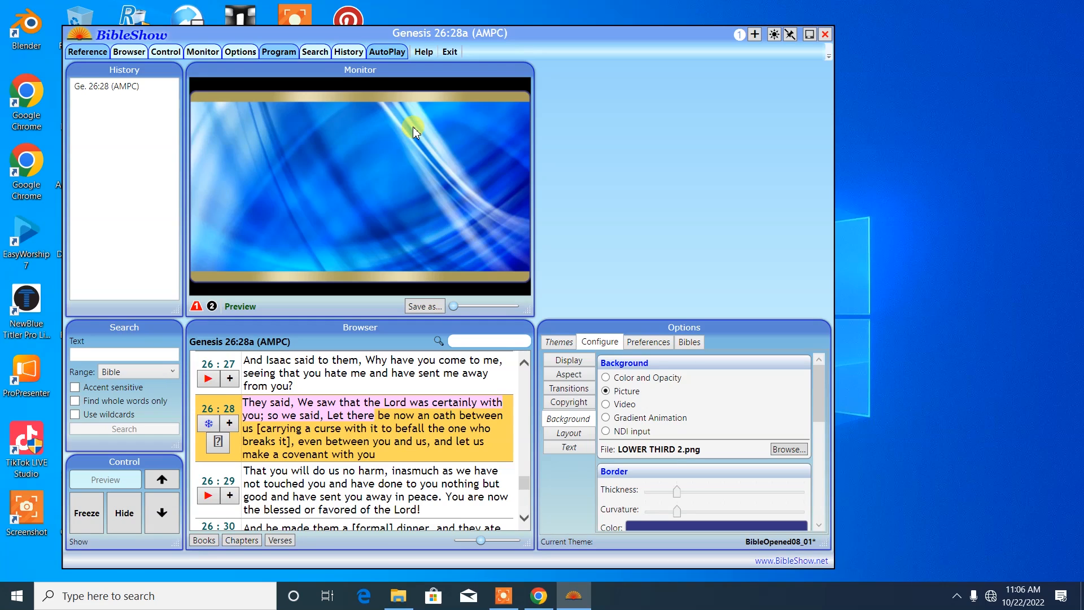
Step: Inspect the LOWER THIRD 2 picture in the photo viewer and reselect it as the background
{"action": "left_click", "coordinate": [795, 450]}
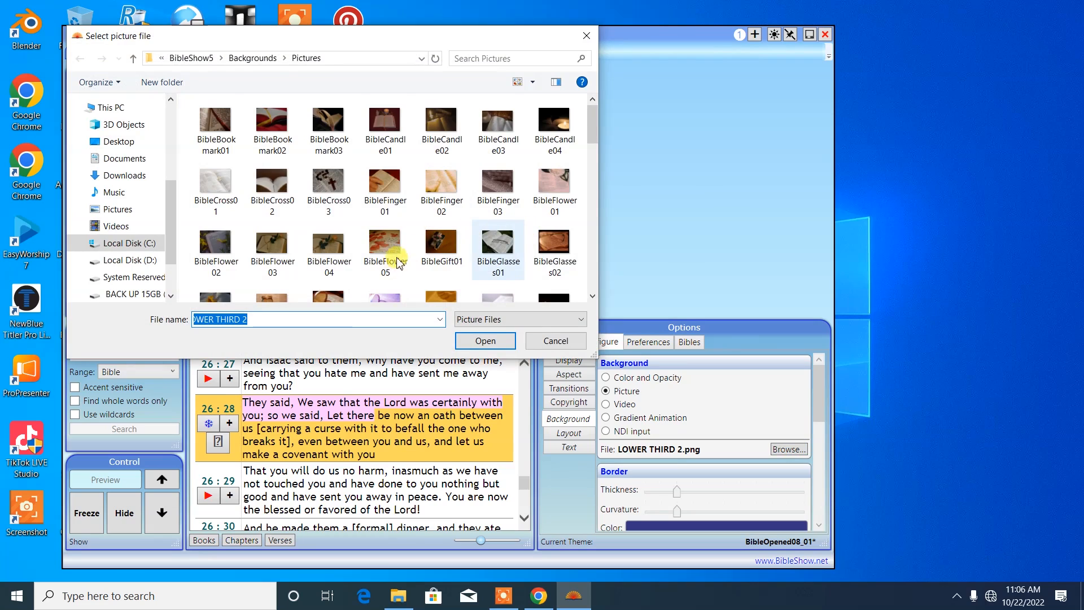
{"action": "scroll", "coordinate": [398, 263], "scroll_direction": "down", "scroll_amount": 5}
{"action": "left_click", "coordinate": [514, 201]}
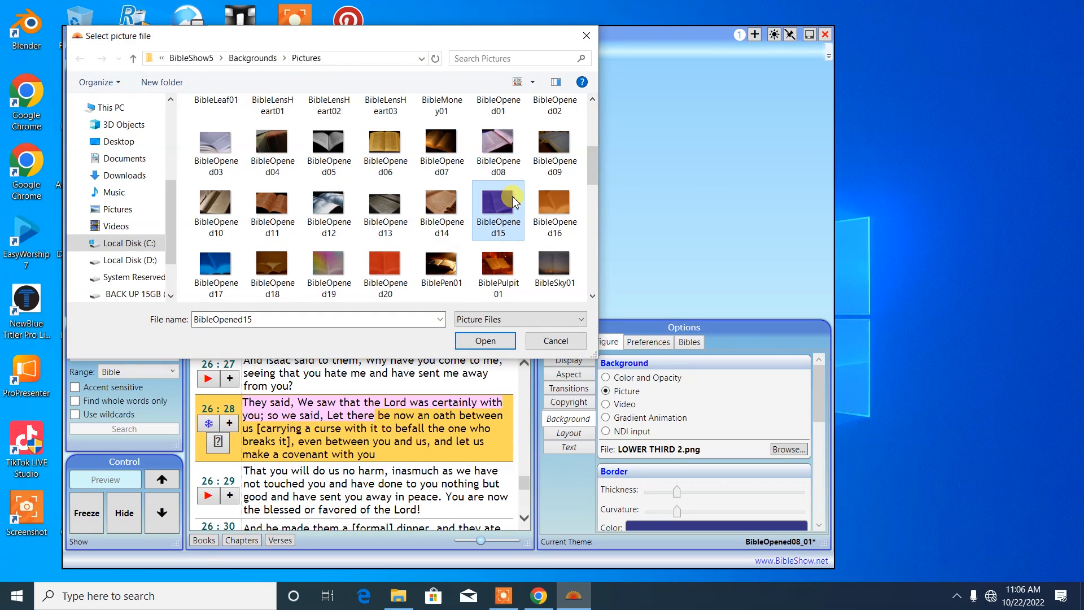
{"action": "scroll", "coordinate": [513, 202], "scroll_direction": "down", "scroll_amount": 5}
{"action": "left_click", "coordinate": [514, 202]}
{"action": "right_click", "coordinate": [489, 225]}
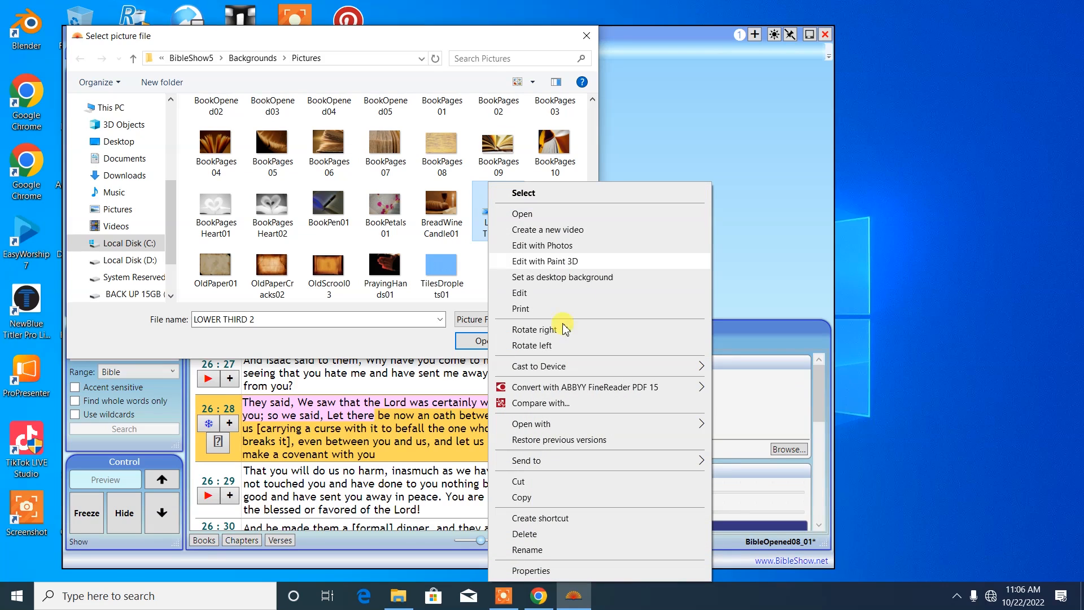
{"action": "left_click", "coordinate": [566, 215]}
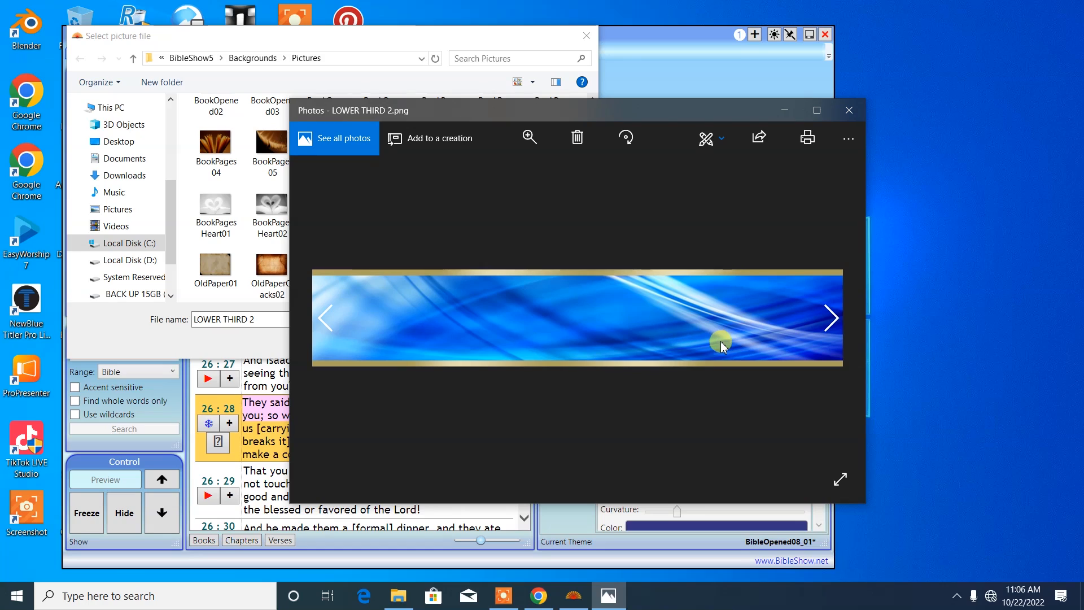
{"action": "left_click", "coordinate": [847, 109]}
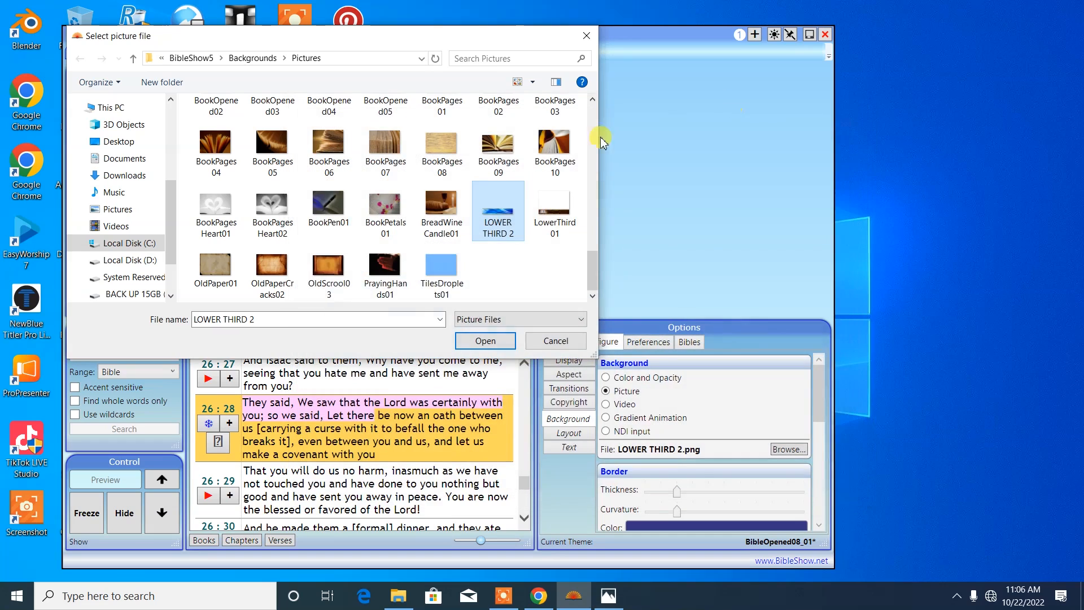
{"action": "left_click", "coordinate": [485, 341]}
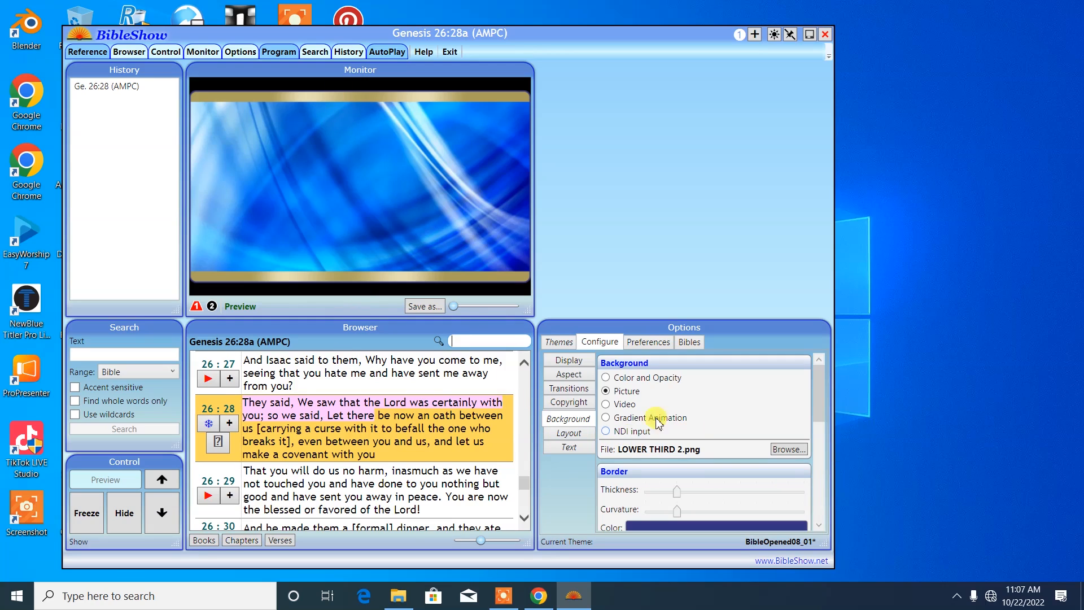
Step: Reduce the background border's thickness and curvature to their minimum
{"action": "scroll", "coordinate": [737, 405], "scroll_direction": "down", "scroll_amount": 1}
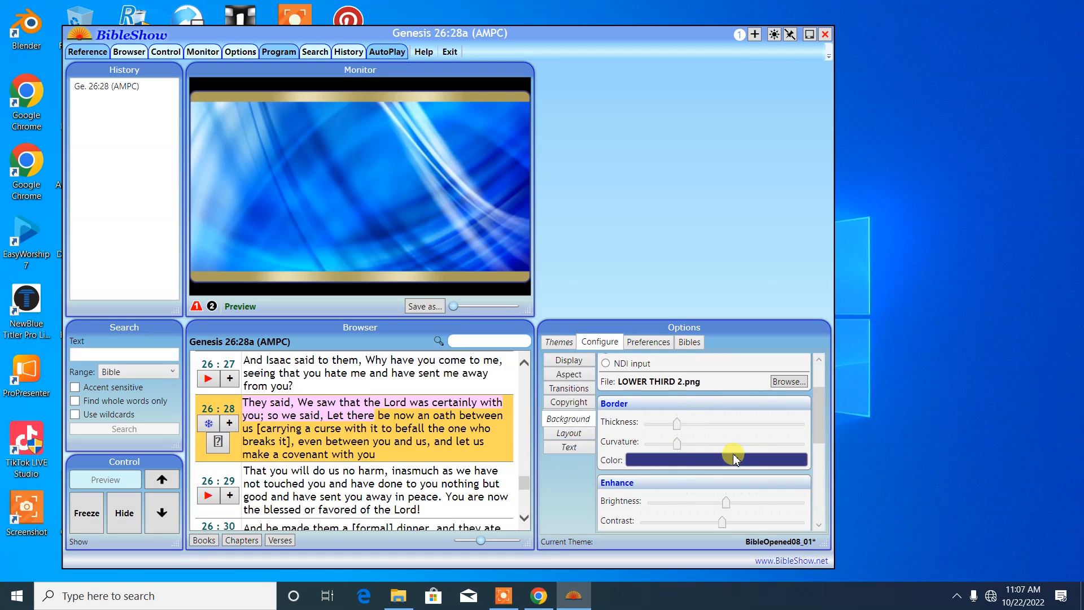
{"action": "scroll", "coordinate": [733, 455], "scroll_direction": "up", "scroll_amount": 1}
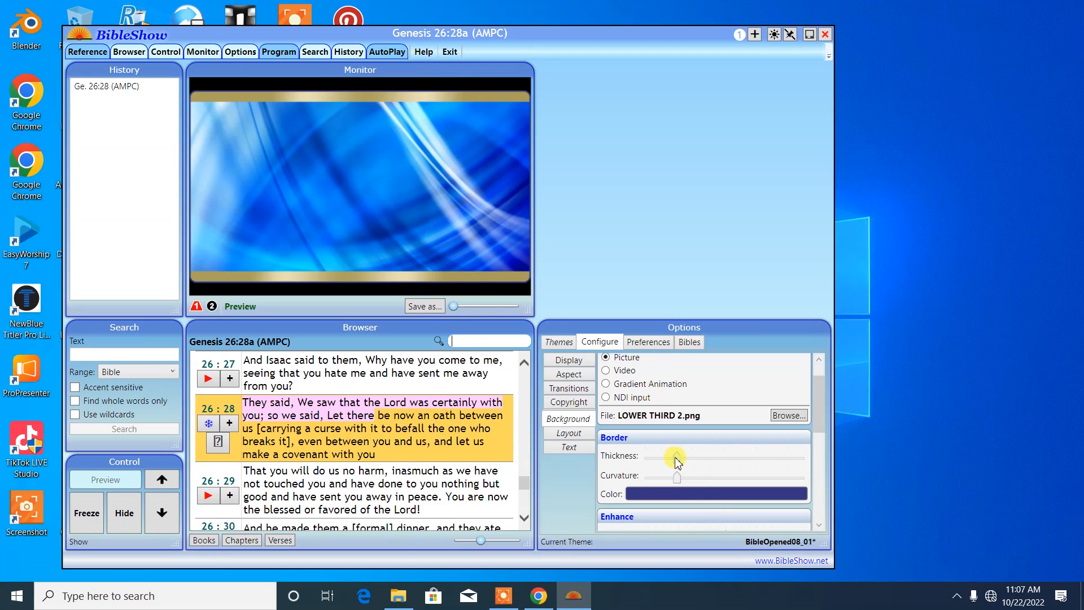
{"action": "left_click_drag", "start_coordinate": [676, 455], "coordinate": [448, 487]}
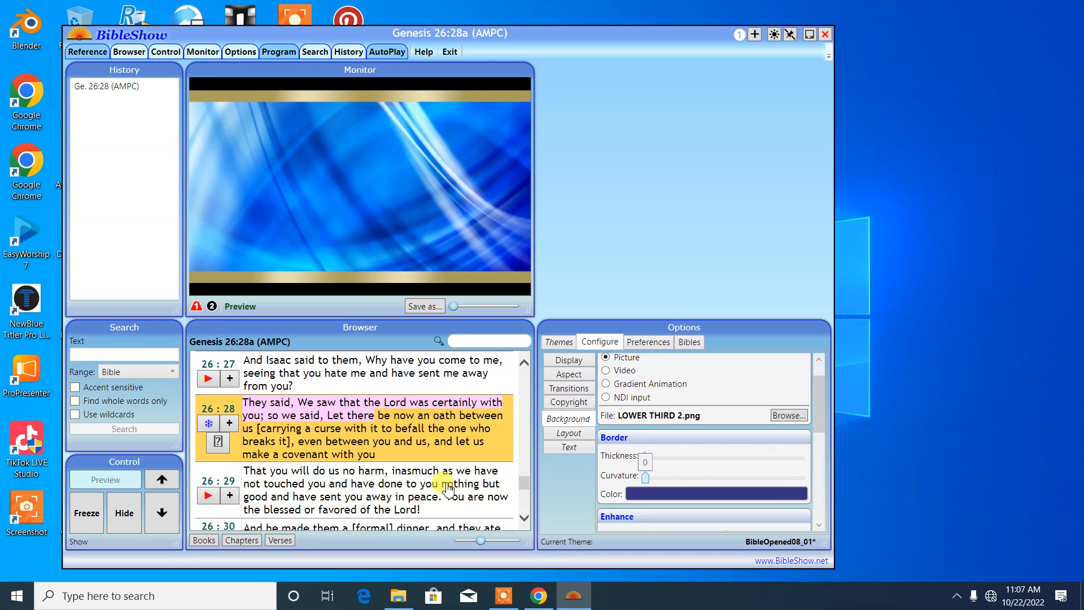
Step: Lower the brightness of the background picture moderately to darken it
{"action": "scroll", "coordinate": [752, 477], "scroll_direction": "down", "scroll_amount": 3}
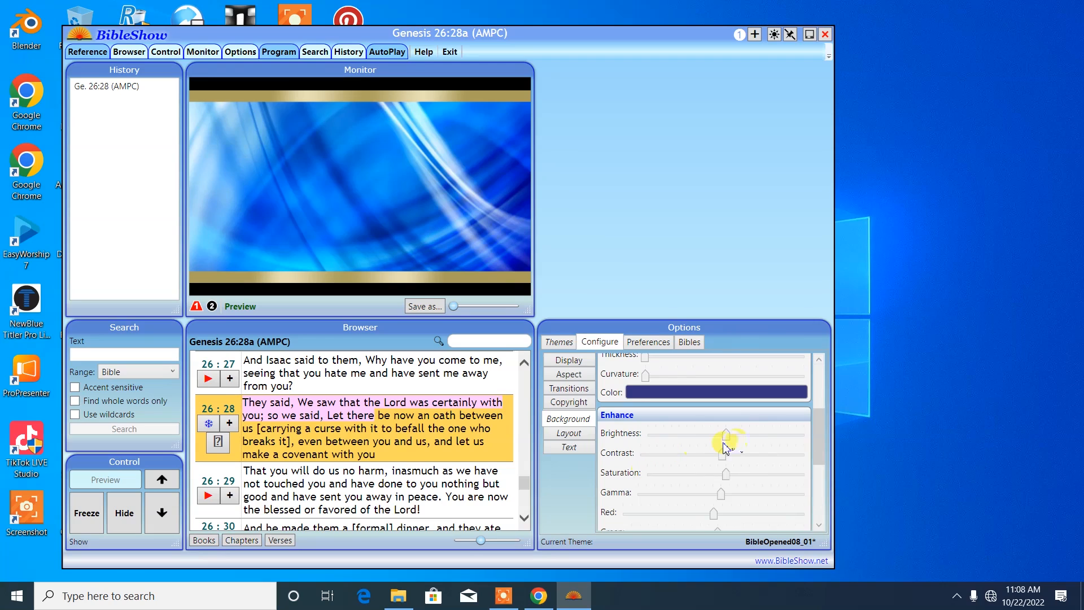
{"action": "left_click_drag", "start_coordinate": [728, 438], "coordinate": [697, 450]}
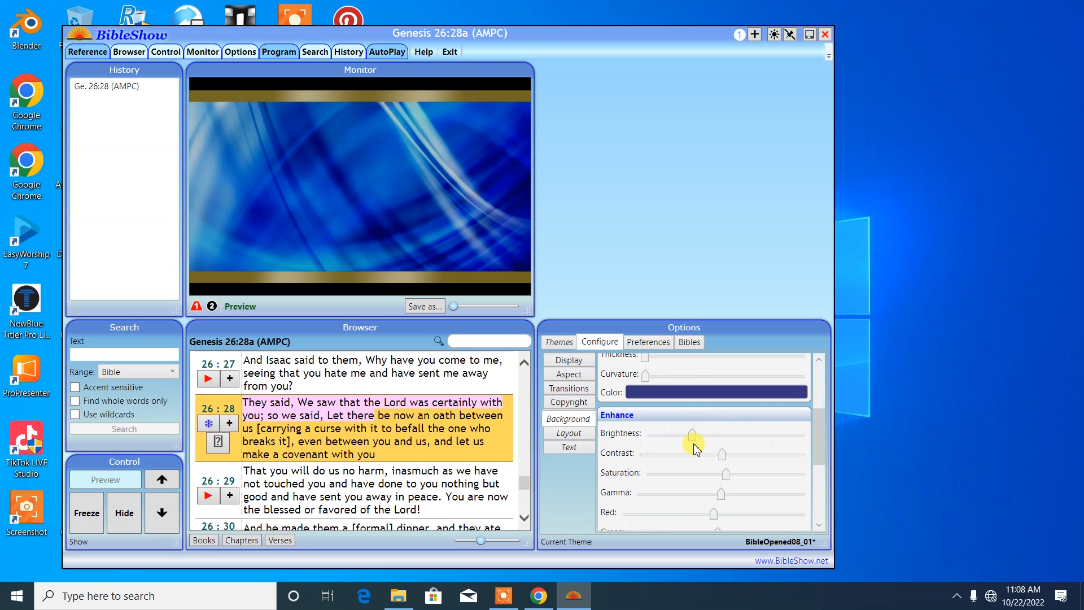
{"action": "scroll", "coordinate": [705, 469], "scroll_direction": "down", "scroll_amount": 3}
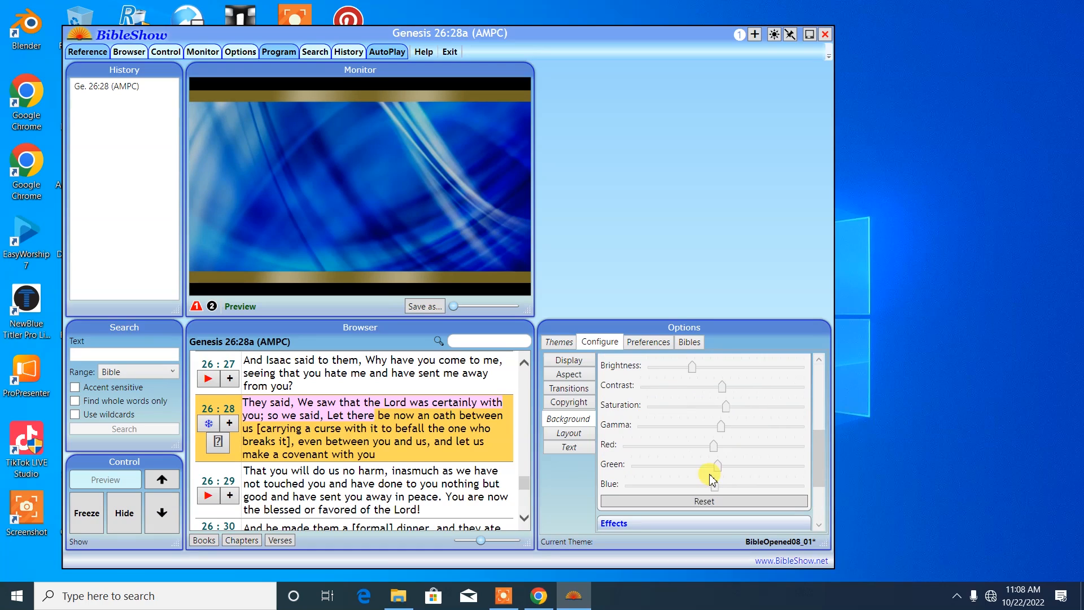
{"action": "scroll", "coordinate": [720, 475], "scroll_direction": "up", "scroll_amount": 3}
{"action": "scroll", "coordinate": [726, 476], "scroll_direction": "up", "scroll_amount": 2}
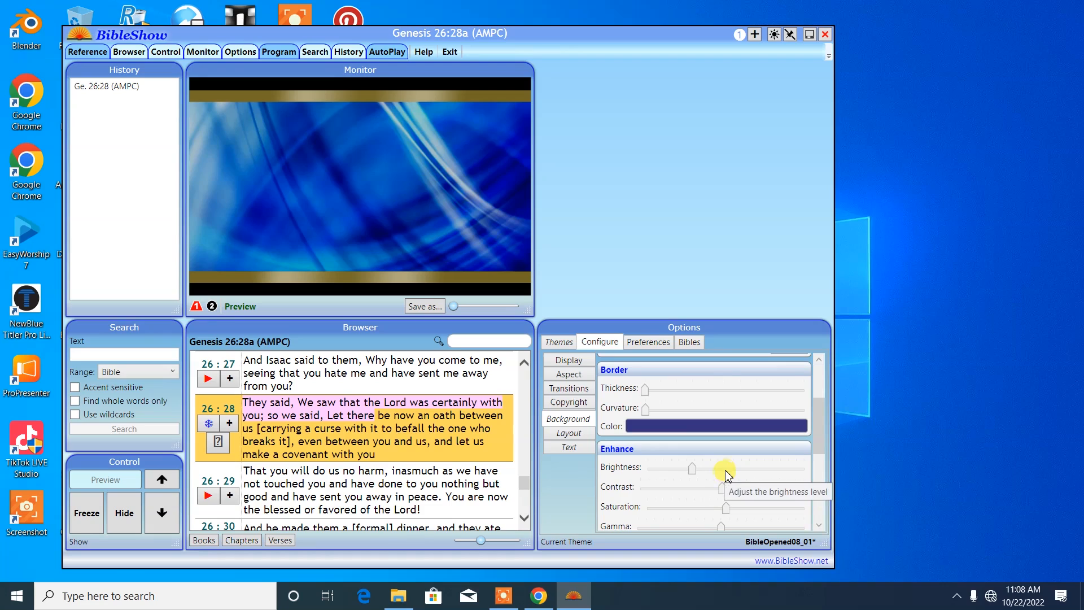
Step: Raise the background's transparency slightly, keeping the blur effect at its minimum
{"action": "scroll", "coordinate": [727, 475], "scroll_direction": "down", "scroll_amount": 2}
{"action": "scroll", "coordinate": [728, 474], "scroll_direction": "down", "scroll_amount": 3}
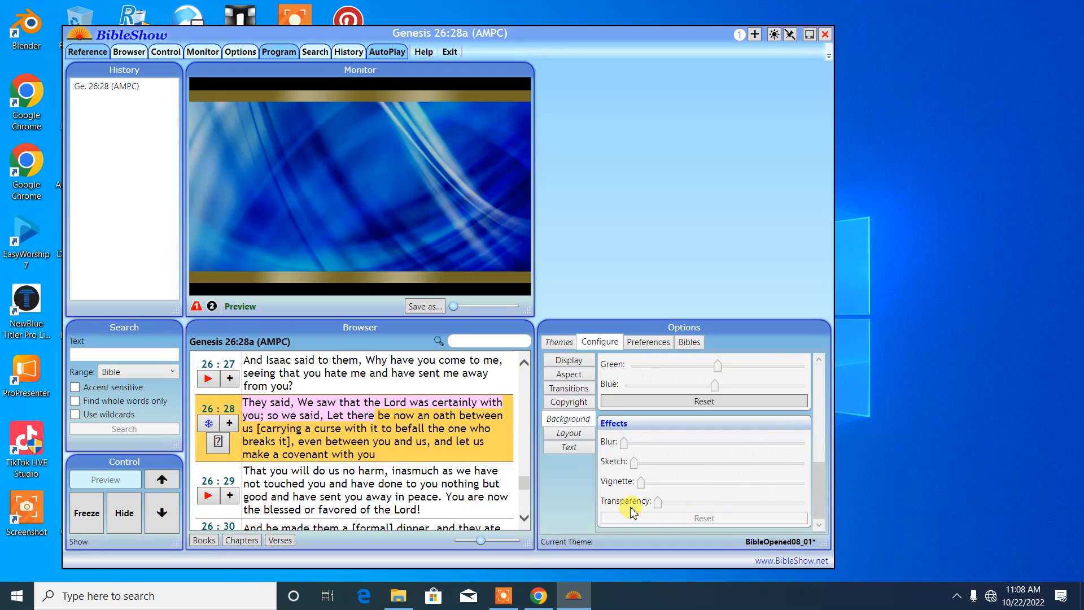
{"action": "left_click_drag", "start_coordinate": [625, 446], "coordinate": [604, 460]}
{"action": "left_click_drag", "start_coordinate": [733, 453], "coordinate": [759, 447]}
{"action": "left_click_drag", "start_coordinate": [541, 446], "coordinate": [528, 449]}
{"action": "left_click_drag", "start_coordinate": [660, 504], "coordinate": [698, 509]}
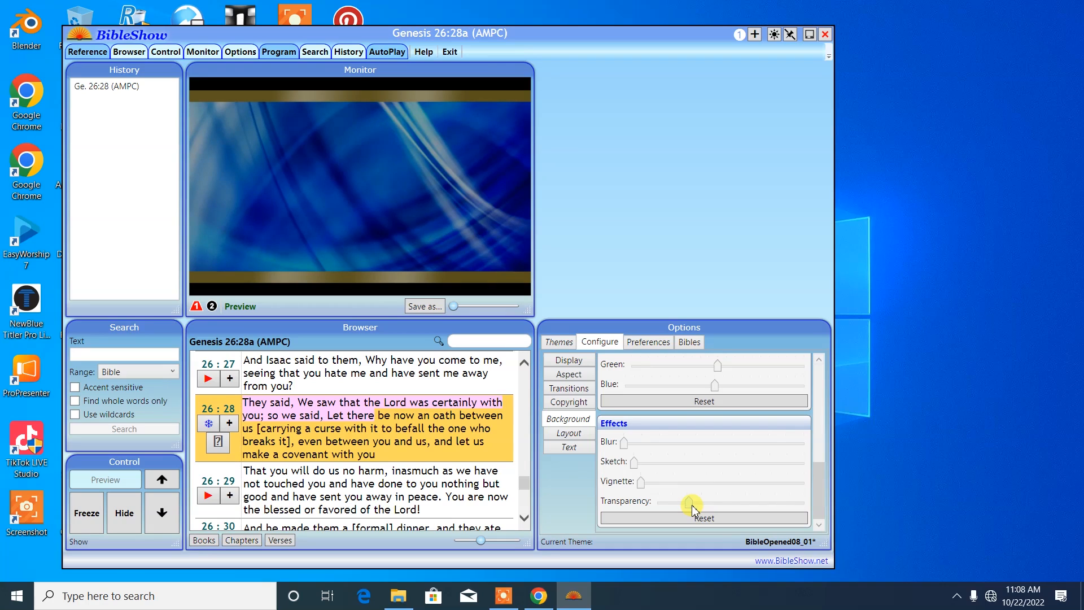
Step: Widen the text margin and reduce the proportion in the theme's text layout
{"action": "left_click", "coordinate": [587, 439]}
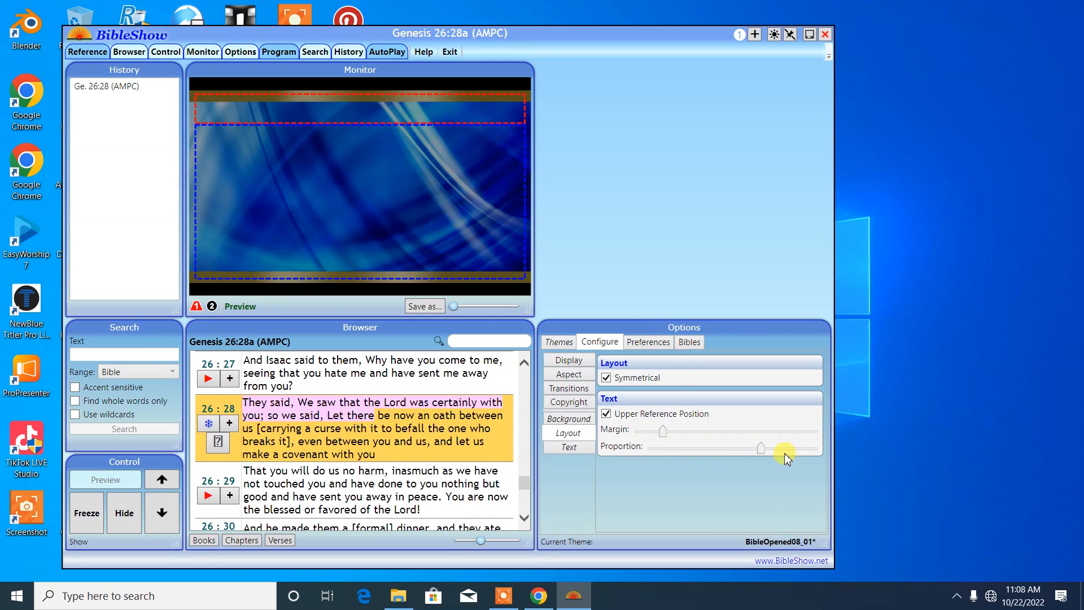
{"action": "left_click_drag", "start_coordinate": [761, 447], "coordinate": [729, 430]}
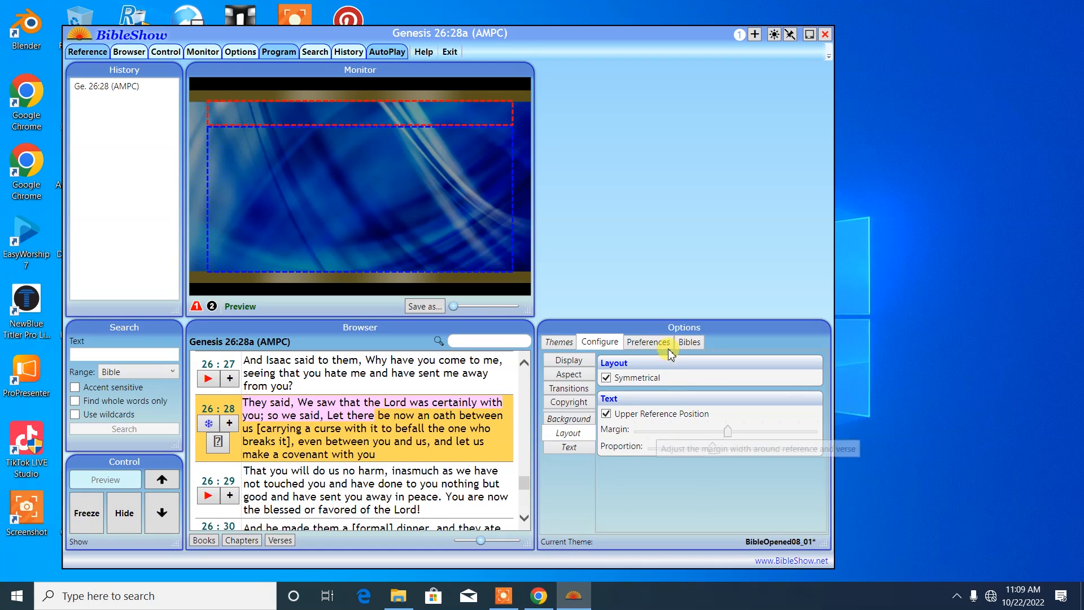
Step: Save the customized theme as a new theme file named Baon Theme
{"action": "left_click", "coordinate": [556, 345]}
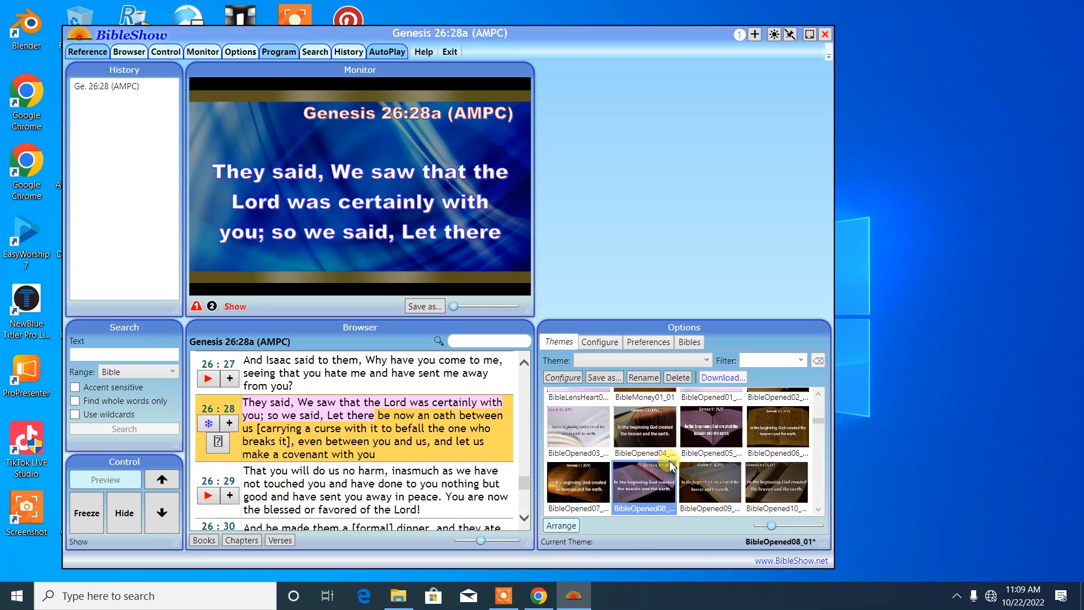
{"action": "left_click", "coordinate": [603, 378]}
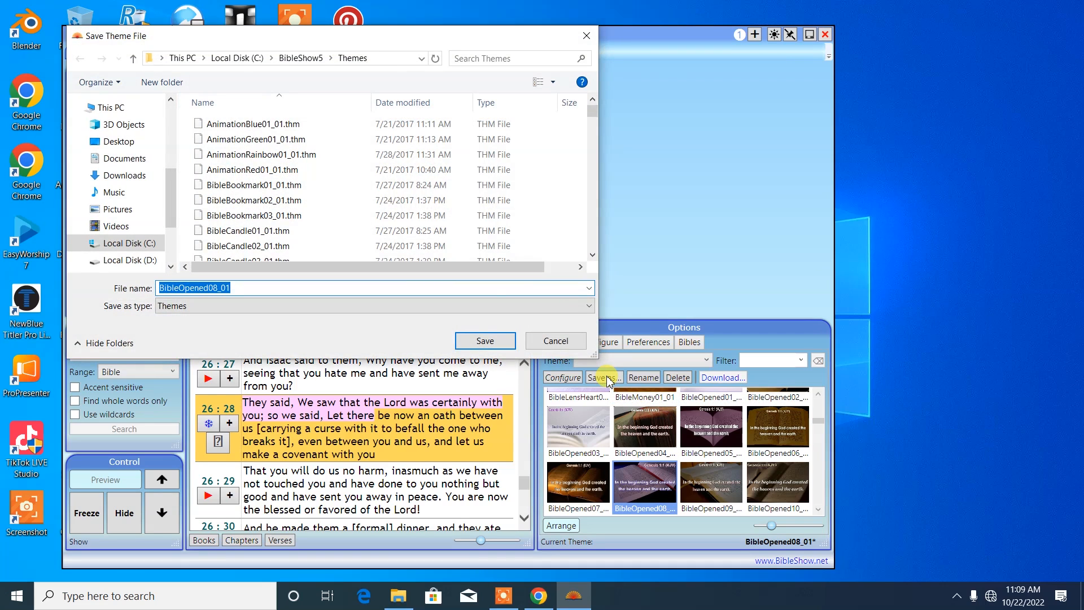
{"action": "type", "text": "Baon"}
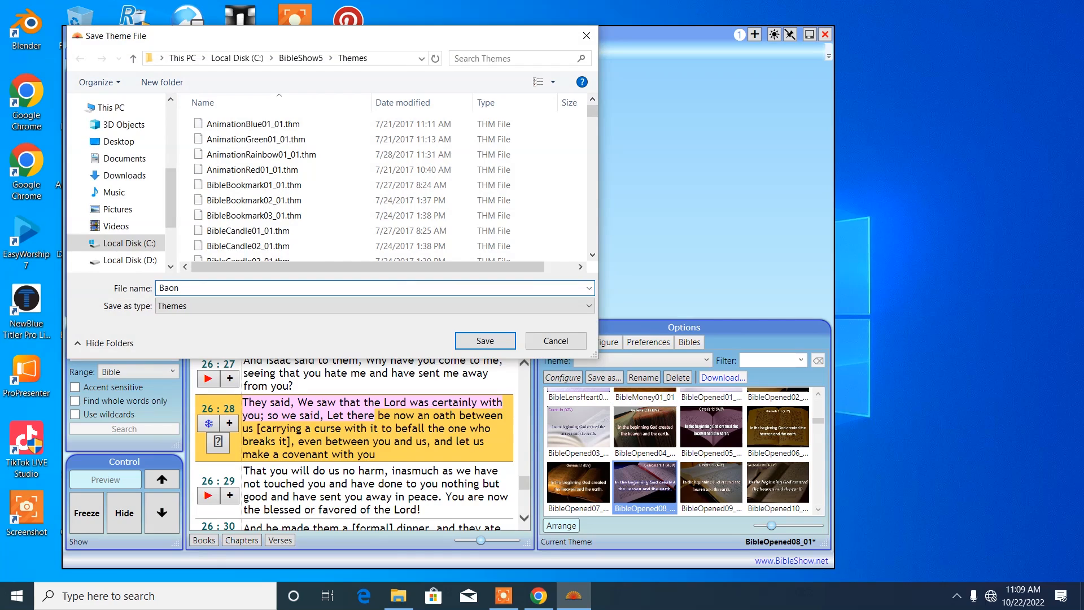
{"action": "type", "text": "Set"}
{"action": "type", "text": "u"}
{"action": "type", "text": "p"}
{"action": "type", "text": " Theme"}
{"action": "left_click", "coordinate": [506, 341]}
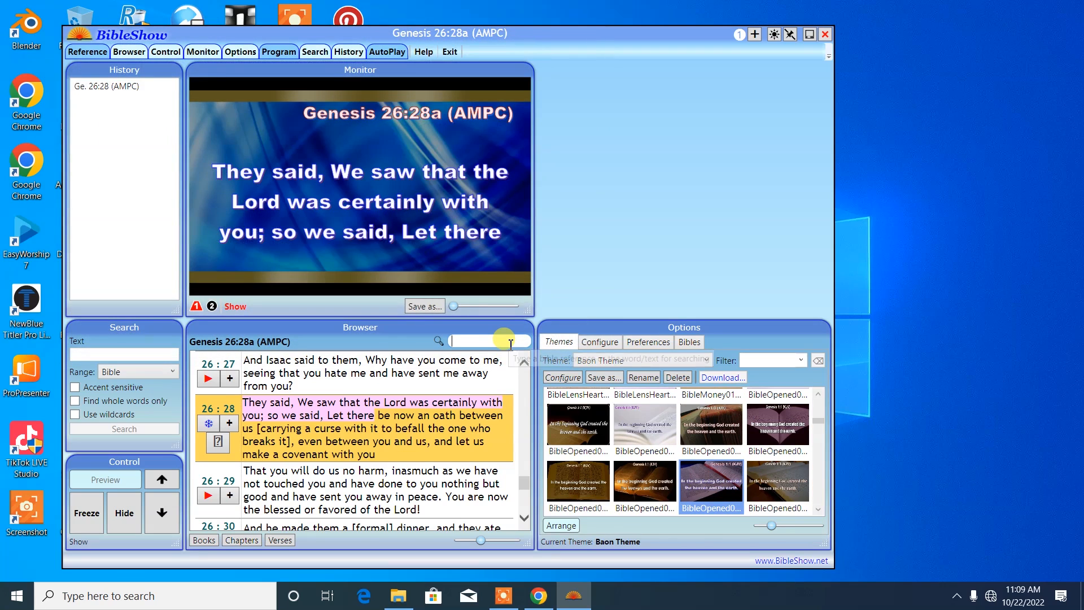
Step: Try the Condensed stretch on the scripture text font and return it to Normal
{"action": "left_click", "coordinate": [600, 343]}
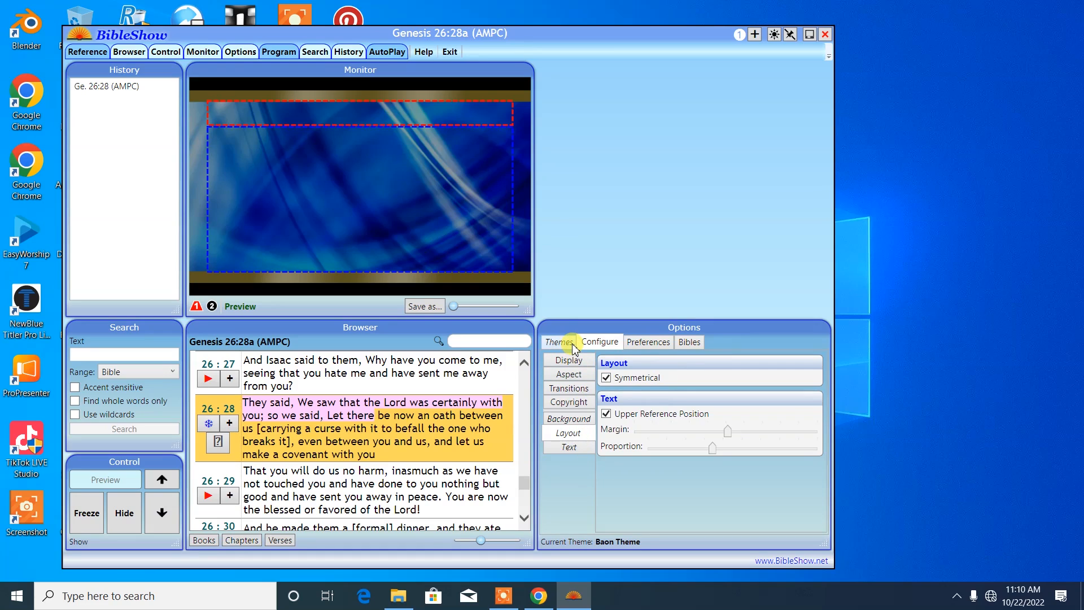
{"action": "left_click", "coordinate": [582, 450]}
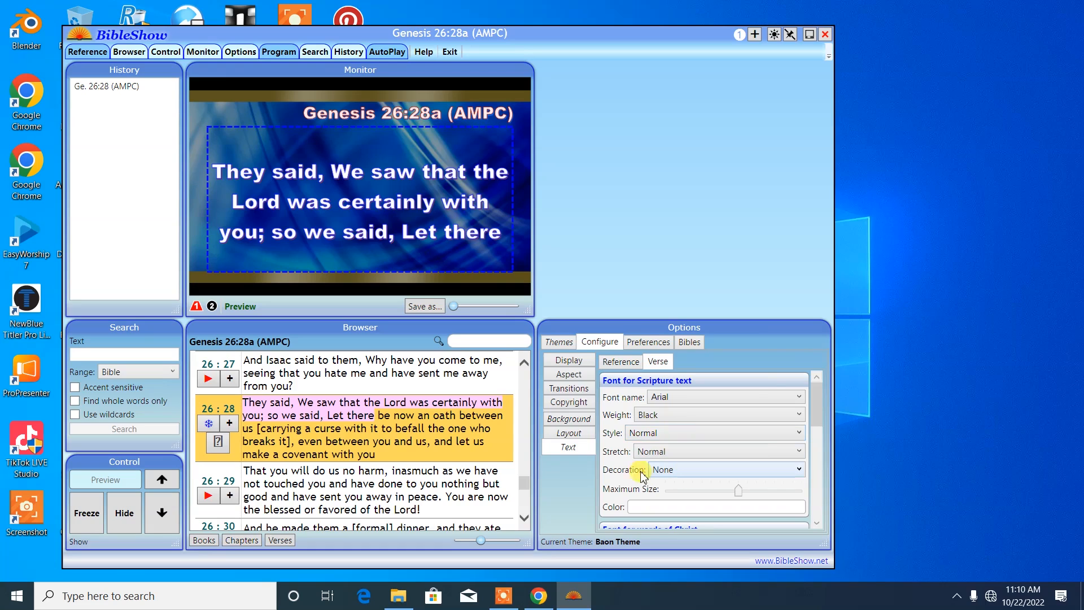
{"action": "left_click", "coordinate": [681, 454]}
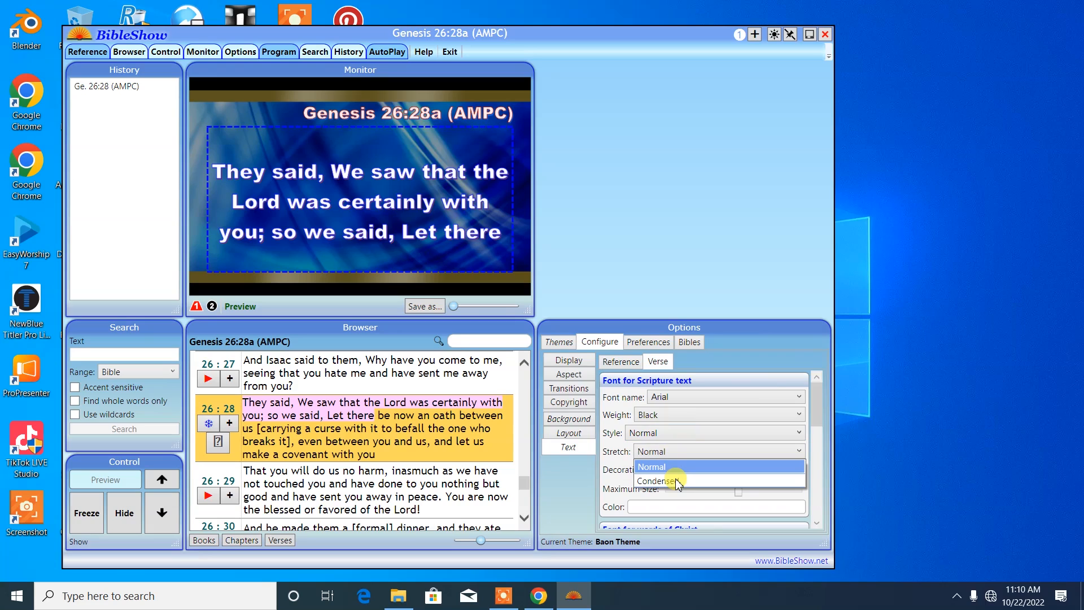
{"action": "left_click", "coordinate": [654, 481]}
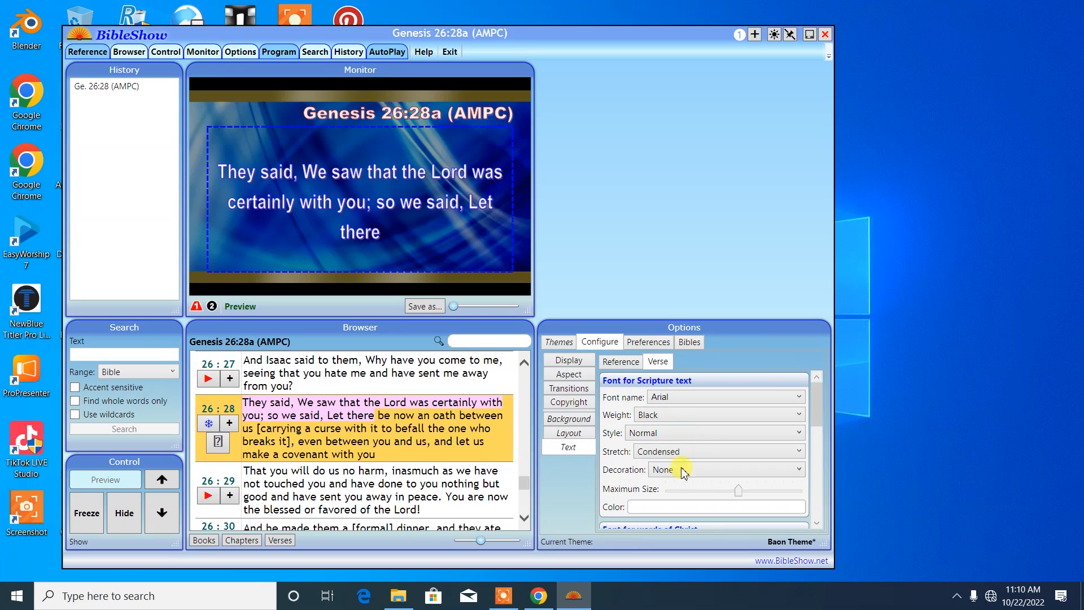
{"action": "left_click", "coordinate": [693, 452]}
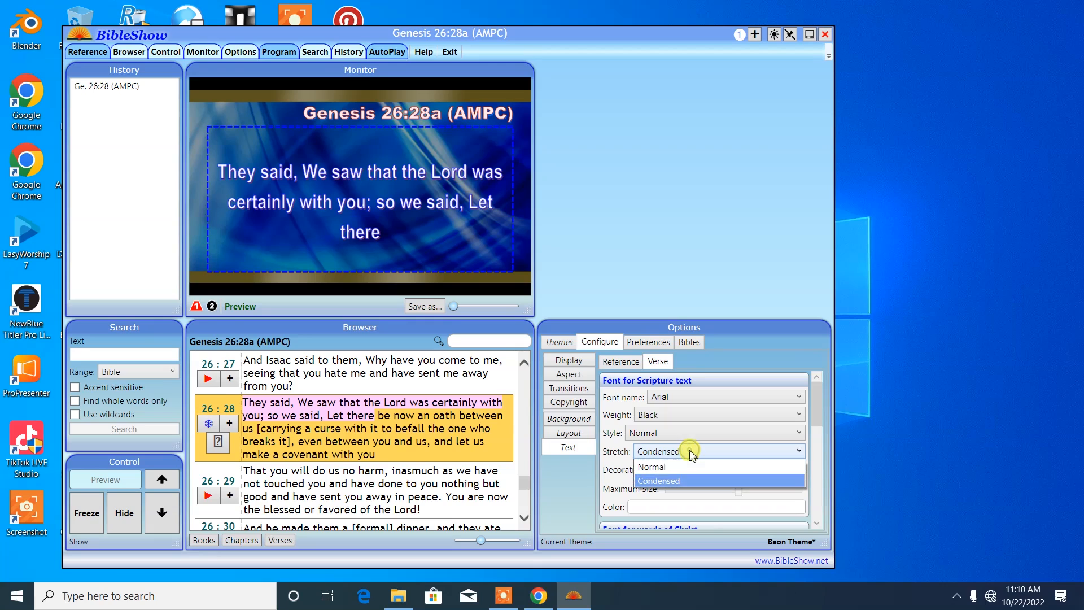
{"action": "left_click", "coordinate": [668, 468]}
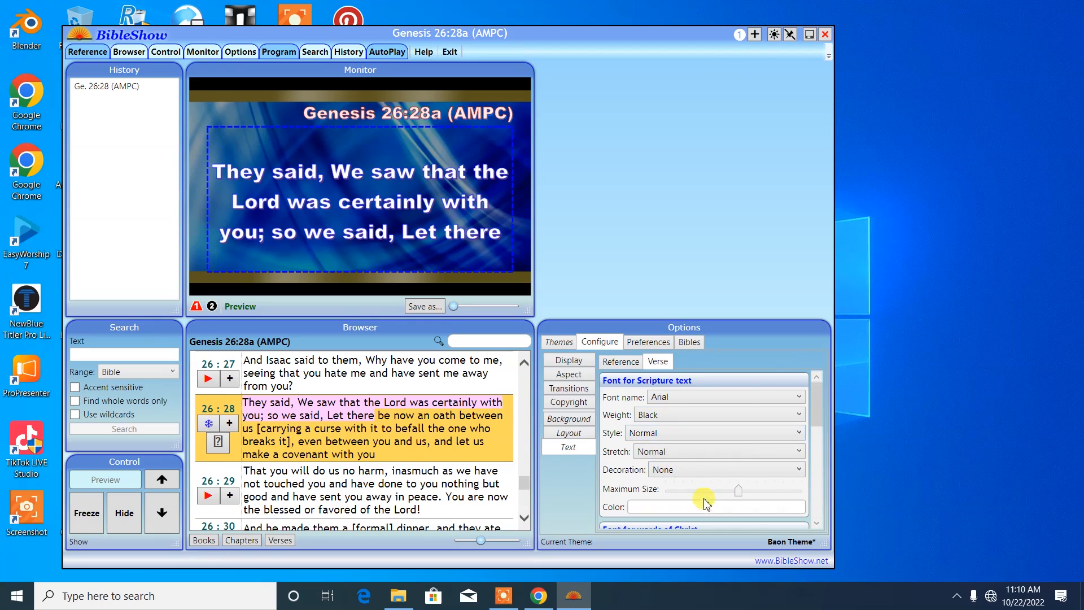
Step: Raise the maximum size of the scripture text font to its upper limit
{"action": "left_click_drag", "start_coordinate": [736, 490], "coordinate": [896, 489]}
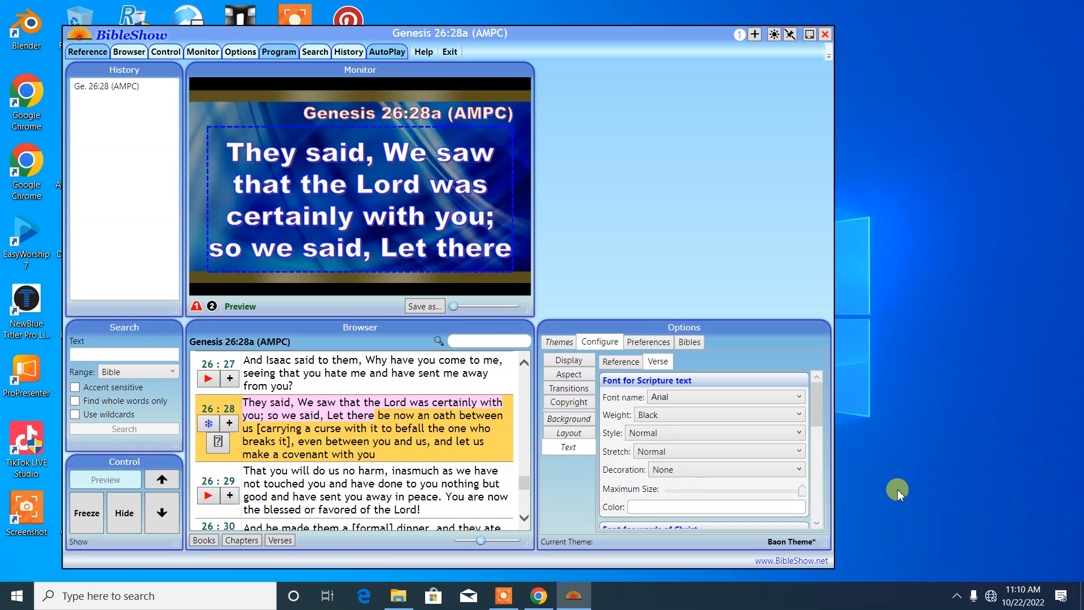
Step: Examine the weight, style and decoration options of the font for words of Christ
{"action": "scroll", "coordinate": [760, 478], "scroll_direction": "down", "scroll_amount": 2}
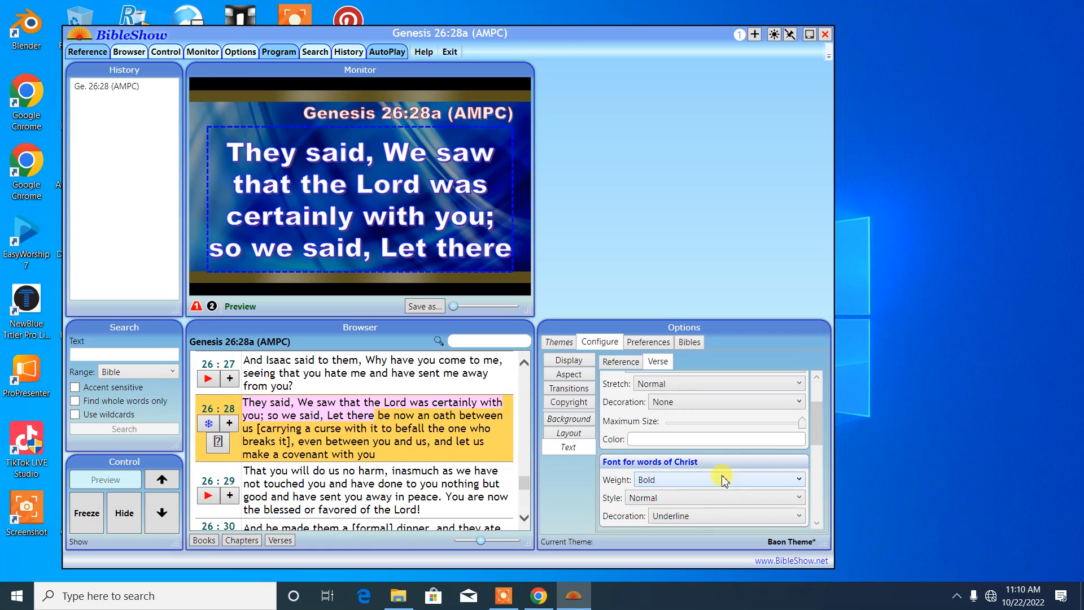
{"action": "scroll", "coordinate": [702, 502], "scroll_direction": "down", "scroll_amount": 1}
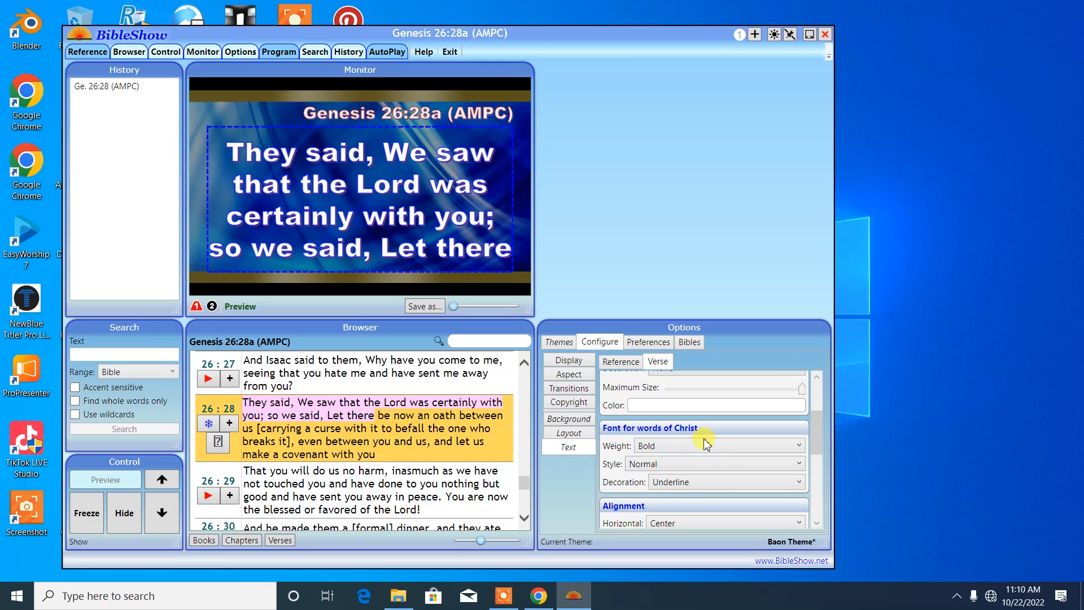
{"action": "left_click", "coordinate": [725, 483]}
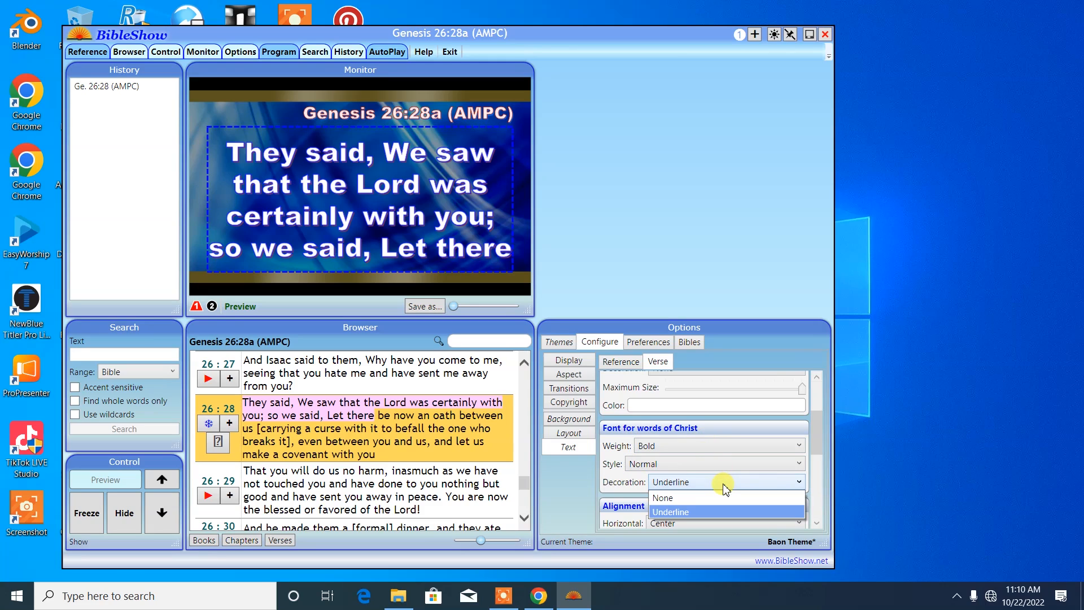
{"action": "left_click", "coordinate": [725, 484]}
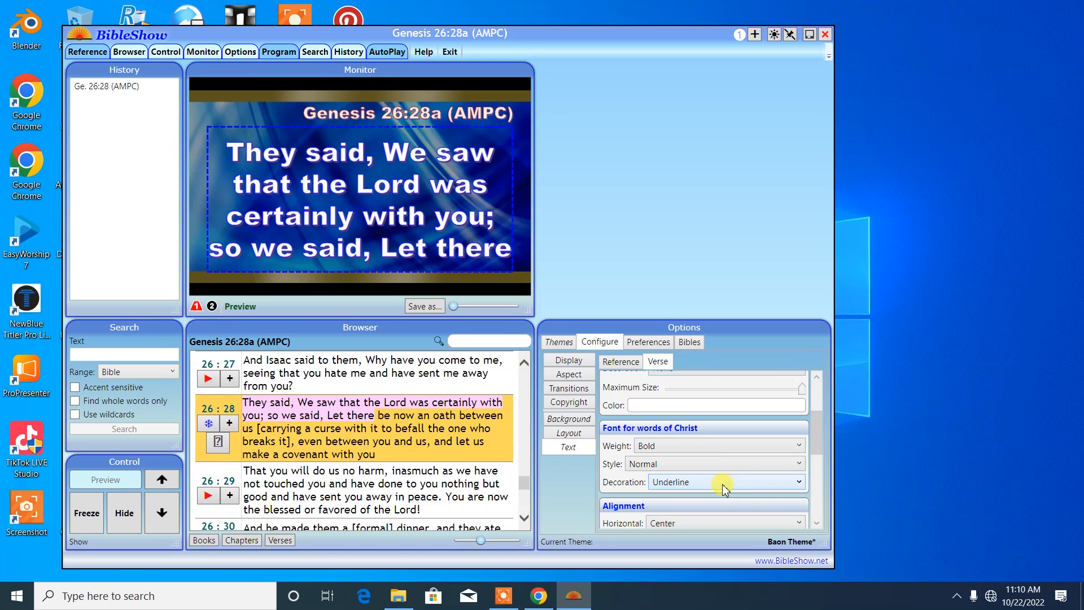
{"action": "left_click", "coordinate": [657, 449]}
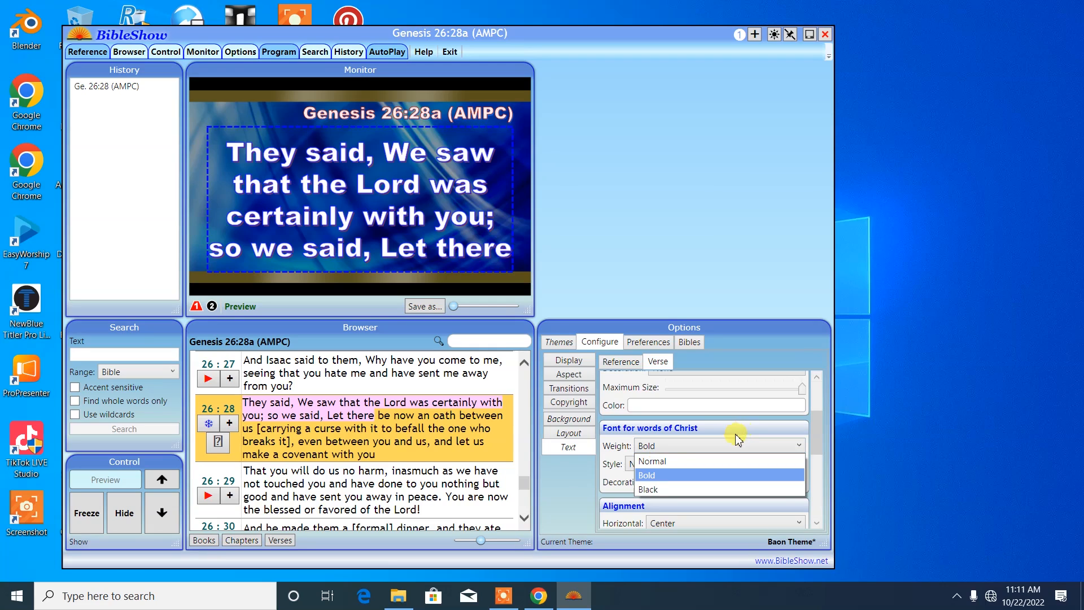
{"action": "left_click", "coordinate": [670, 474]}
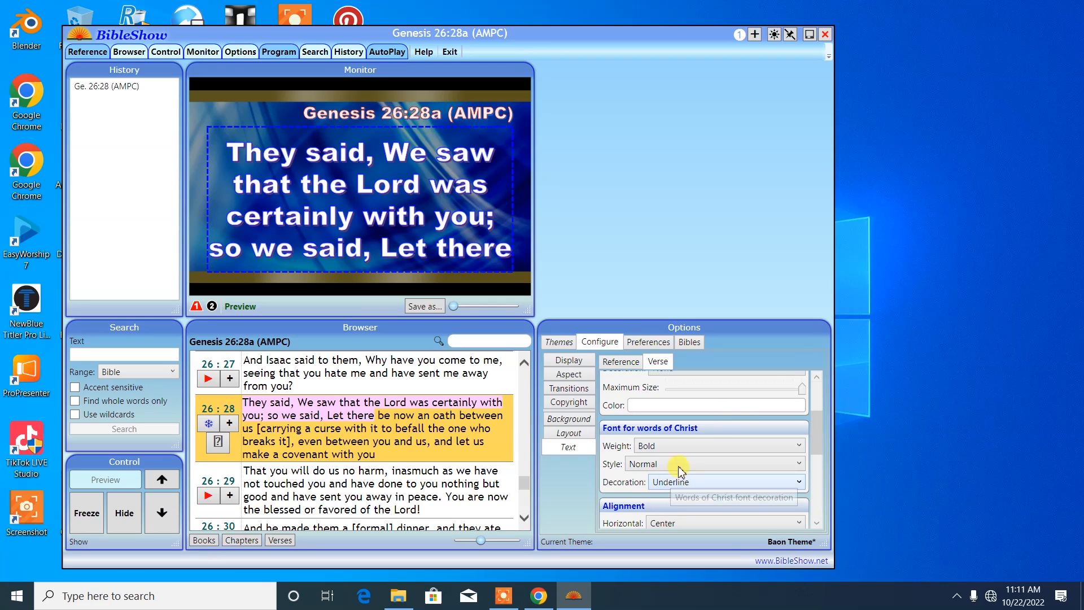
{"action": "scroll", "coordinate": [695, 464], "scroll_direction": "up", "scroll_amount": 3}
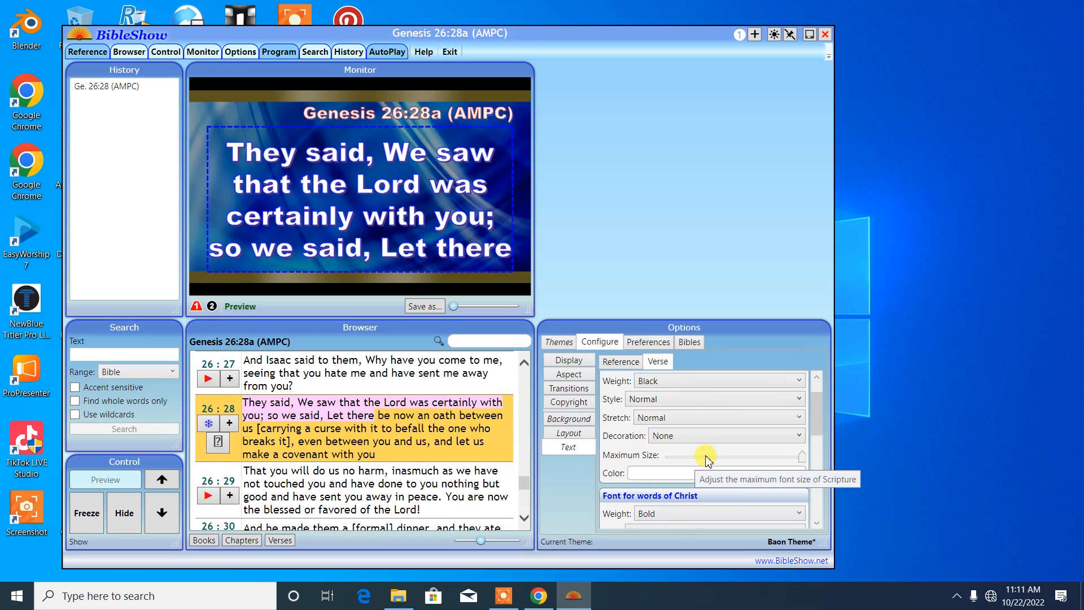
{"action": "scroll", "coordinate": [708, 460], "scroll_direction": "up", "scroll_amount": 2}
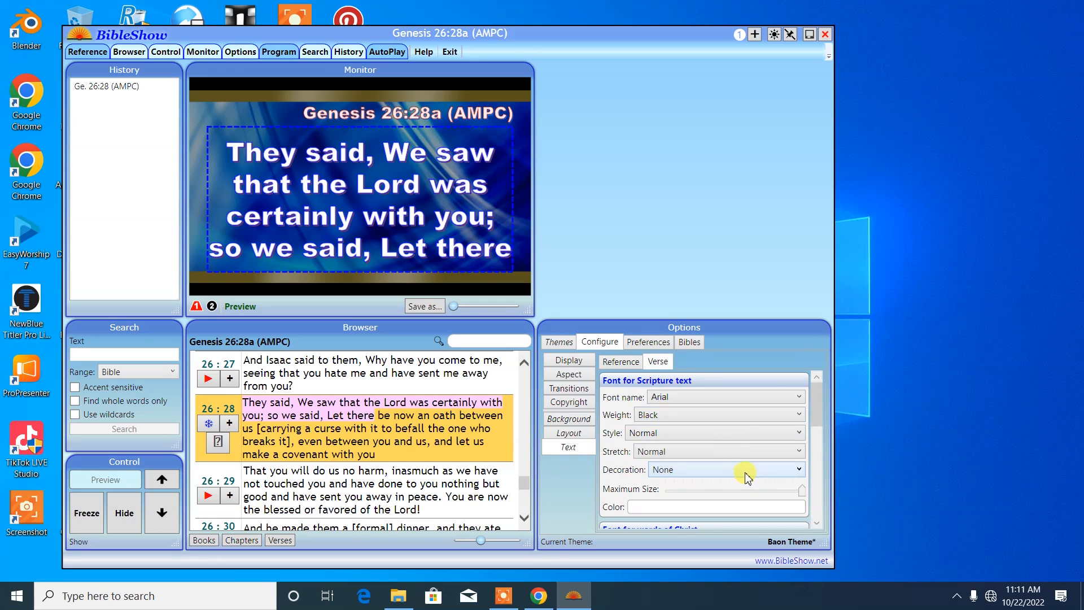
Step: Try the Justify horizontal alignment on the verse text and return it to Center
{"action": "scroll", "coordinate": [745, 475], "scroll_direction": "down", "scroll_amount": 3}
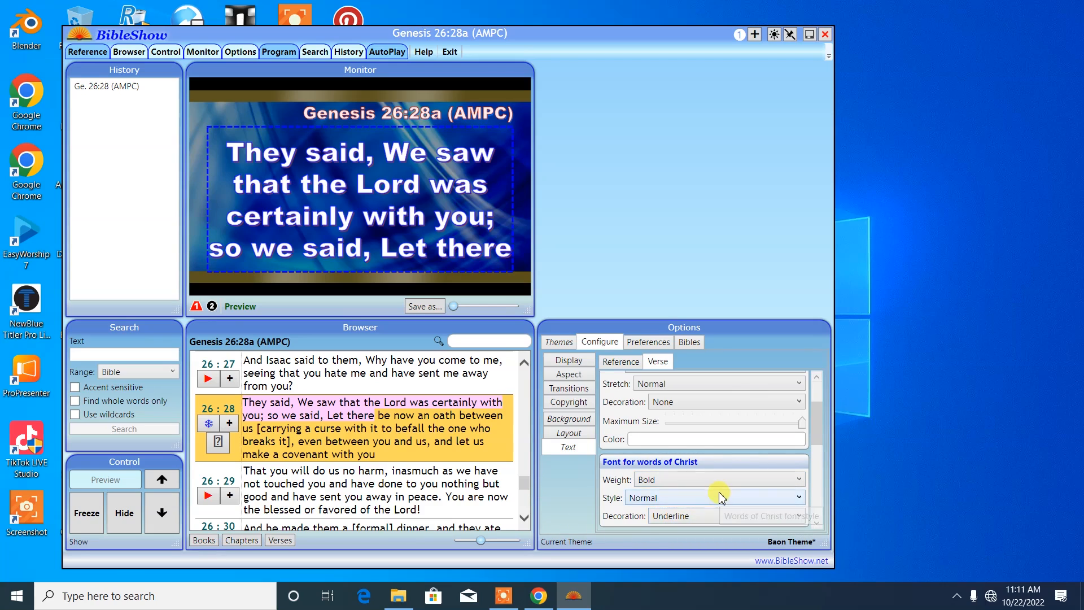
{"action": "scroll", "coordinate": [653, 513], "scroll_direction": "down", "scroll_amount": 2}
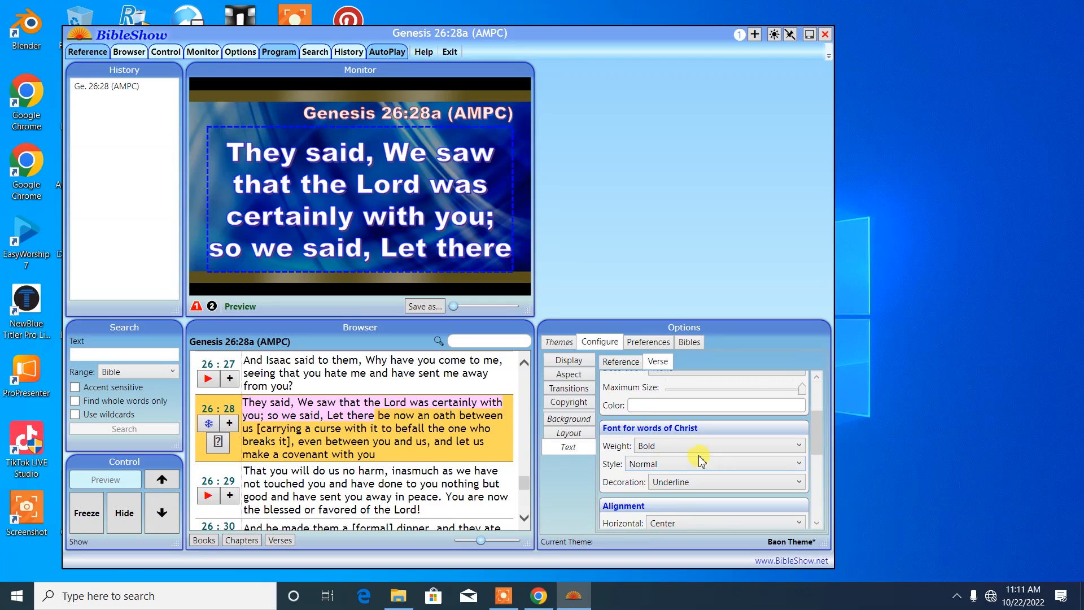
{"action": "scroll", "coordinate": [697, 460], "scroll_direction": "down", "scroll_amount": 2}
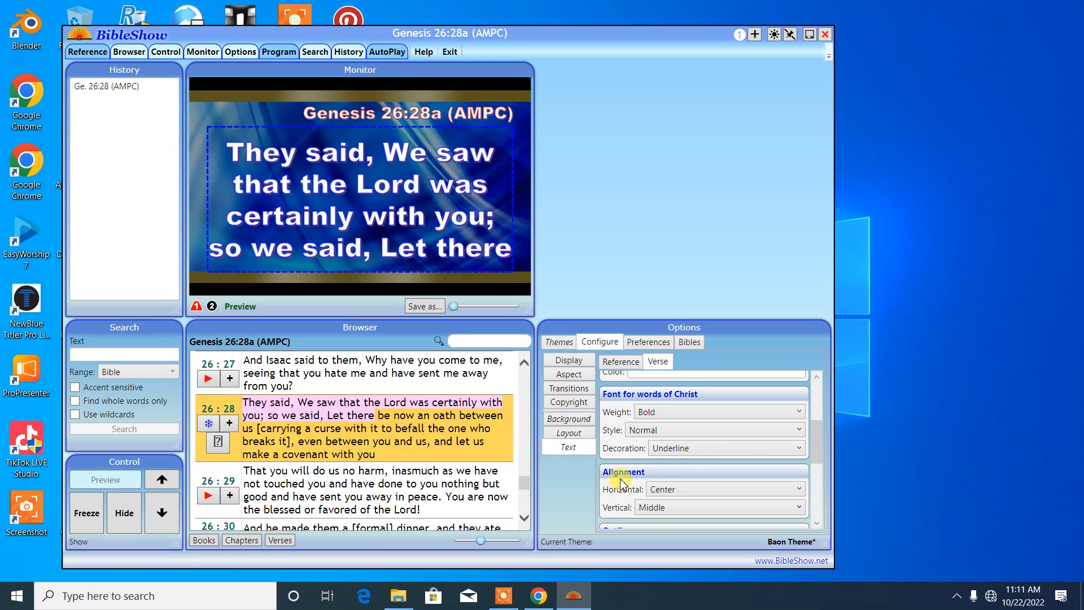
{"action": "left_click", "coordinate": [691, 493]}
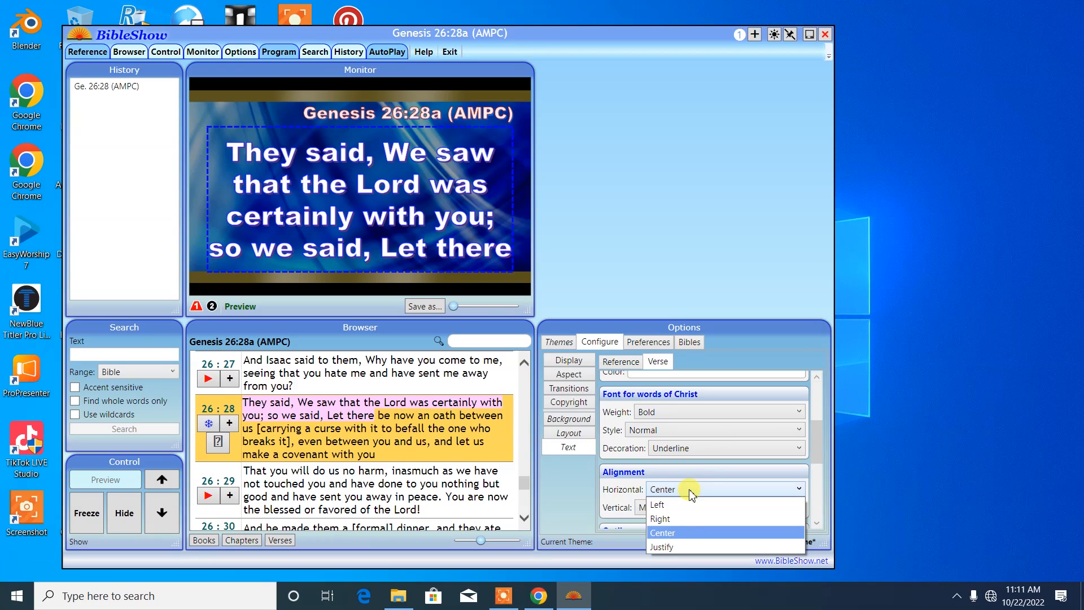
{"action": "left_click", "coordinate": [689, 548]}
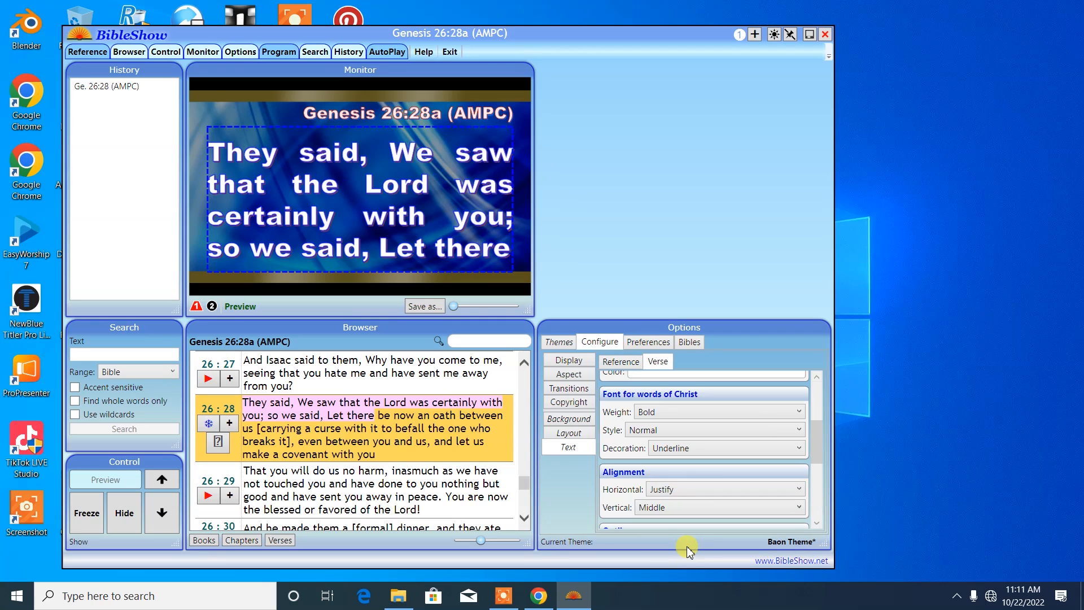
{"action": "left_click", "coordinate": [693, 489]}
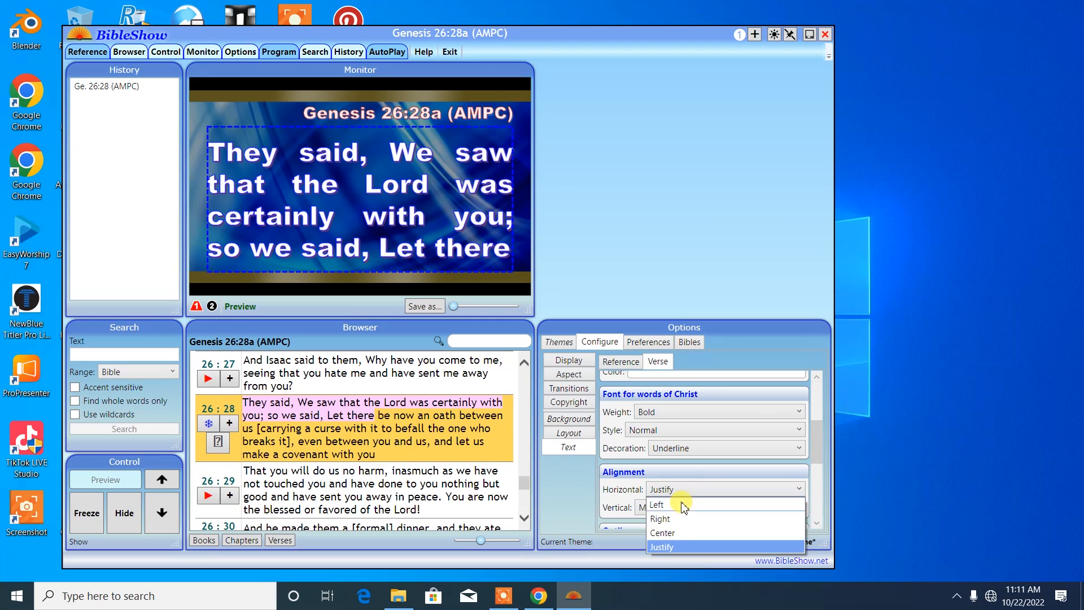
{"action": "left_click", "coordinate": [680, 532]}
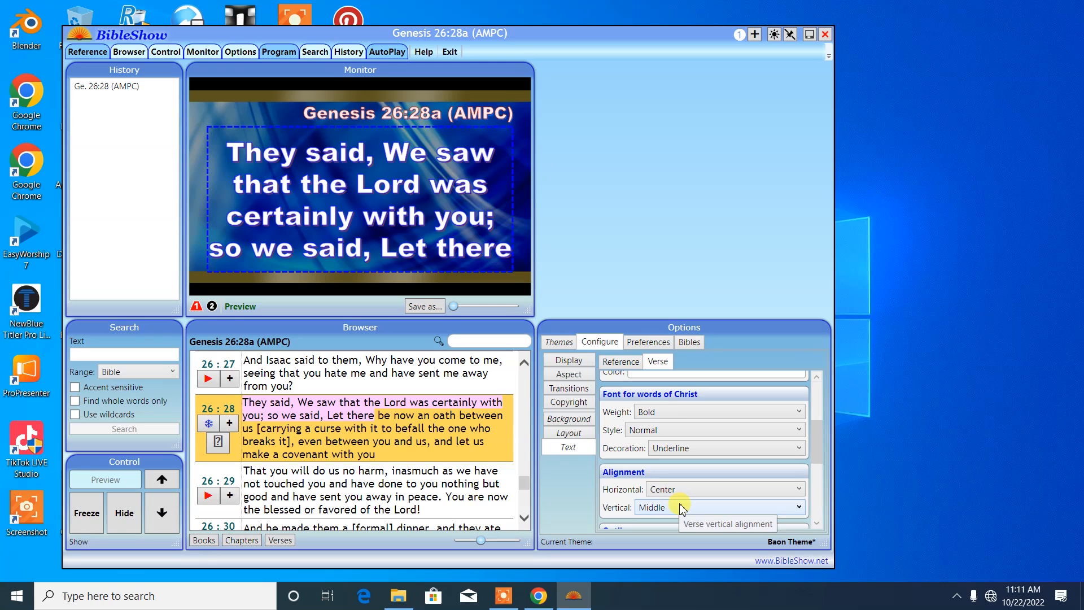
Step: Set the verse text's vertical alignment to Top
{"action": "scroll", "coordinate": [683, 508], "scroll_direction": "down", "scroll_amount": 1}
{"action": "left_click", "coordinate": [691, 478]}
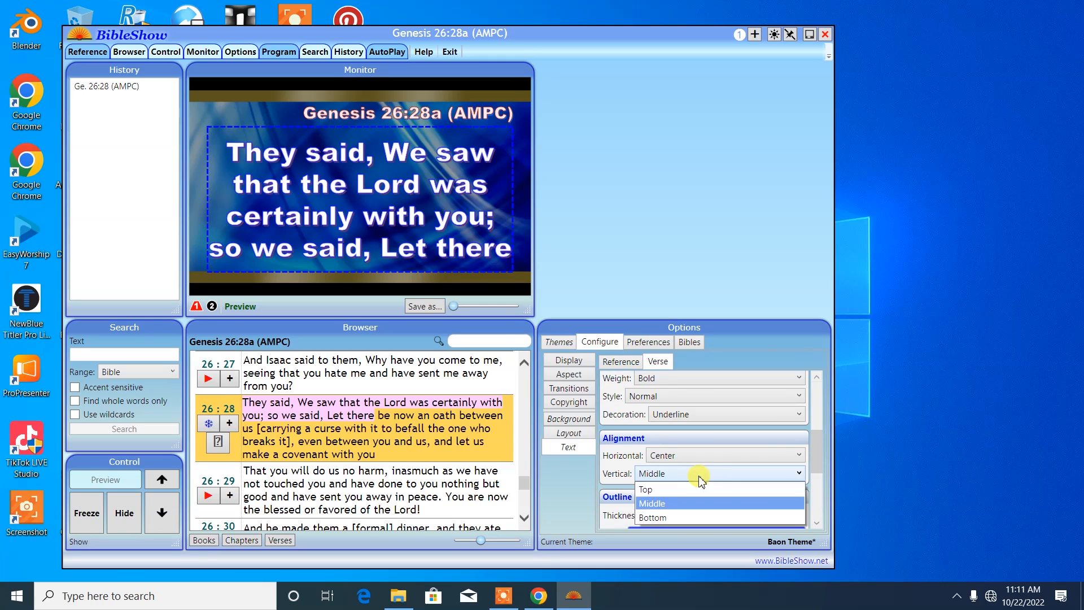
{"action": "left_click", "coordinate": [649, 489]}
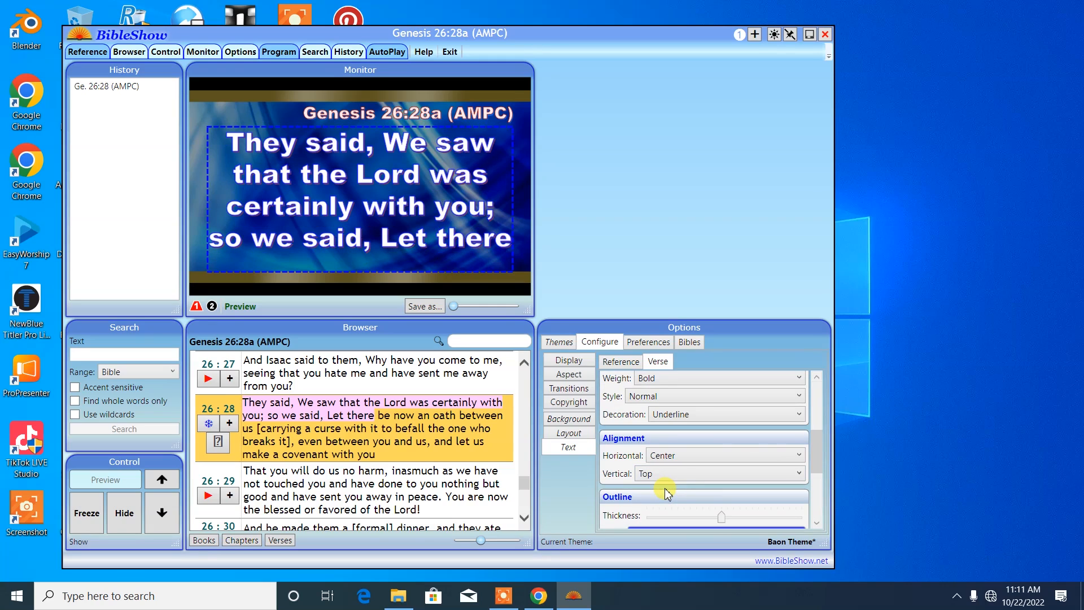
Step: Reduce the verse text's shadow depth to its minimum
{"action": "scroll", "coordinate": [712, 491], "scroll_direction": "down", "scroll_amount": 2}
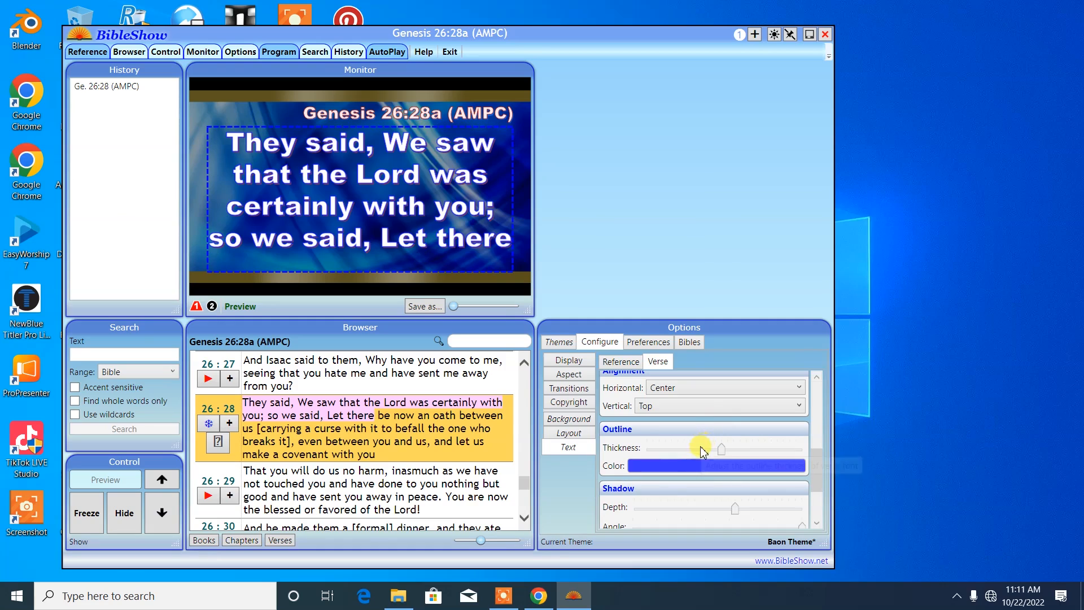
{"action": "scroll", "coordinate": [702, 477], "scroll_direction": "down", "scroll_amount": 1}
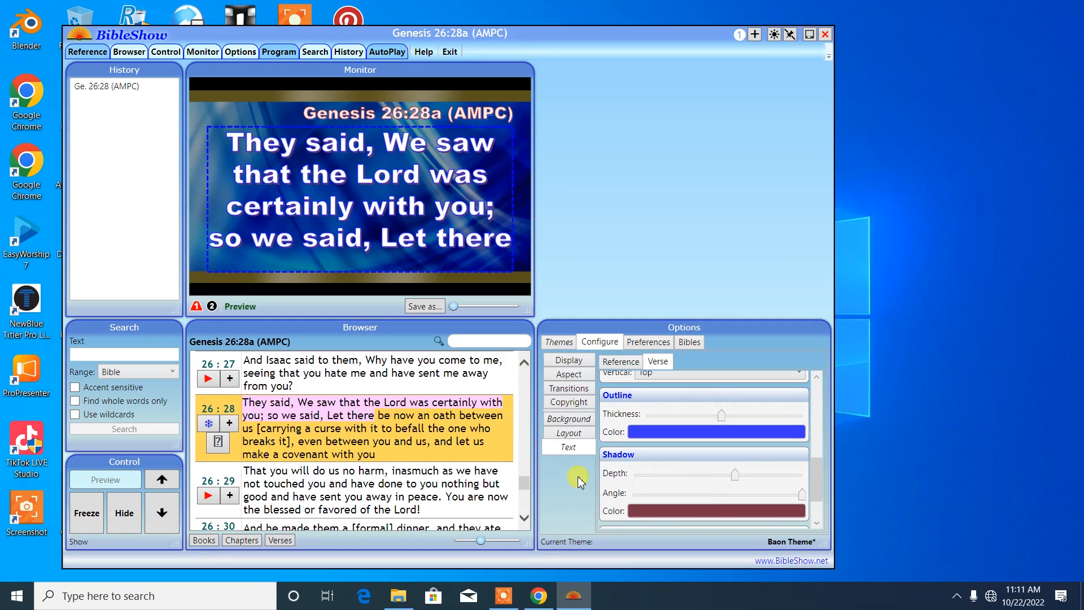
{"action": "left_click_drag", "start_coordinate": [734, 474], "coordinate": [534, 477]}
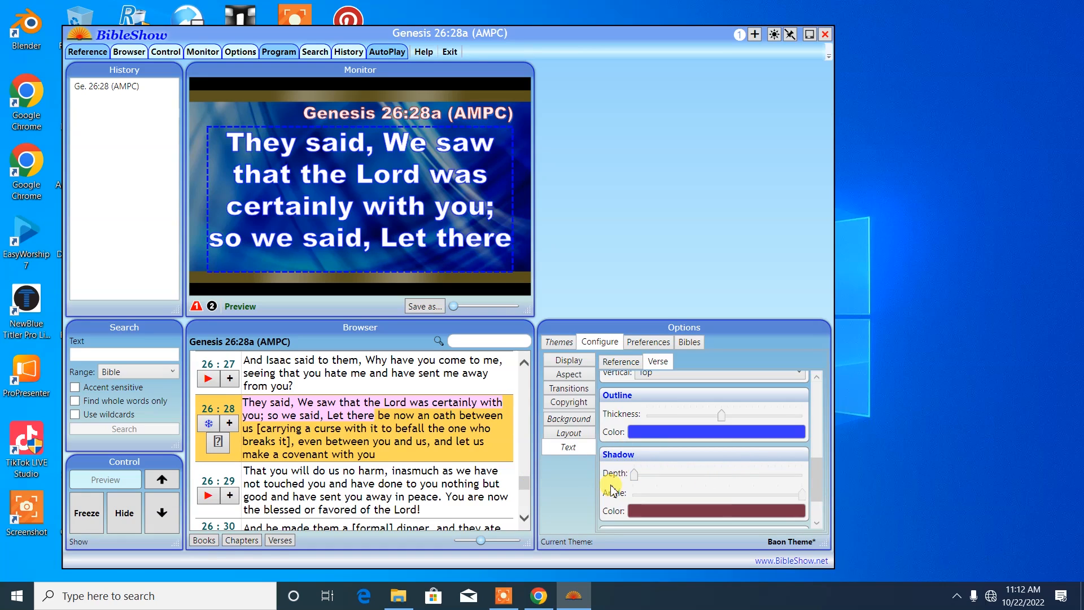
{"action": "scroll", "coordinate": [728, 457], "scroll_direction": "down", "scroll_amount": 1}
{"action": "scroll", "coordinate": [728, 457], "scroll_direction": "down", "scroll_amount": 1}
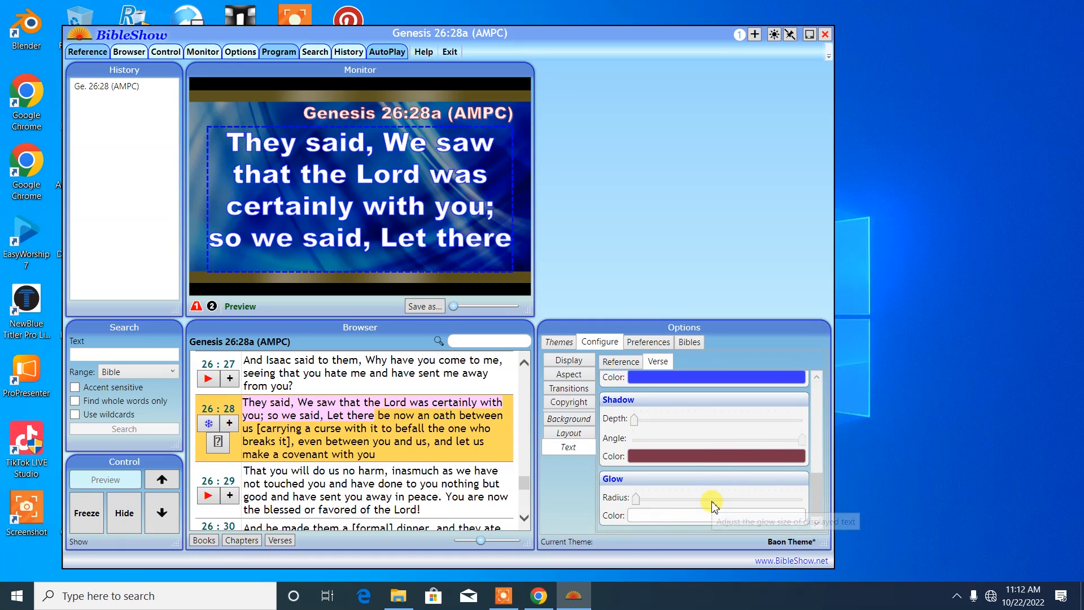
Step: Change the font color of the scripture reference to golden yellow
{"action": "scroll", "coordinate": [713, 504], "scroll_direction": "up", "scroll_amount": 4}
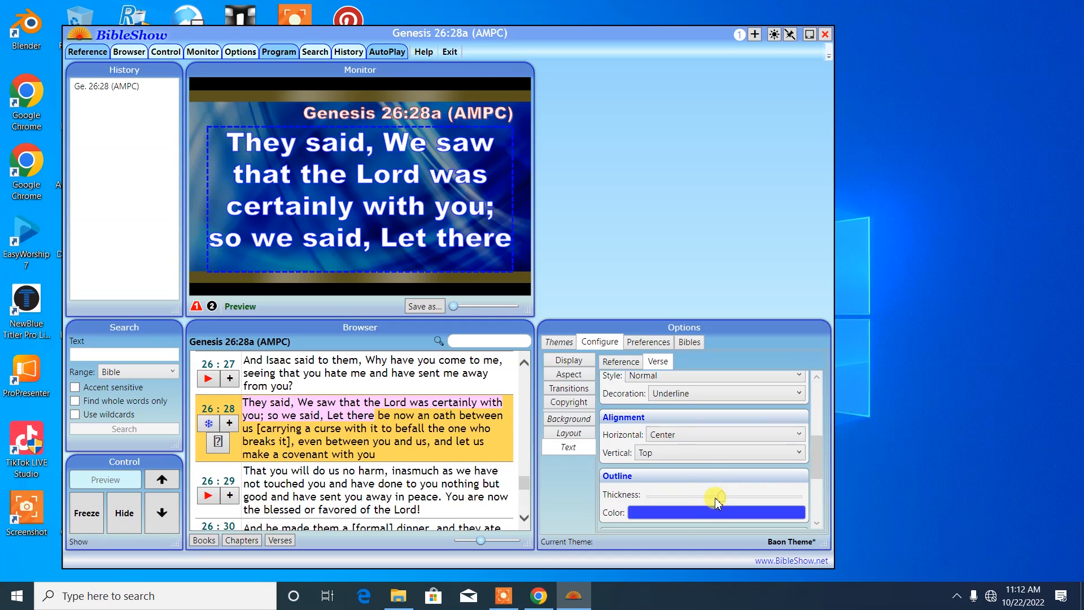
{"action": "scroll", "coordinate": [716, 503], "scroll_direction": "up", "scroll_amount": 4}
{"action": "scroll", "coordinate": [722, 504], "scroll_direction": "up", "scroll_amount": 2}
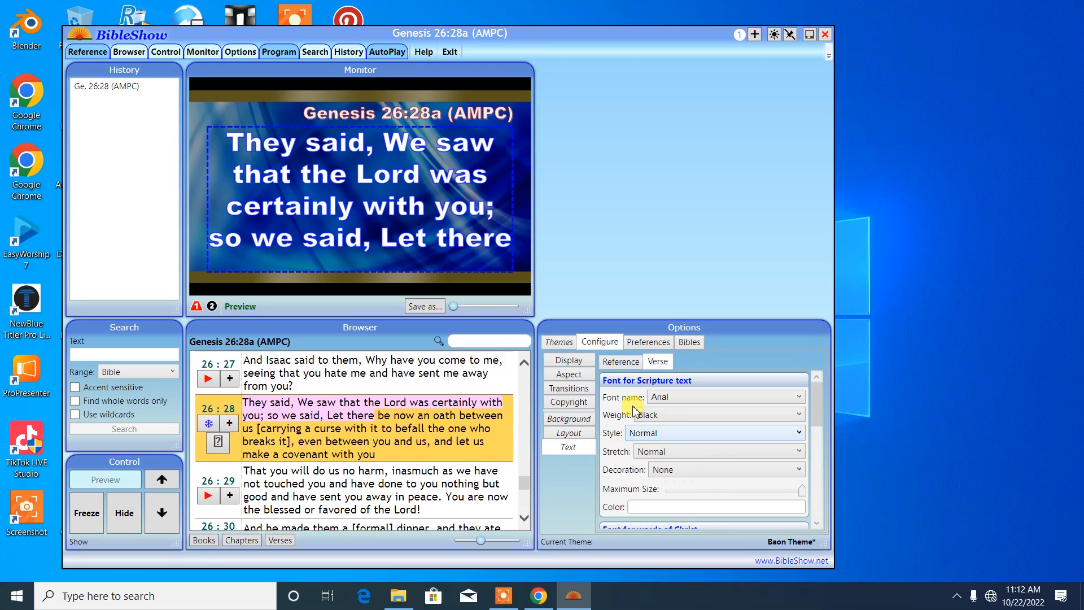
{"action": "left_click", "coordinate": [628, 363]}
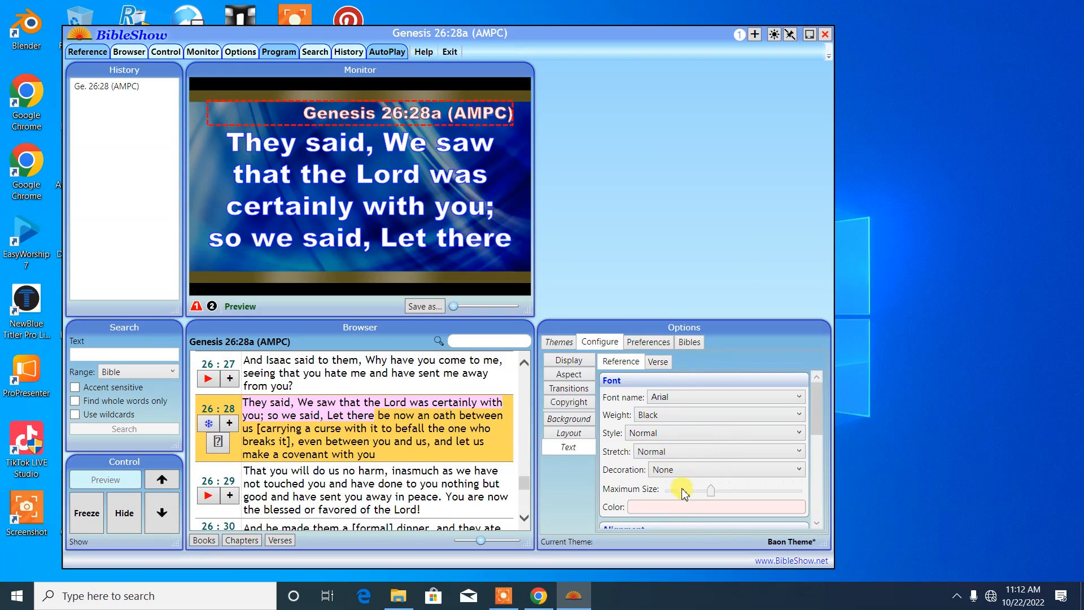
{"action": "left_click", "coordinate": [684, 507]}
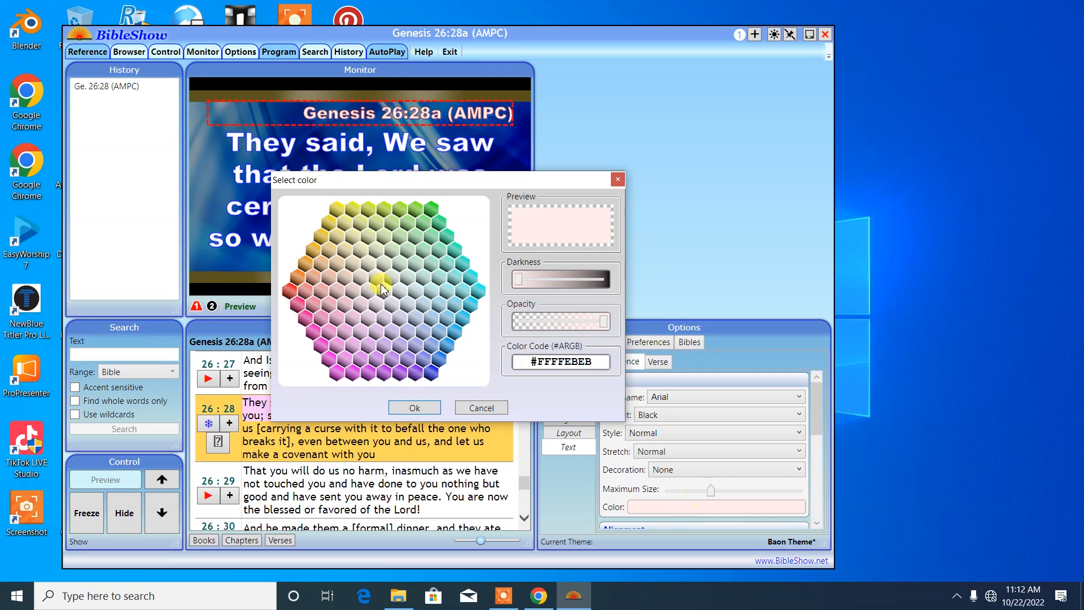
{"action": "left_click", "coordinate": [321, 242]}
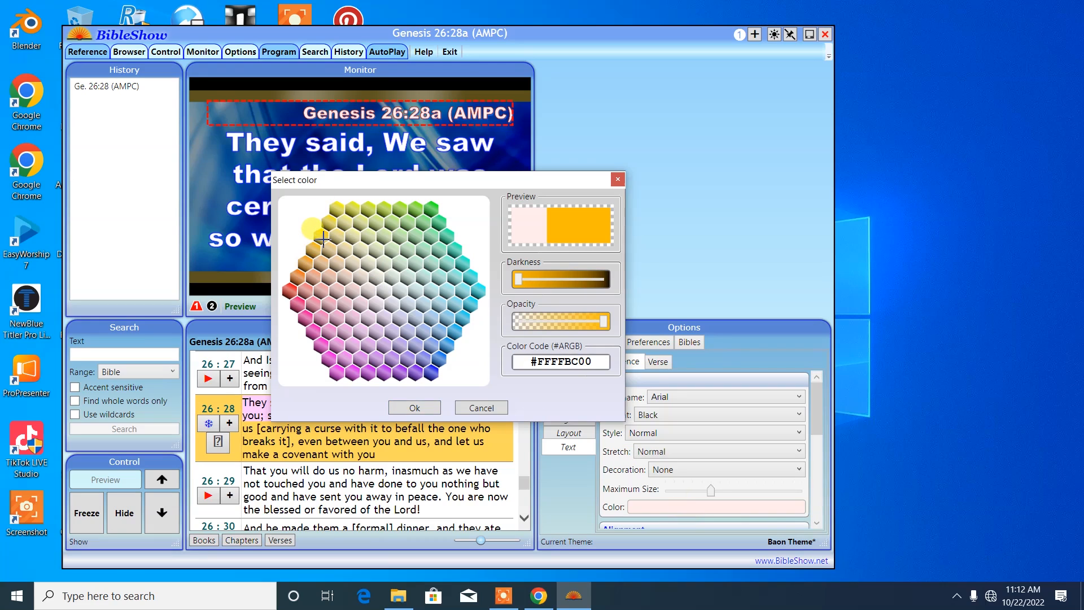
{"action": "left_click", "coordinate": [321, 238]}
{"action": "left_click", "coordinate": [417, 409]}
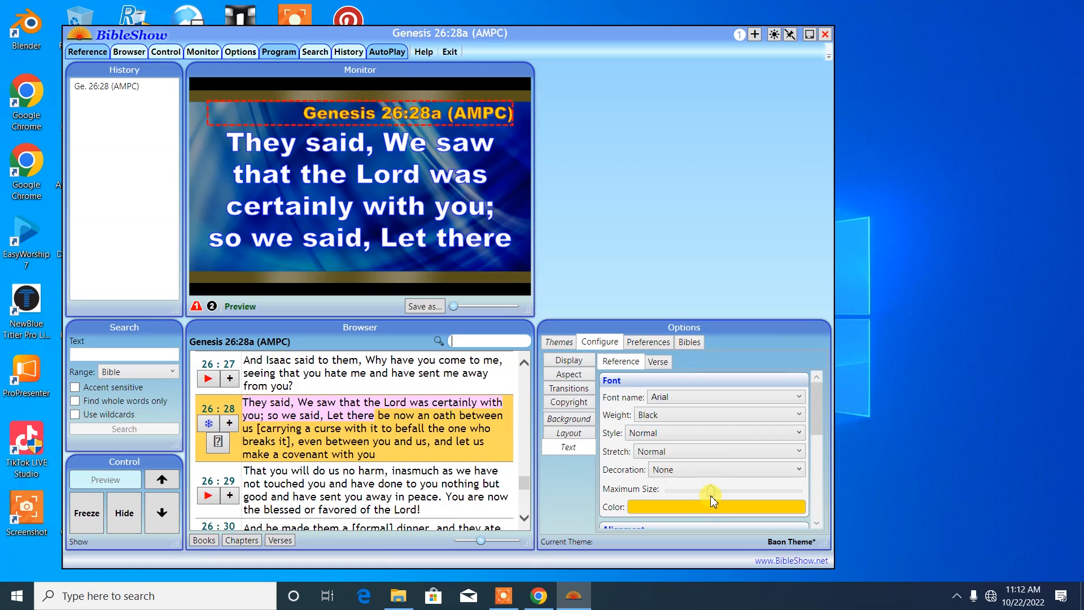
Step: Reduce the reference font's maximum size to about 52 and set its vertical alignment to Bottom
{"action": "left_click_drag", "start_coordinate": [710, 496], "coordinate": [694, 498]}
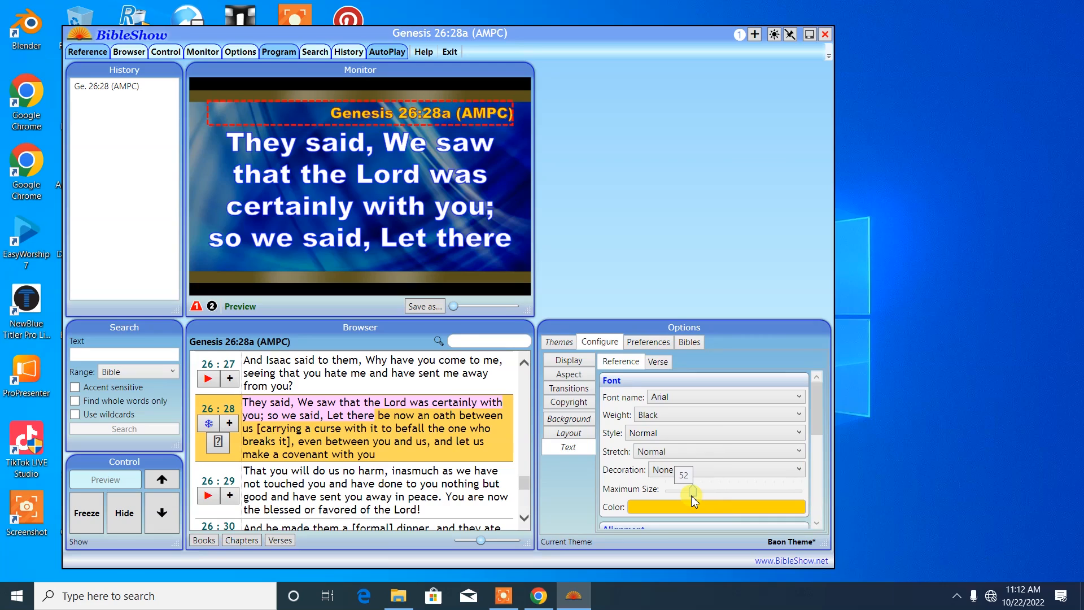
{"action": "left_click_drag", "start_coordinate": [691, 495], "coordinate": [691, 496]}
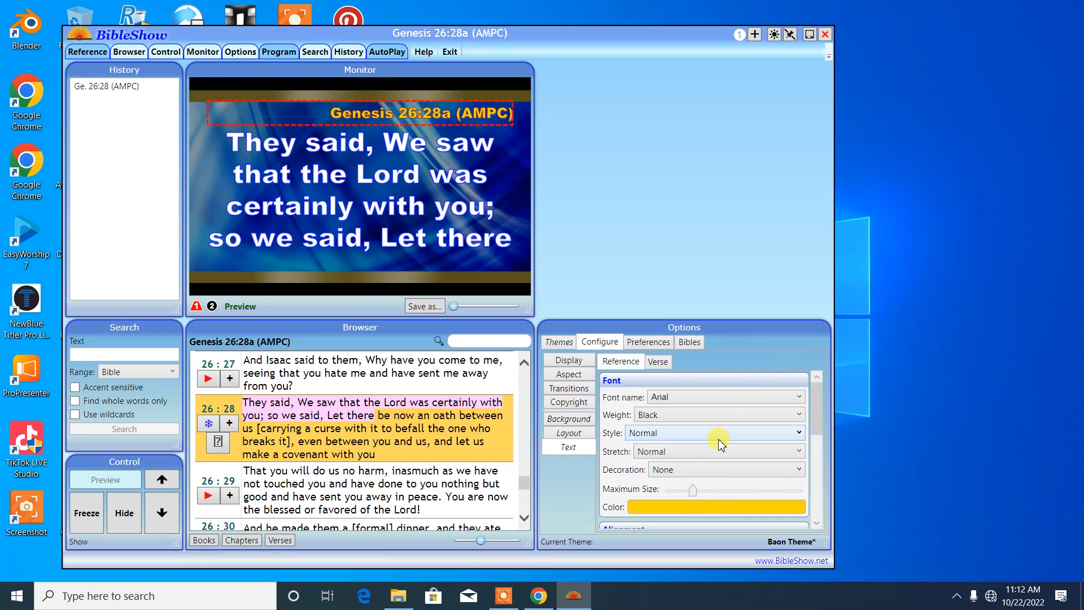
{"action": "scroll", "coordinate": [730, 429], "scroll_direction": "down", "scroll_amount": 3}
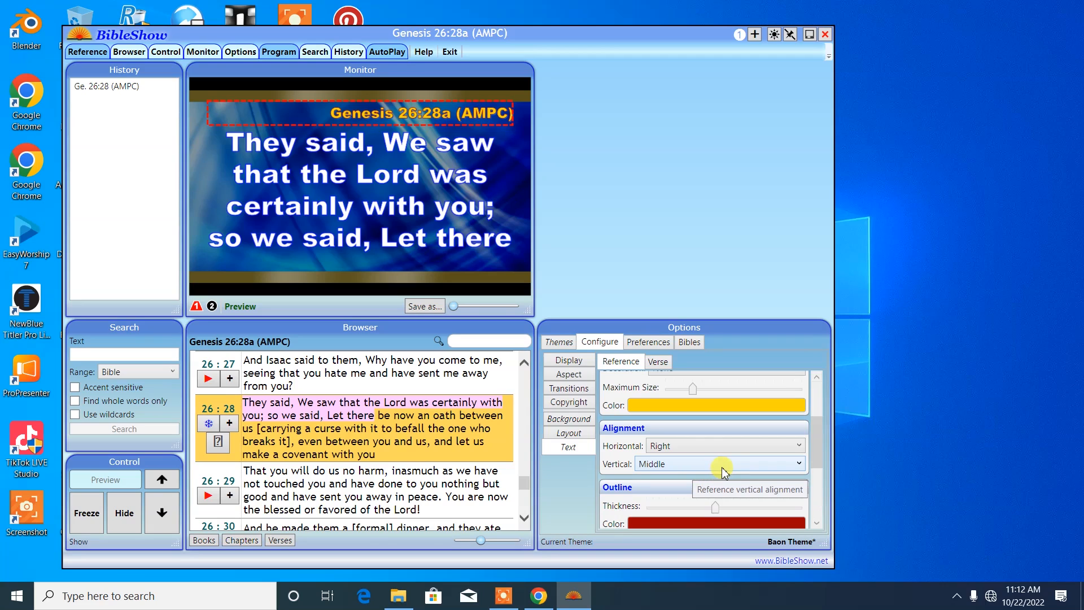
{"action": "left_click", "coordinate": [698, 465]}
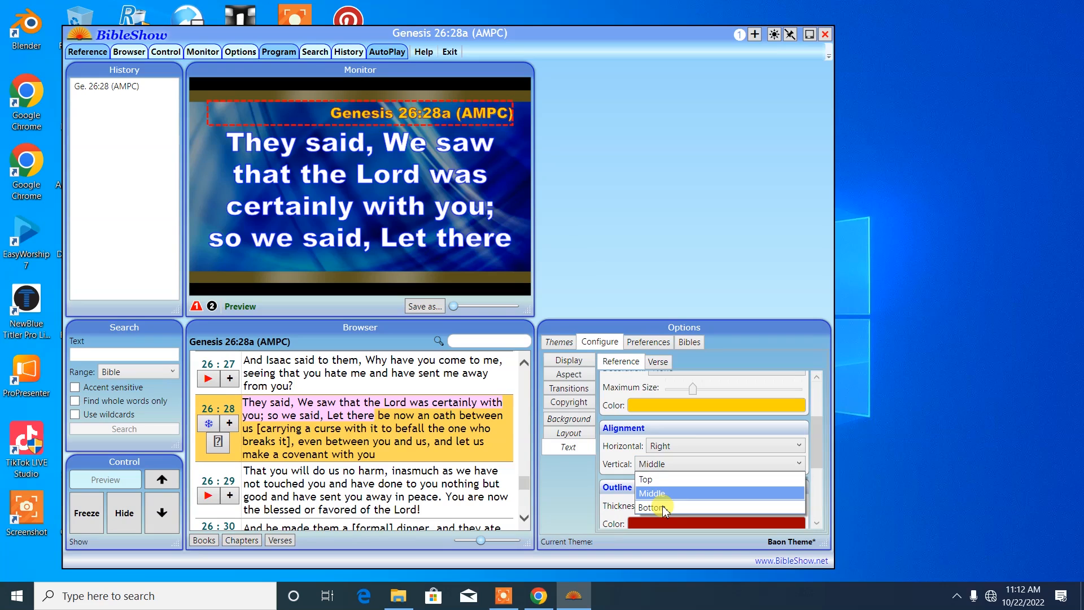
{"action": "left_click", "coordinate": [664, 508]}
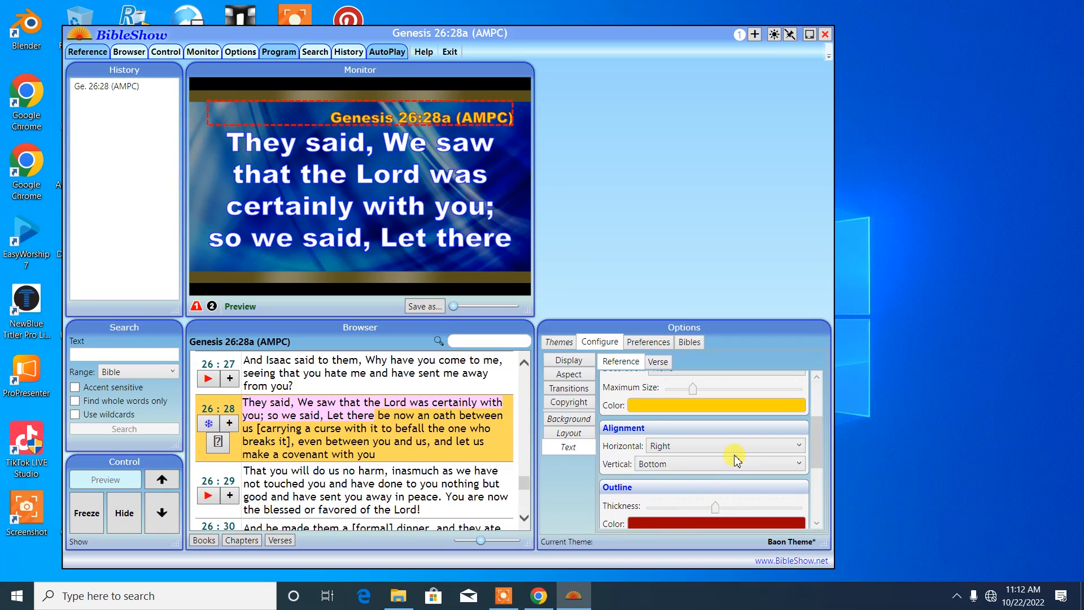
Step: Thin the reference text's outline to 0.8 and change the outline color to black (#FF000000)
{"action": "scroll", "coordinate": [734, 460], "scroll_direction": "down", "scroll_amount": 1}
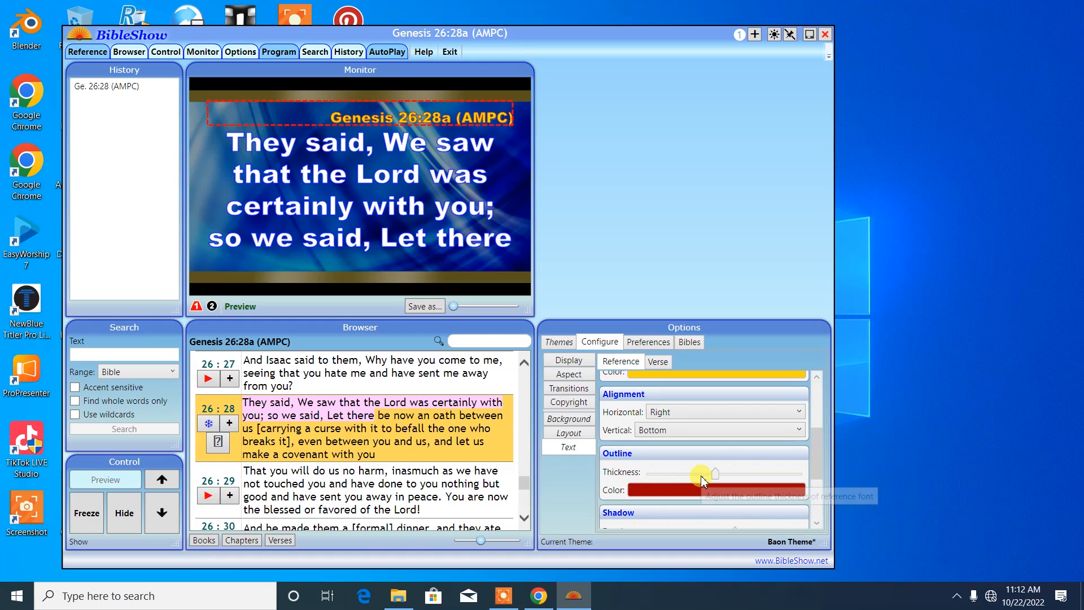
{"action": "left_click_drag", "start_coordinate": [717, 473], "coordinate": [381, 480]}
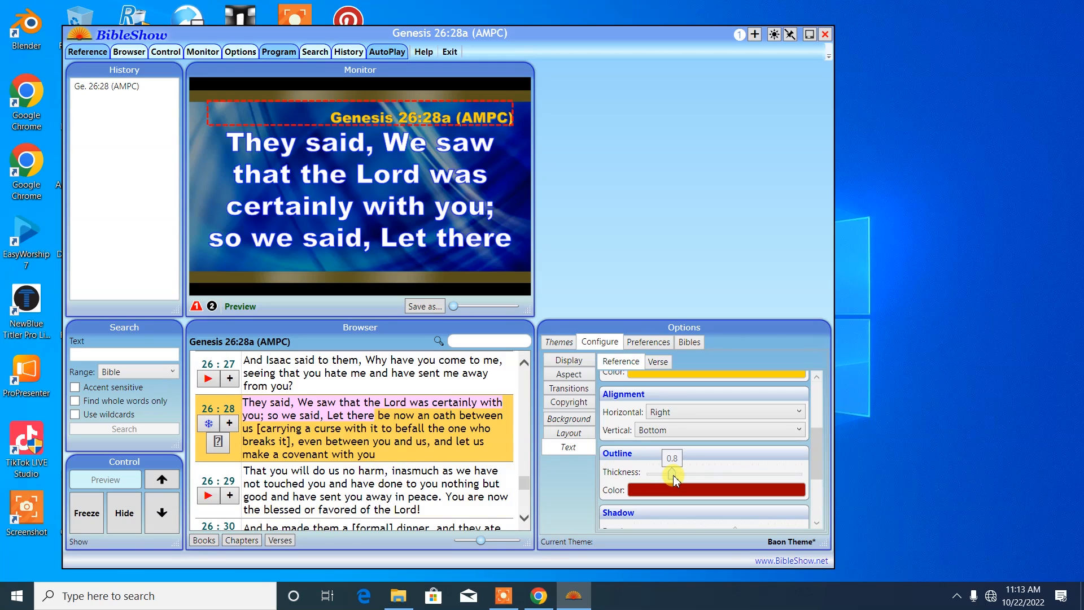
{"action": "left_click", "coordinate": [669, 492]}
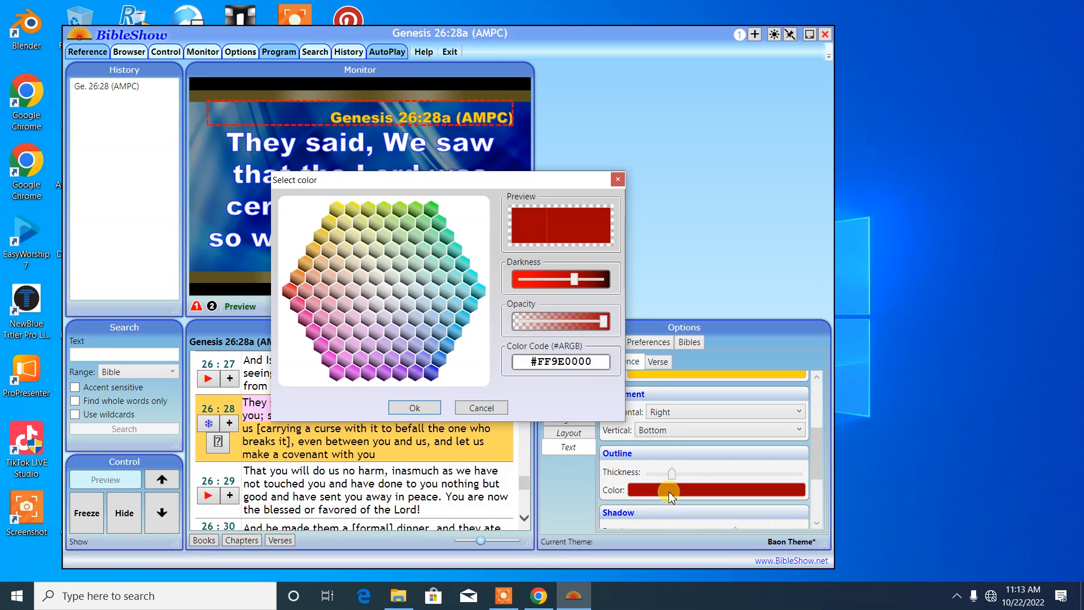
{"action": "left_click", "coordinate": [430, 372]}
{"action": "left_click_drag", "start_coordinate": [574, 277], "coordinate": [674, 277]}
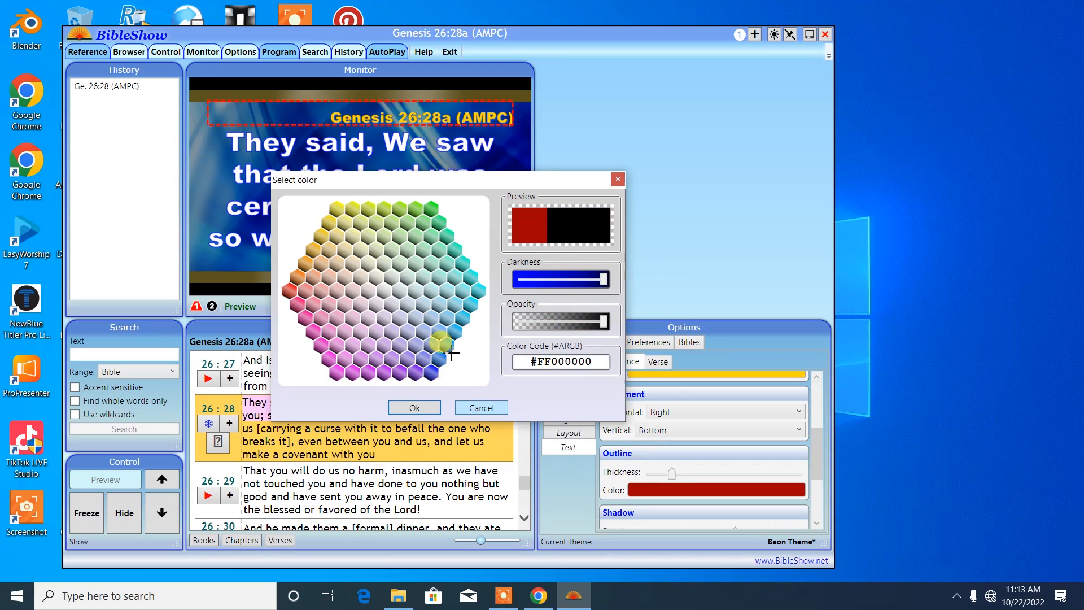
{"action": "left_click", "coordinate": [433, 408]}
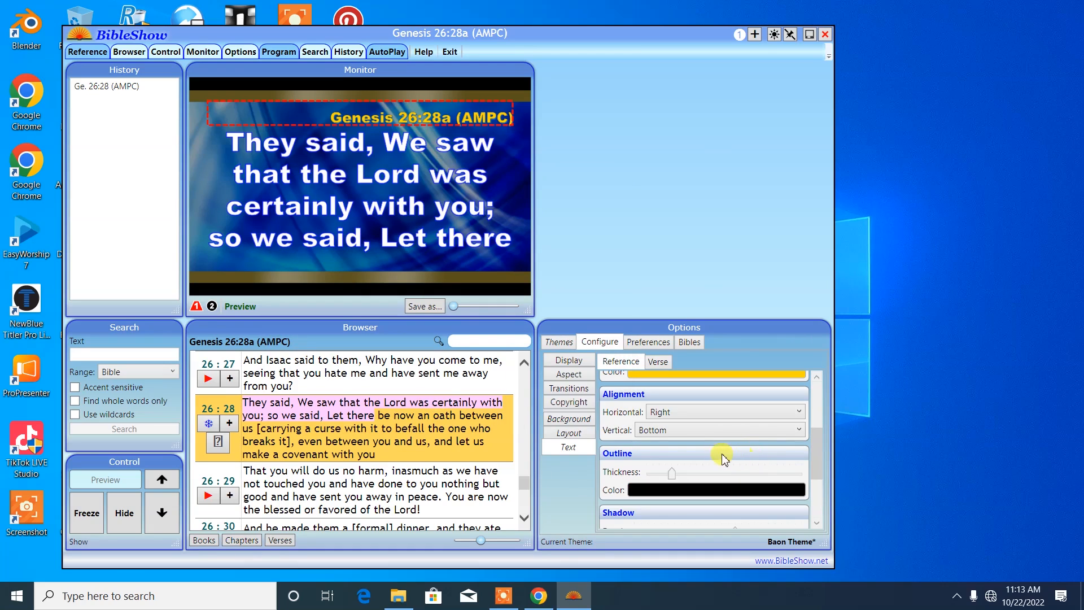
Step: Reduce the reference text's shadow depth to its minimum
{"action": "scroll", "coordinate": [720, 452], "scroll_direction": "down", "scroll_amount": 2}
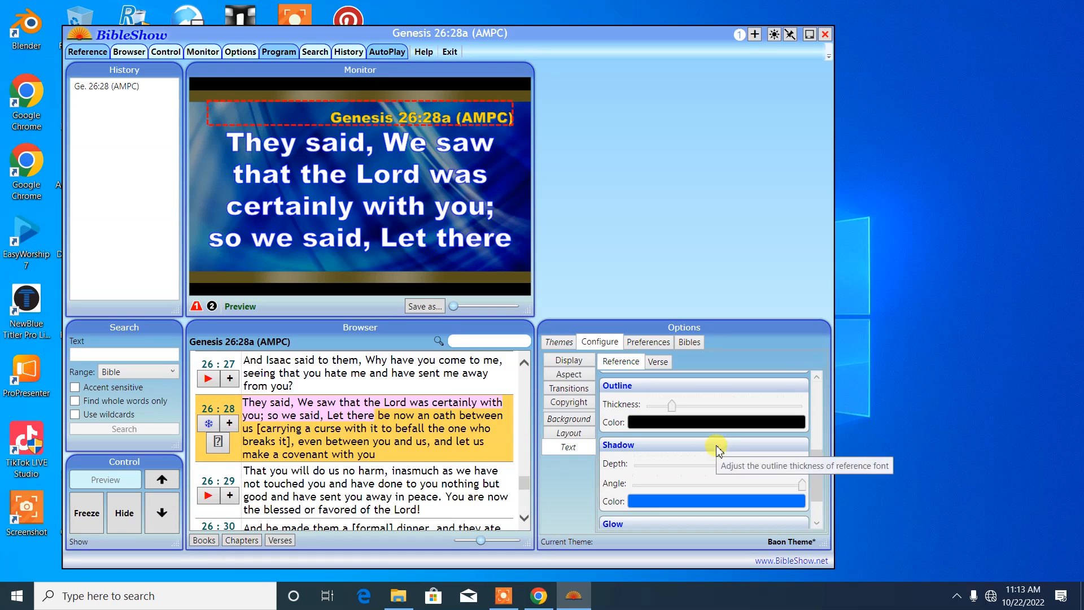
{"action": "left_click_drag", "start_coordinate": [735, 468], "coordinate": [558, 476]}
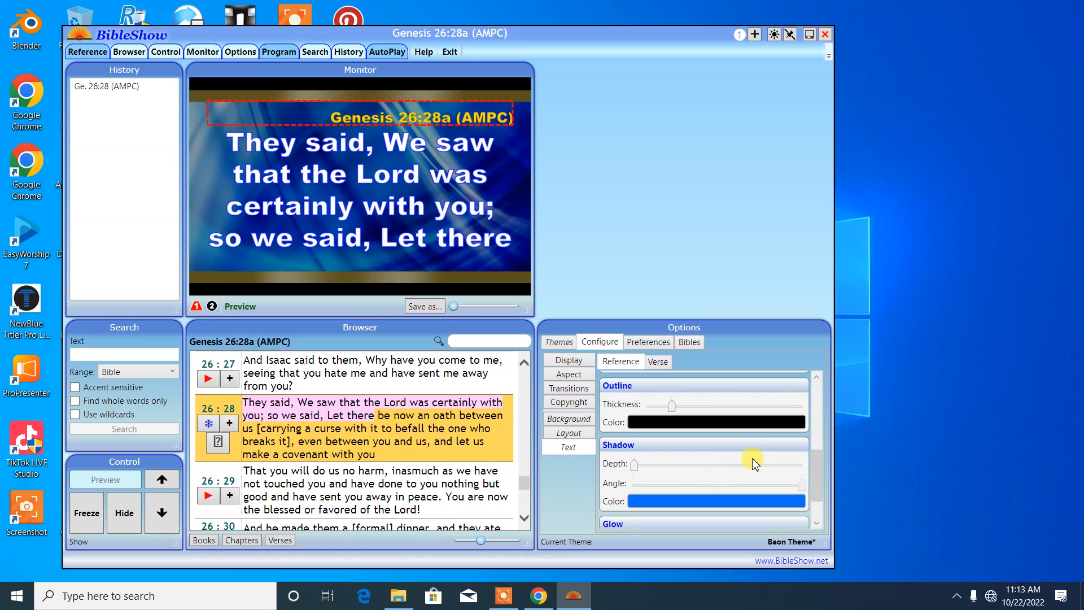
{"action": "scroll", "coordinate": [754, 462], "scroll_direction": "down", "scroll_amount": 1}
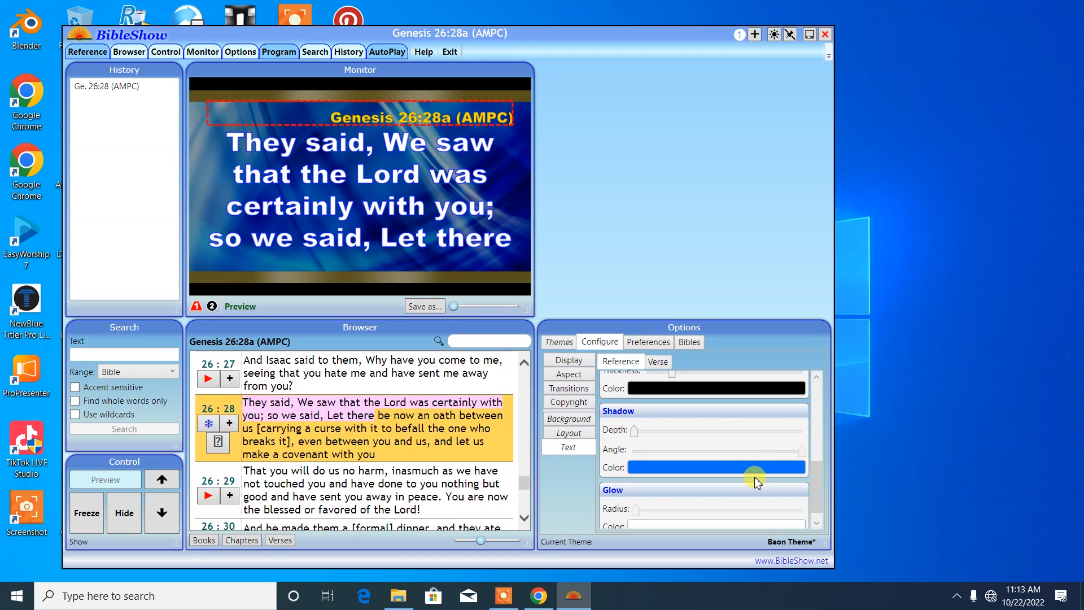
Step: Save the configured theme as Baon Theme in the Themes folder, replacing the existing file
{"action": "scroll", "coordinate": [755, 477], "scroll_direction": "down", "scroll_amount": 1}
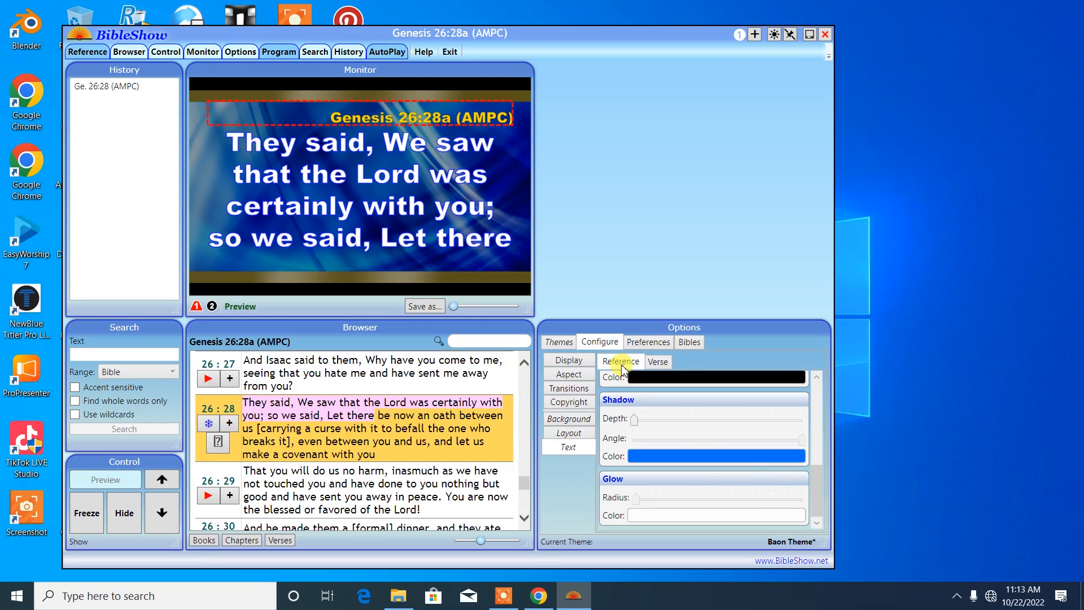
{"action": "left_click", "coordinate": [556, 342]}
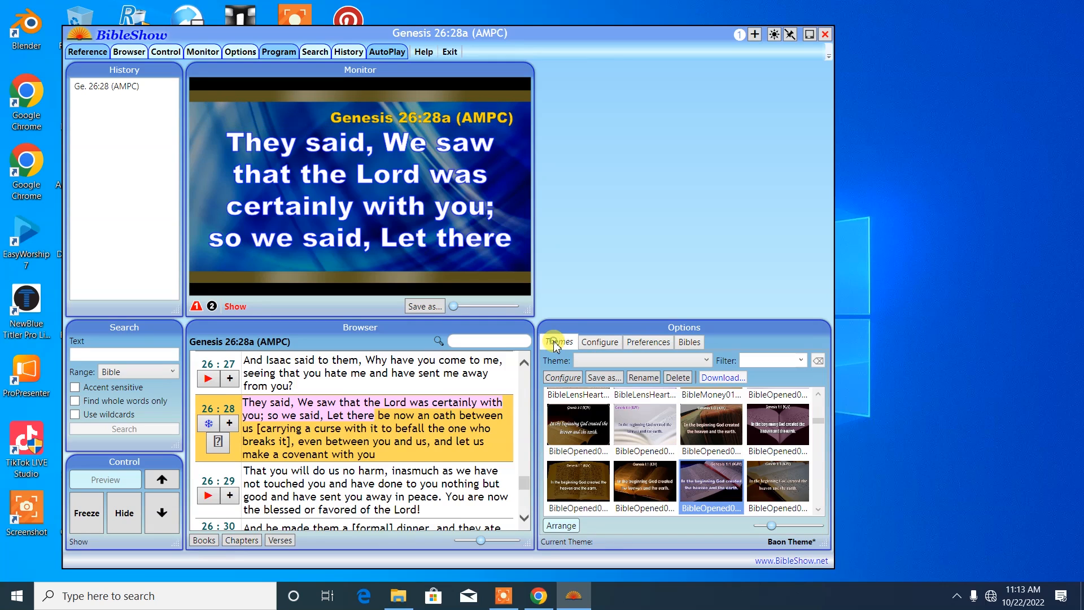
{"action": "left_click", "coordinate": [599, 377]}
{"action": "left_click", "coordinate": [503, 342]}
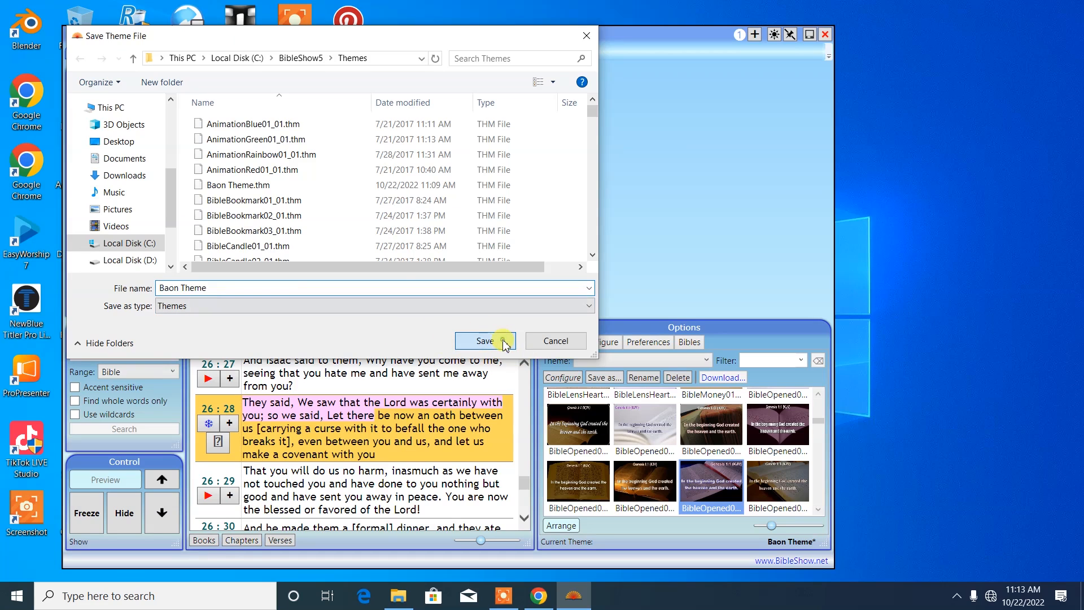
{"action": "left_click", "coordinate": [571, 347]}
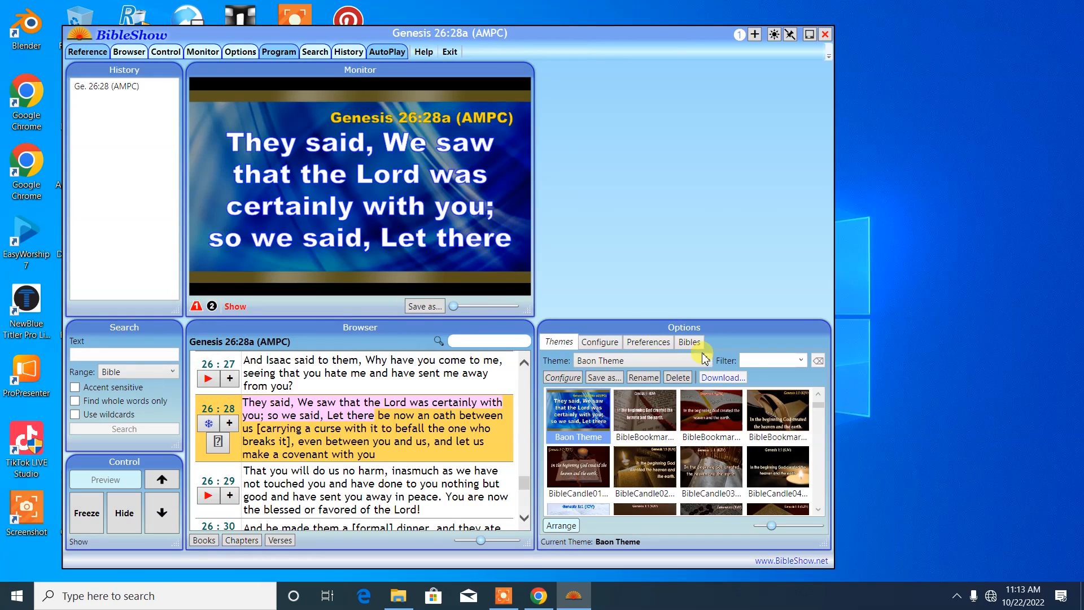
Step: Assign Baon Theme as the appearance theme of Display 2 and preview that display
{"action": "left_click", "coordinate": [597, 349]}
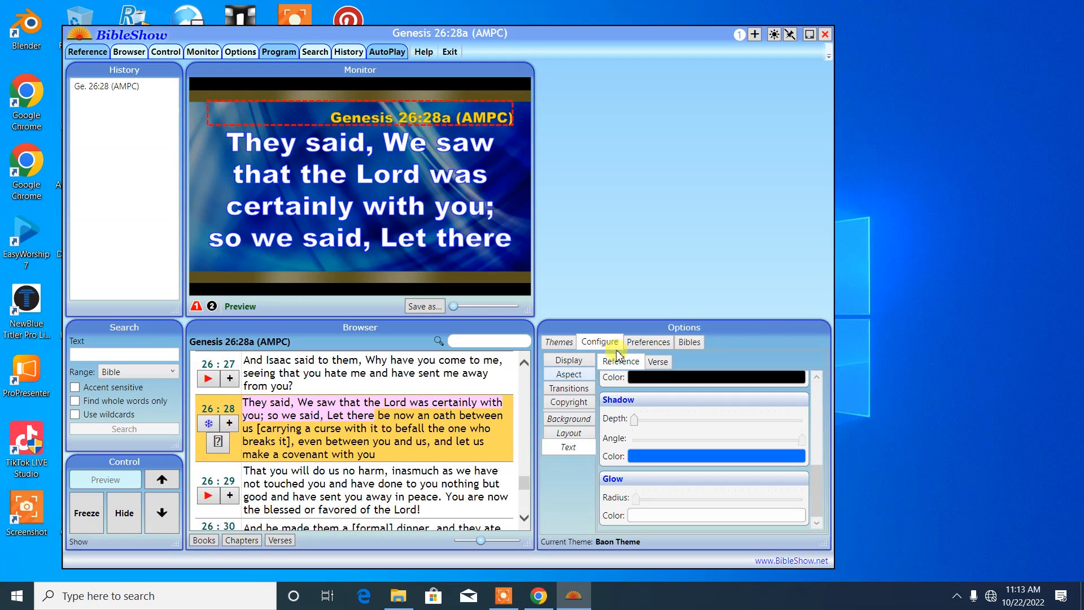
{"action": "left_click", "coordinate": [580, 362]}
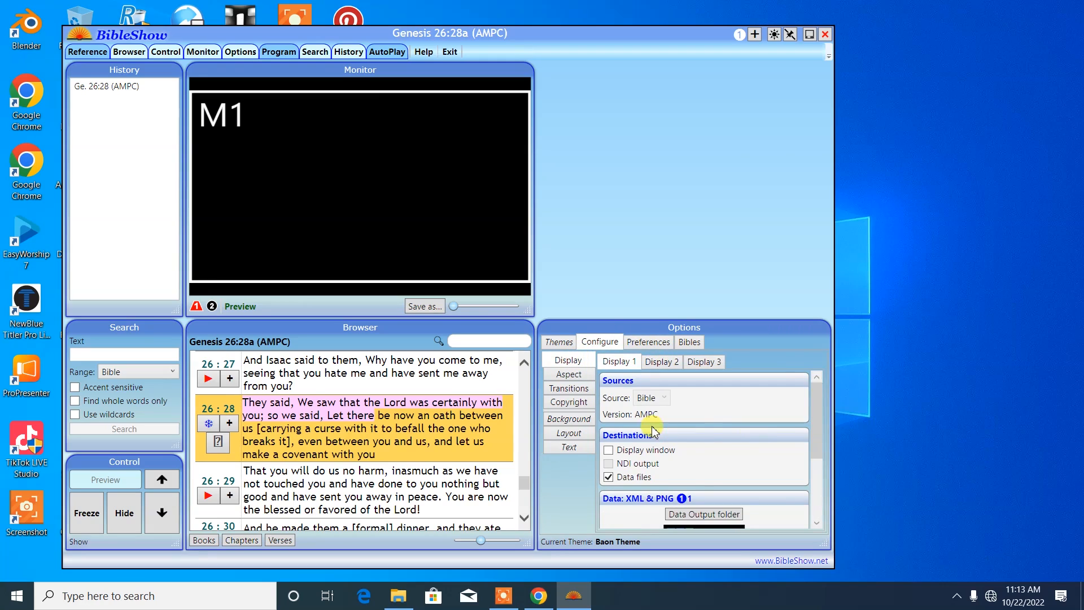
{"action": "scroll", "coordinate": [731, 406], "scroll_direction": "down", "scroll_amount": 3}
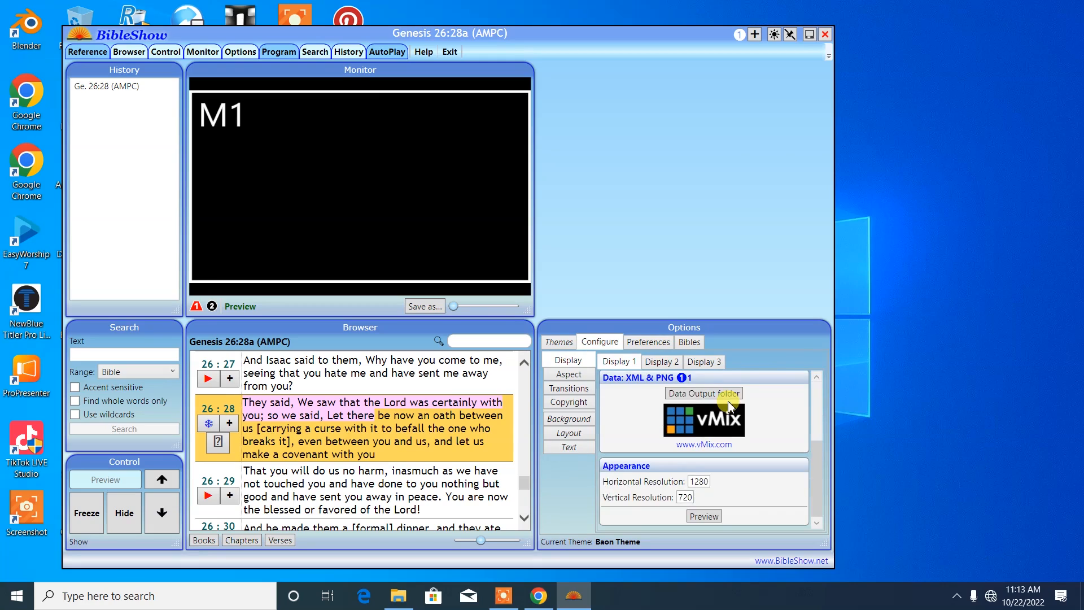
{"action": "scroll", "coordinate": [731, 406], "scroll_direction": "up", "scroll_amount": 3}
{"action": "scroll", "coordinate": [731, 407], "scroll_direction": "up", "scroll_amount": 1}
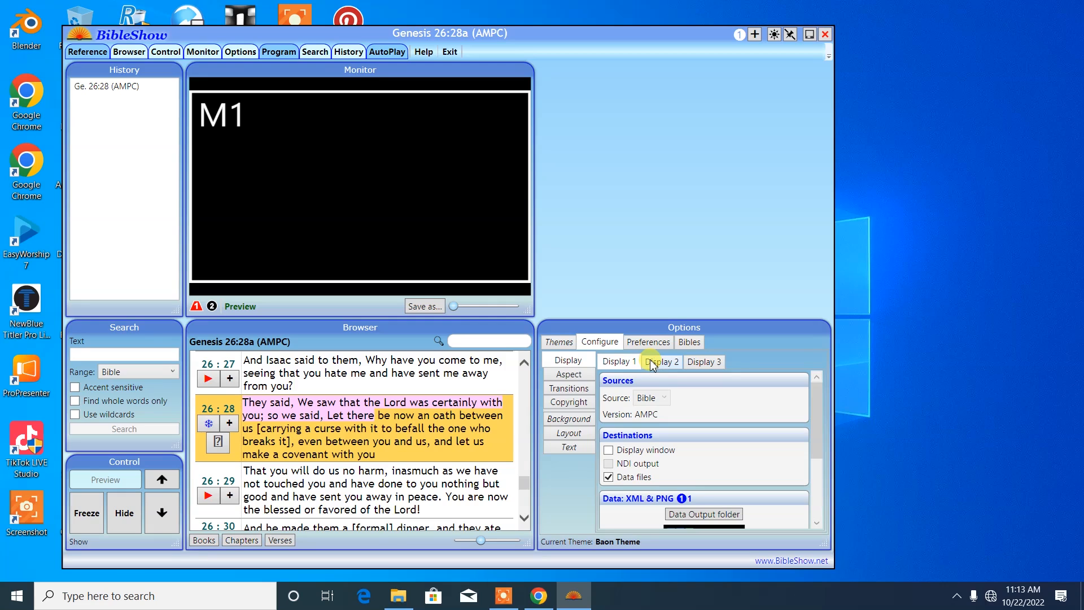
{"action": "left_click", "coordinate": [652, 363]}
{"action": "scroll", "coordinate": [727, 432], "scroll_direction": "down", "scroll_amount": 1}
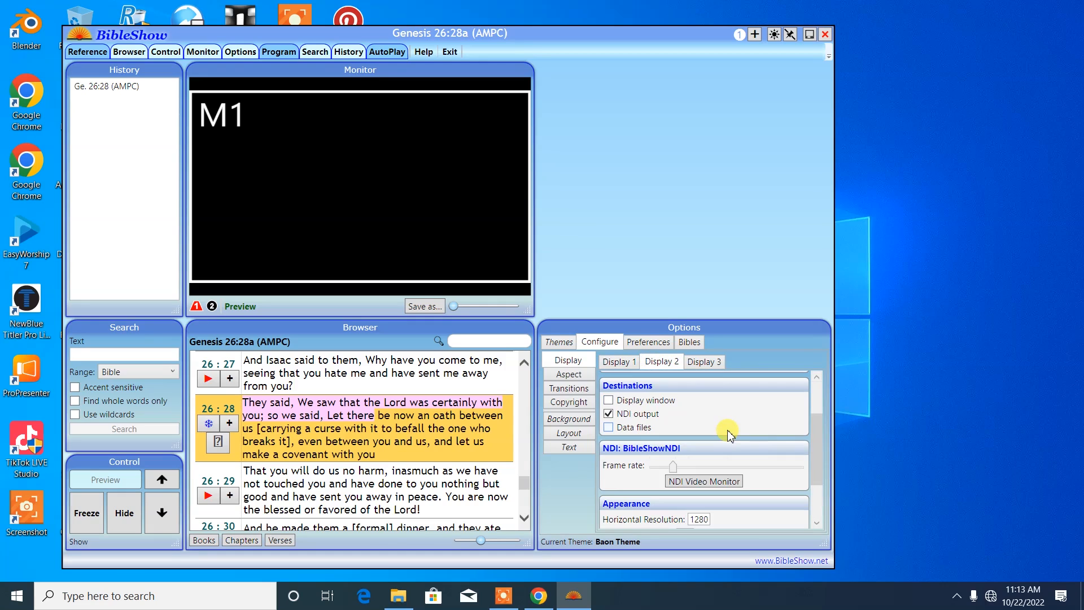
{"action": "scroll", "coordinate": [729, 437], "scroll_direction": "down", "scroll_amount": 2}
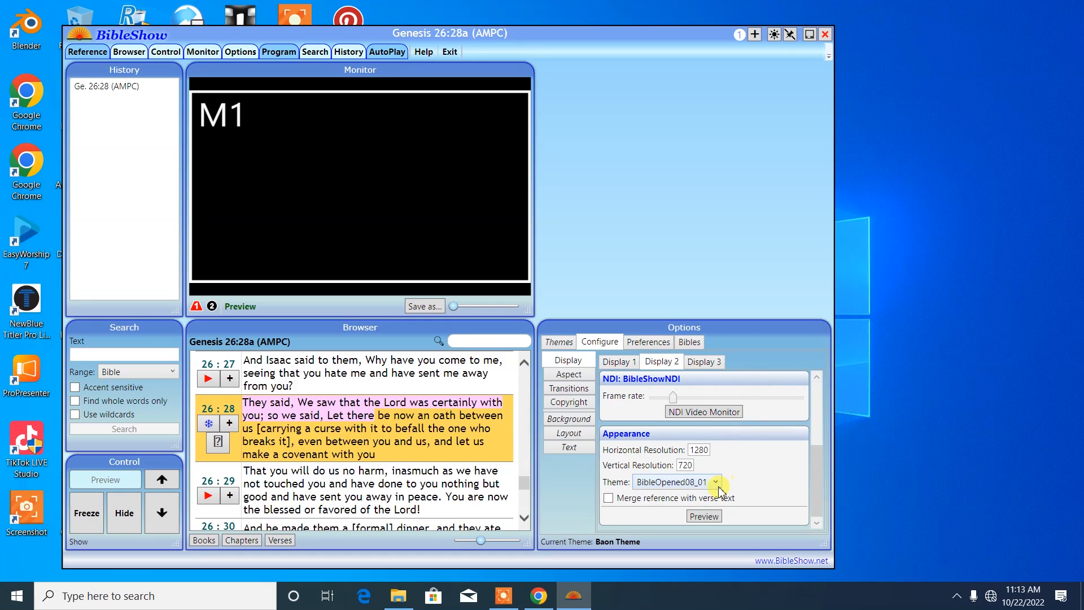
{"action": "left_click", "coordinate": [717, 484]}
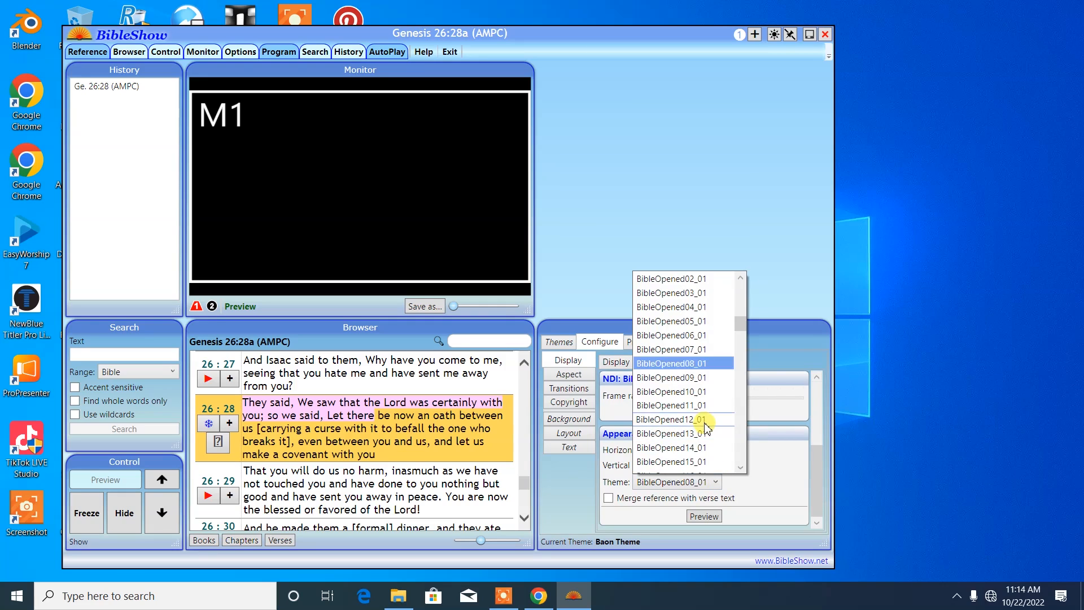
{"action": "scroll", "coordinate": [710, 415], "scroll_direction": "up", "scroll_amount": 6}
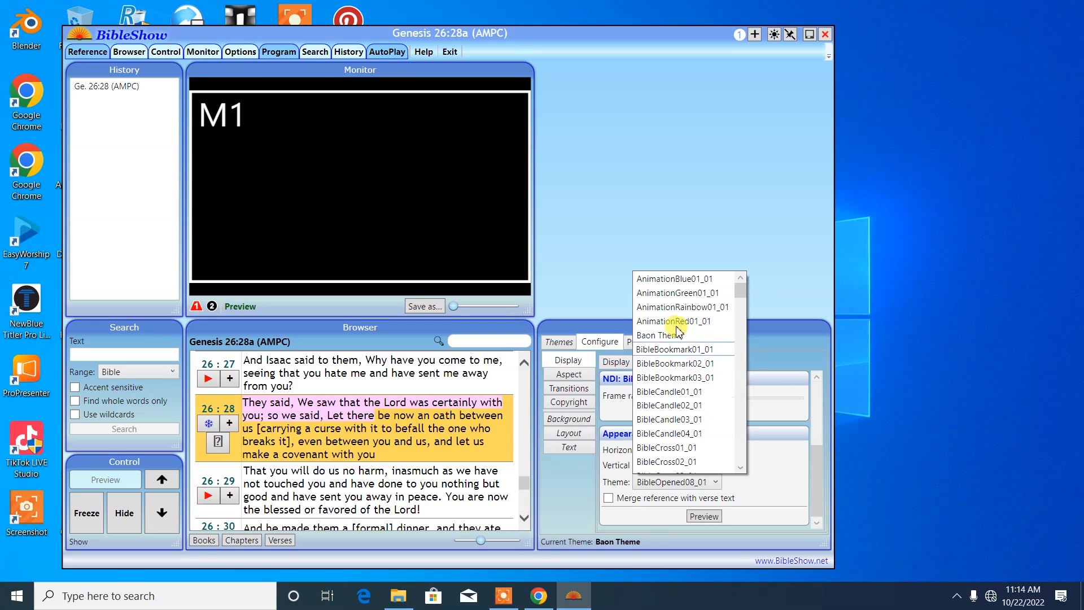
{"action": "left_click", "coordinate": [673, 336]}
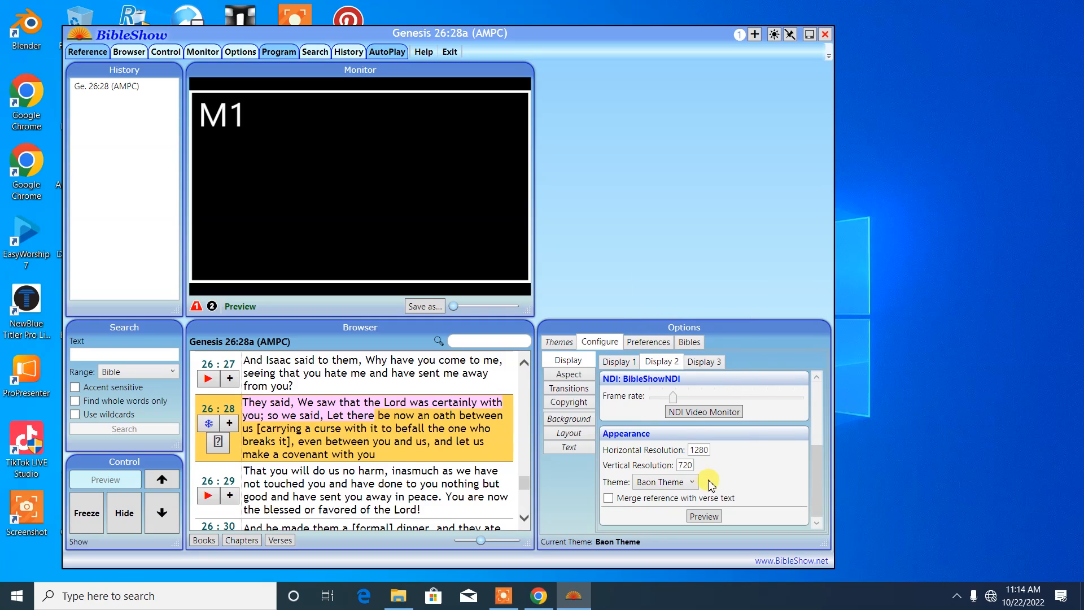
{"action": "left_click", "coordinate": [705, 516]}
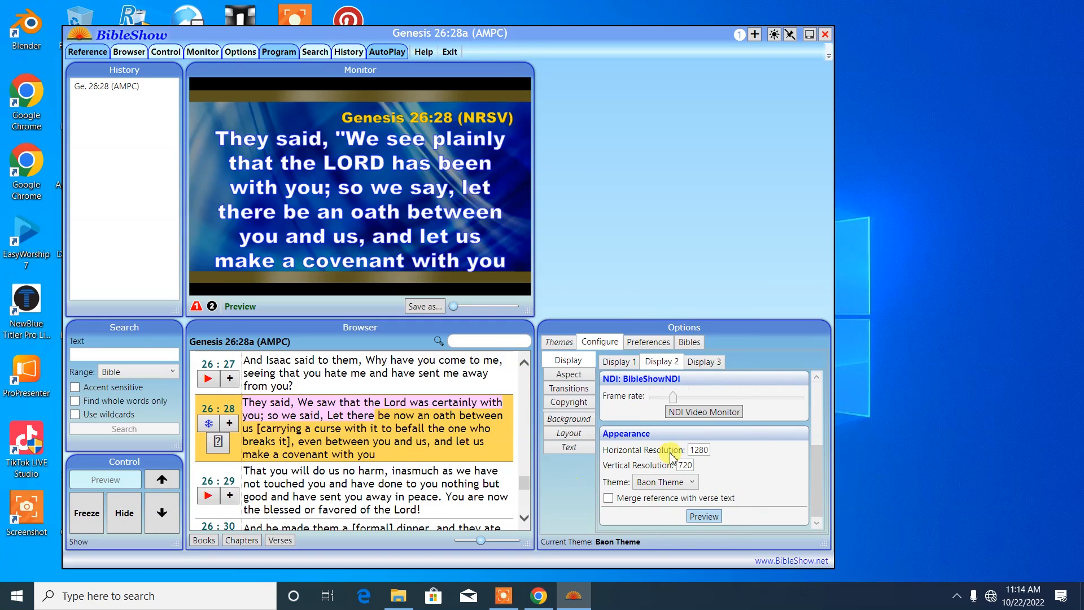
Step: Make Display 2 use the same Bible version as Display 1
{"action": "scroll", "coordinate": [765, 478], "scroll_direction": "up", "scroll_amount": 3}
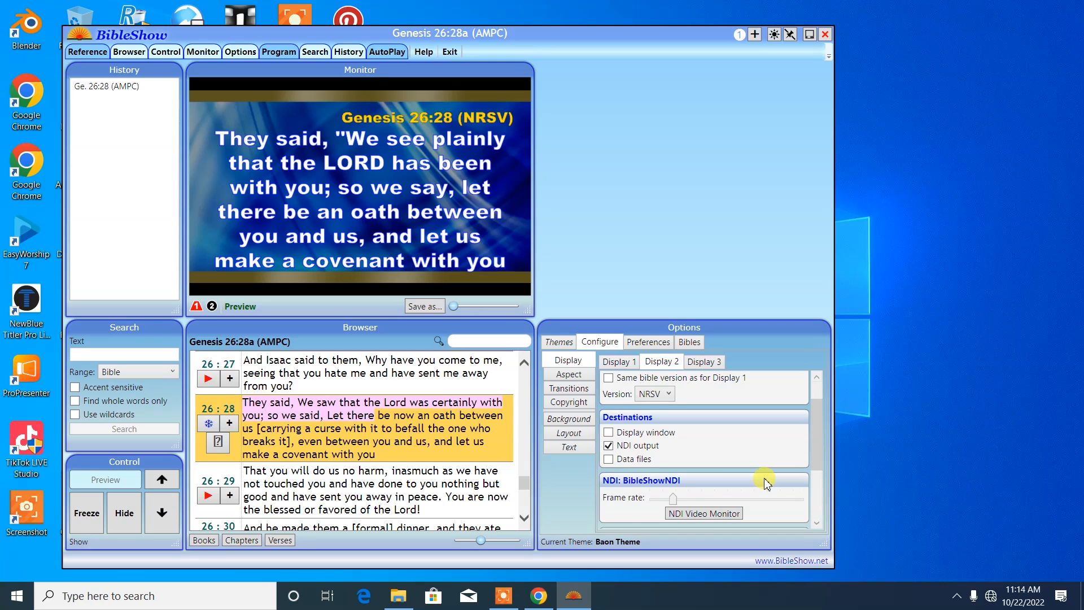
{"action": "scroll", "coordinate": [768, 481], "scroll_direction": "up", "scroll_amount": 2}
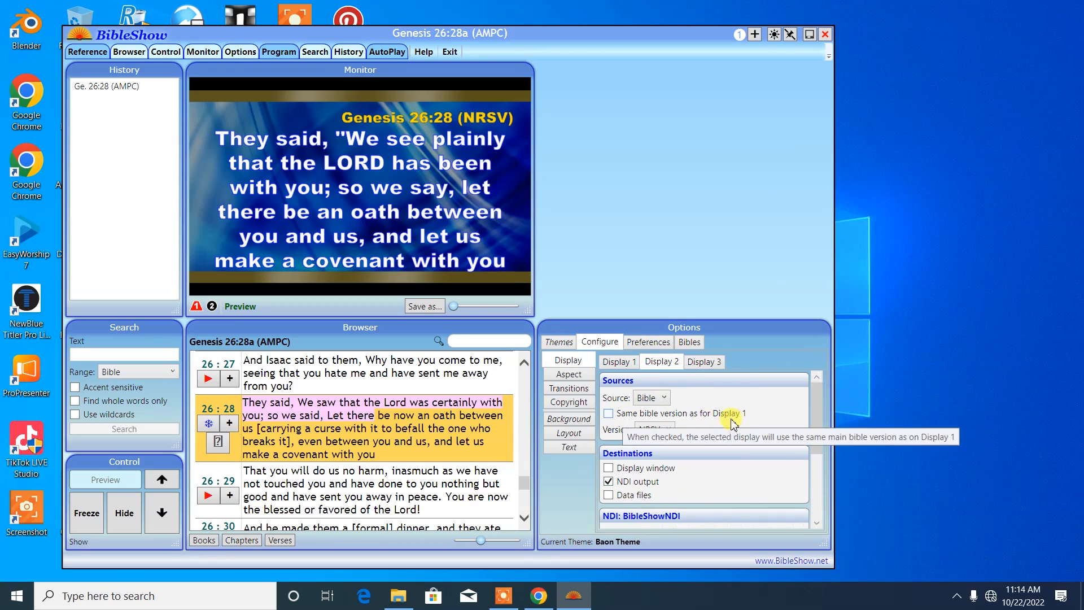
{"action": "left_click", "coordinate": [609, 414]}
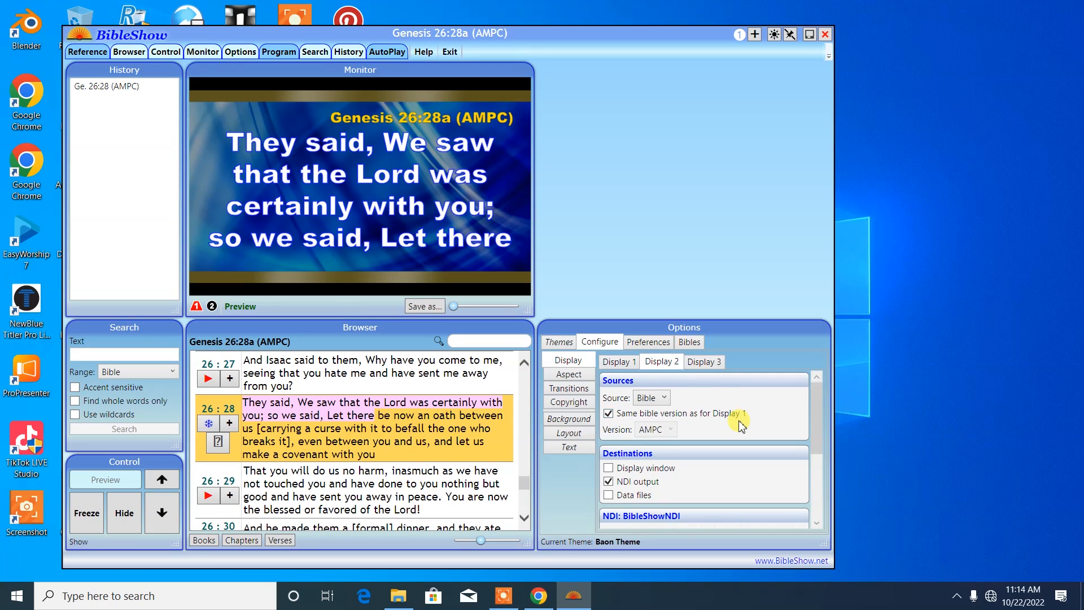
Step: Set Display 2's horizontal resolution to 1920 and its vertical resolution to 400
{"action": "scroll", "coordinate": [739, 422], "scroll_direction": "down", "scroll_amount": 1}
{"action": "scroll", "coordinate": [741, 424], "scroll_direction": "down", "scroll_amount": 3}
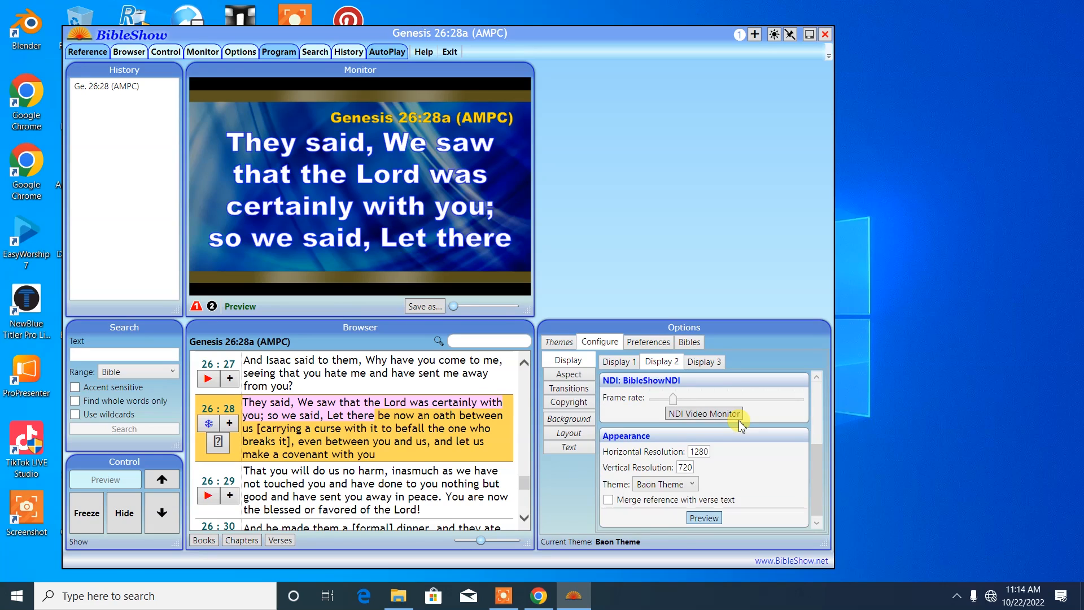
{"action": "double_click", "coordinate": [694, 452]}
{"action": "type", "text": "1920"}
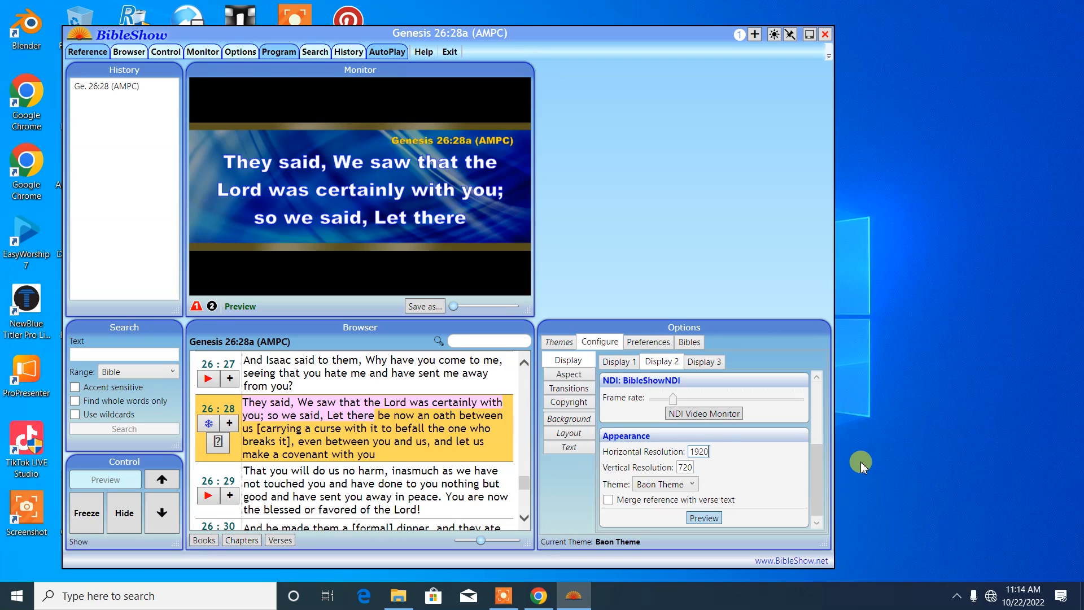
{"action": "left_click", "coordinate": [680, 466]}
{"action": "key", "text": "BackSpace"}
{"action": "key", "text": "BackSpace"}
{"action": "key", "text": "BackSpace"}
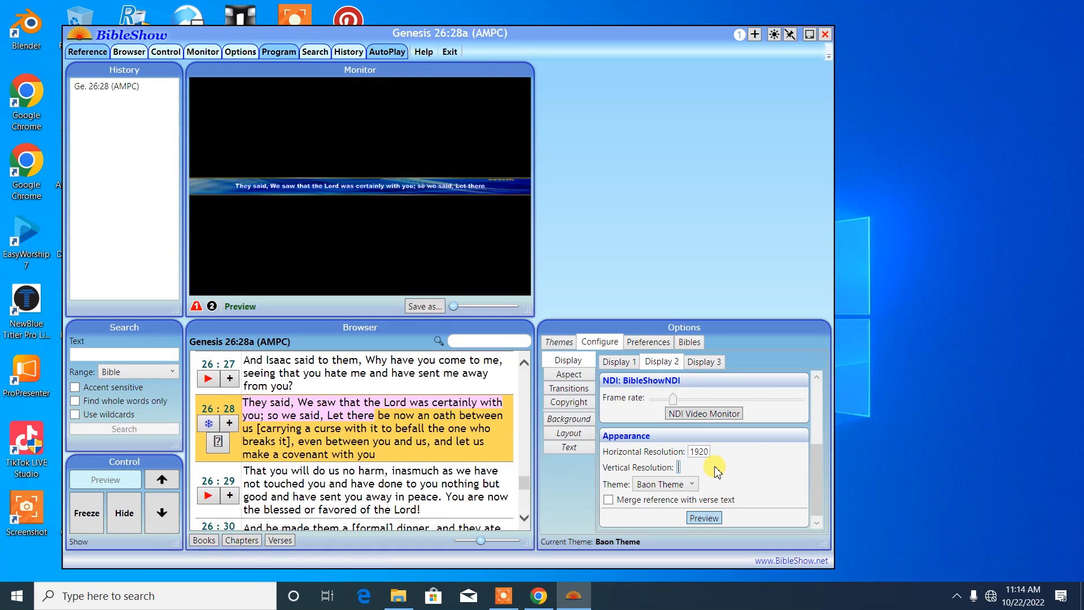
{"action": "type", "text": "400"}
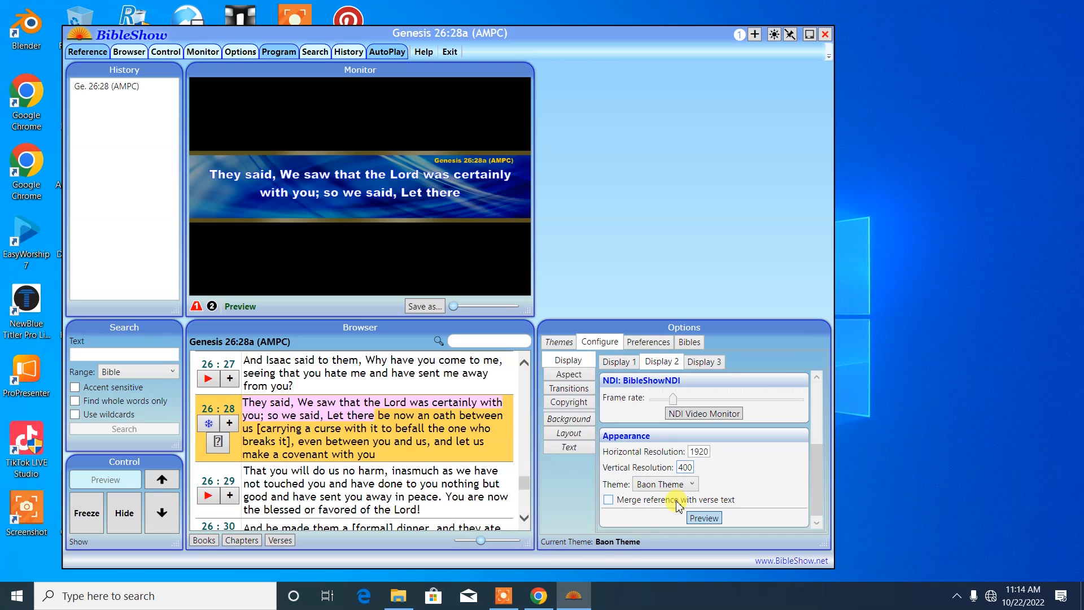
Step: Save the current theme again under the name Baon Theme, overwriting its theme file
{"action": "scroll", "coordinate": [770, 451], "scroll_direction": "down", "scroll_amount": 1}
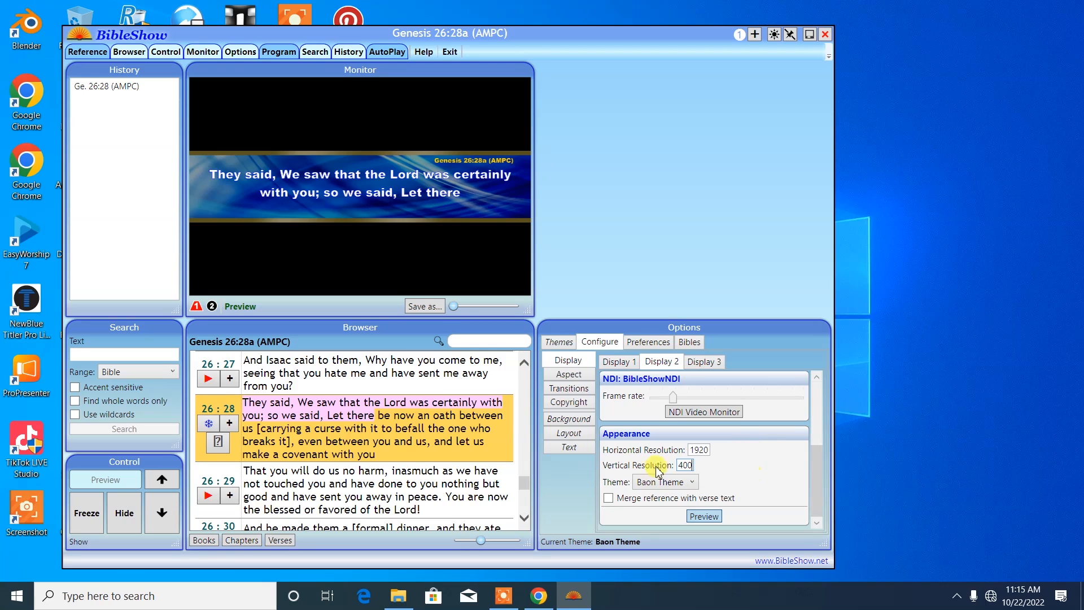
{"action": "scroll", "coordinate": [789, 464], "scroll_direction": "up", "scroll_amount": 3}
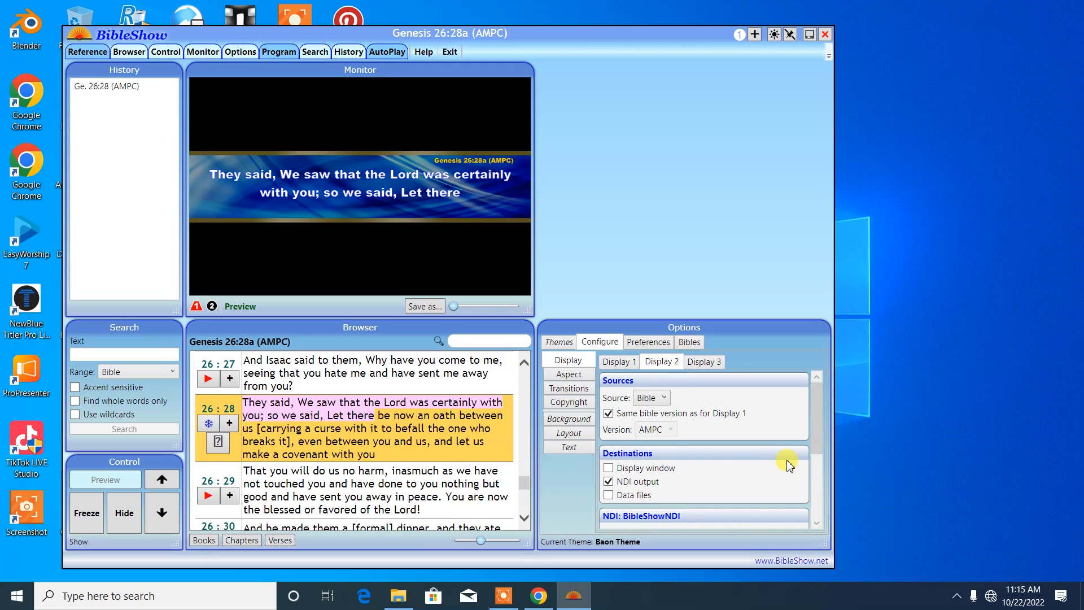
{"action": "scroll", "coordinate": [731, 446], "scroll_direction": "down", "scroll_amount": 4}
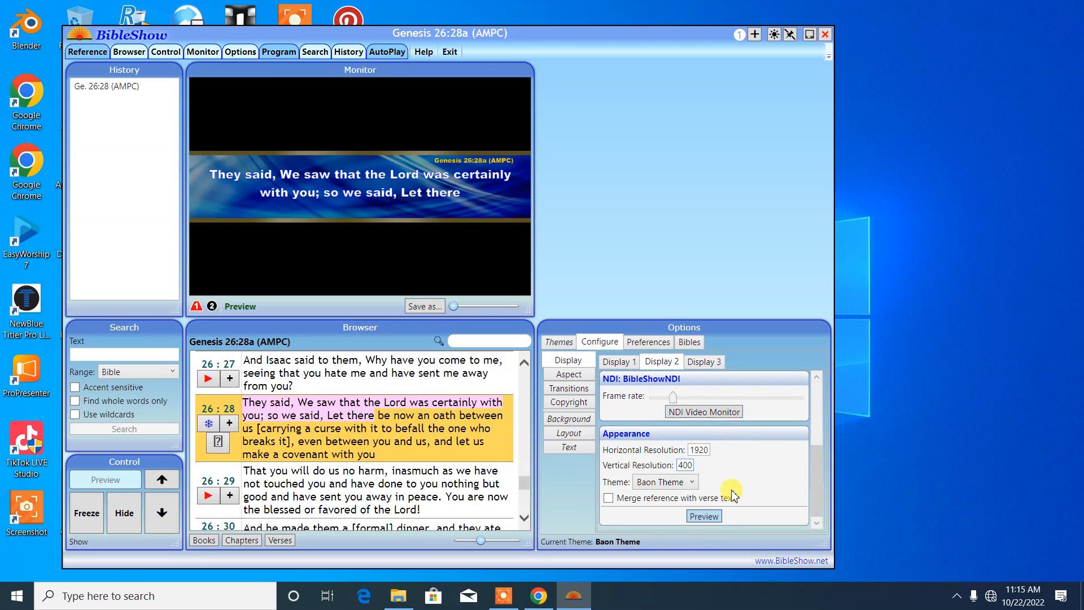
{"action": "left_click", "coordinate": [555, 342]}
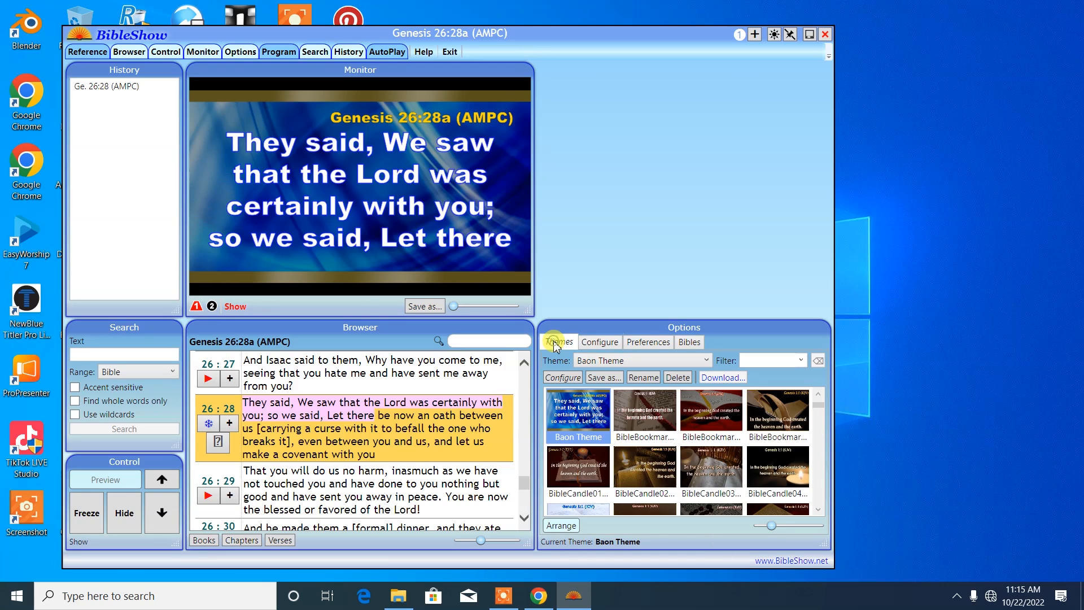
{"action": "left_click", "coordinate": [603, 378]}
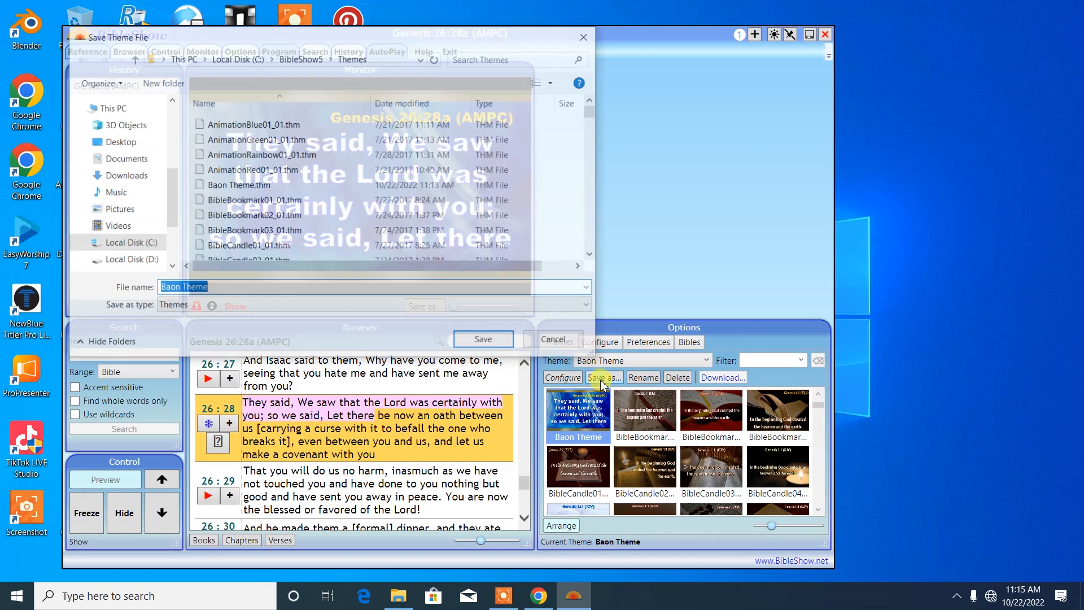
{"action": "left_click", "coordinate": [484, 341]}
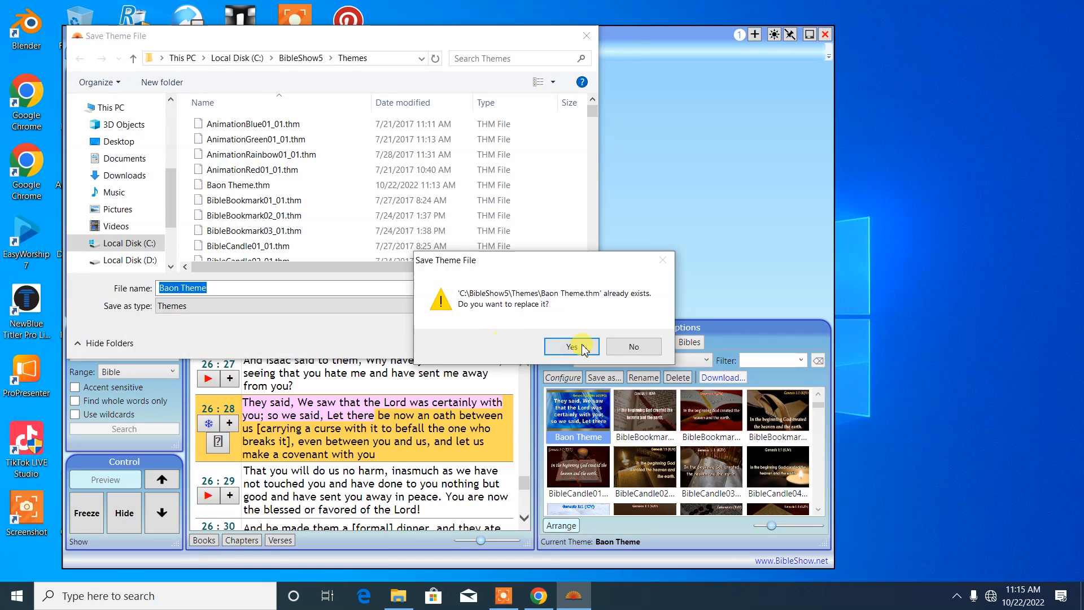
{"action": "left_click", "coordinate": [572, 346]}
Step: Preview Display 2 and try vertical resolutions of 500 and 450, returning the value to 400
{"action": "left_click", "coordinate": [599, 341]}
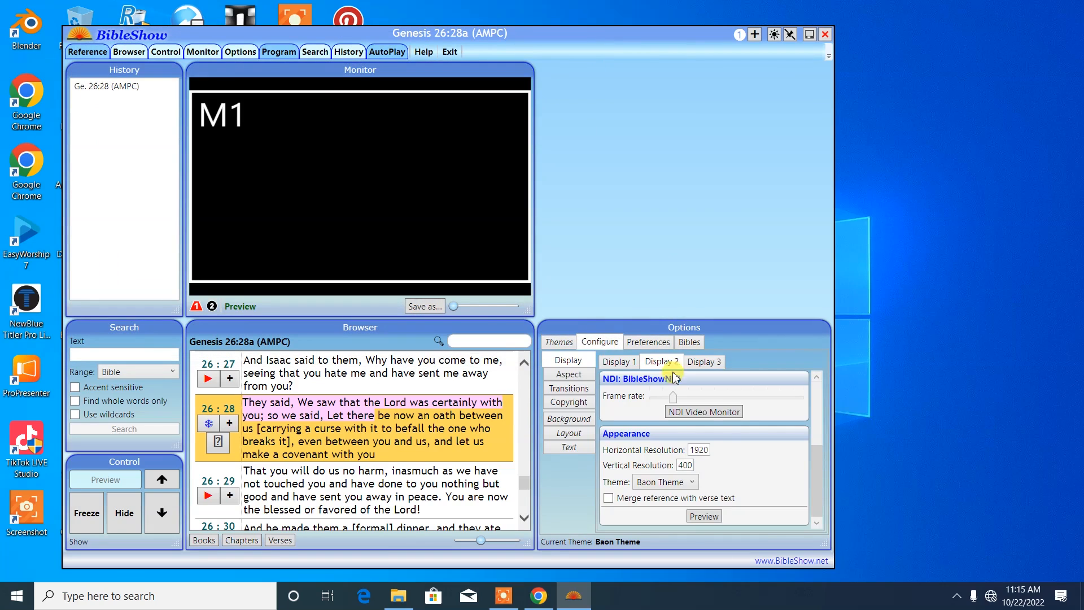
{"action": "left_click", "coordinate": [701, 515]}
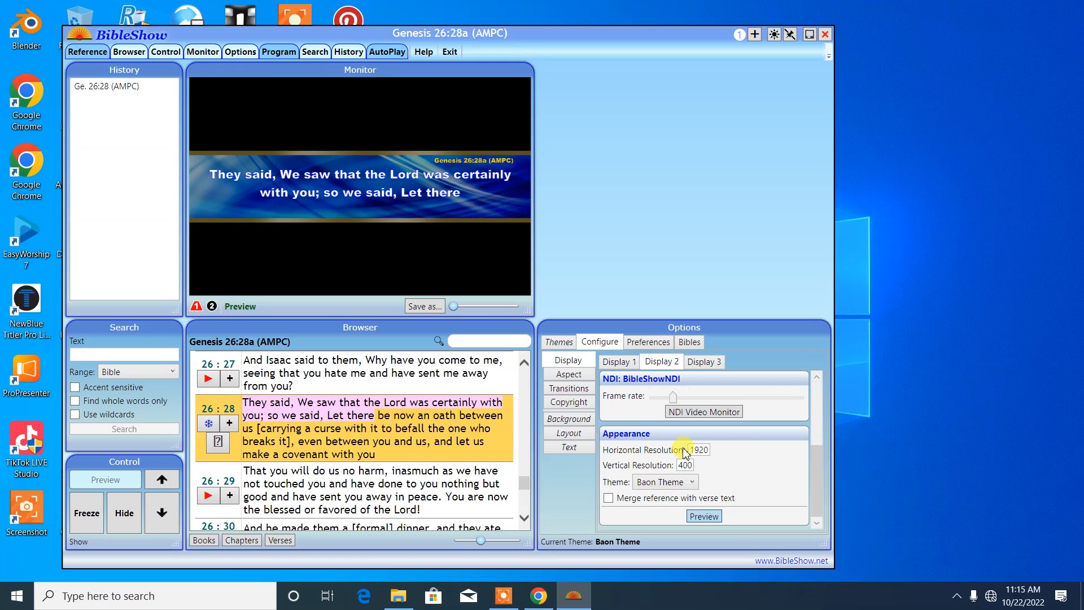
{"action": "double_click", "coordinate": [682, 466]}
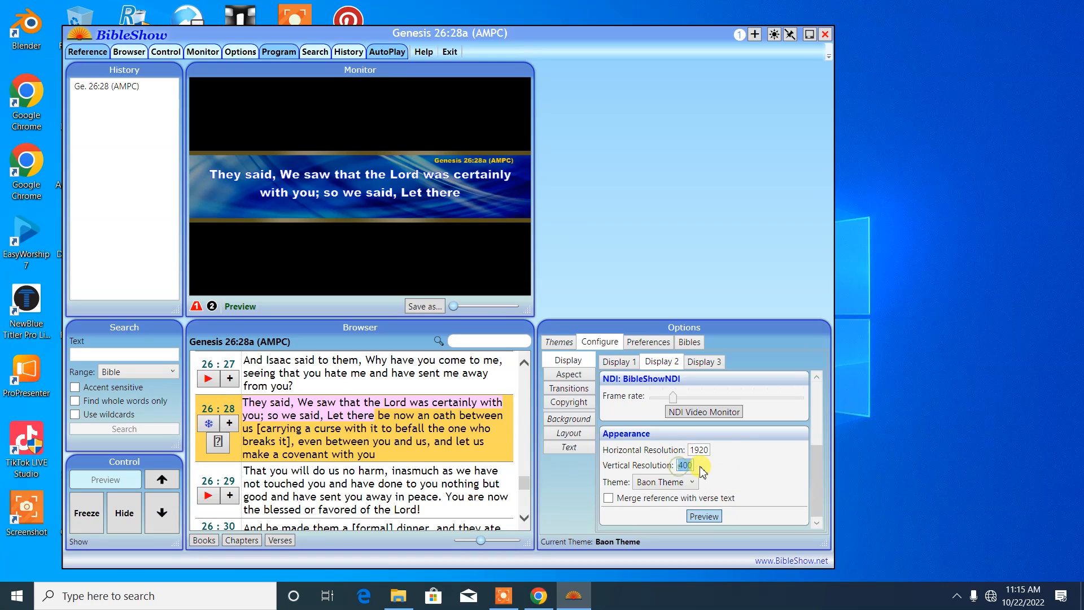
{"action": "type", "text": "500"}
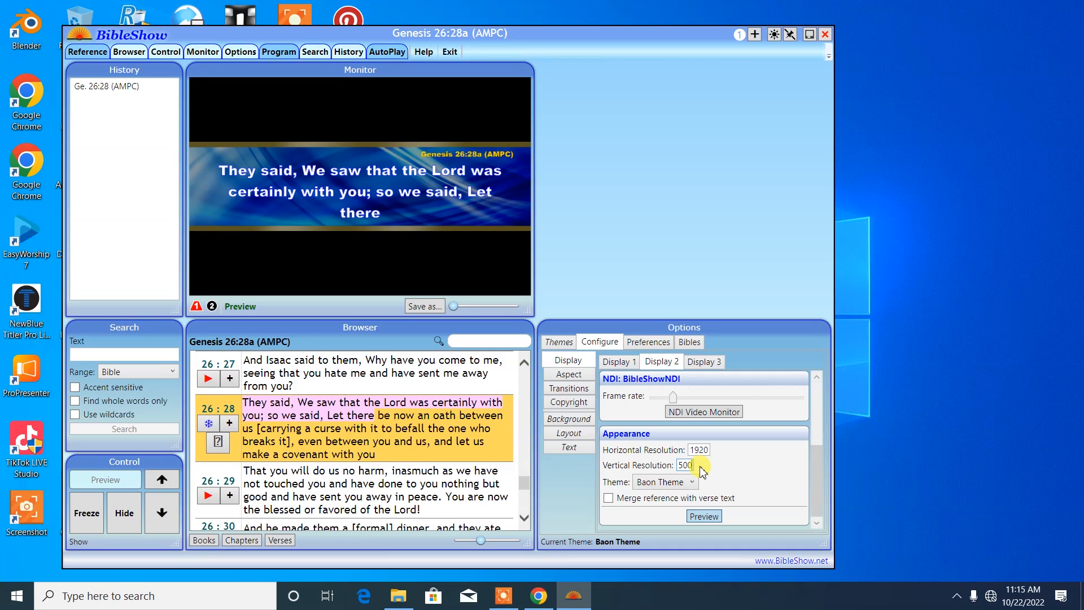
{"action": "key", "text": "BackSpace"}
{"action": "key", "text": "BackSpace"}
{"action": "key", "text": "BackSpace"}
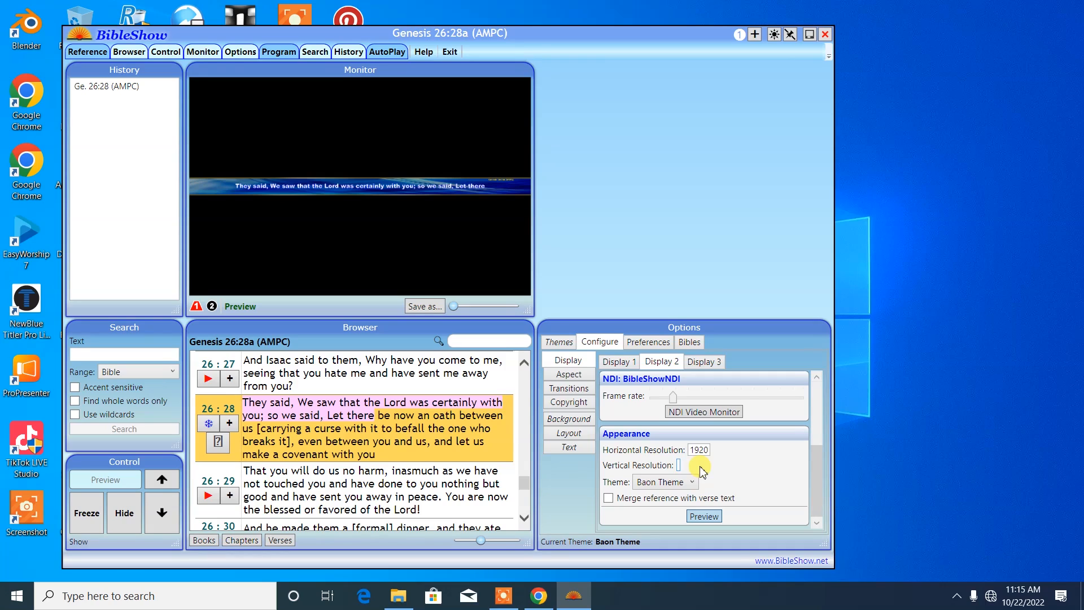
{"action": "type", "text": "450"}
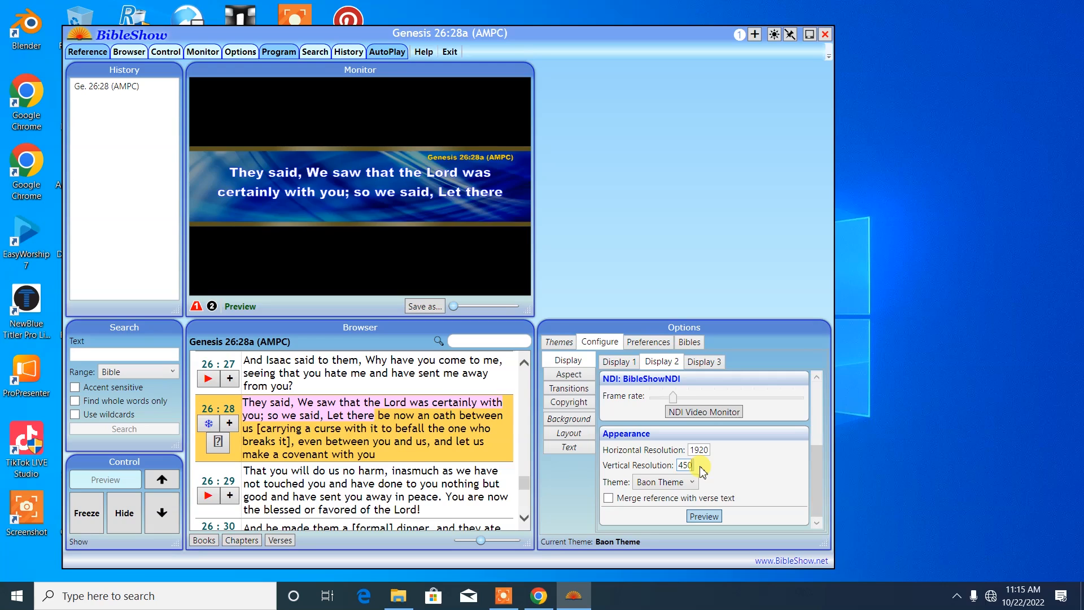
{"action": "key", "text": "BackSpace"}
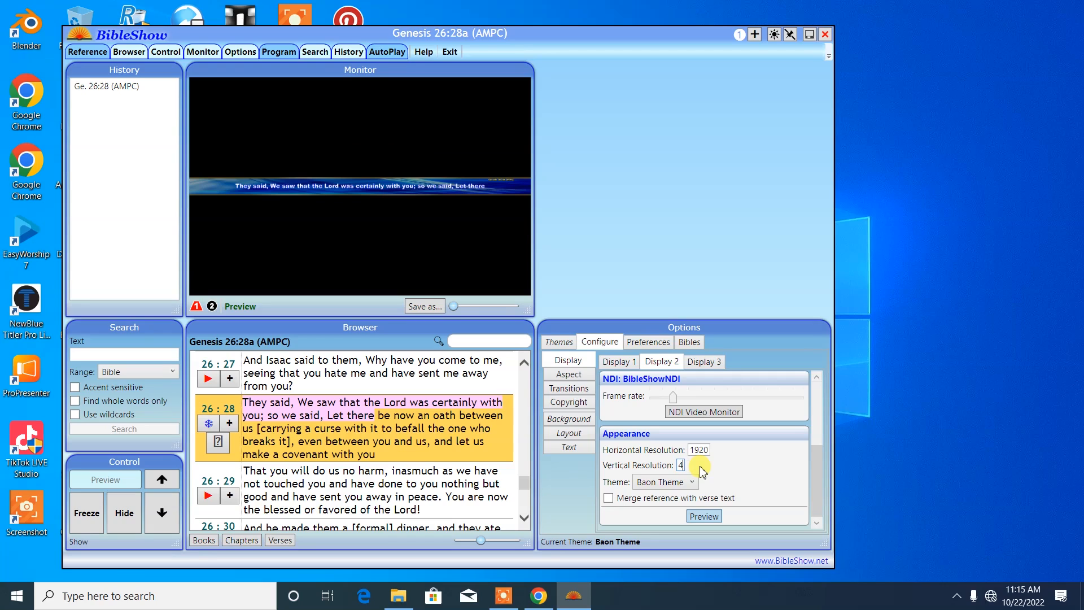
{"action": "type", "text": "00"}
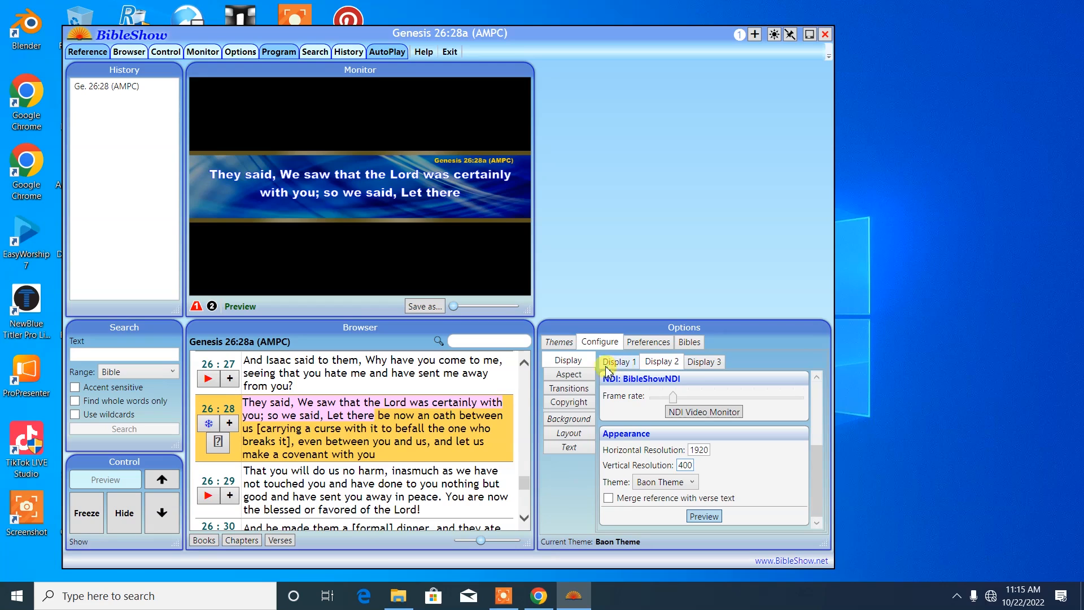
Step: Review the theme's text settings for the reference and for the verse, including font, shadow and glow
{"action": "left_click", "coordinate": [580, 447]}
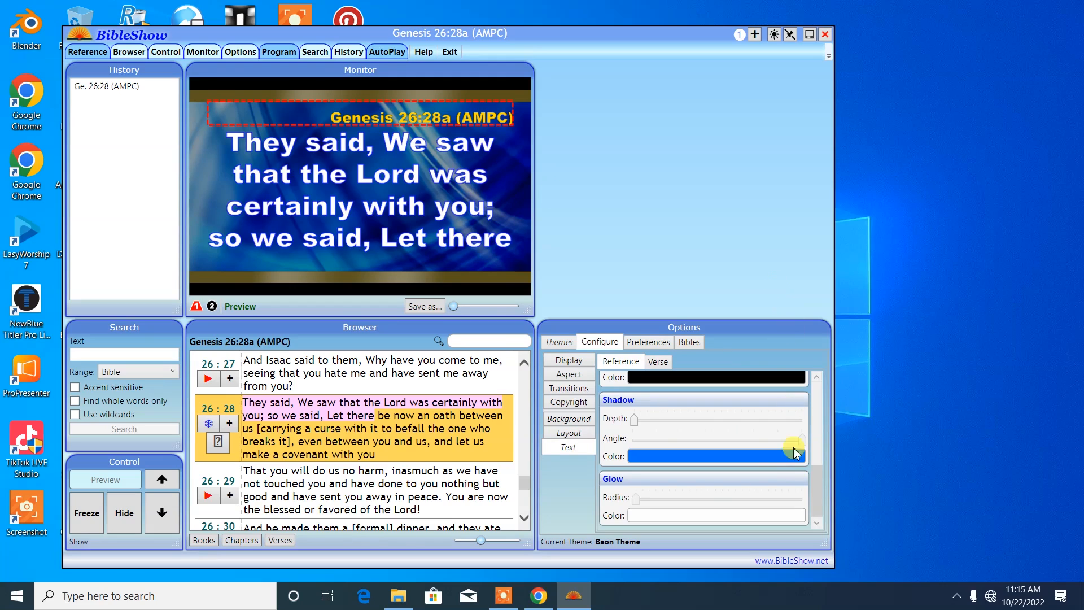
{"action": "left_click_drag", "start_coordinate": [821, 480], "coordinate": [820, 399]}
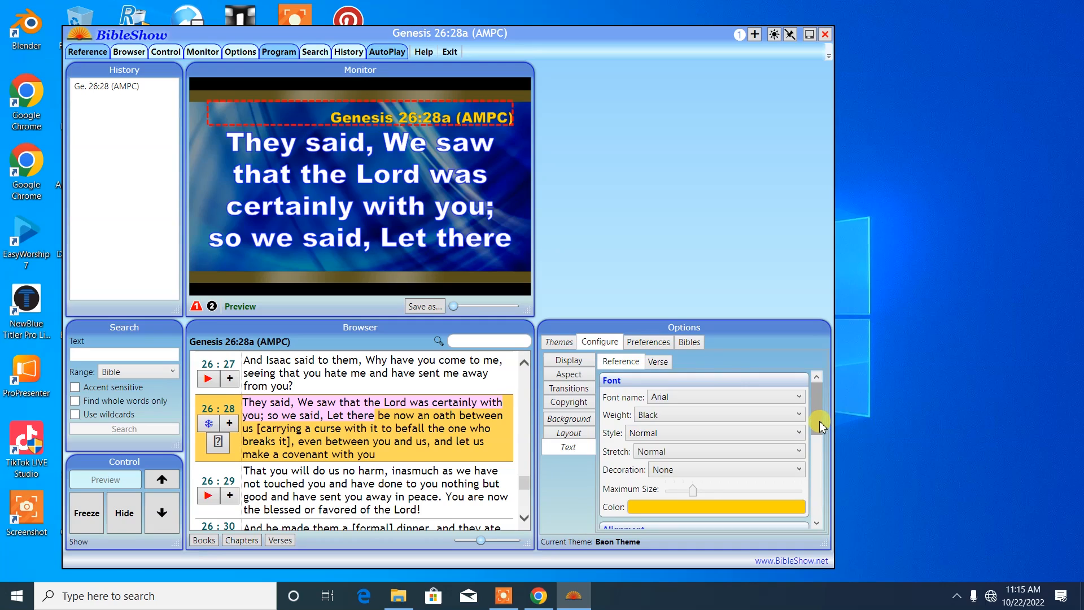
{"action": "left_click_drag", "start_coordinate": [820, 422], "coordinate": [820, 381]}
{"action": "left_click", "coordinate": [659, 364]}
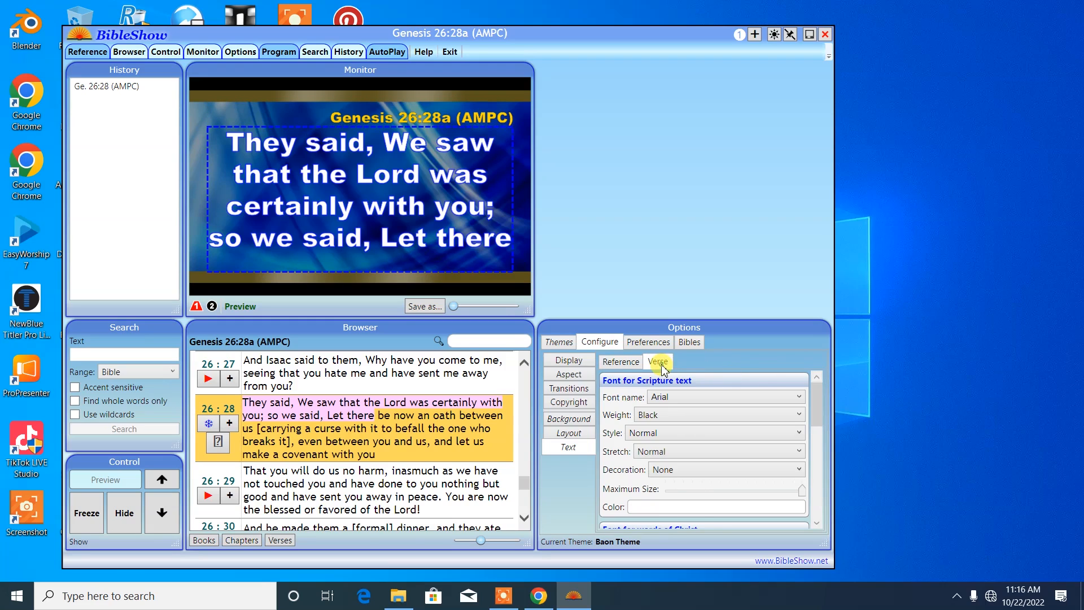
{"action": "left_click_drag", "start_coordinate": [819, 410], "coordinate": [811, 359]}
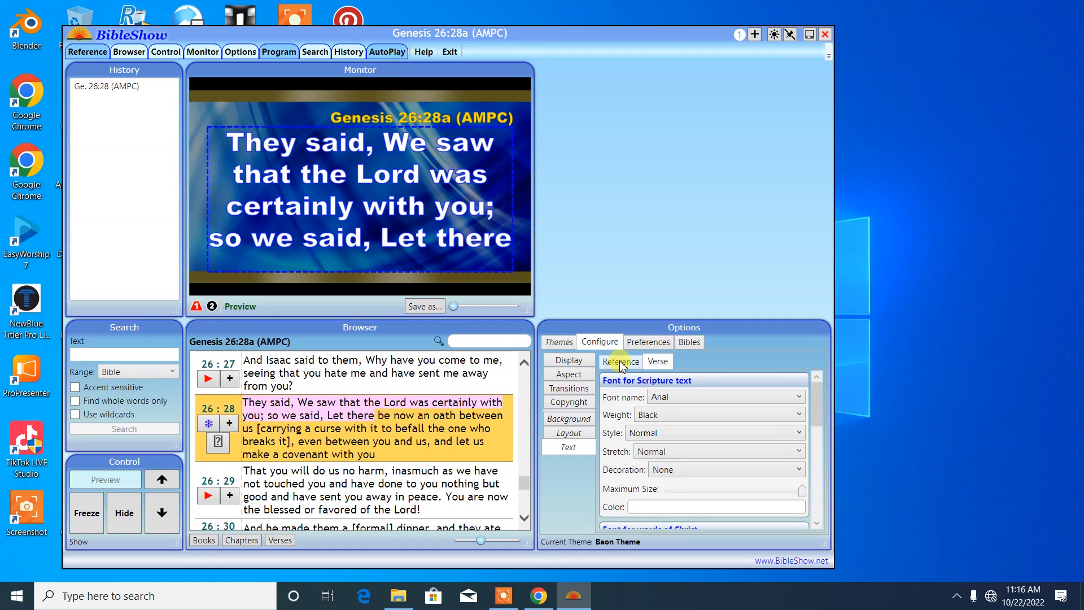
Step: Reduce the layout's text margin to 4.2 and try the layout with Symmetrical off, restoring it to on
{"action": "left_click", "coordinate": [587, 435]}
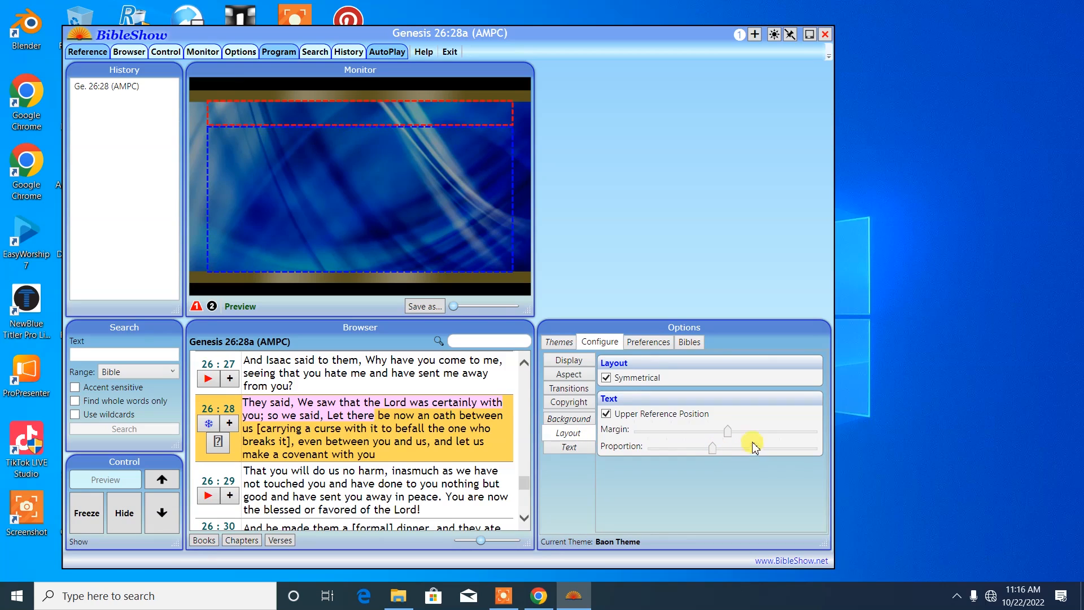
{"action": "mouse_move", "coordinate": [728, 434]}
{"action": "left_mouse_down"}
{"action": "mouse_move", "coordinate": [744, 436]}
{"action": "mouse_move", "coordinate": [713, 434]}
{"action": "left_mouse_up"}
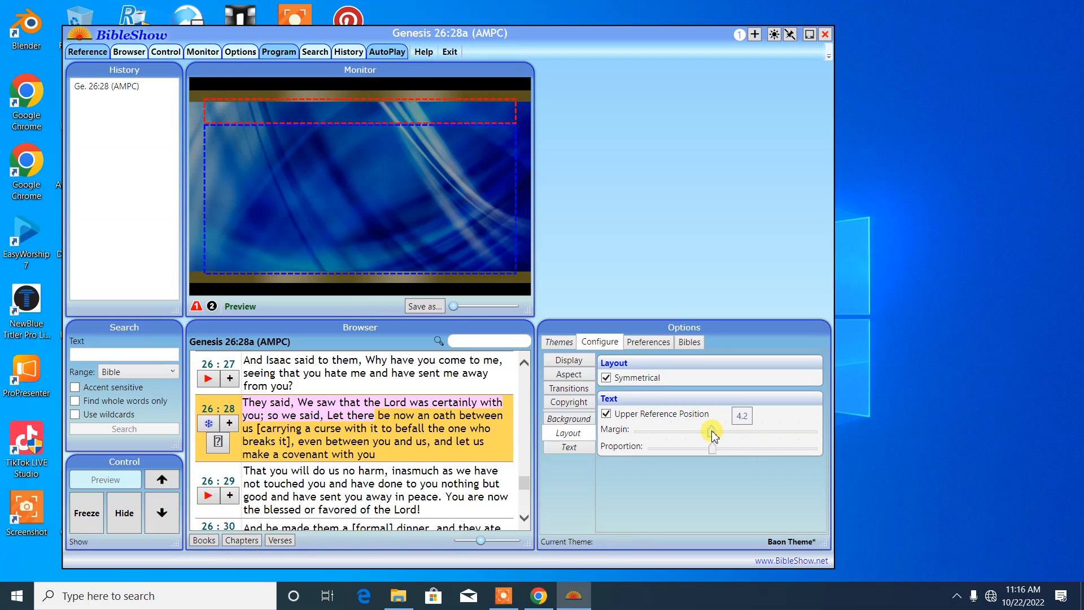
{"action": "left_click", "coordinate": [723, 432]}
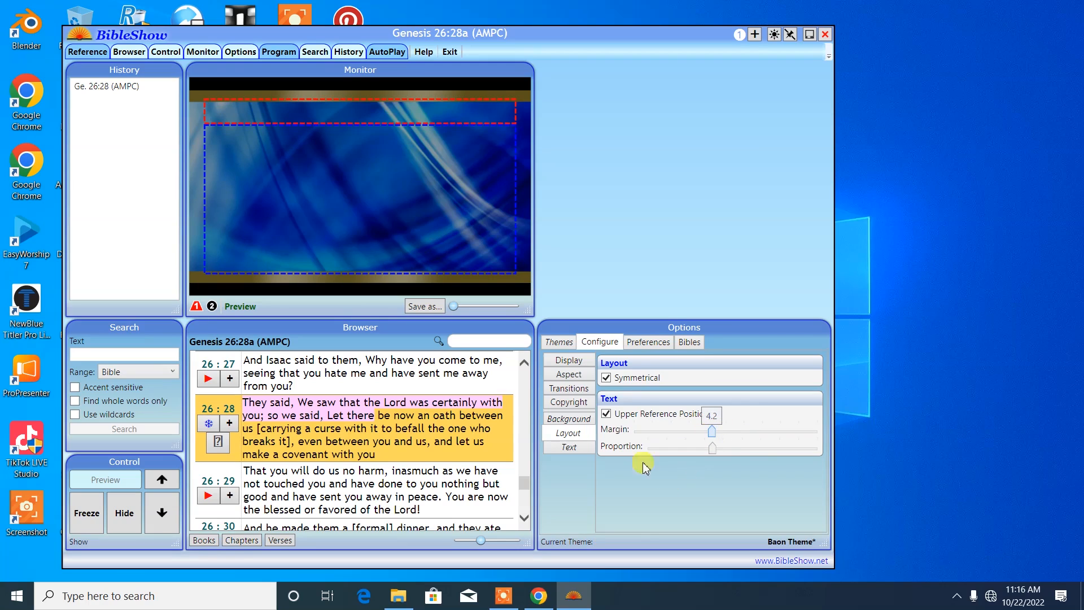
{"action": "left_click", "coordinate": [605, 378]}
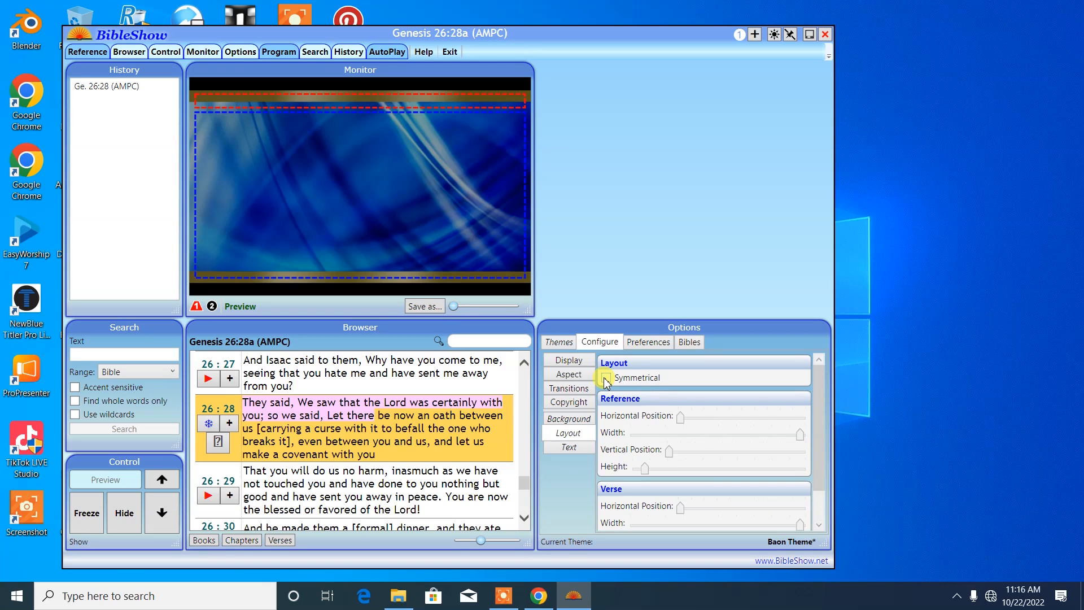
{"action": "left_click", "coordinate": [606, 377]}
Step: Try the Babylon5 font for the verse's scripture text
{"action": "left_click", "coordinate": [569, 447]}
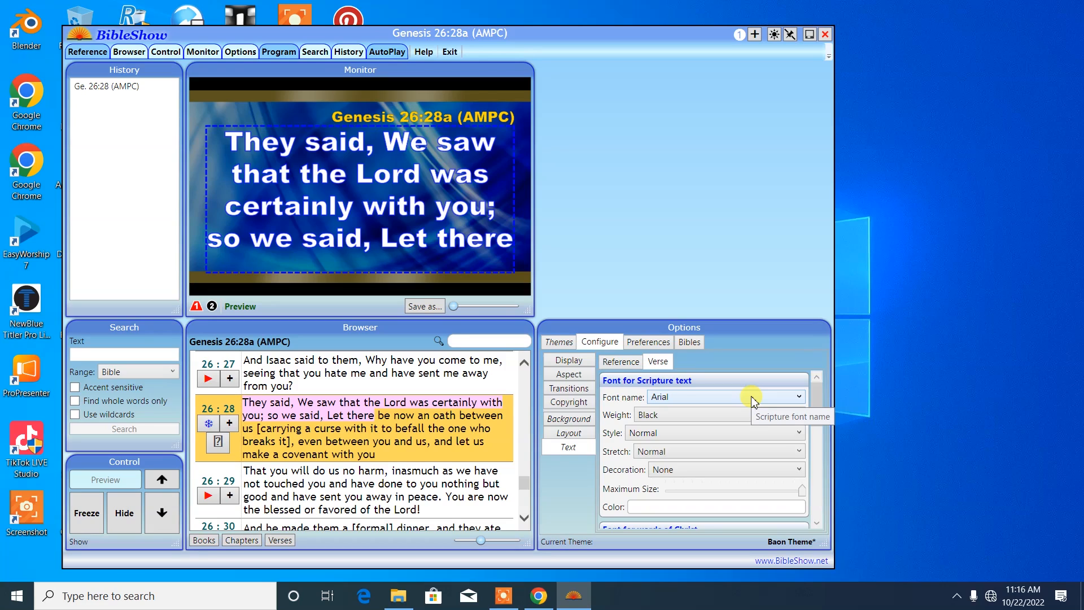
{"action": "left_click", "coordinate": [700, 417]}
{"action": "left_click", "coordinate": [700, 417]}
{"action": "left_click", "coordinate": [715, 398]}
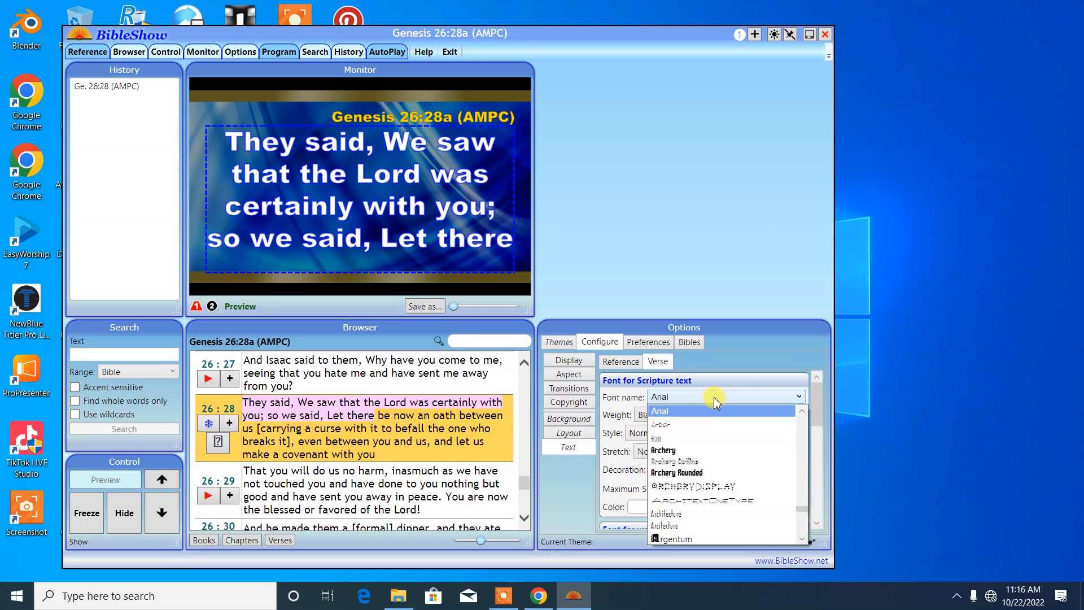
{"action": "scroll", "coordinate": [721, 485], "scroll_direction": "down", "scroll_amount": 4}
{"action": "scroll", "coordinate": [725, 494], "scroll_direction": "down", "scroll_amount": 3}
{"action": "scroll", "coordinate": [726, 494], "scroll_direction": "down", "scroll_amount": 5}
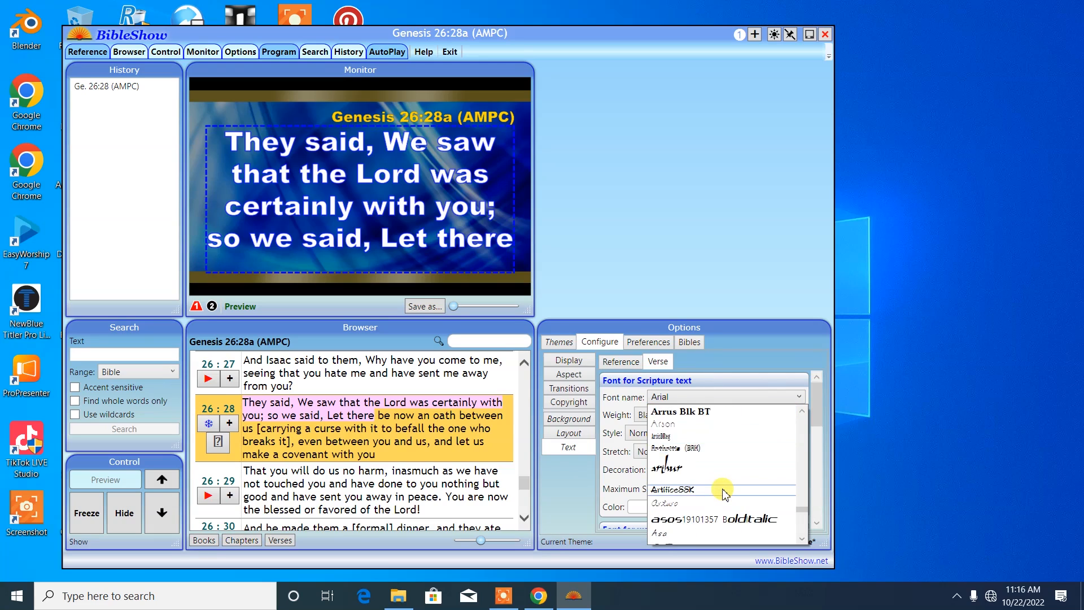
{"action": "scroll", "coordinate": [725, 494], "scroll_direction": "down", "scroll_amount": 3}
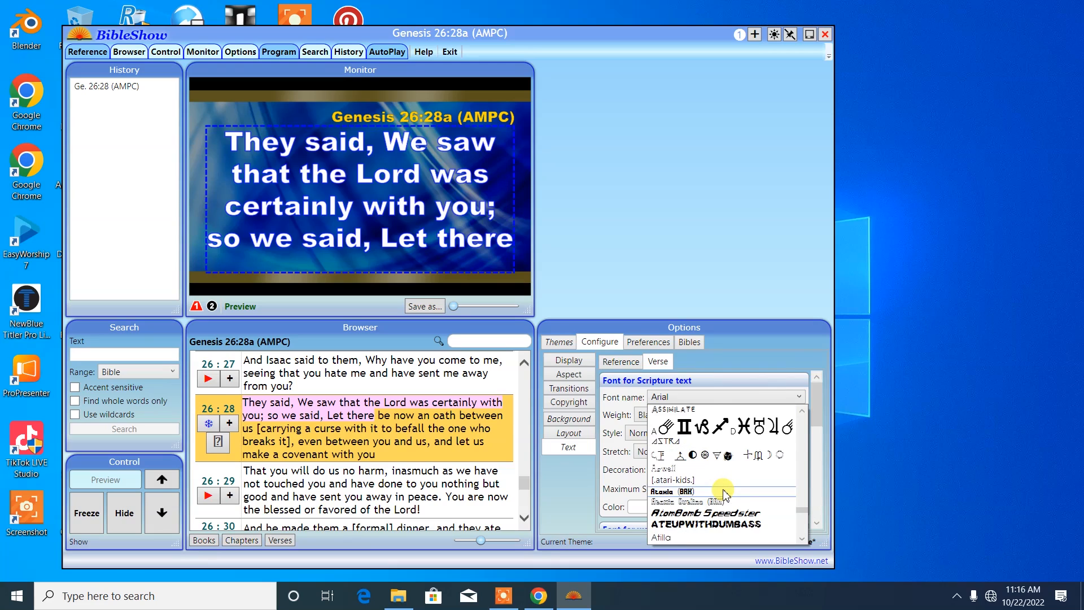
{"action": "scroll", "coordinate": [725, 494], "scroll_direction": "down", "scroll_amount": 6}
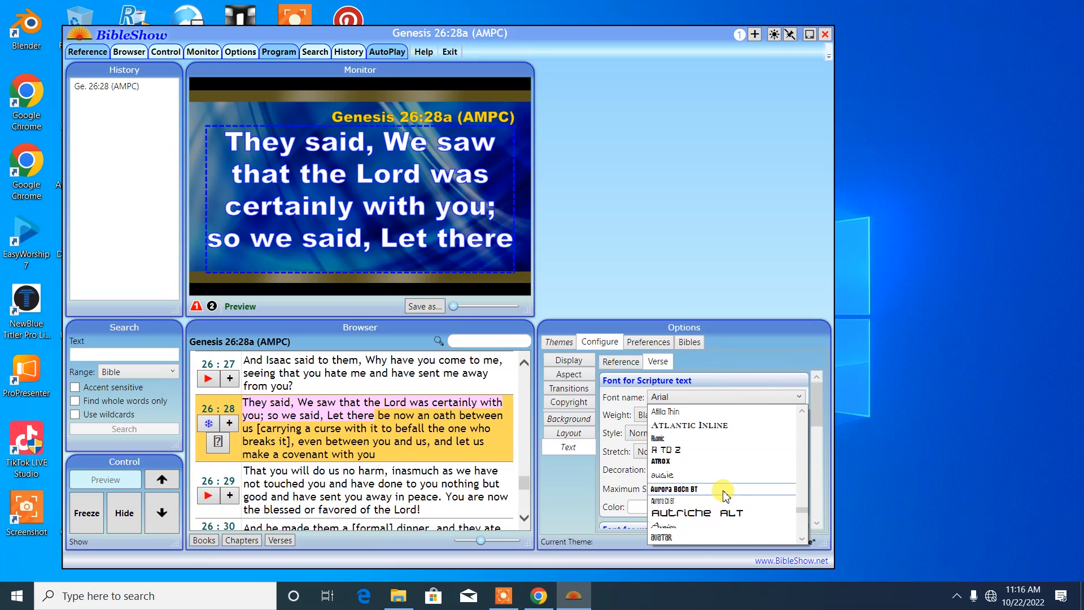
{"action": "scroll", "coordinate": [725, 494], "scroll_direction": "down", "scroll_amount": 3}
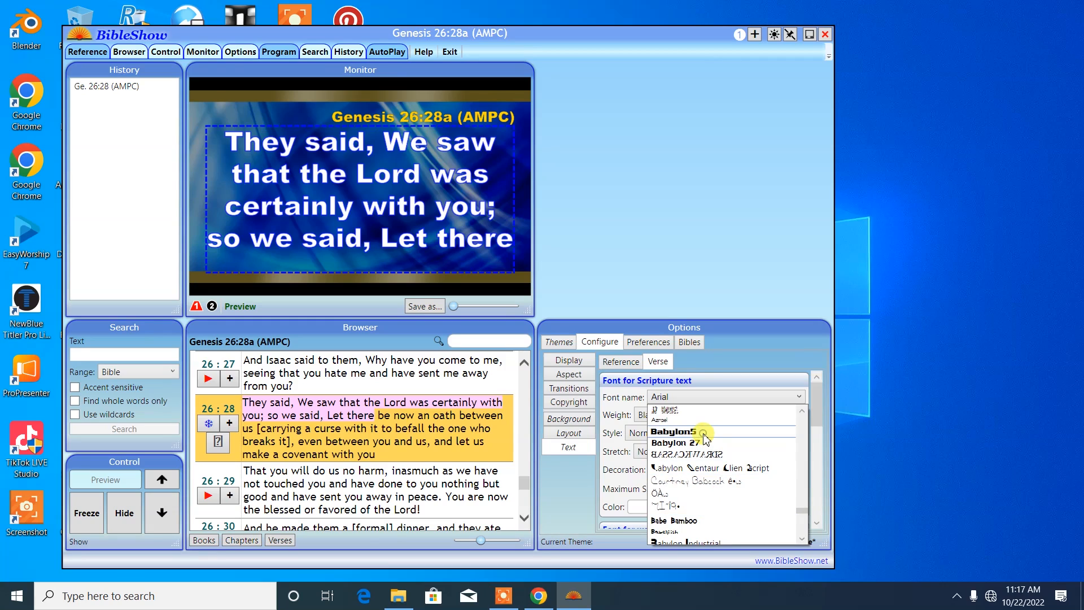
{"action": "left_click", "coordinate": [704, 435]}
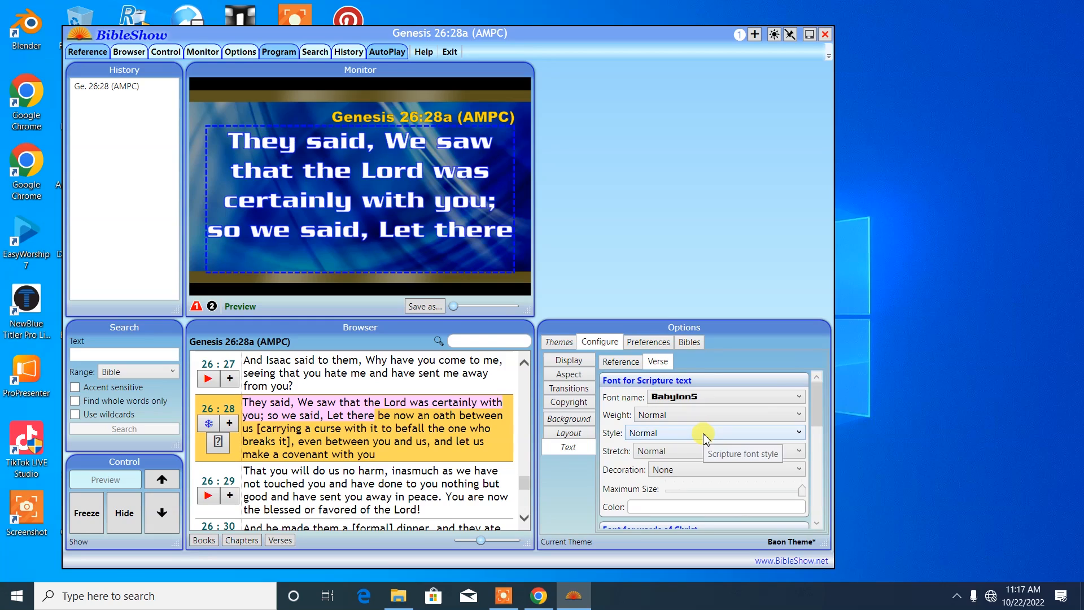
Step: Try the BadDogScapsSSK font for the verse's scripture text
{"action": "left_click", "coordinate": [702, 397]}
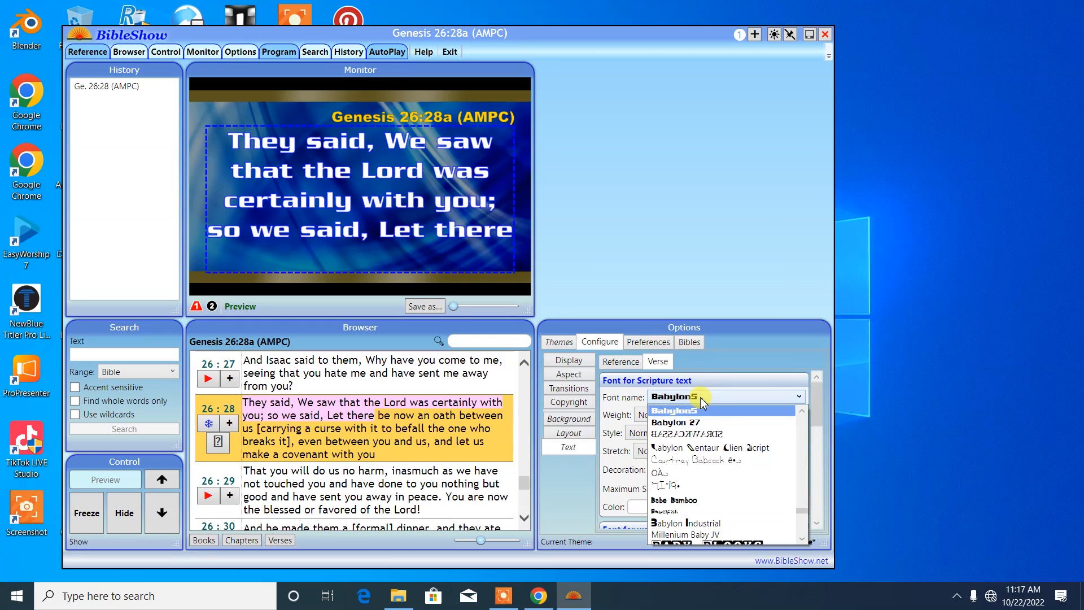
{"action": "scroll", "coordinate": [735, 484], "scroll_direction": "down", "scroll_amount": 1}
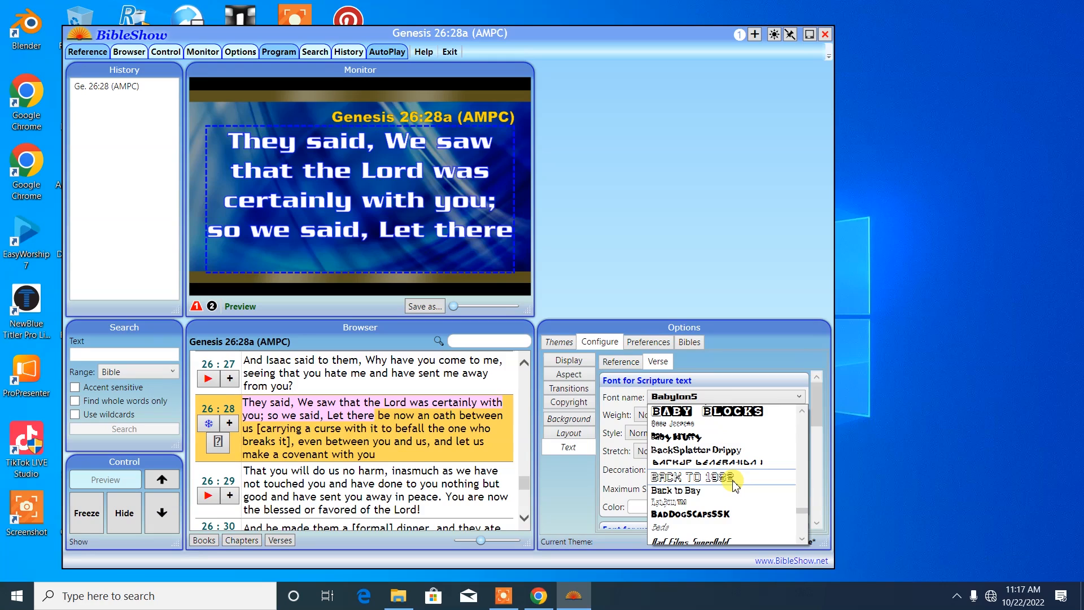
{"action": "left_click", "coordinate": [730, 514]}
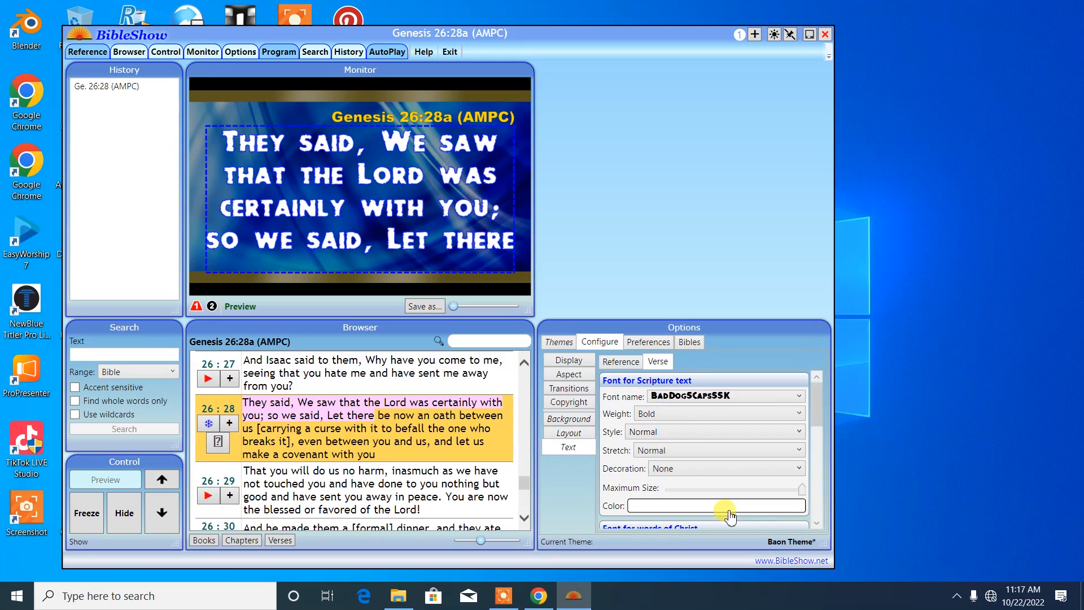
Step: Set the verse's scripture text font to BellGothic Blk BT
{"action": "left_click", "coordinate": [722, 395]}
{"action": "scroll", "coordinate": [728, 457], "scroll_direction": "down", "scroll_amount": 4}
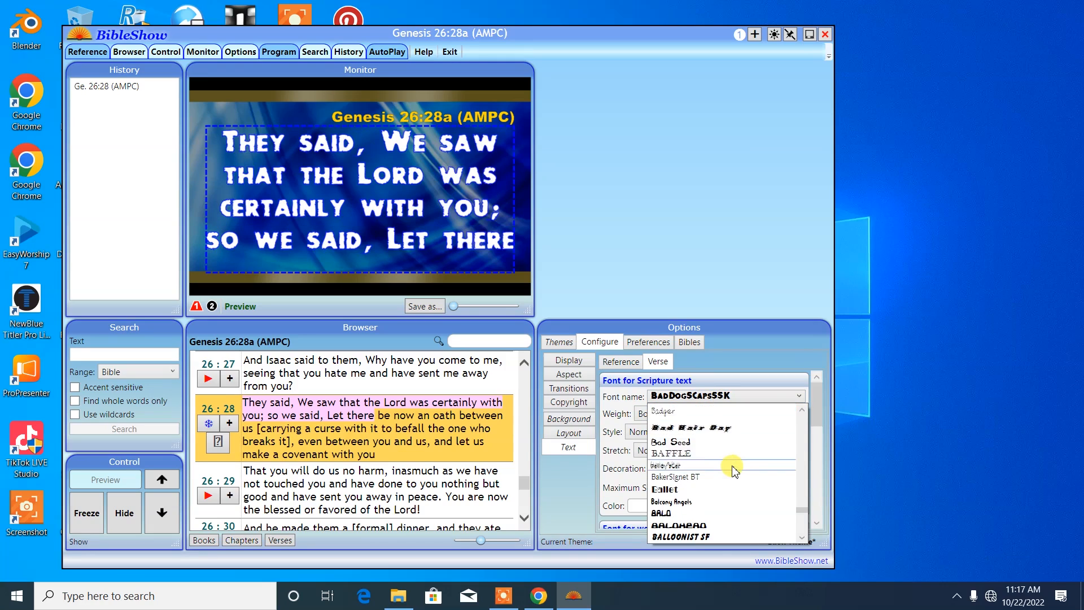
{"action": "scroll", "coordinate": [737, 470], "scroll_direction": "down", "scroll_amount": 3}
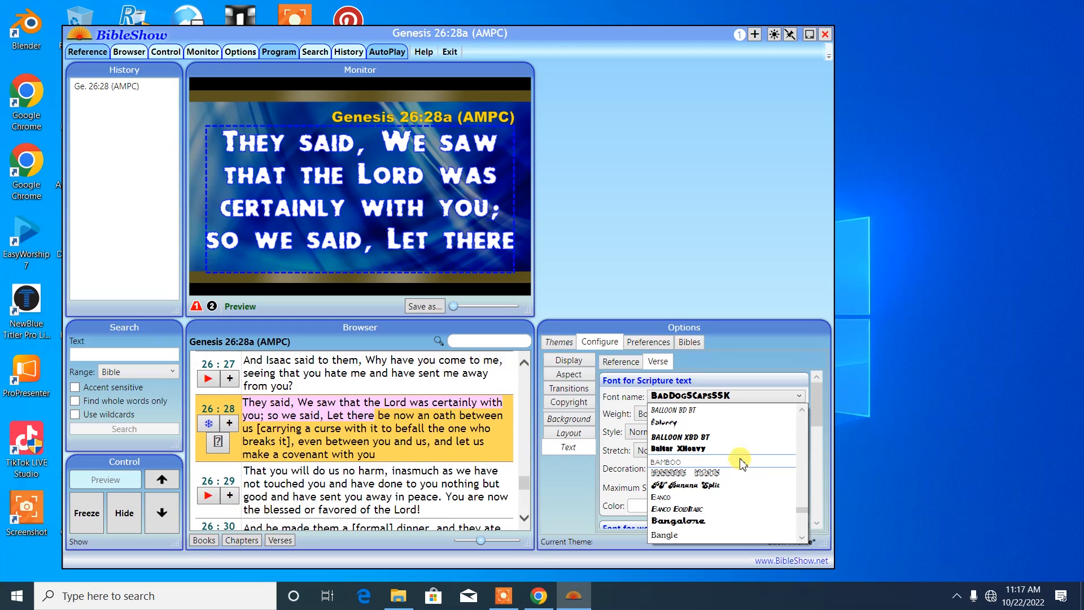
{"action": "scroll", "coordinate": [737, 469], "scroll_direction": "down", "scroll_amount": 3}
{"action": "scroll", "coordinate": [741, 460], "scroll_direction": "down", "scroll_amount": 3}
{"action": "scroll", "coordinate": [742, 463], "scroll_direction": "down", "scroll_amount": 8}
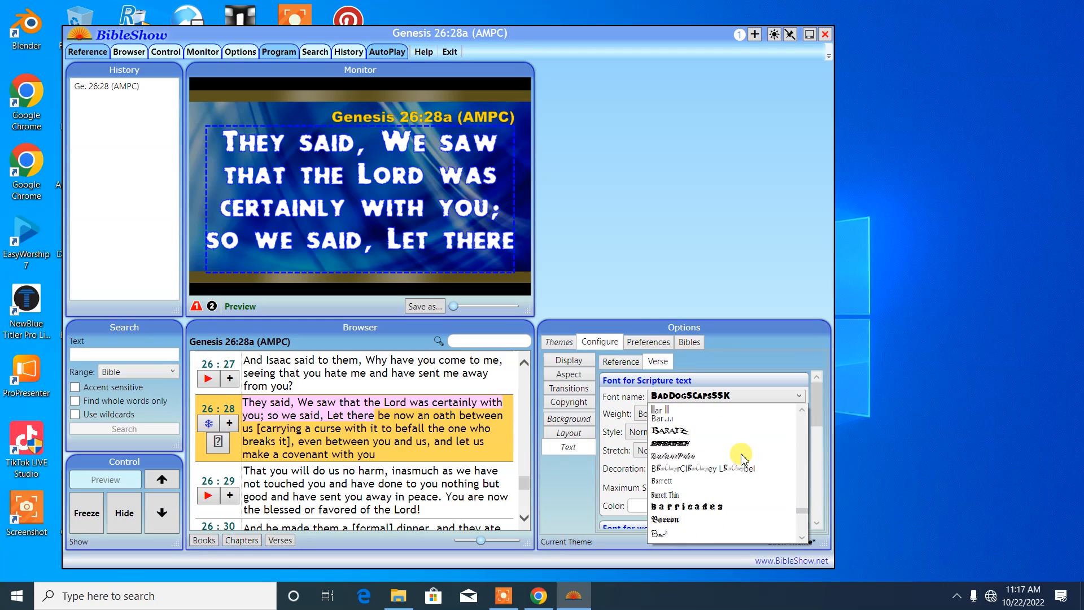
{"action": "scroll", "coordinate": [742, 474], "scroll_direction": "down", "scroll_amount": 6}
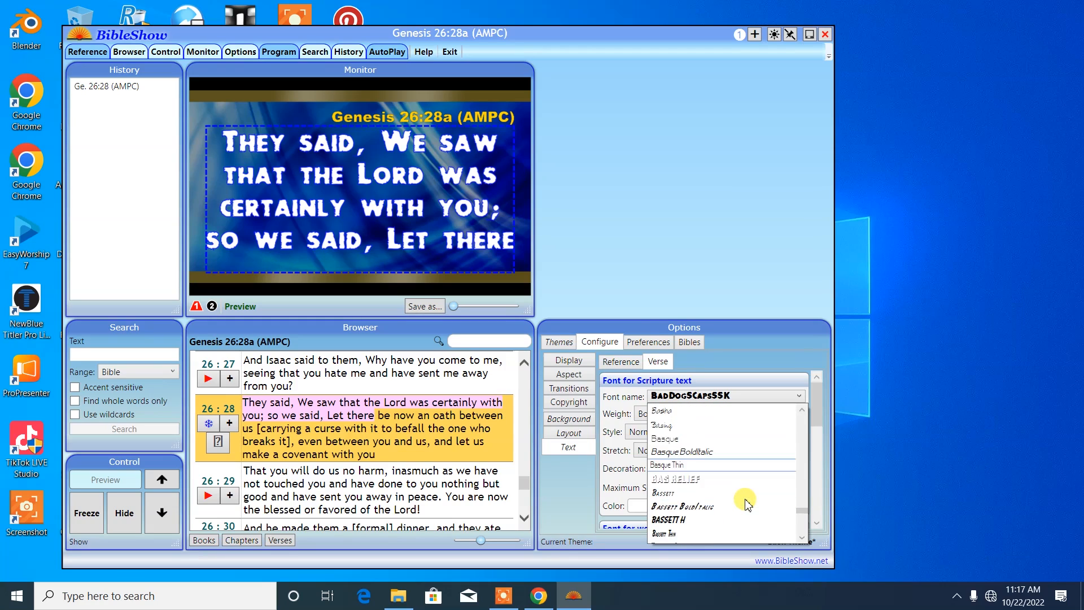
{"action": "scroll", "coordinate": [746, 504], "scroll_direction": "down", "scroll_amount": 4}
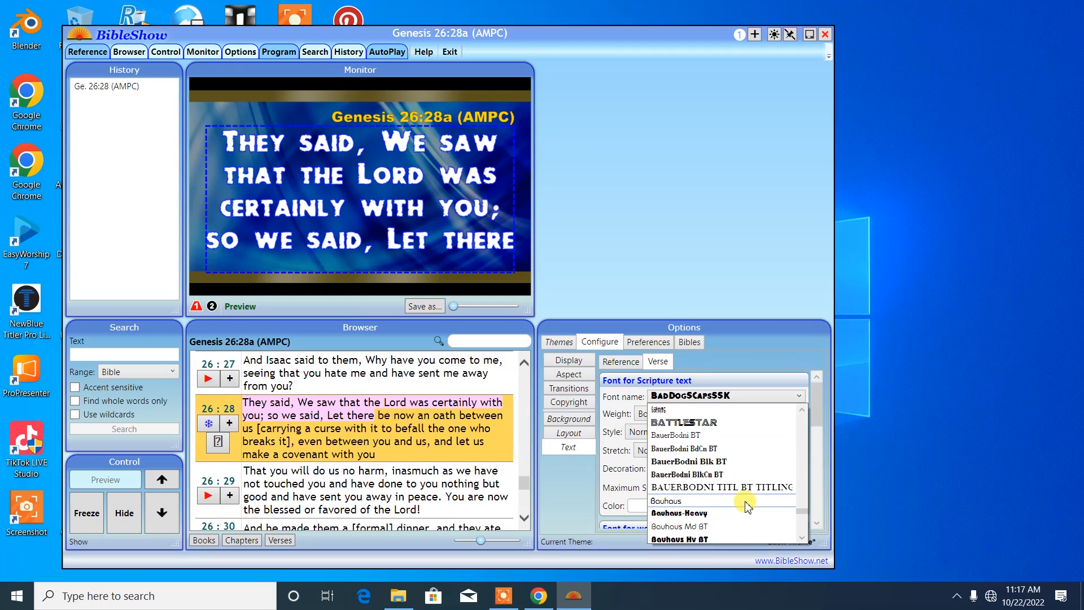
{"action": "scroll", "coordinate": [751, 508], "scroll_direction": "down", "scroll_amount": 6}
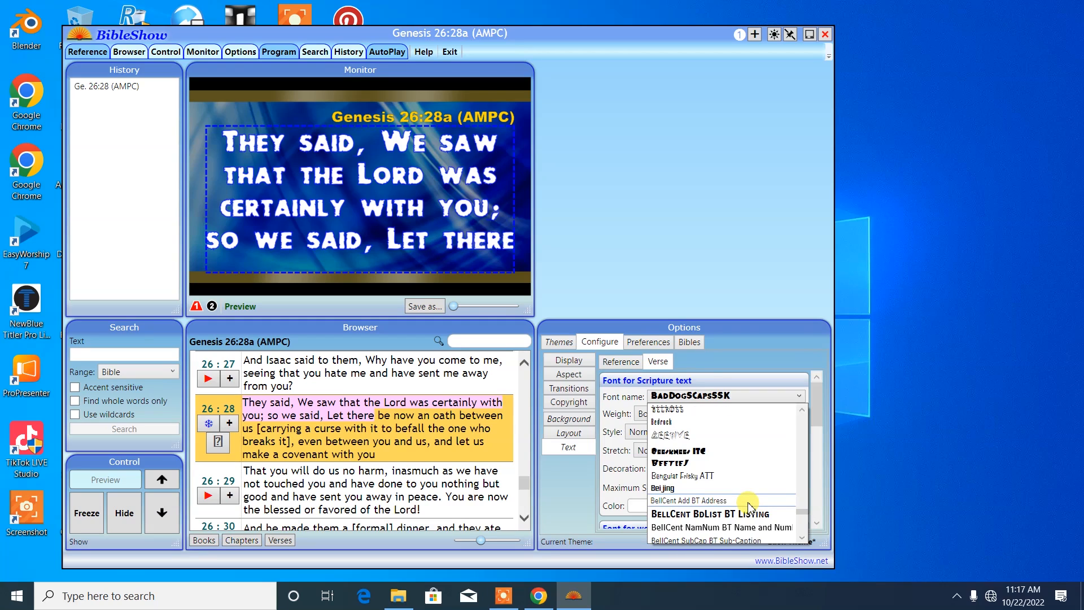
{"action": "scroll", "coordinate": [749, 504], "scroll_direction": "down", "scroll_amount": 3}
{"action": "scroll", "coordinate": [749, 506], "scroll_direction": "down", "scroll_amount": 3}
{"action": "scroll", "coordinate": [744, 480], "scroll_direction": "up", "scroll_amount": 6}
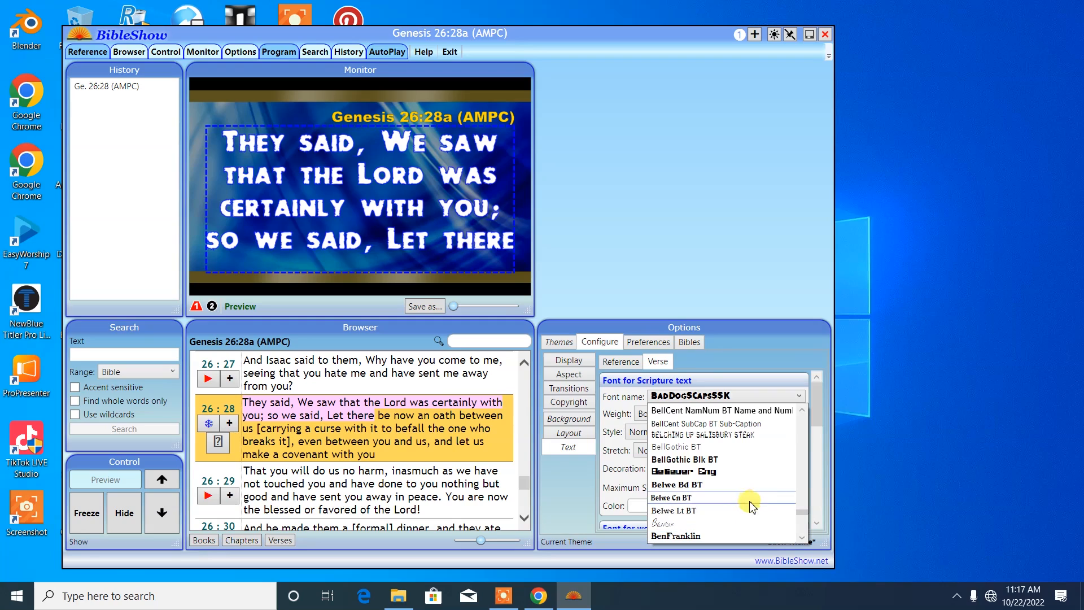
{"action": "left_click", "coordinate": [739, 460]}
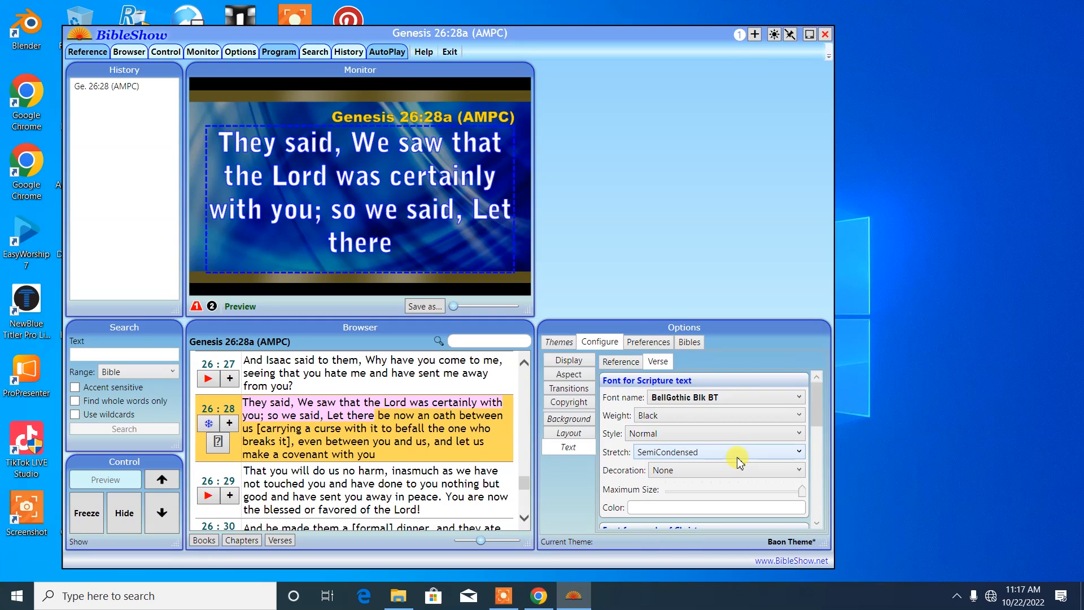
Step: Look through the available fonts for the verse's scripture text
{"action": "left_click", "coordinate": [723, 398]}
{"action": "scroll", "coordinate": [727, 486], "scroll_direction": "down", "scroll_amount": 6}
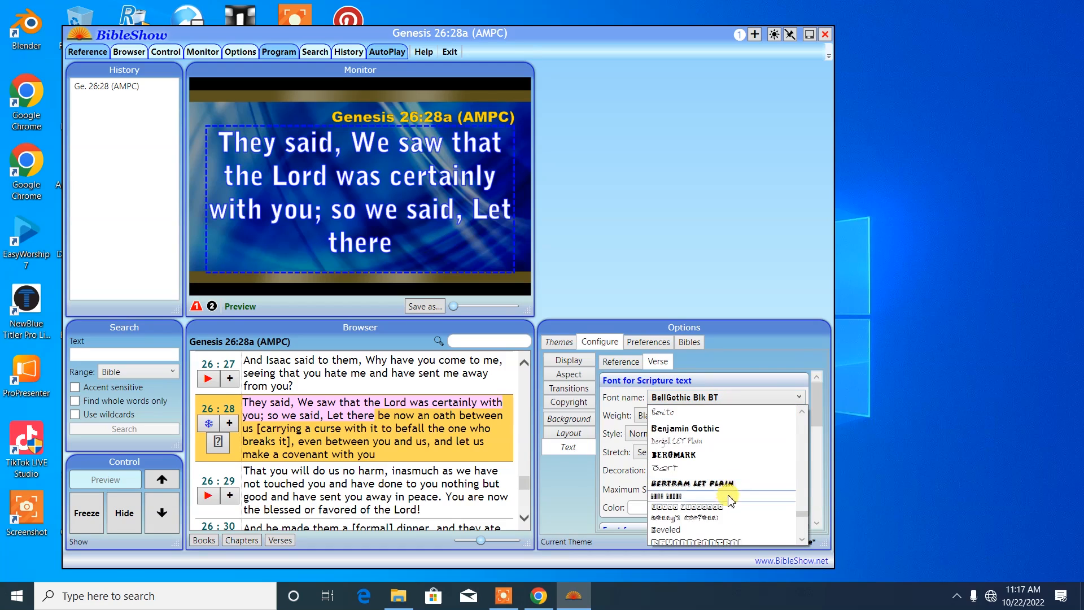
{"action": "scroll", "coordinate": [730, 504], "scroll_direction": "down", "scroll_amount": 5}
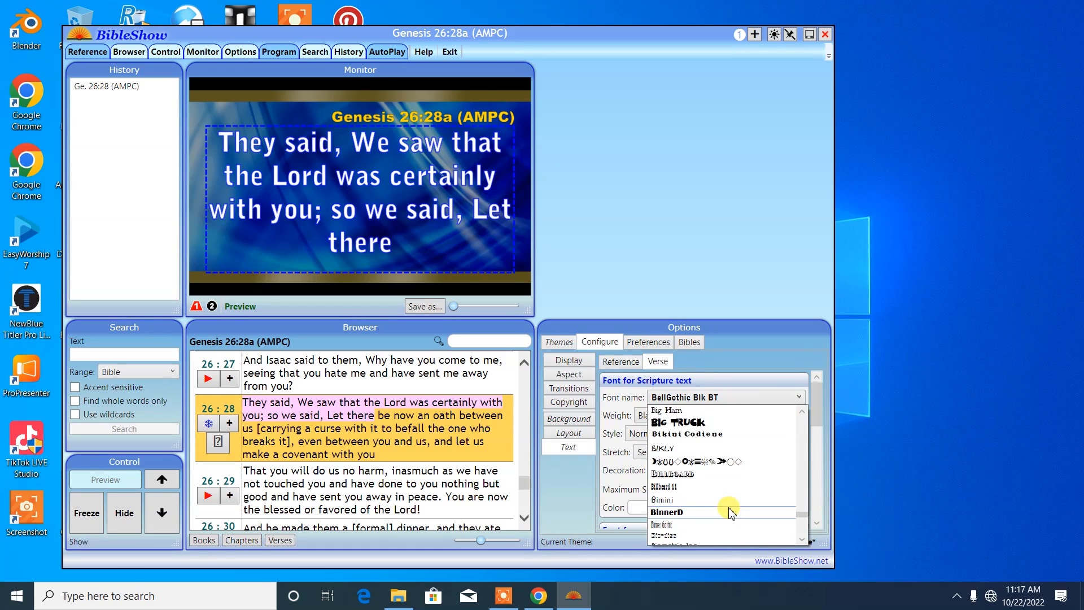
{"action": "scroll", "coordinate": [729, 520], "scroll_direction": "down", "scroll_amount": 5}
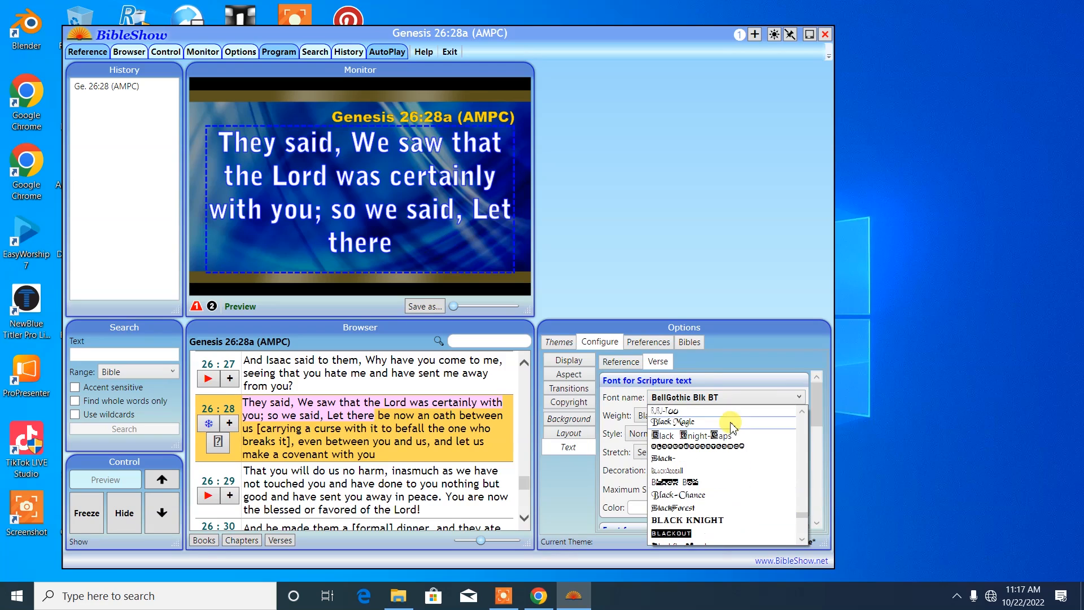
{"action": "left_click", "coordinate": [647, 399]}
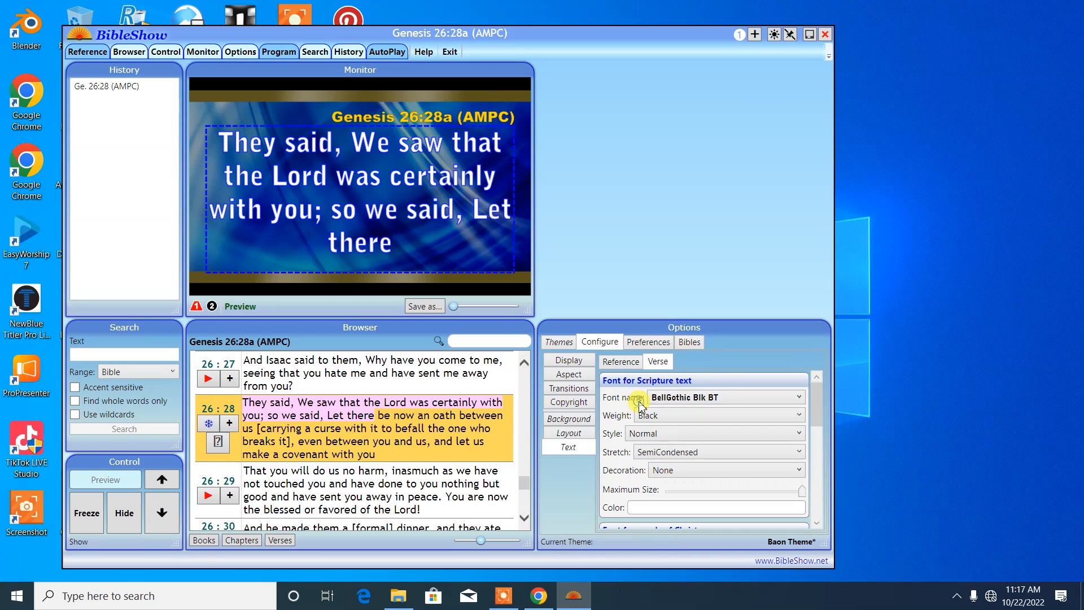
{"action": "left_click", "coordinate": [679, 398]}
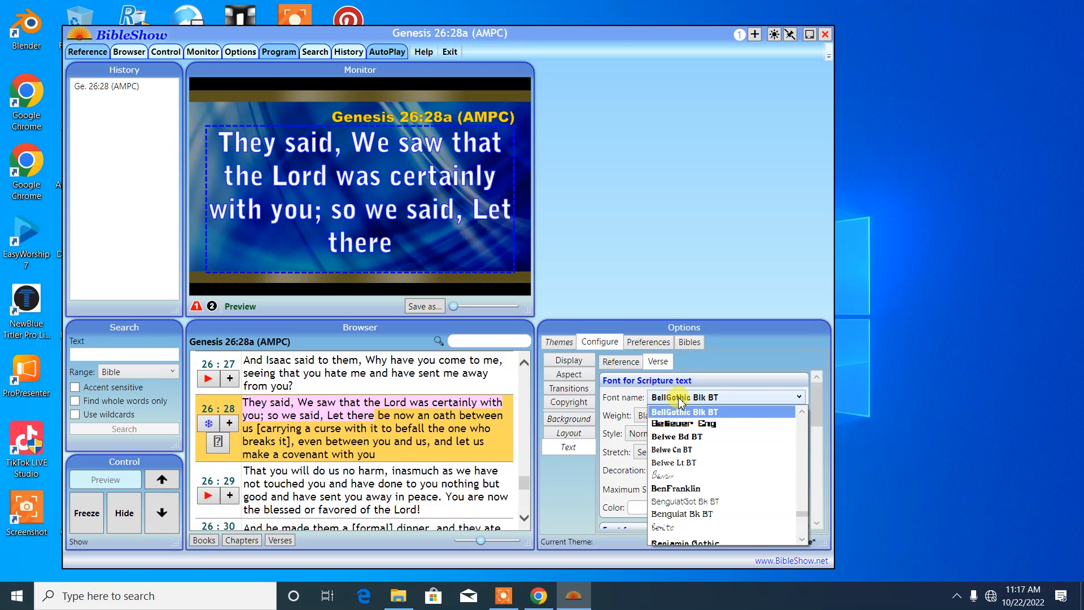
{"action": "key", "text": "a"}
{"action": "left_click", "coordinate": [679, 399]}
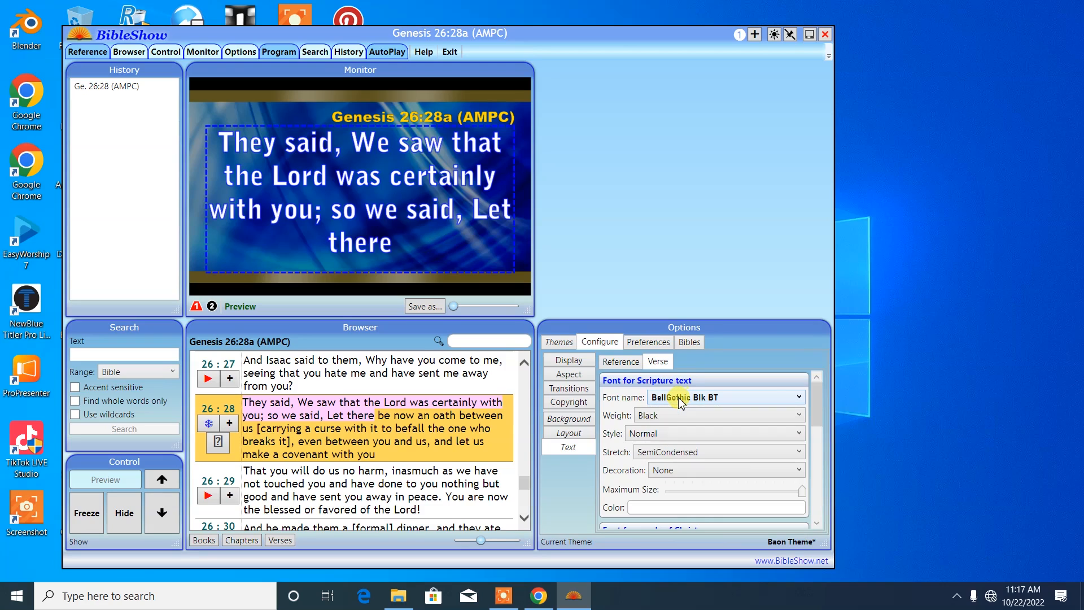
{"action": "key", "text": "Up"}
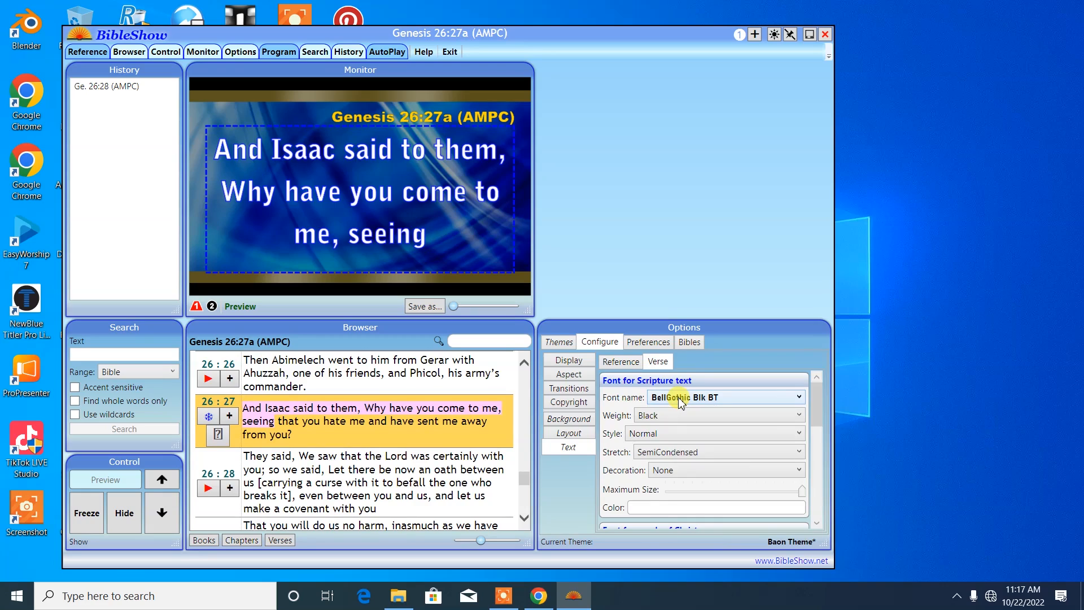
{"action": "left_click", "coordinate": [680, 399]}
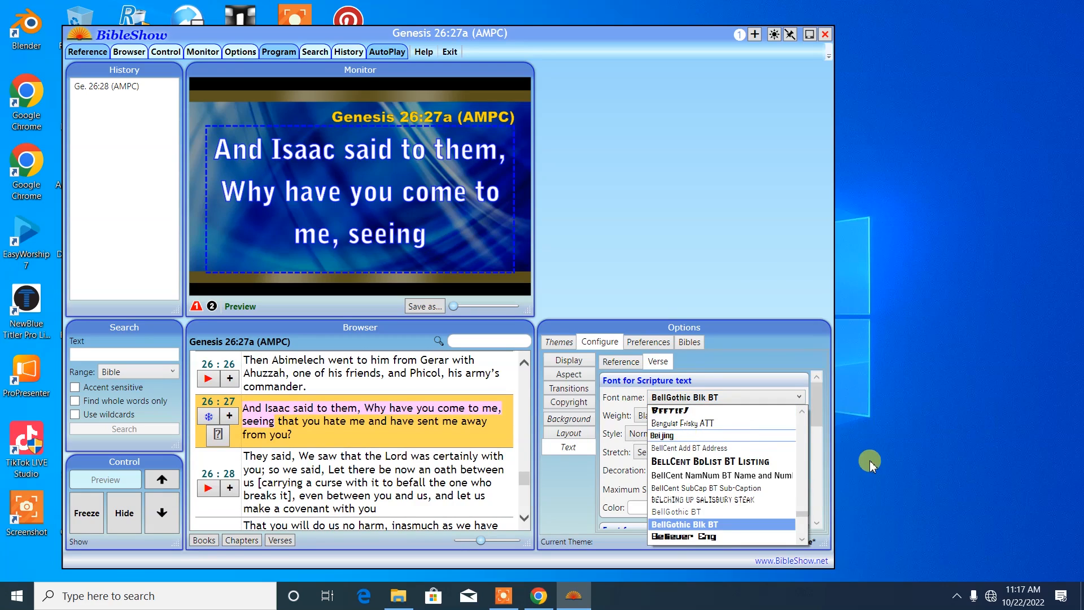
{"action": "scroll", "coordinate": [804, 415], "scroll_direction": "down", "scroll_amount": 5}
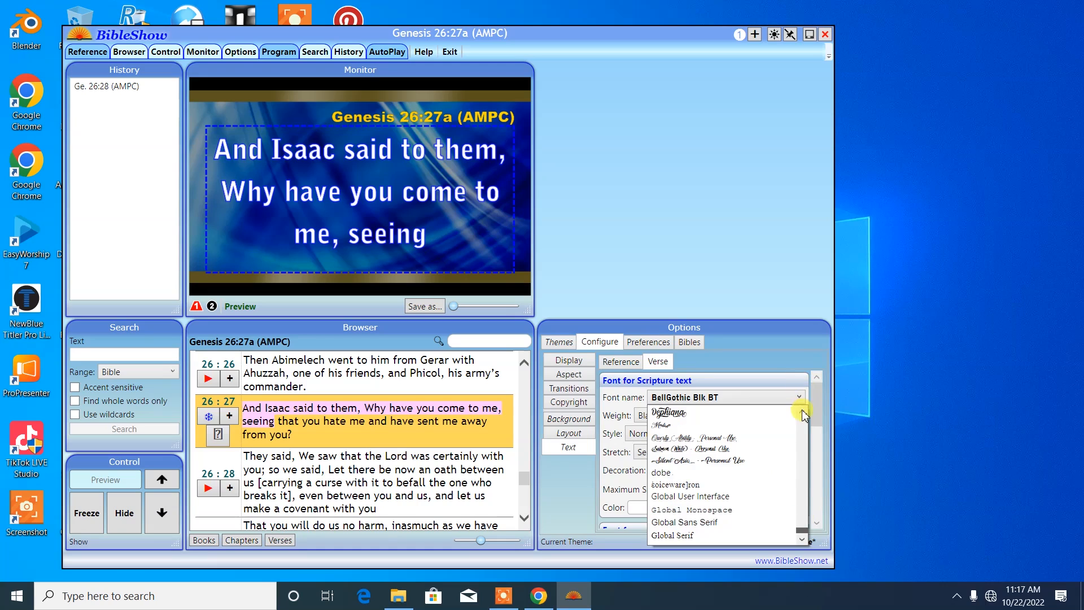
{"action": "left_click_drag", "start_coordinate": [802, 531], "coordinate": [803, 404]}
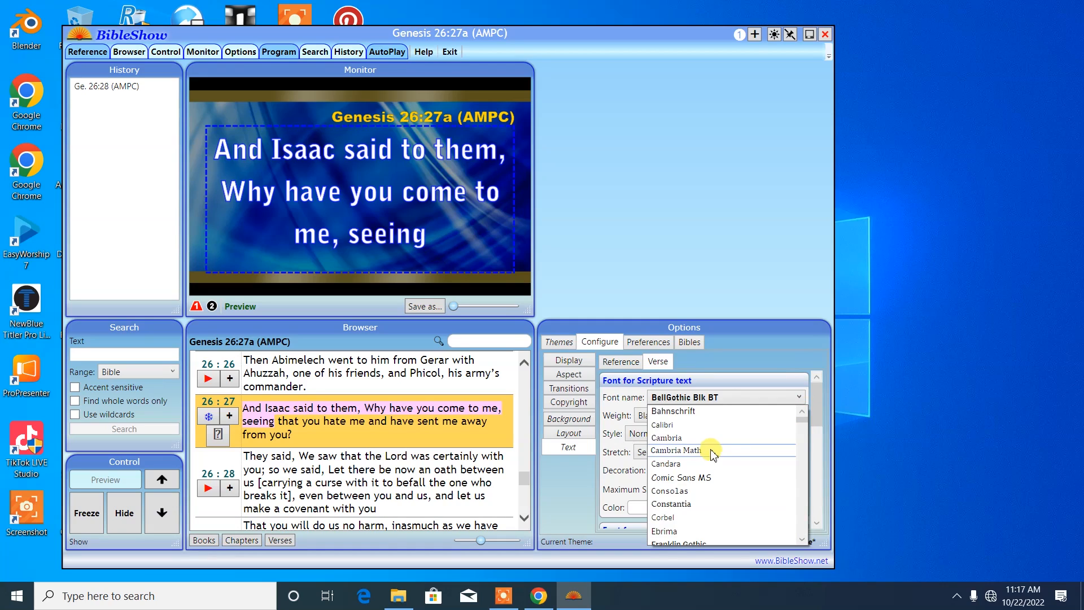
{"action": "scroll", "coordinate": [723, 477], "scroll_direction": "down", "scroll_amount": 10}
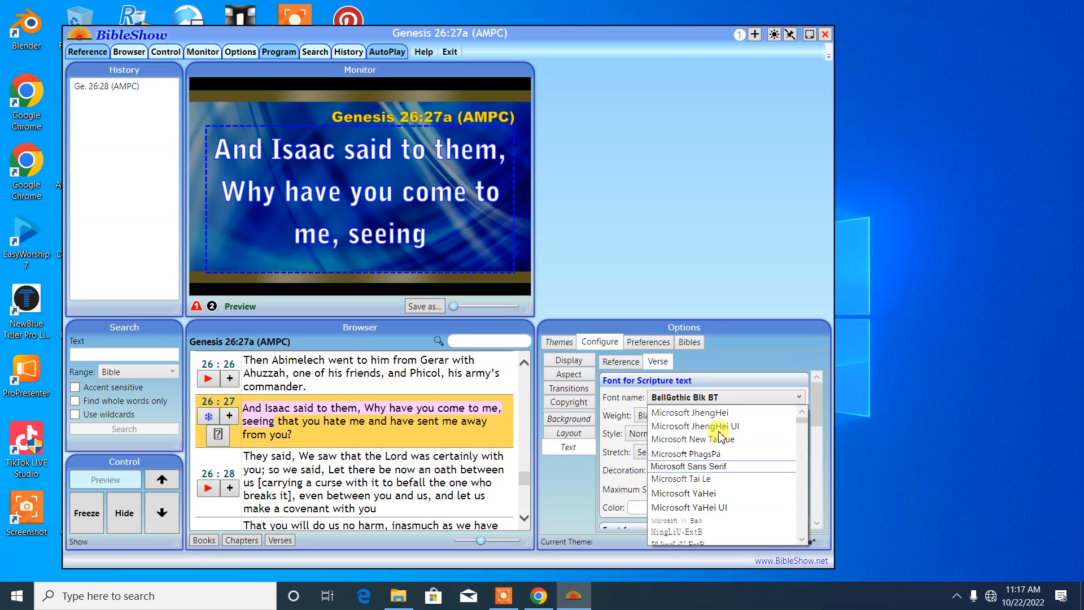
{"action": "left_click", "coordinate": [731, 382]}
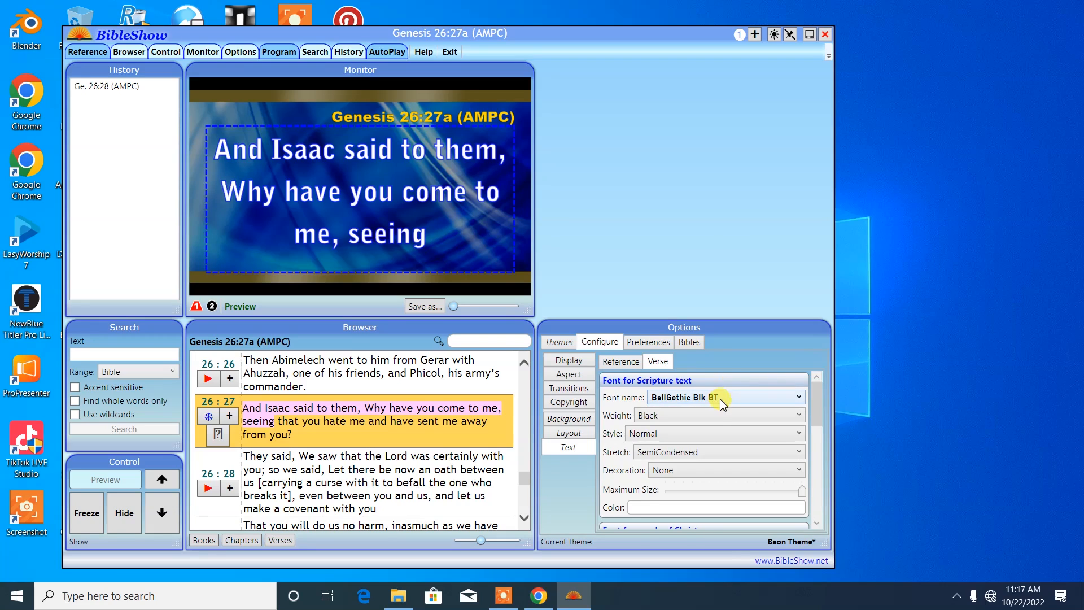
Step: Try the Bungee font for the verse's scripture text
{"action": "left_click", "coordinate": [724, 398]}
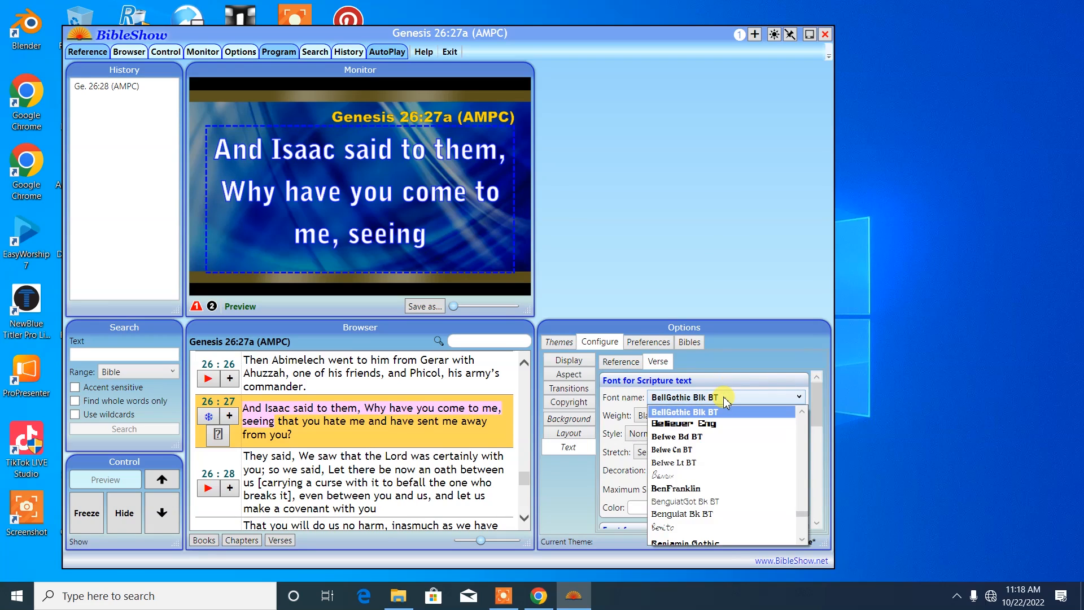
{"action": "key", "text": "a"}
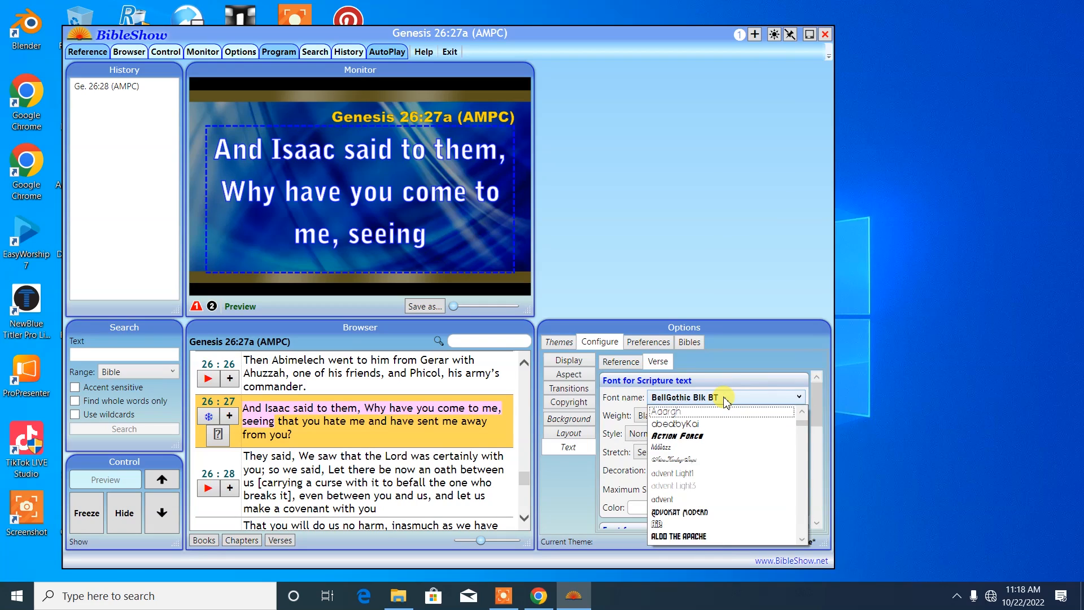
{"action": "scroll", "coordinate": [728, 411], "scroll_direction": "up", "scroll_amount": 1}
{"action": "scroll", "coordinate": [728, 412], "scroll_direction": "up", "scroll_amount": 5}
{"action": "scroll", "coordinate": [729, 416], "scroll_direction": "up", "scroll_amount": 6}
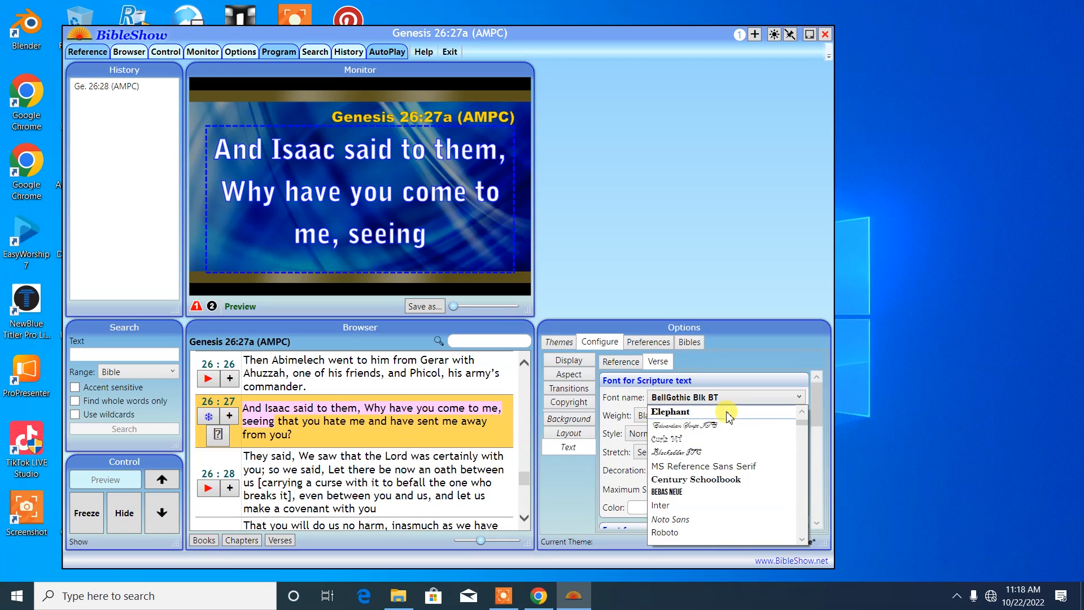
{"action": "scroll", "coordinate": [729, 416], "scroll_direction": "up", "scroll_amount": 6}
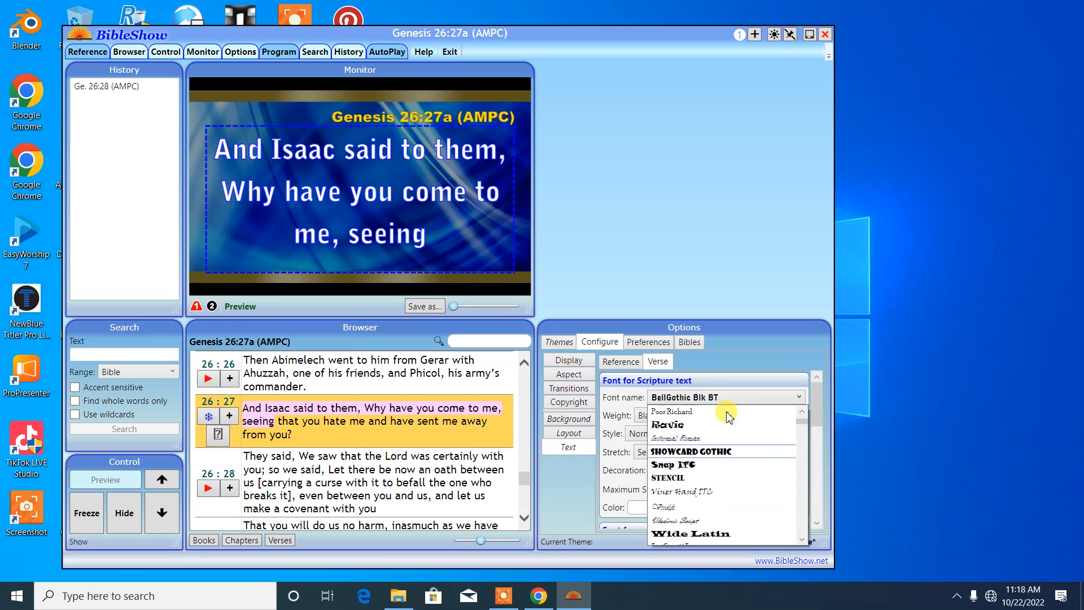
{"action": "scroll", "coordinate": [729, 416], "scroll_direction": "up", "scroll_amount": 5}
{"action": "scroll", "coordinate": [730, 416], "scroll_direction": "up", "scroll_amount": 5}
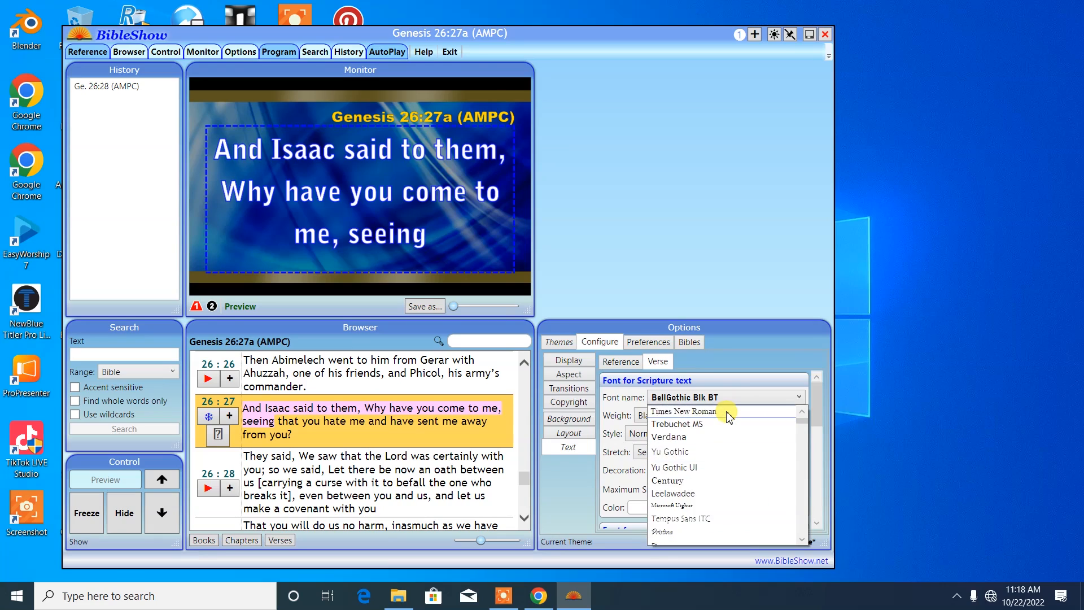
{"action": "scroll", "coordinate": [729, 418], "scroll_direction": "up", "scroll_amount": 10}
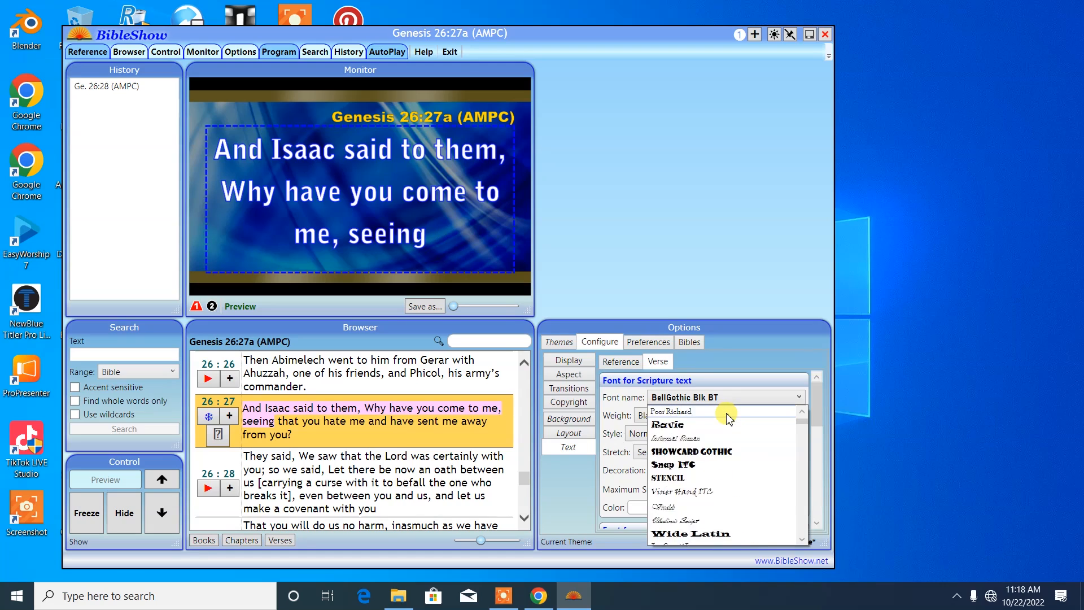
{"action": "scroll", "coordinate": [730, 423], "scroll_direction": "up", "scroll_amount": 10}
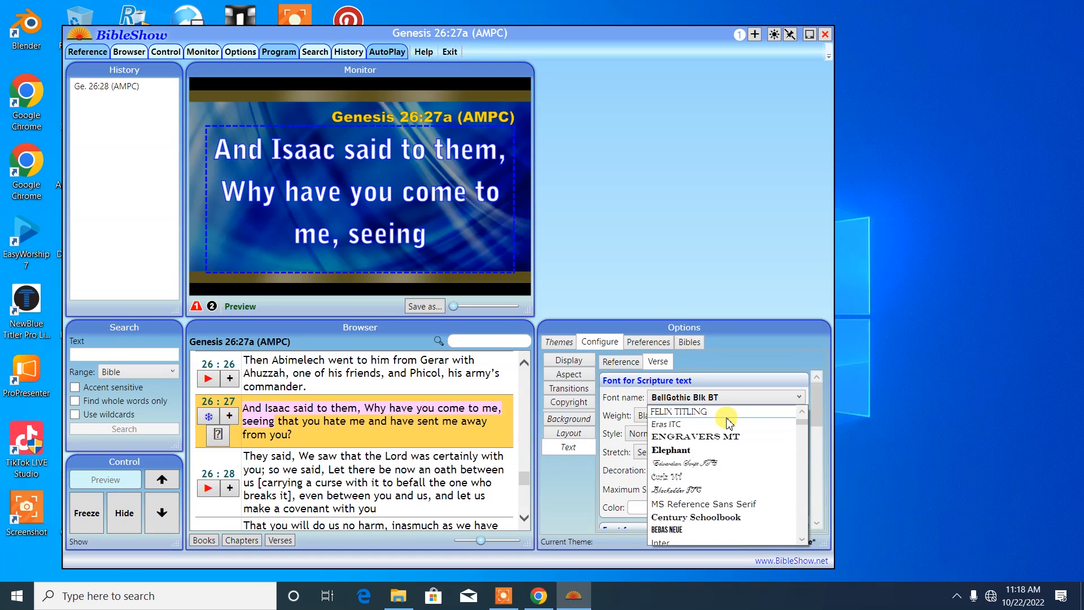
{"action": "scroll", "coordinate": [729, 423], "scroll_direction": "up", "scroll_amount": 6}
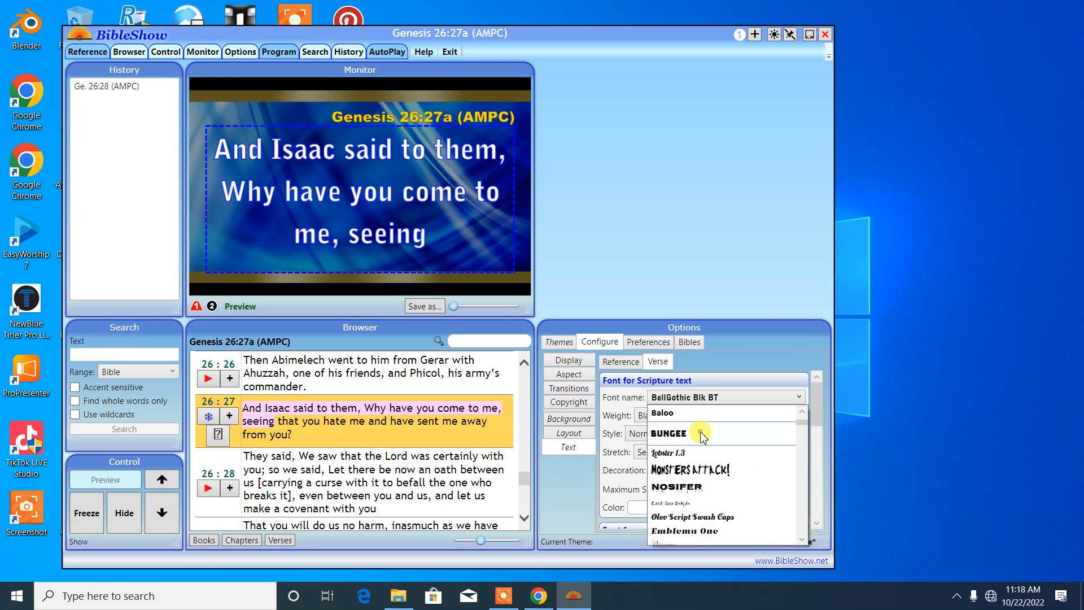
{"action": "left_click", "coordinate": [703, 438]}
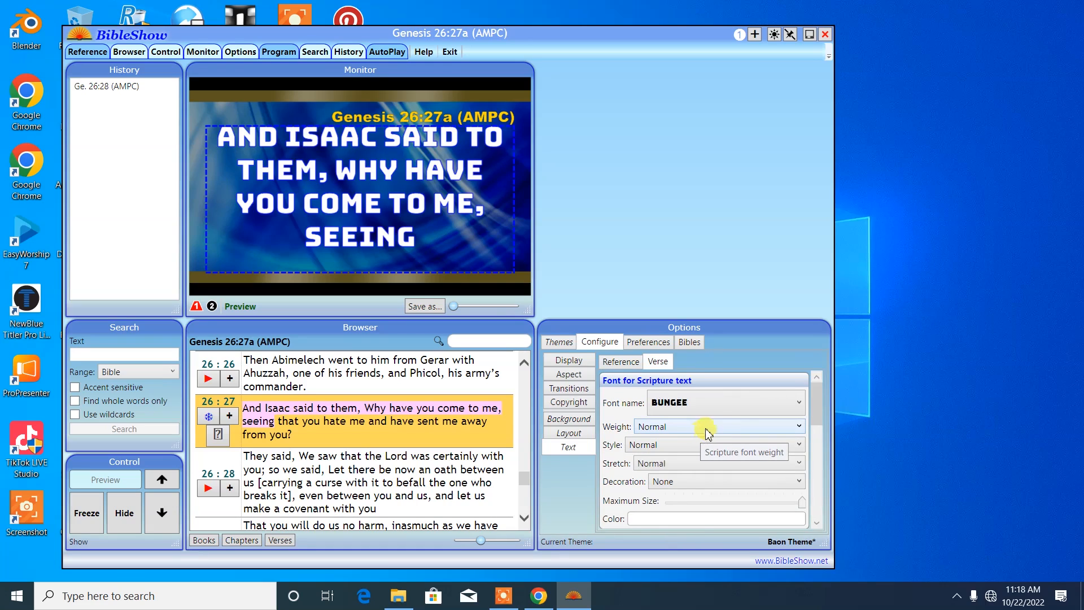
{"action": "left_click", "coordinate": [720, 406]}
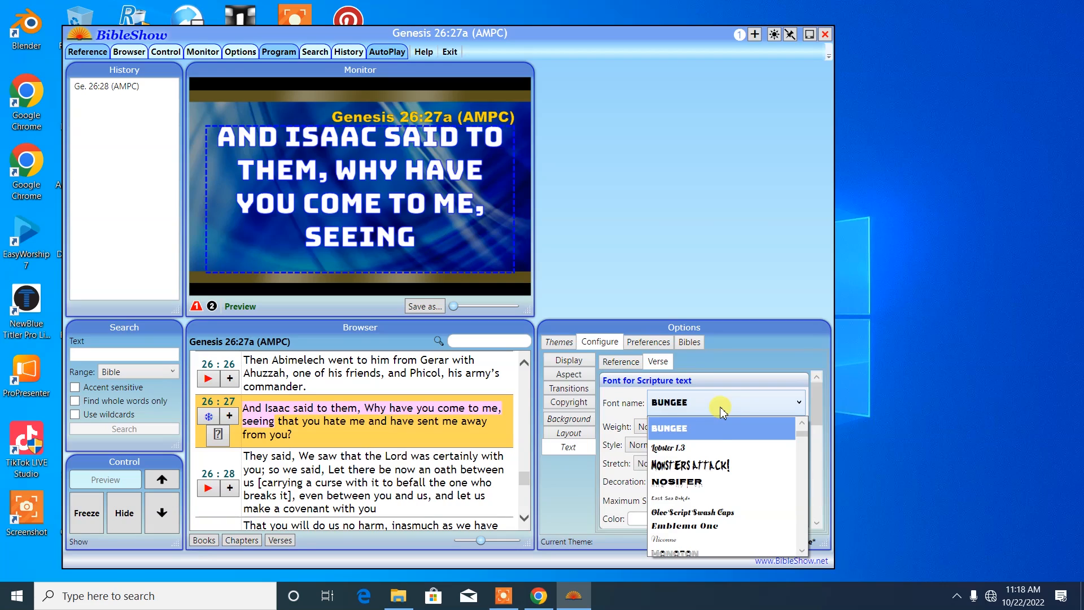
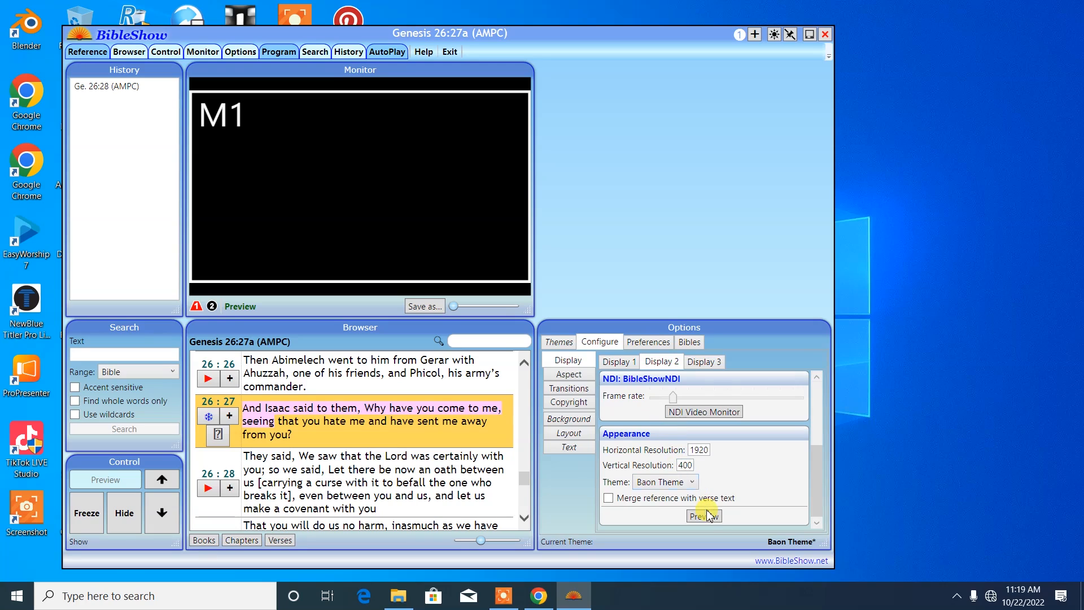
Step: Preview Display 2's output, and save the modified theme as a new theme named Baon Theme 2
{"action": "left_click", "coordinate": [705, 516]}
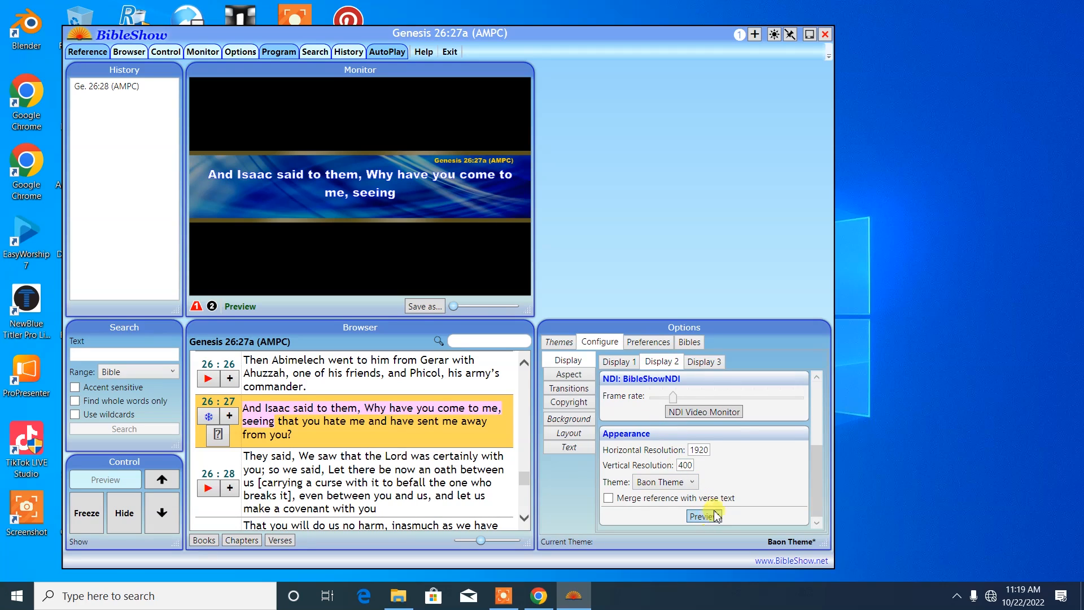
{"action": "left_click", "coordinate": [611, 356]}
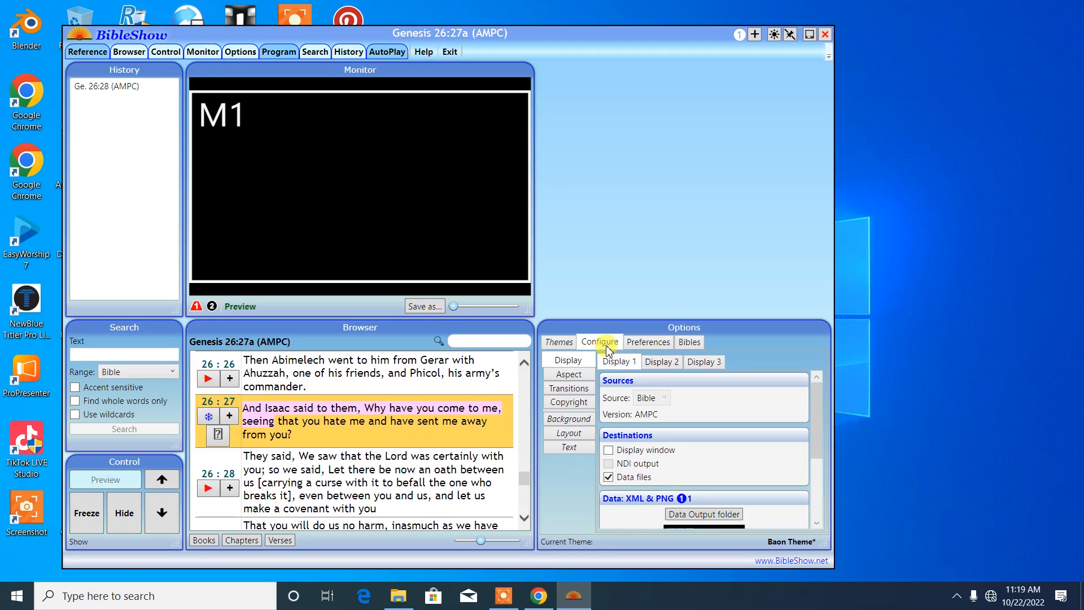
{"action": "left_click", "coordinate": [561, 342]}
{"action": "left_click", "coordinate": [606, 378]}
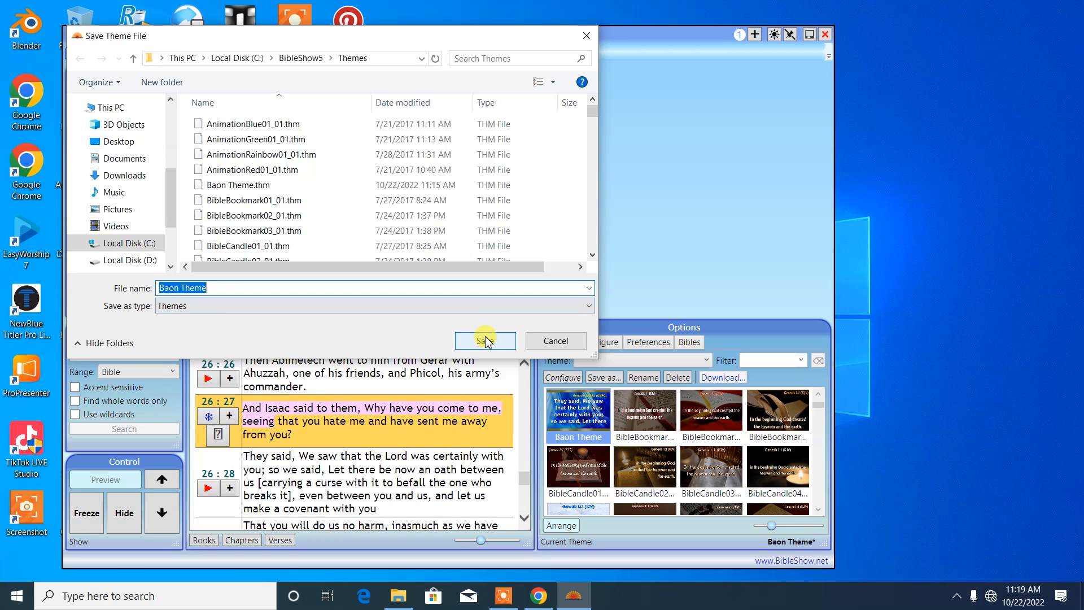
{"action": "left_click", "coordinate": [224, 288]}
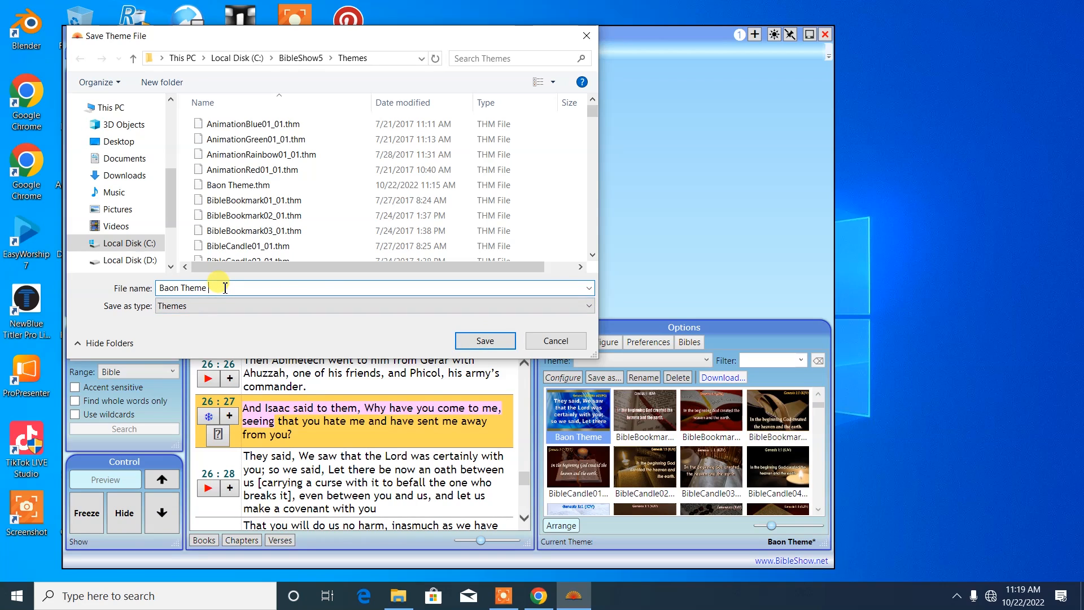
{"action": "left_click", "coordinate": [488, 341]}
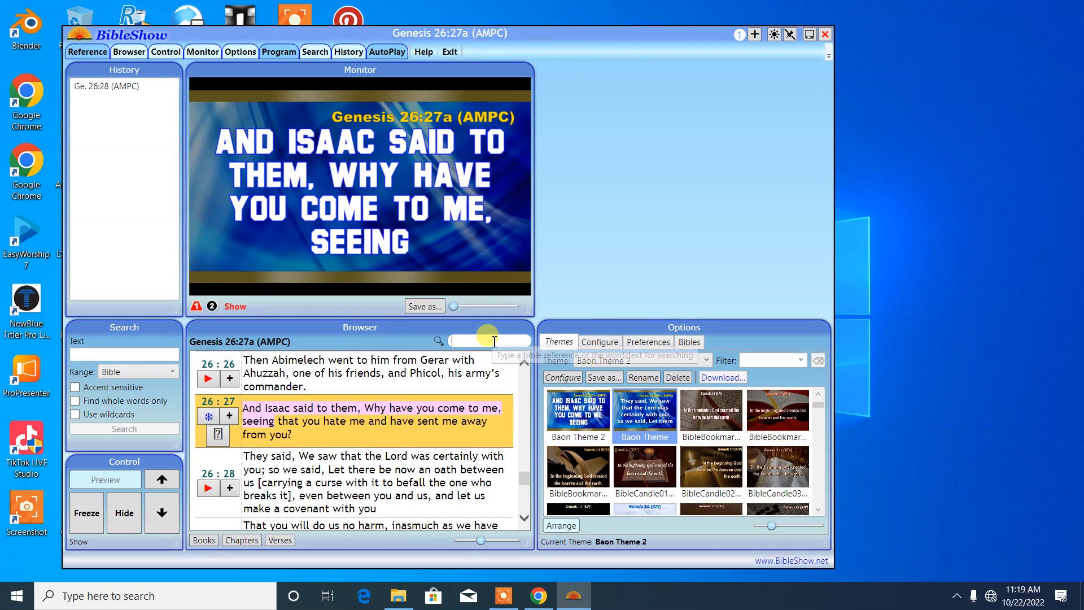
Step: Set Display 2's appearance theme to Baon Theme 2 and preview the display
{"action": "left_click", "coordinate": [616, 342]}
{"action": "left_click", "coordinate": [655, 359]}
{"action": "scroll", "coordinate": [727, 504], "scroll_direction": "down", "scroll_amount": 3}
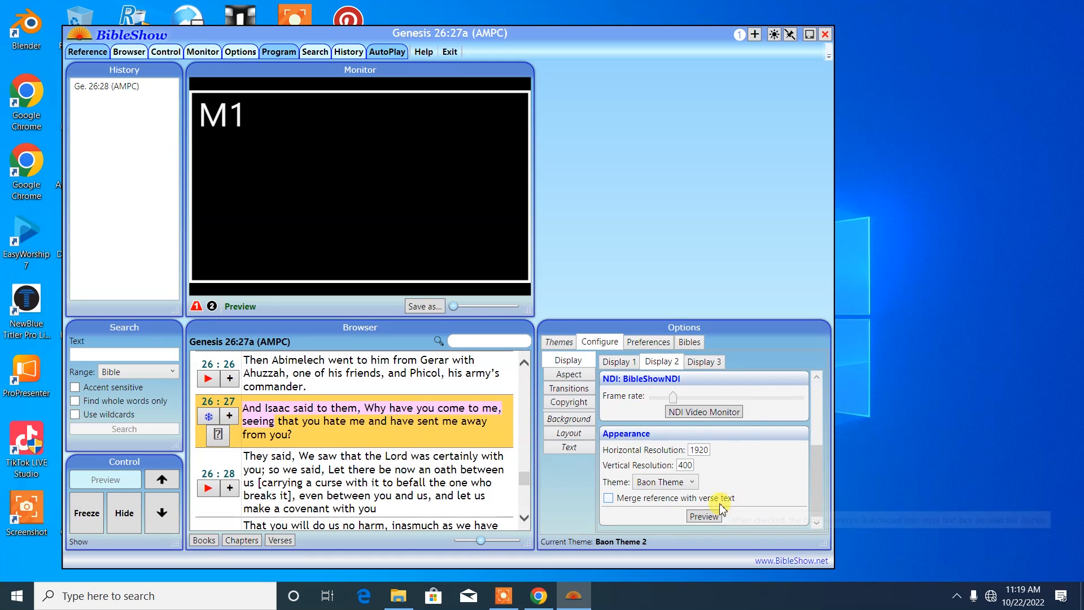
{"action": "left_click", "coordinate": [677, 481]}
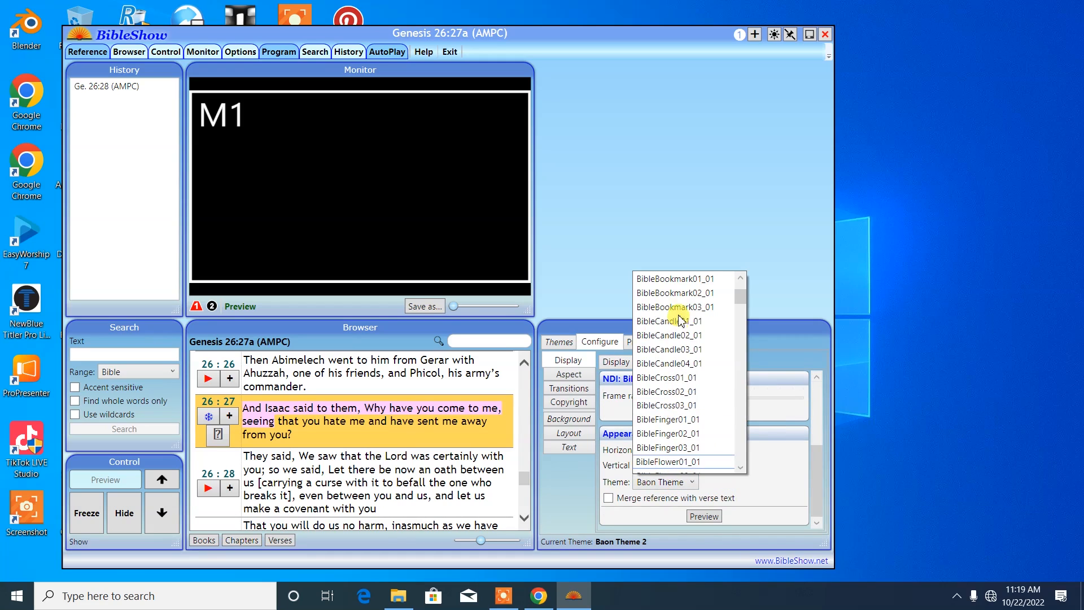
{"action": "scroll", "coordinate": [671, 316], "scroll_direction": "up", "scroll_amount": 1}
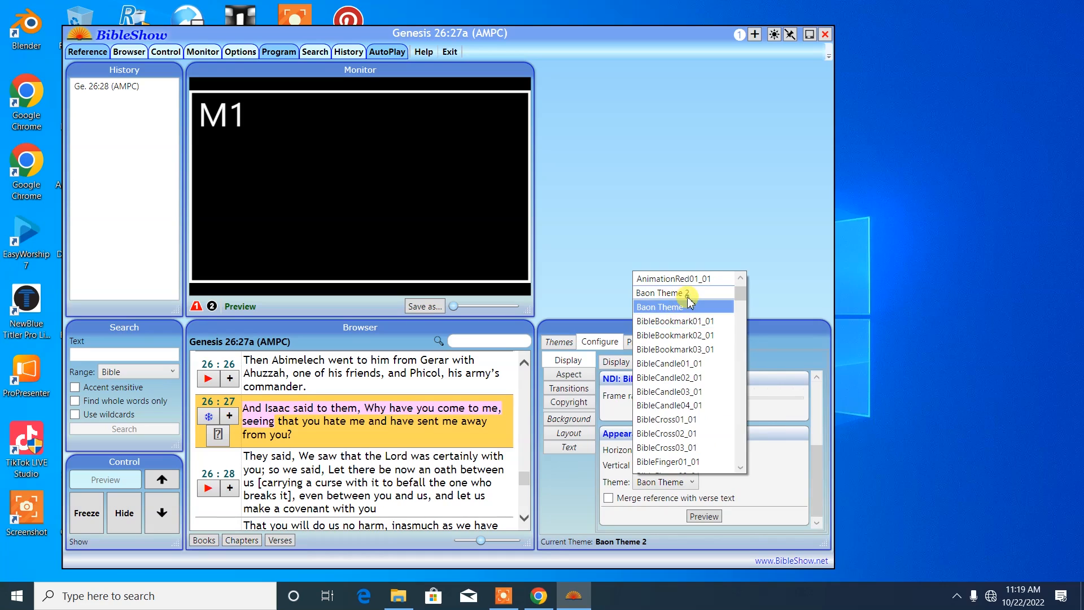
{"action": "left_click", "coordinate": [689, 293]}
{"action": "left_click", "coordinate": [700, 517]}
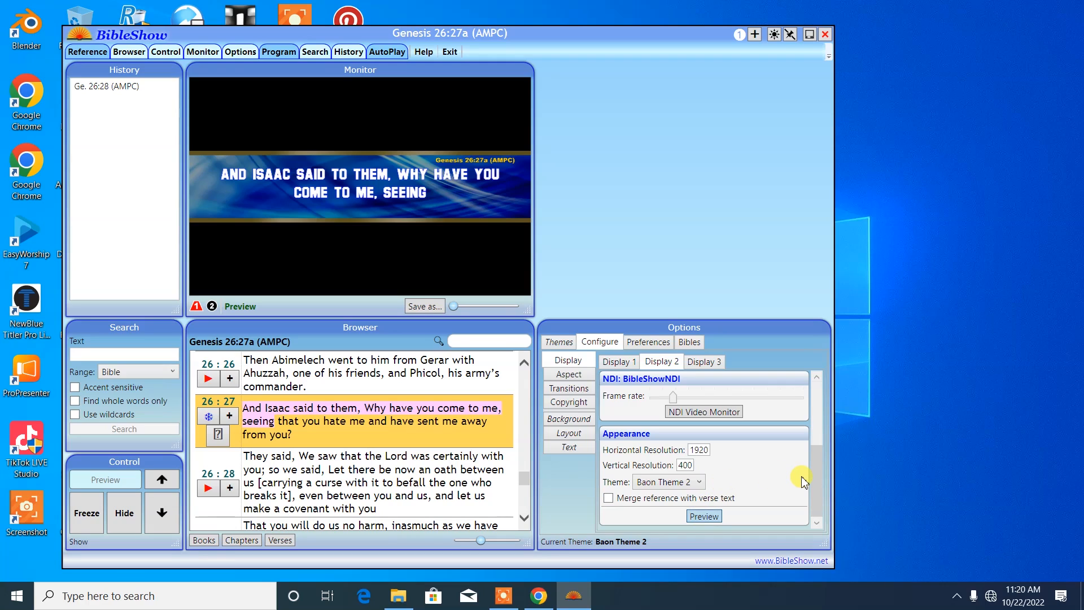
Step: Try the Questrian font for Baon Theme 2's verse scripture text
{"action": "left_click", "coordinate": [574, 342]}
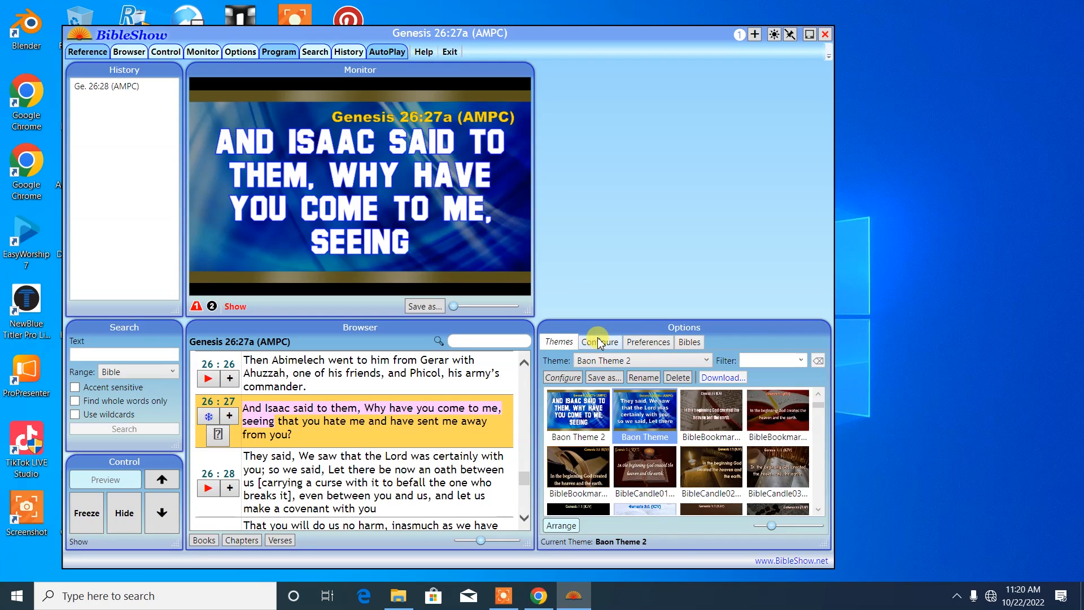
{"action": "left_click", "coordinate": [596, 343]}
{"action": "left_click", "coordinate": [568, 447]}
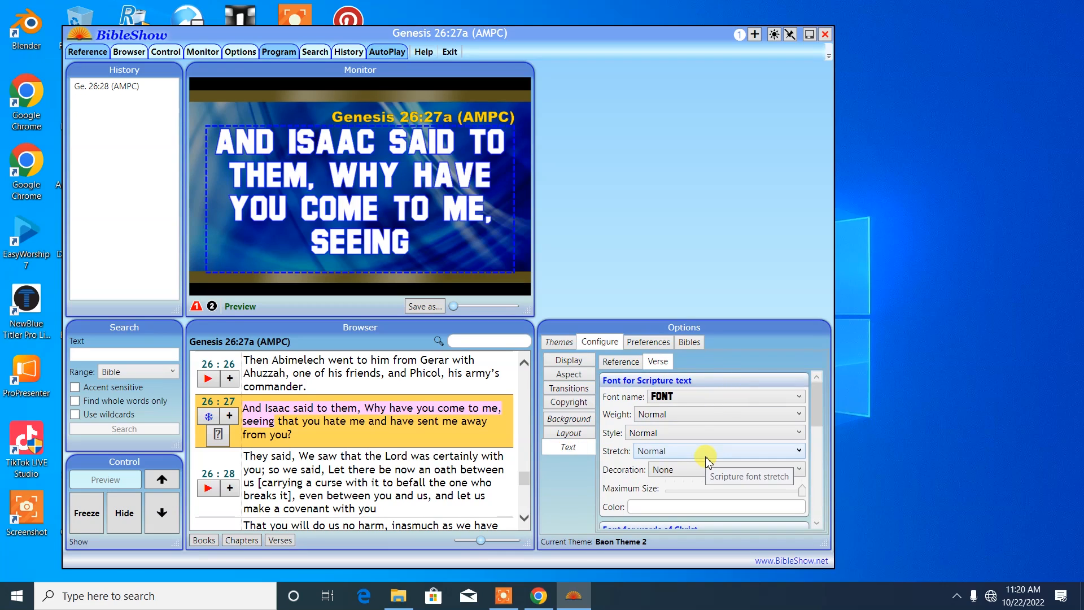
{"action": "left_click", "coordinate": [749, 398]}
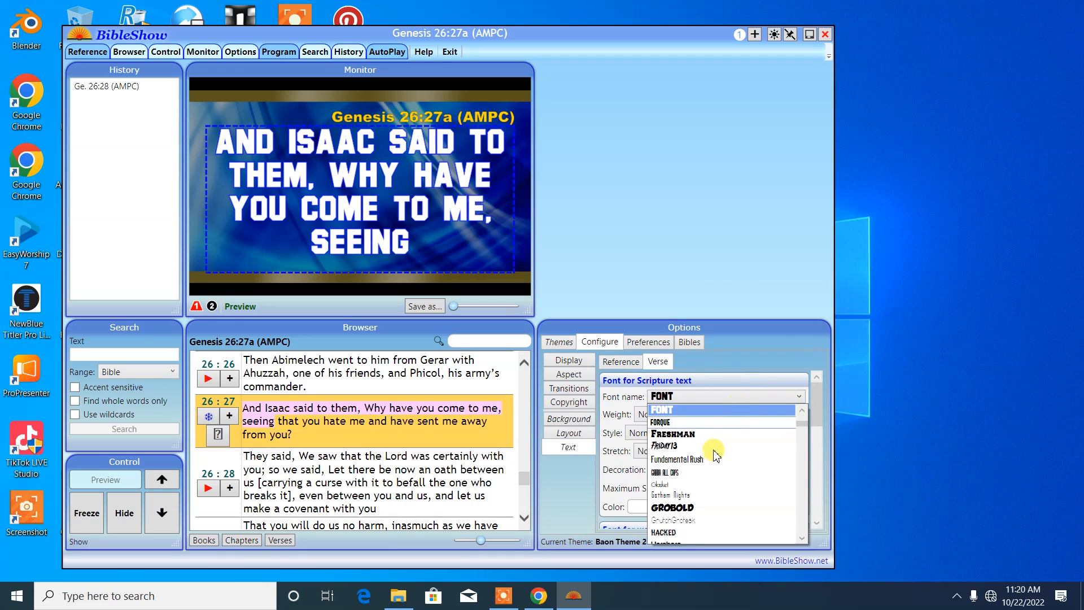
{"action": "scroll", "coordinate": [718, 466], "scroll_direction": "down", "scroll_amount": 3}
{"action": "scroll", "coordinate": [718, 466], "scroll_direction": "down", "scroll_amount": 5}
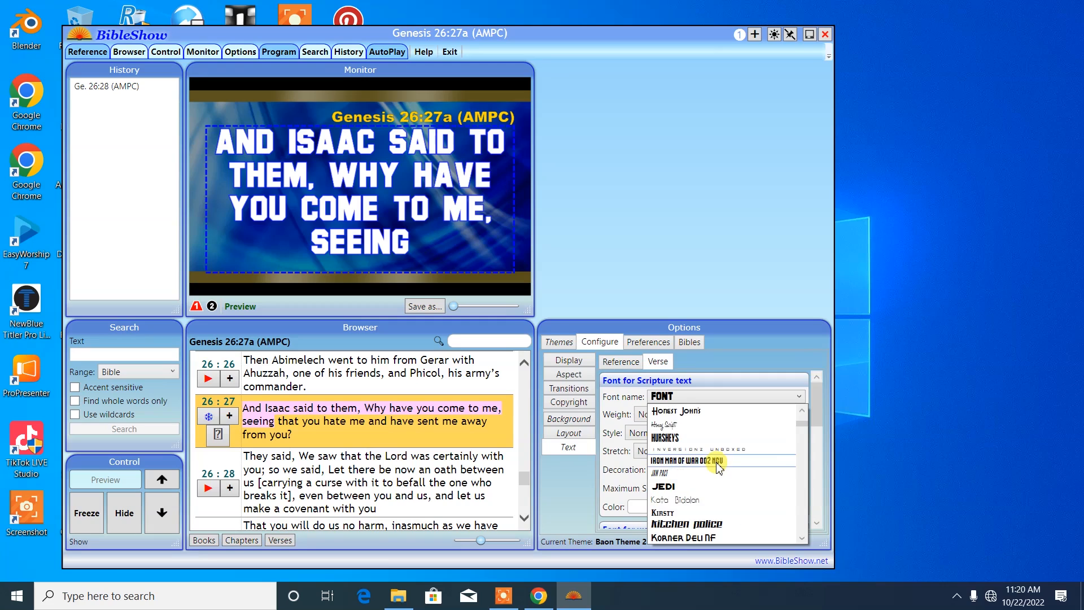
{"action": "scroll", "coordinate": [718, 469], "scroll_direction": "down", "scroll_amount": 5}
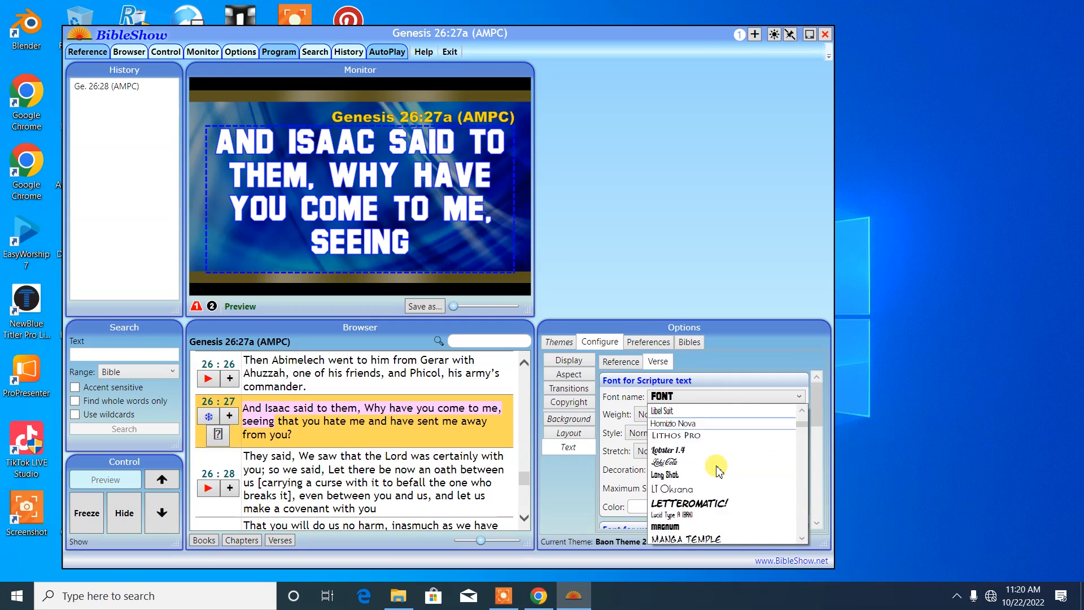
{"action": "scroll", "coordinate": [718, 471], "scroll_direction": "down", "scroll_amount": 4}
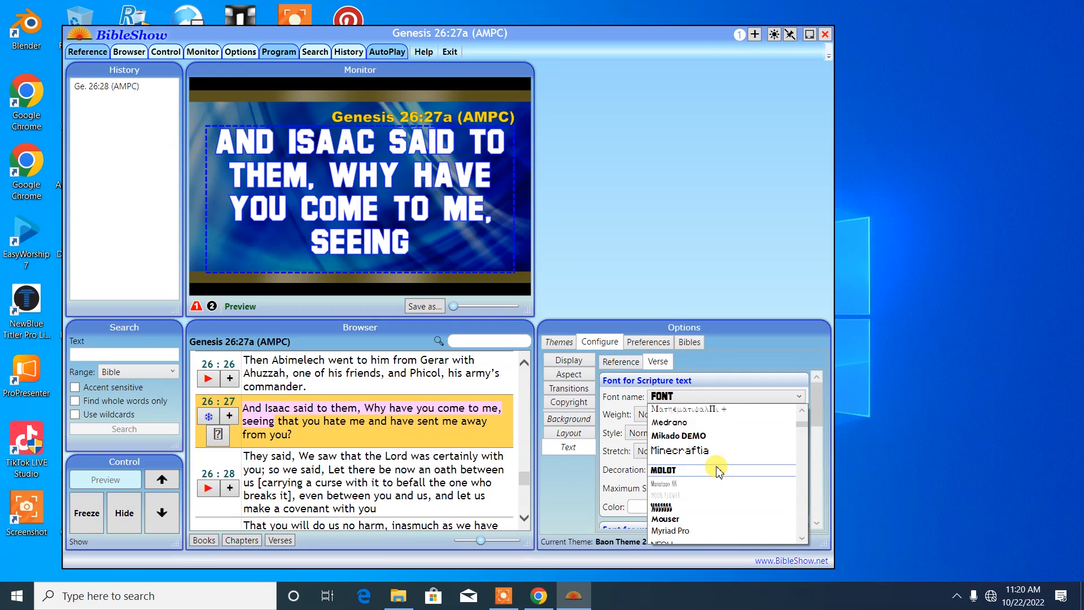
{"action": "scroll", "coordinate": [718, 473], "scroll_direction": "down", "scroll_amount": 6}
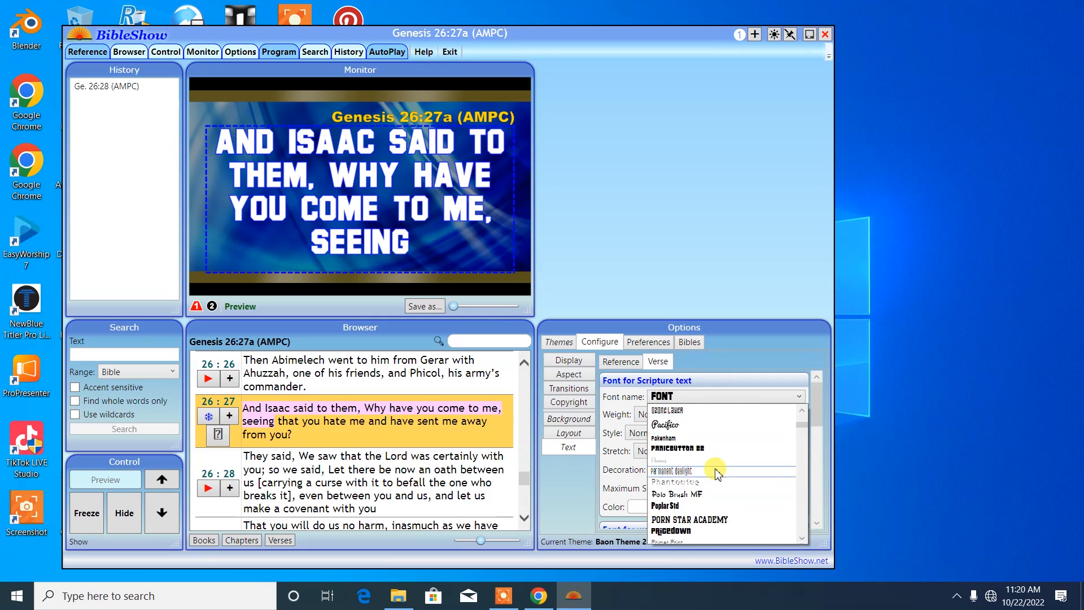
{"action": "scroll", "coordinate": [716, 474], "scroll_direction": "down", "scroll_amount": 3}
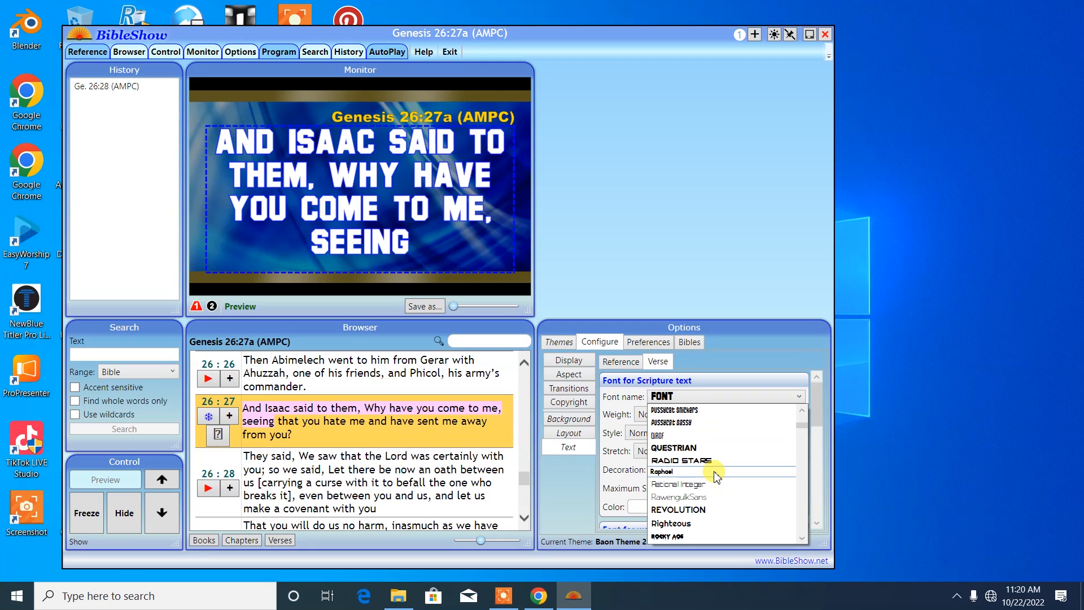
{"action": "left_click", "coordinate": [714, 448]}
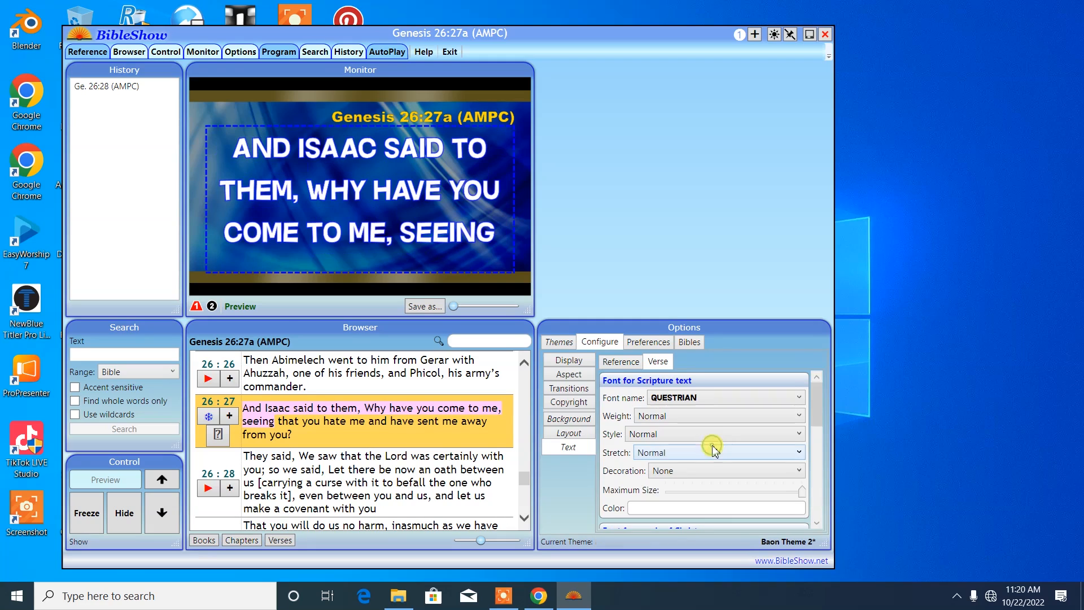
Step: Try the Timeline font for the verse's scripture text
{"action": "left_click", "coordinate": [696, 400]}
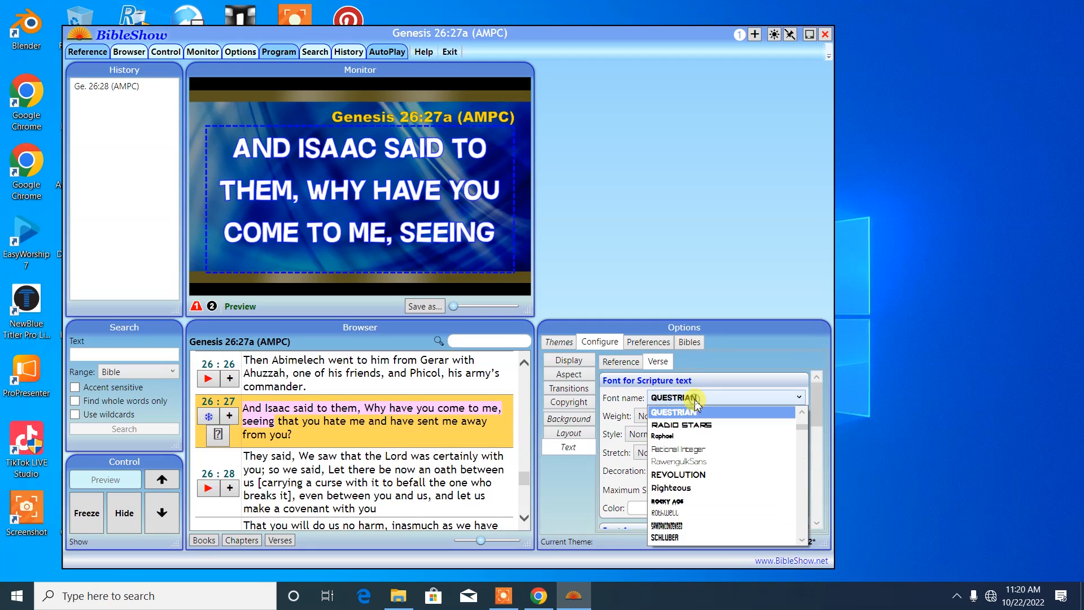
{"action": "scroll", "coordinate": [706, 466], "scroll_direction": "down", "scroll_amount": 7}
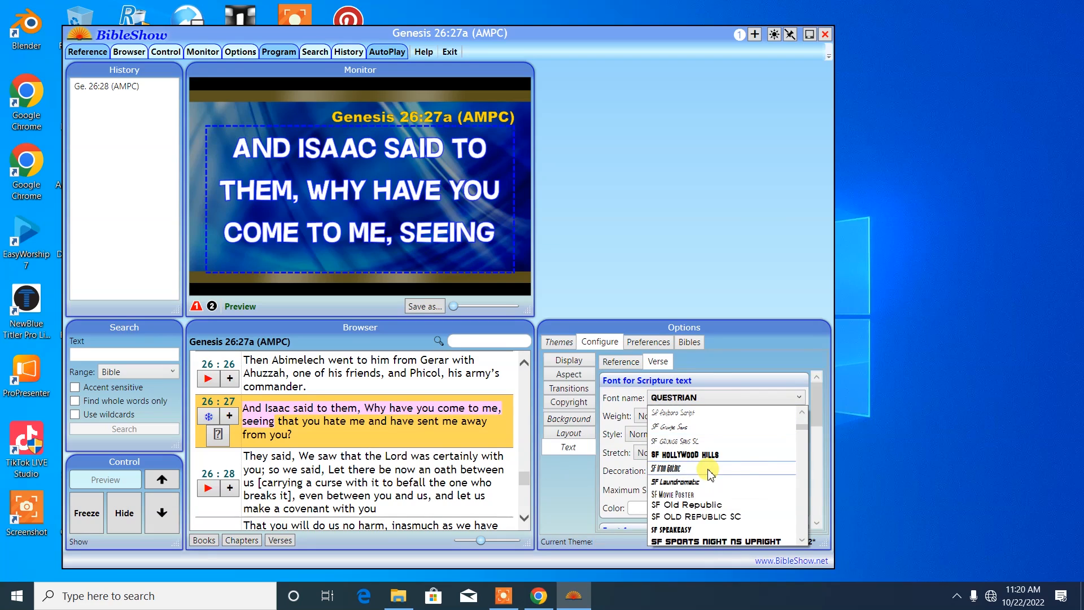
{"action": "scroll", "coordinate": [710, 476], "scroll_direction": "down", "scroll_amount": 6}
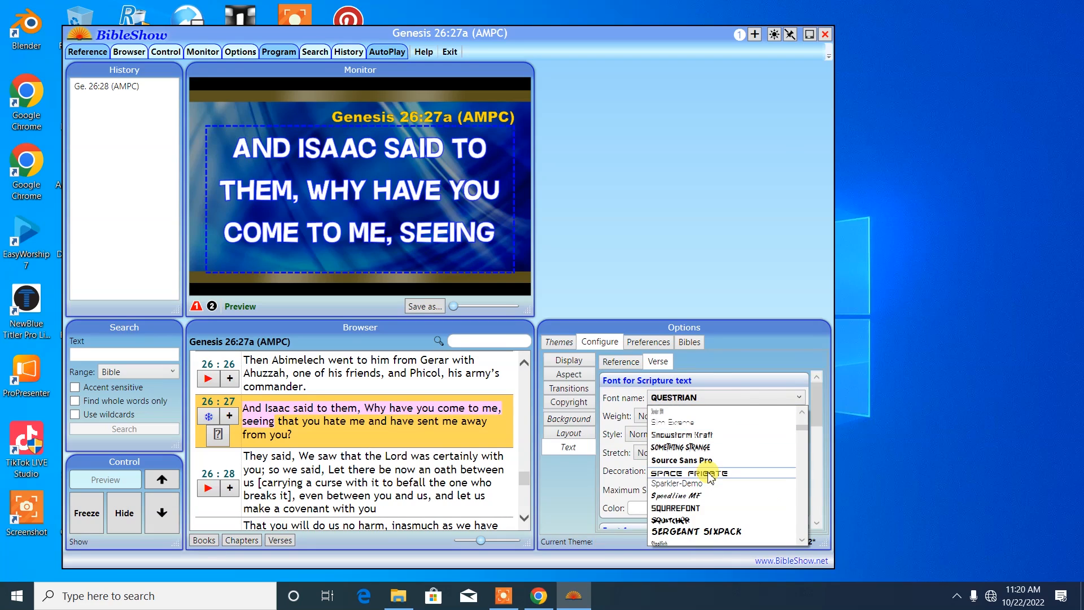
{"action": "scroll", "coordinate": [710, 477], "scroll_direction": "down", "scroll_amount": 1}
{"action": "scroll", "coordinate": [709, 477], "scroll_direction": "down", "scroll_amount": 3}
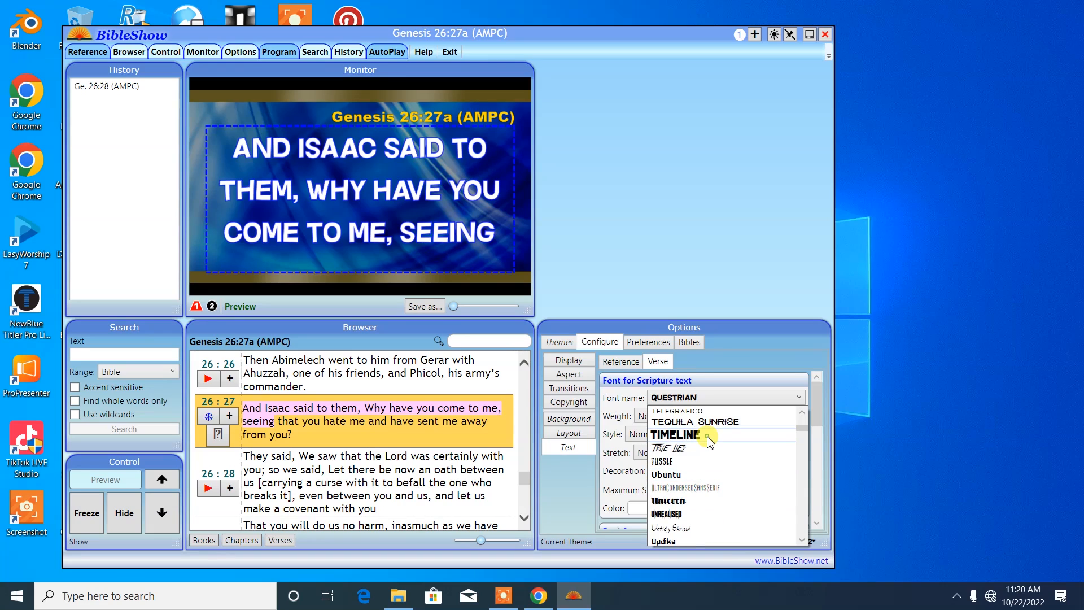
{"action": "left_click", "coordinate": [710, 442]}
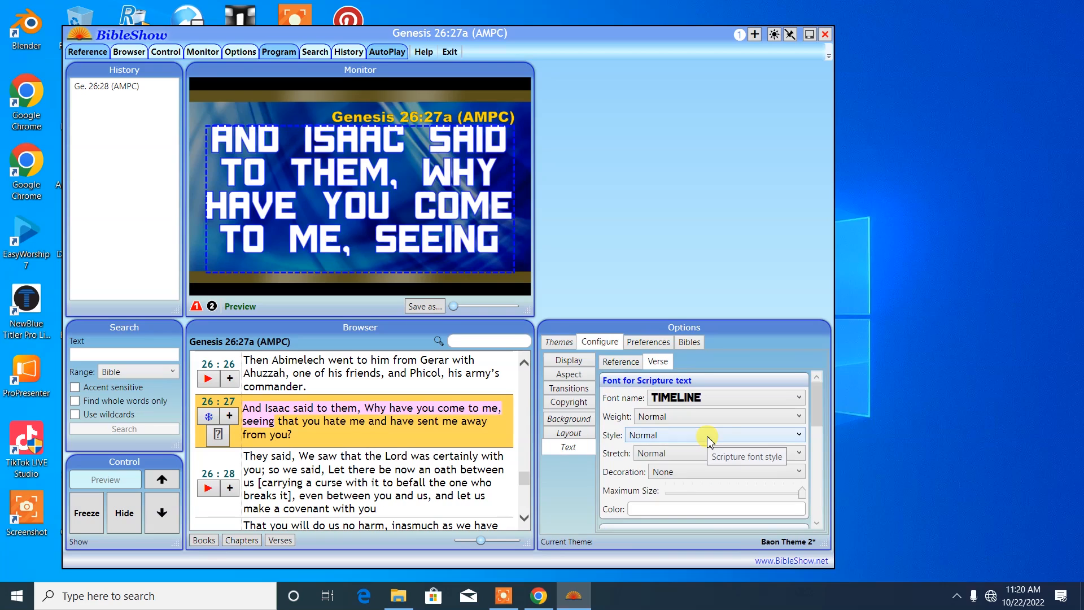
Step: Set the verse's scripture text font to Airline with the Thin weight
{"action": "left_click", "coordinate": [678, 398]}
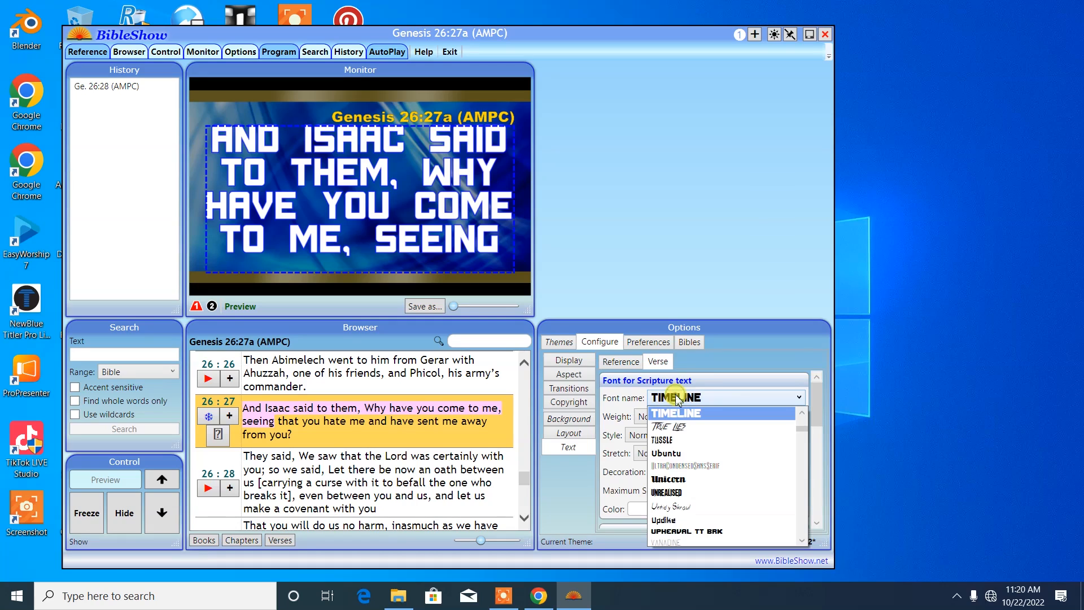
{"action": "scroll", "coordinate": [718, 484], "scroll_direction": "down", "scroll_amount": 1}
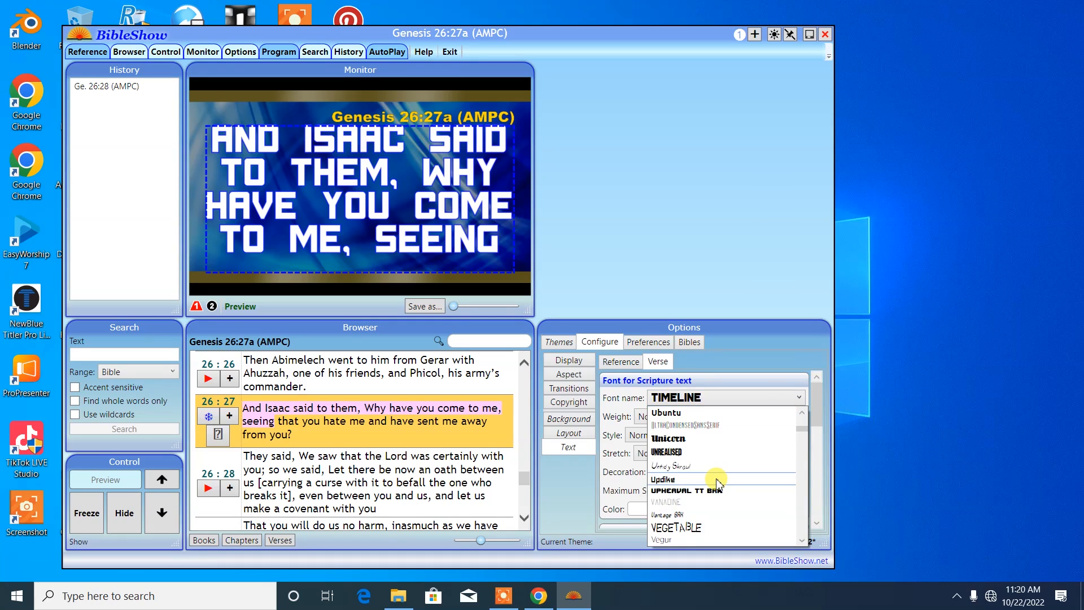
{"action": "scroll", "coordinate": [718, 484], "scroll_direction": "down", "scroll_amount": 5}
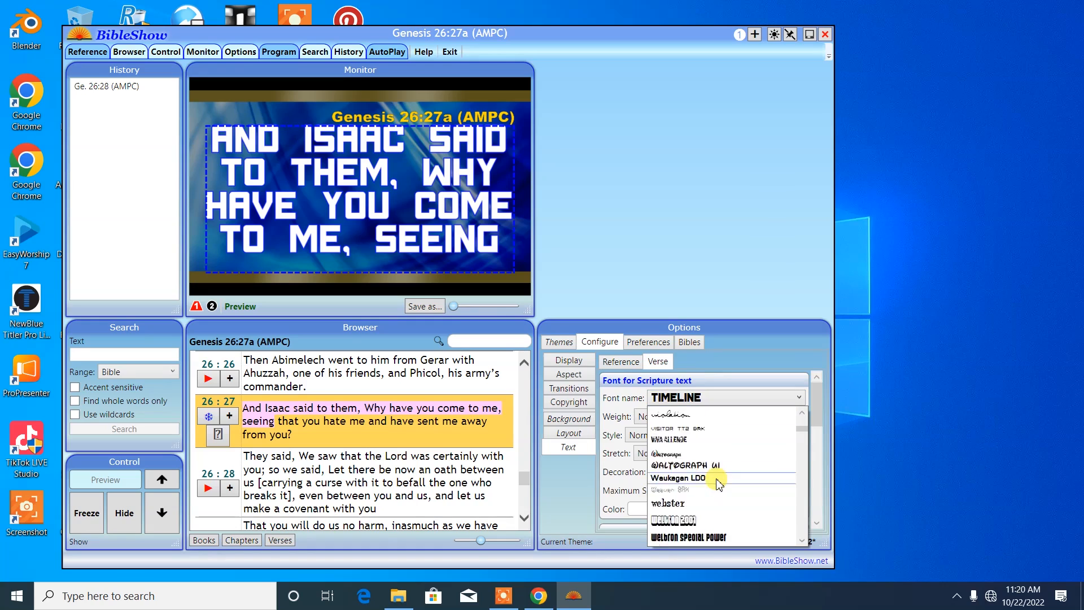
{"action": "scroll", "coordinate": [718, 484], "scroll_direction": "down", "scroll_amount": 6}
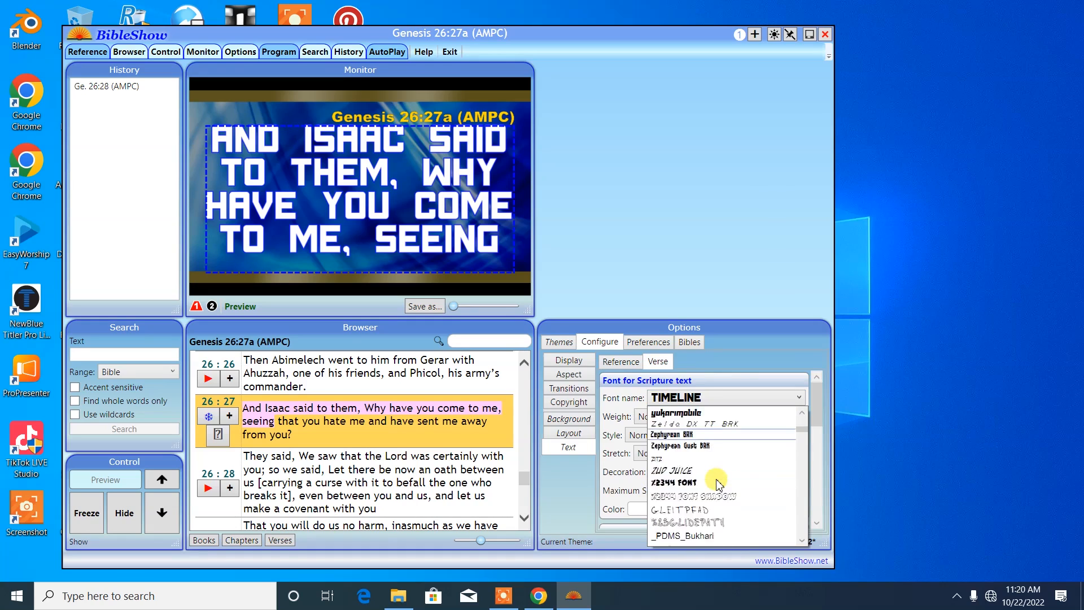
{"action": "scroll", "coordinate": [718, 484], "scroll_direction": "down", "scroll_amount": 6}
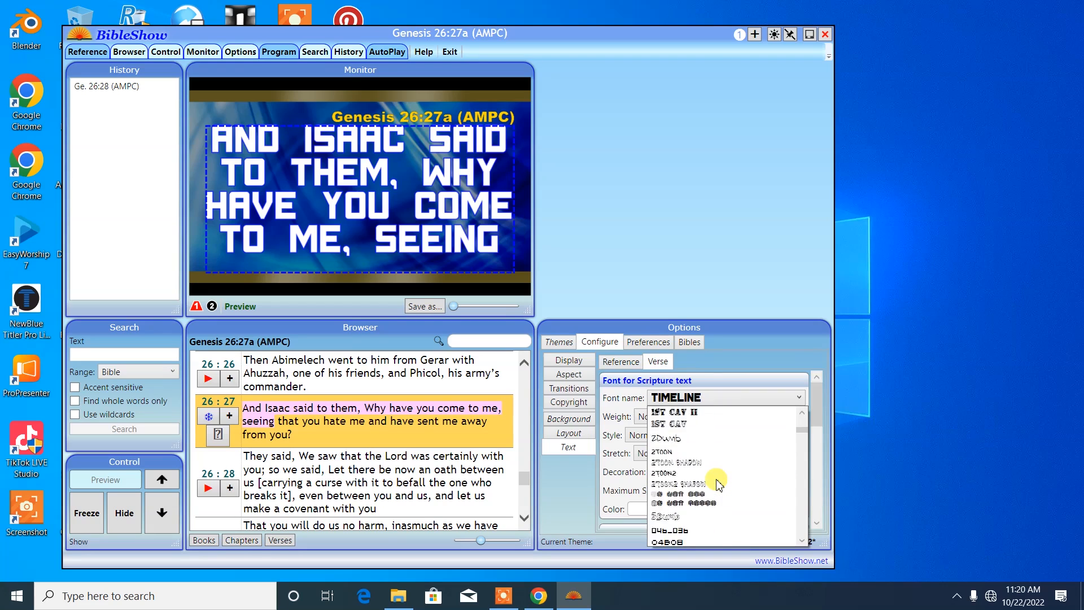
{"action": "scroll", "coordinate": [718, 483], "scroll_direction": "down", "scroll_amount": 3}
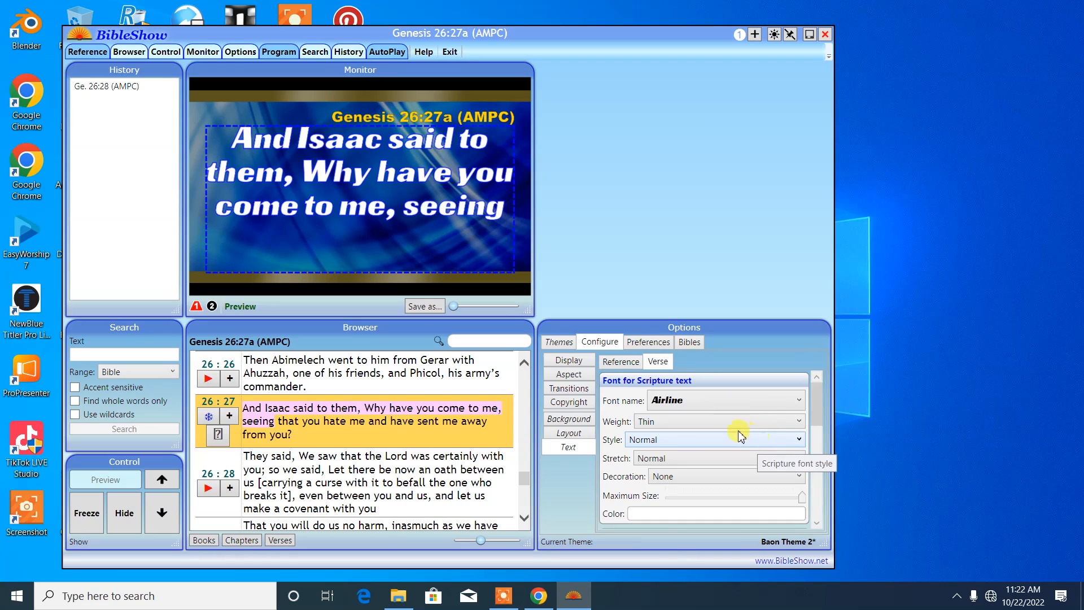
{"action": "left_click", "coordinate": [666, 427]}
{"action": "left_click", "coordinate": [666, 436]}
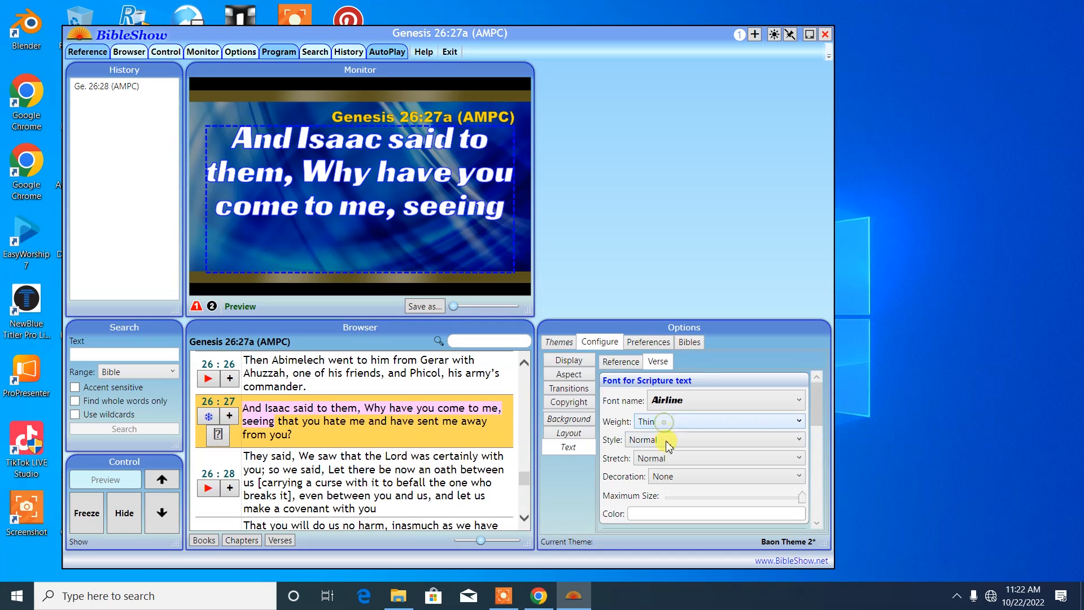
Step: Save the theme with its new verse font under the name Baon Theme 2, replacing the existing theme file
{"action": "left_click", "coordinate": [623, 366]}
{"action": "left_click", "coordinate": [559, 343]}
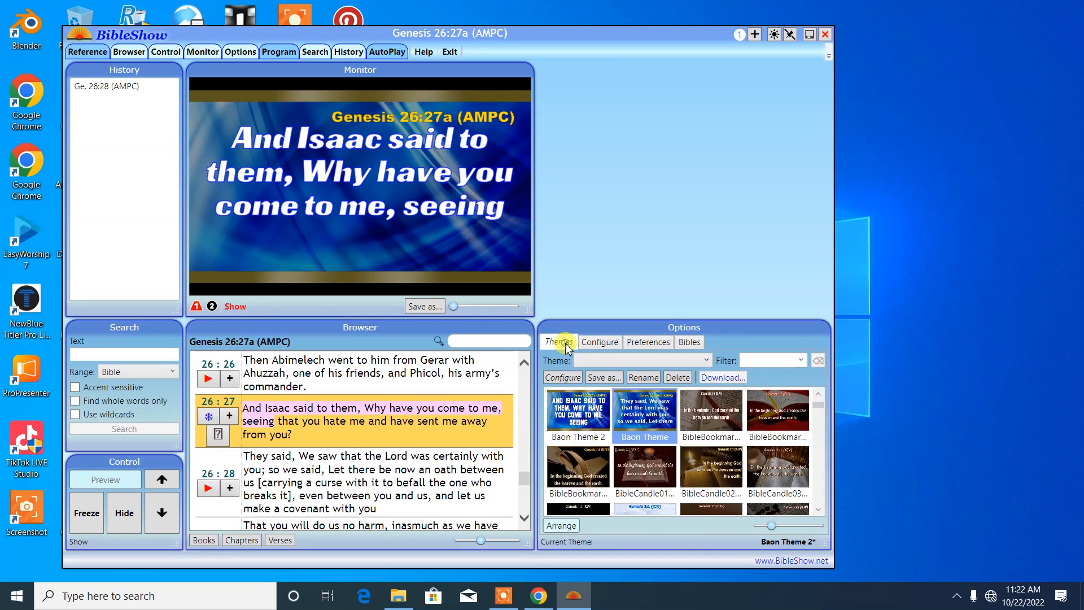
{"action": "left_click", "coordinate": [610, 378]}
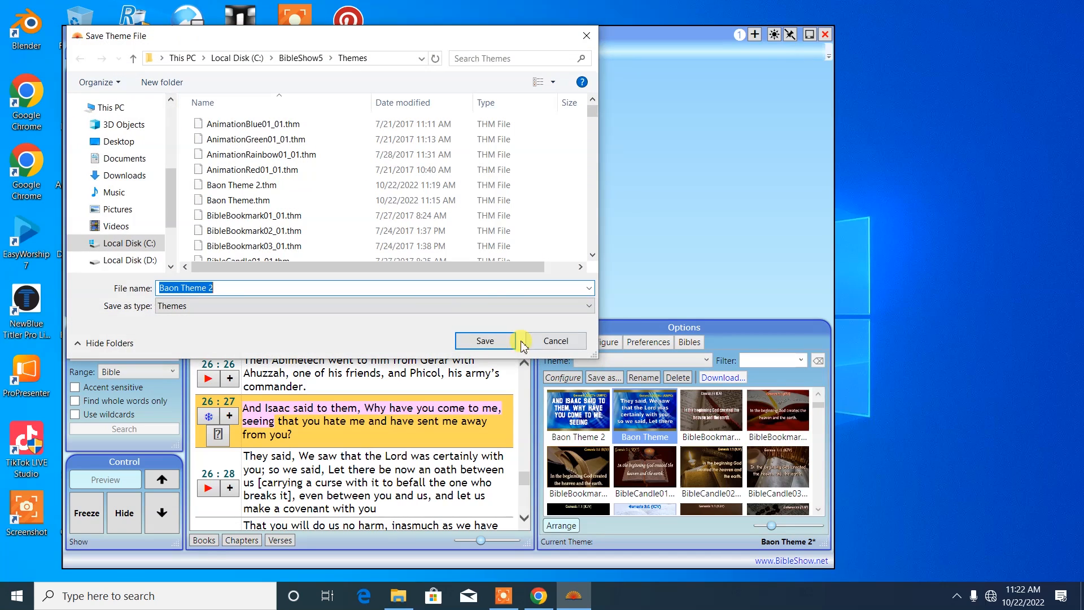
{"action": "left_click", "coordinate": [509, 344]}
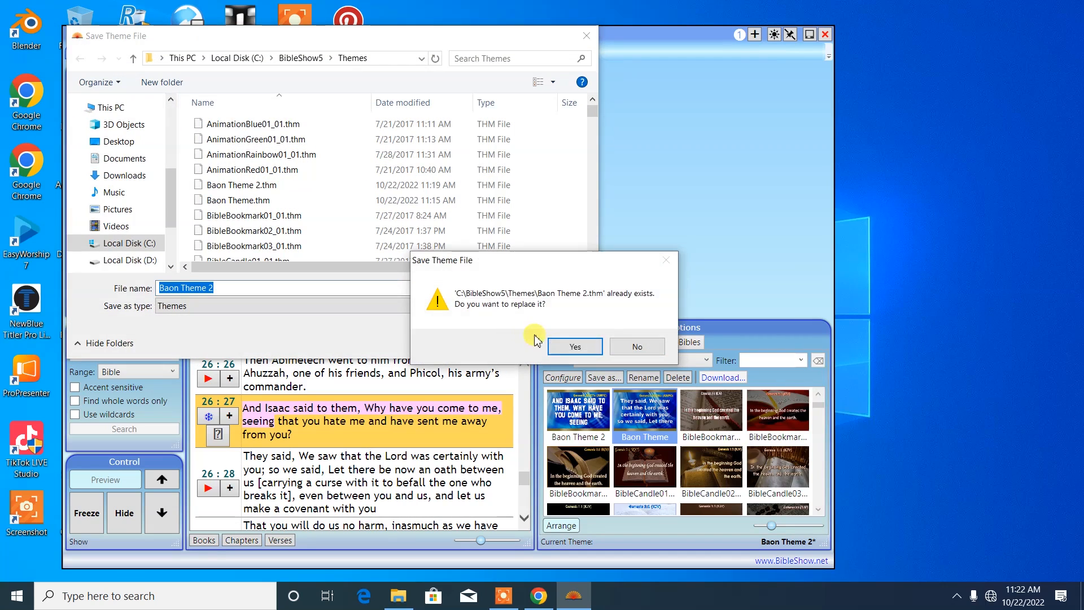
{"action": "left_click", "coordinate": [575, 344]}
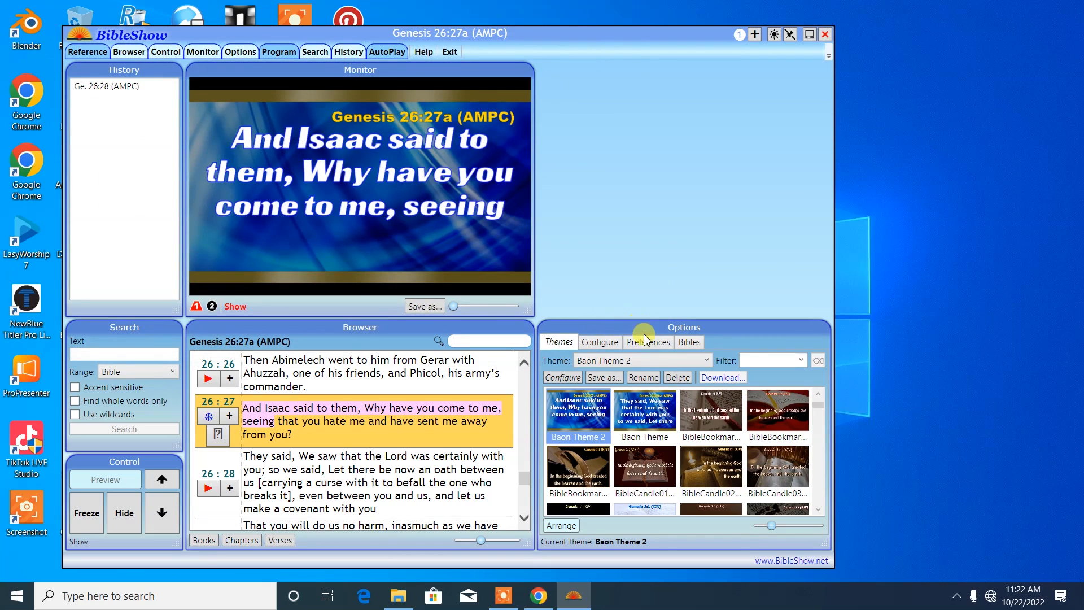
Step: Increase the split length for long verses, using Genesis 26:28 to judge how much text fits on one slide
{"action": "left_click", "coordinate": [599, 342]}
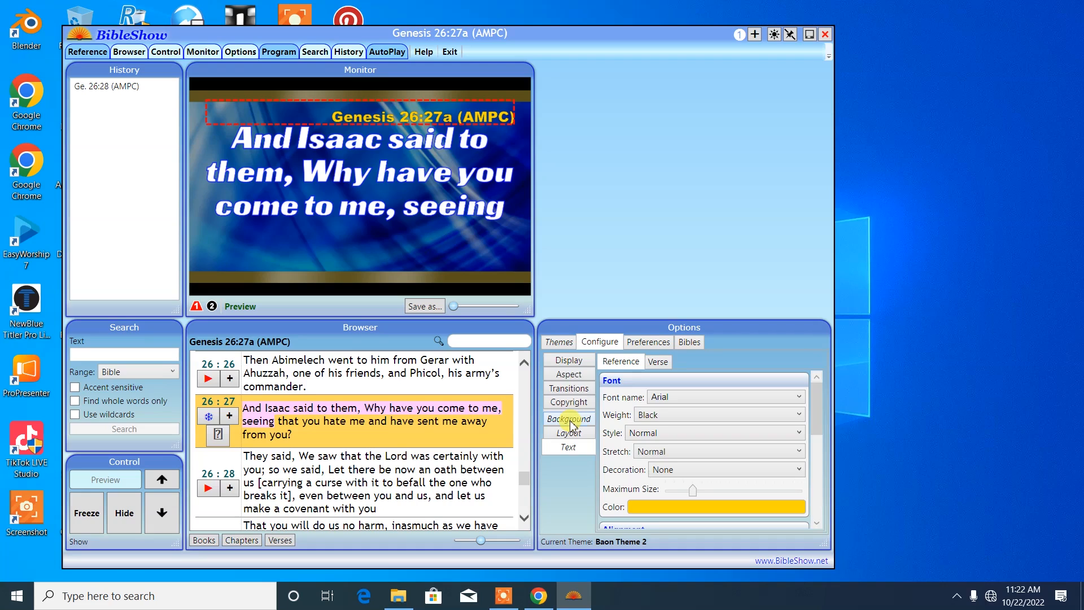
{"action": "left_click", "coordinate": [568, 374]}
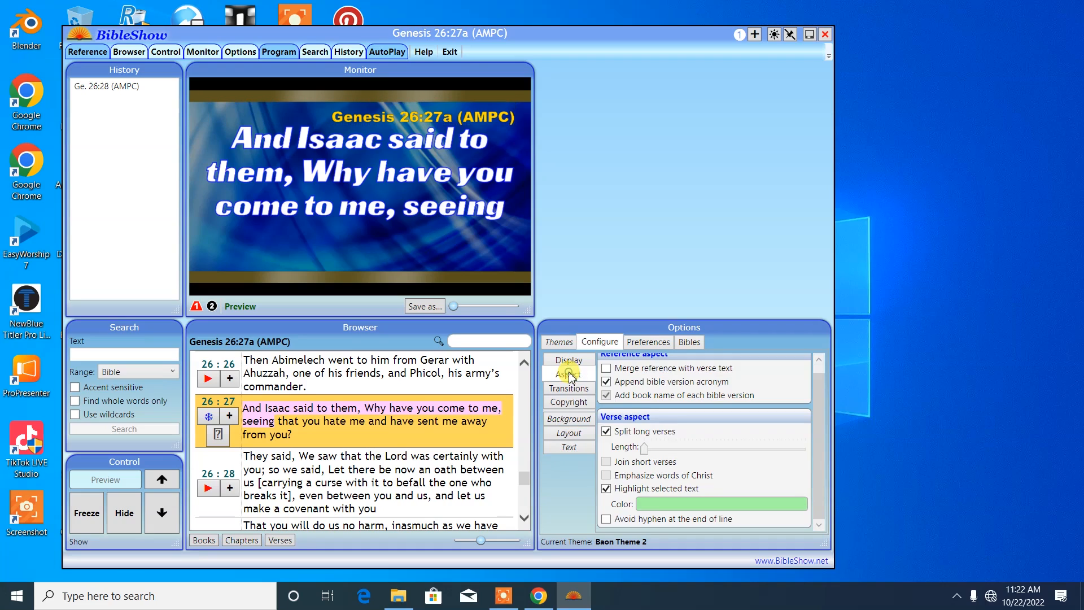
{"action": "left_click", "coordinate": [662, 450]}
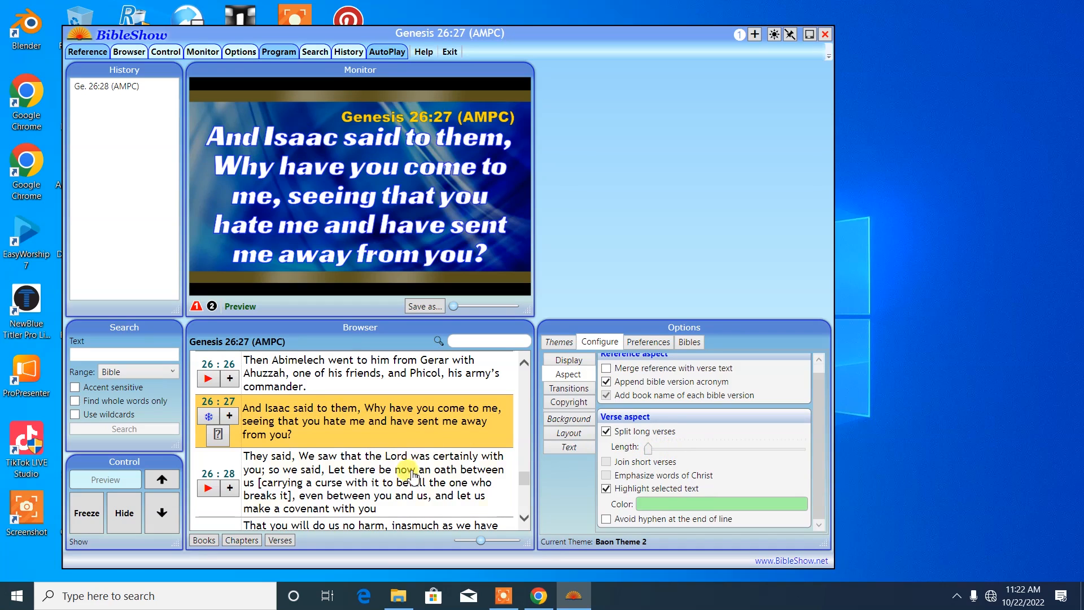
{"action": "left_click", "coordinate": [411, 477]}
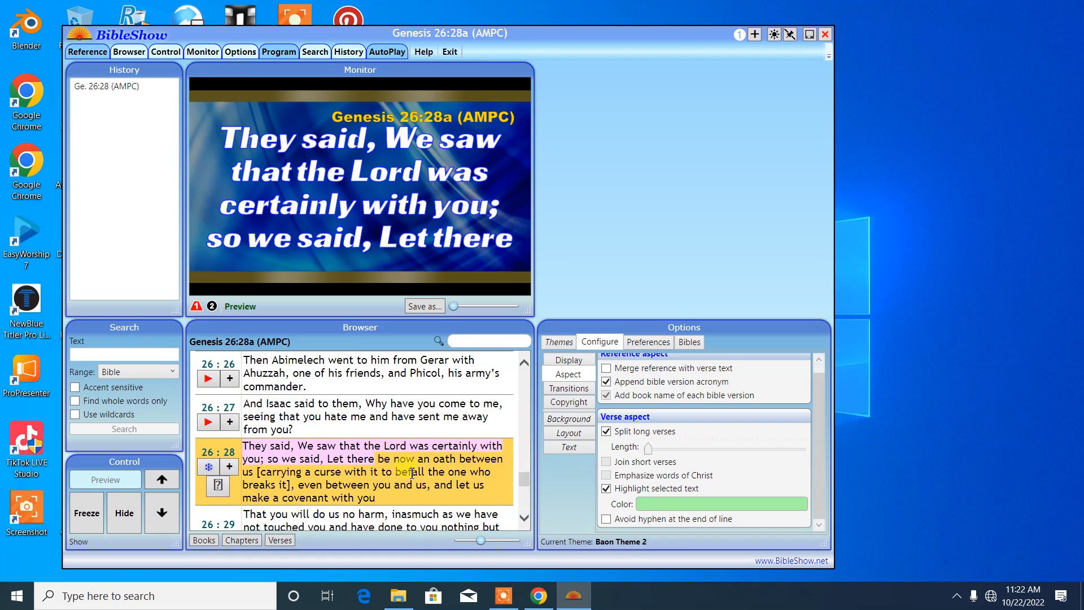
{"action": "left_click", "coordinate": [648, 448]}
{"action": "left_click_drag", "start_coordinate": [648, 448], "coordinate": [675, 452]}
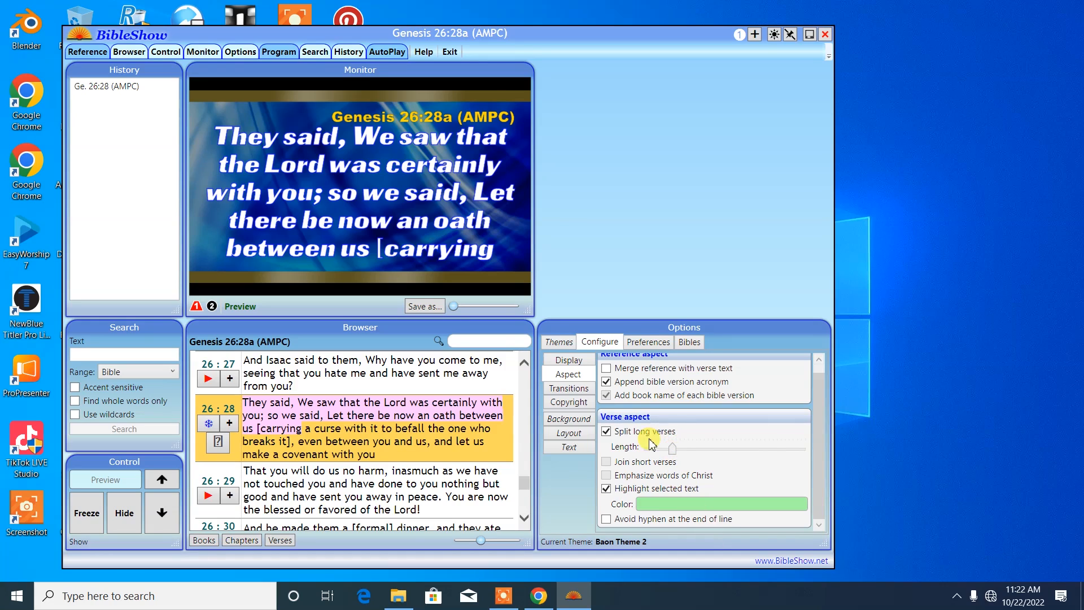
Step: Save the current theme again as Baon Theme 2, overwriting the existing file
{"action": "left_click", "coordinate": [565, 342]}
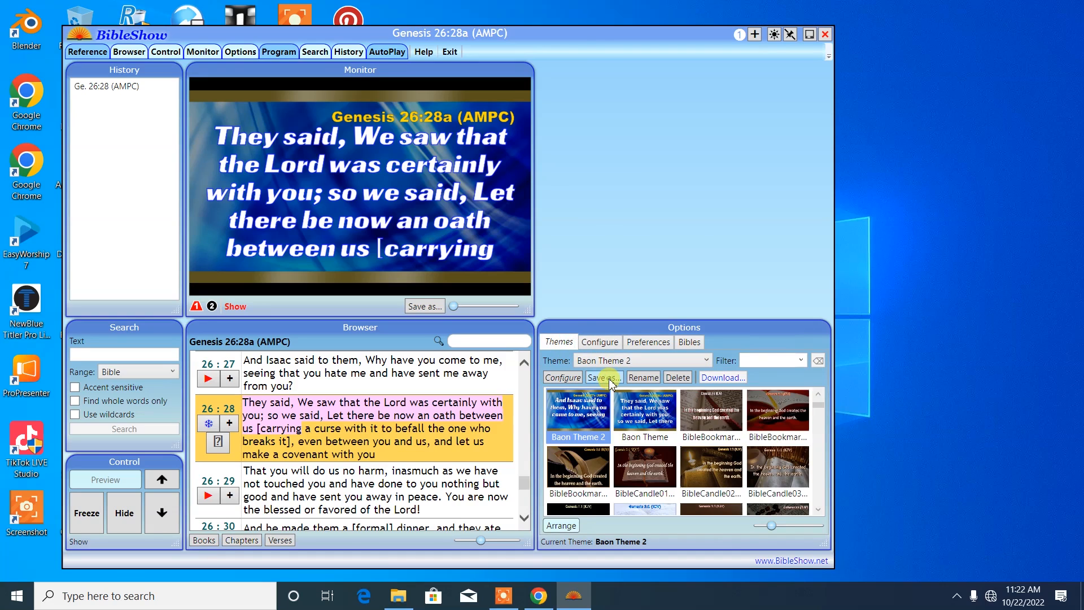
{"action": "left_click", "coordinate": [604, 377]}
{"action": "left_click", "coordinate": [466, 347]}
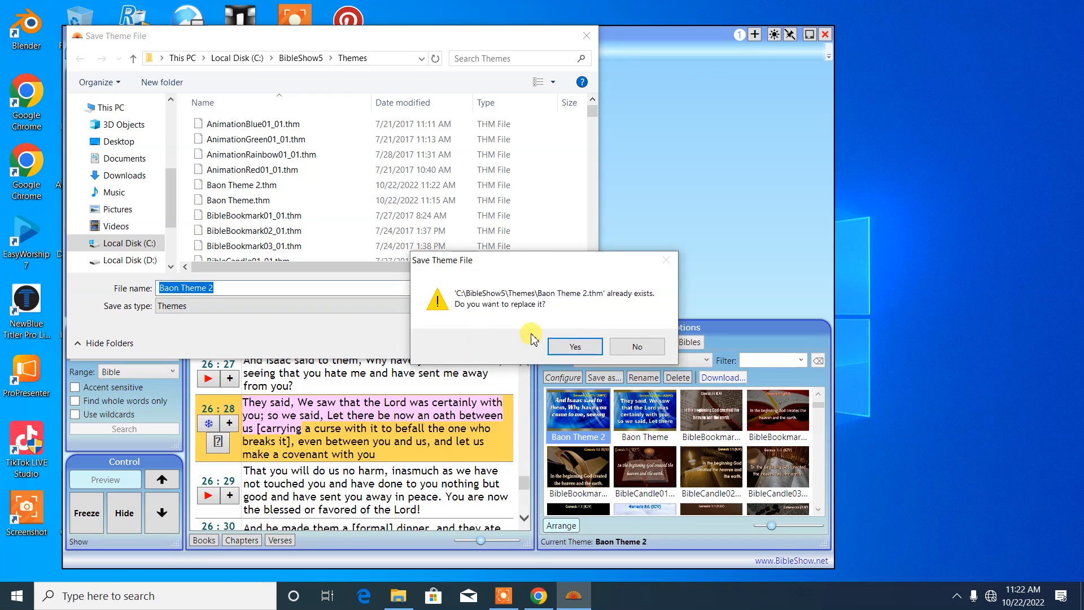
{"action": "left_click", "coordinate": [579, 345]}
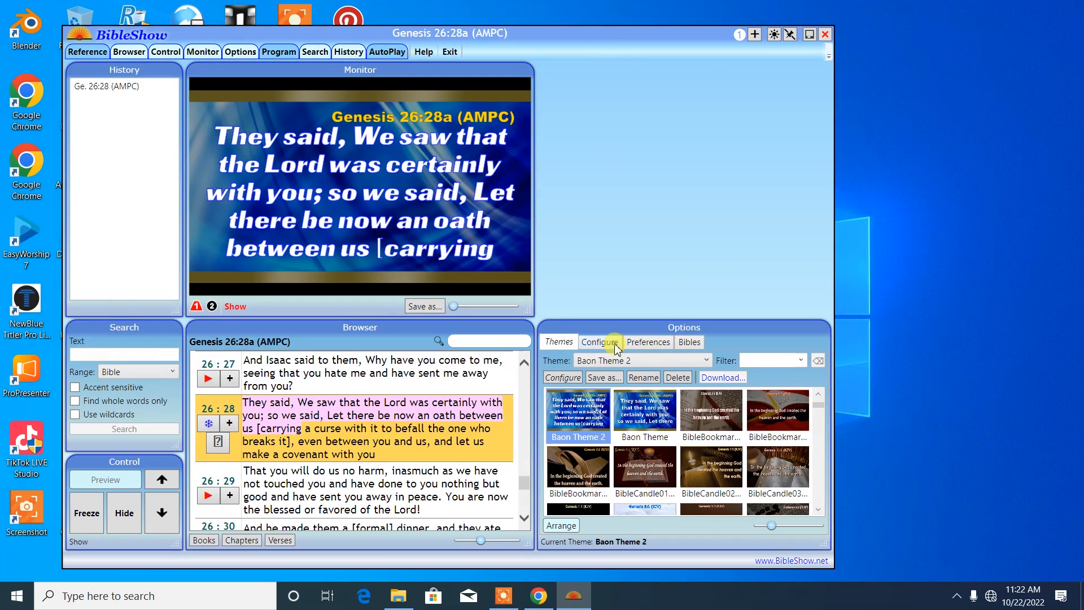
Step: Preview Display 2's output with Genesis 26:28 in its display configuration
{"action": "left_click", "coordinate": [611, 341]}
{"action": "left_click", "coordinate": [571, 361]}
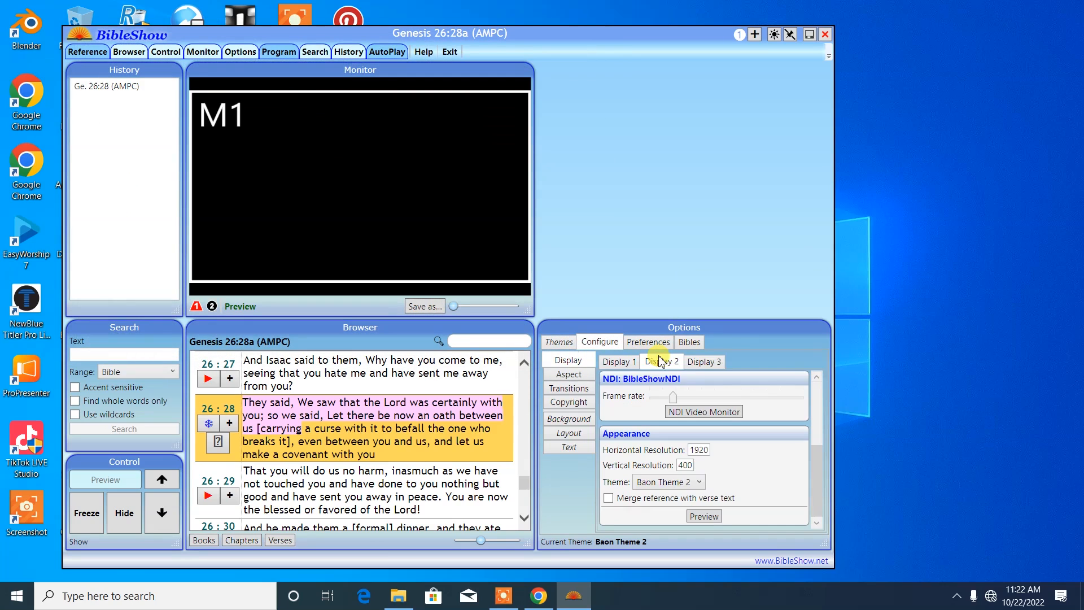
{"action": "left_click", "coordinate": [704, 516]}
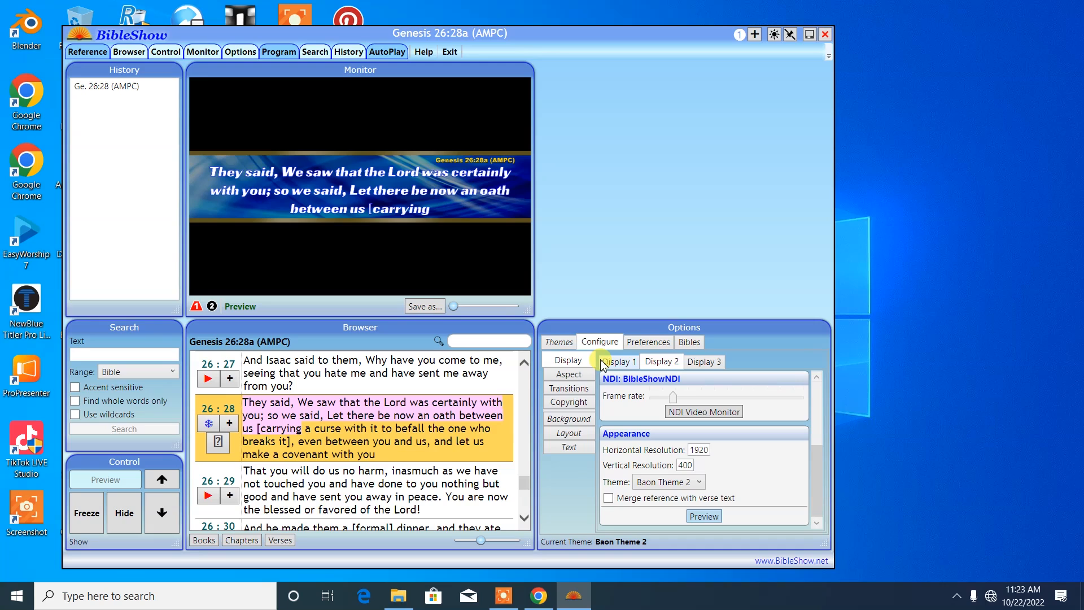
Step: Reduce the outline thickness of the verse text to about 0.4
{"action": "left_click", "coordinate": [570, 446]}
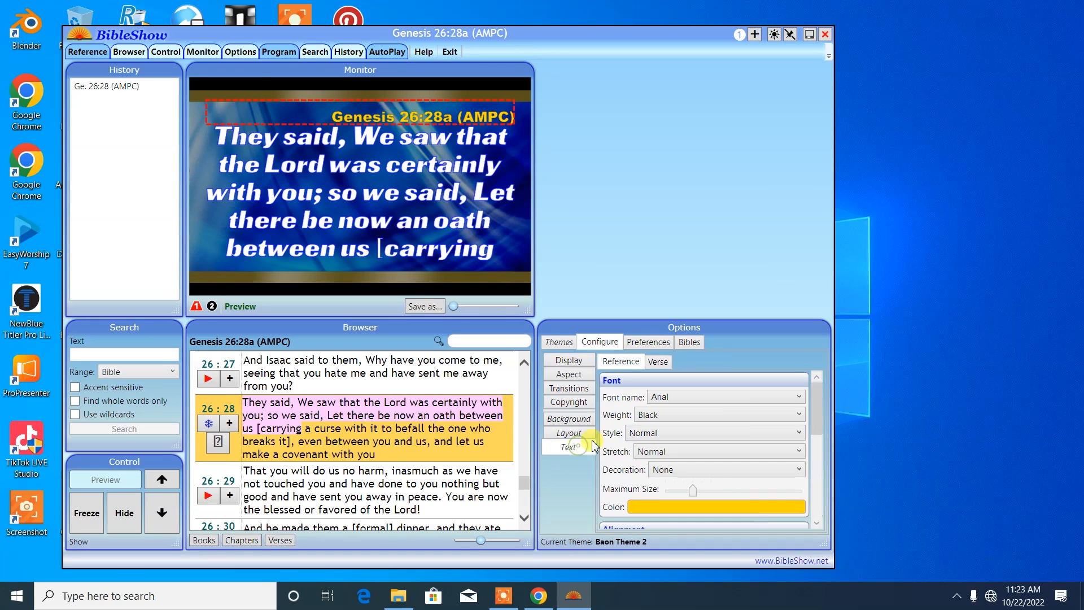
{"action": "scroll", "coordinate": [725, 425], "scroll_direction": "down", "scroll_amount": 2}
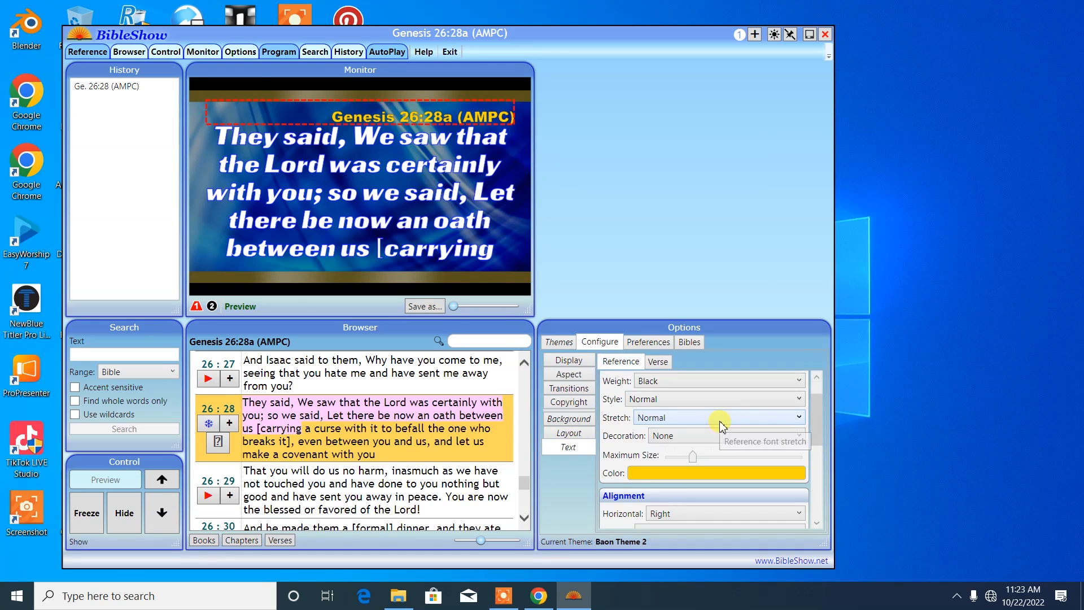
{"action": "scroll", "coordinate": [722, 428], "scroll_direction": "down", "scroll_amount": 4}
{"action": "scroll", "coordinate": [720, 431], "scroll_direction": "up", "scroll_amount": 2}
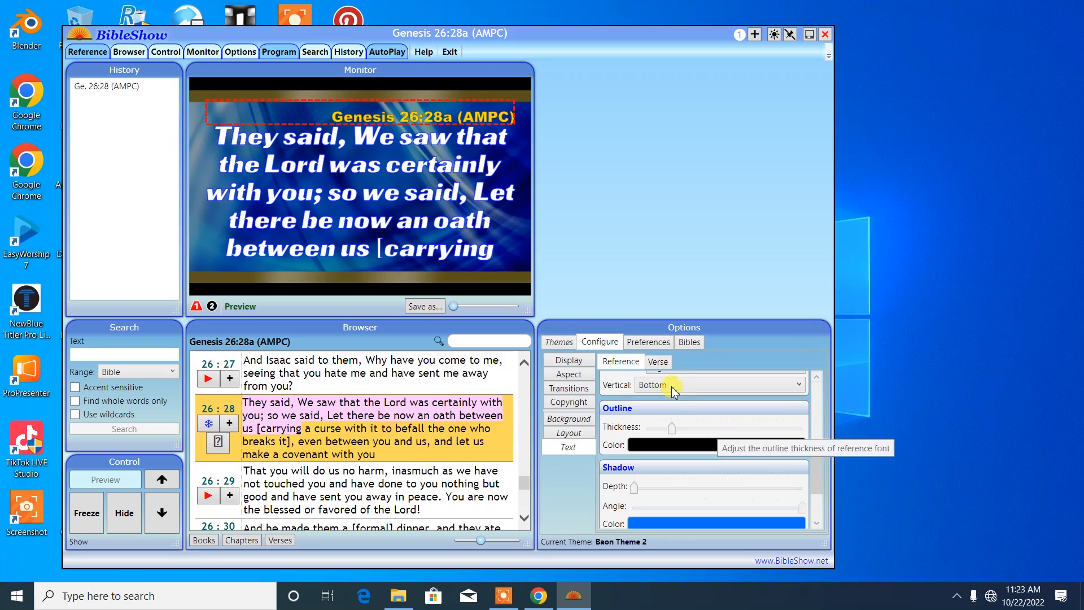
{"action": "left_click", "coordinate": [656, 361]}
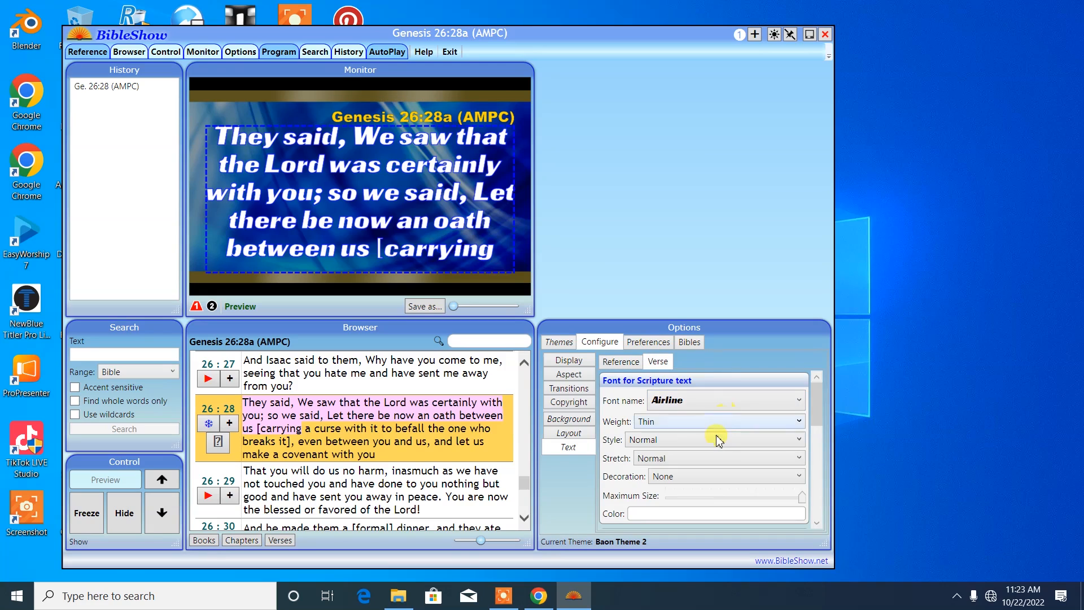
{"action": "scroll", "coordinate": [718, 441], "scroll_direction": "down", "scroll_amount": 1}
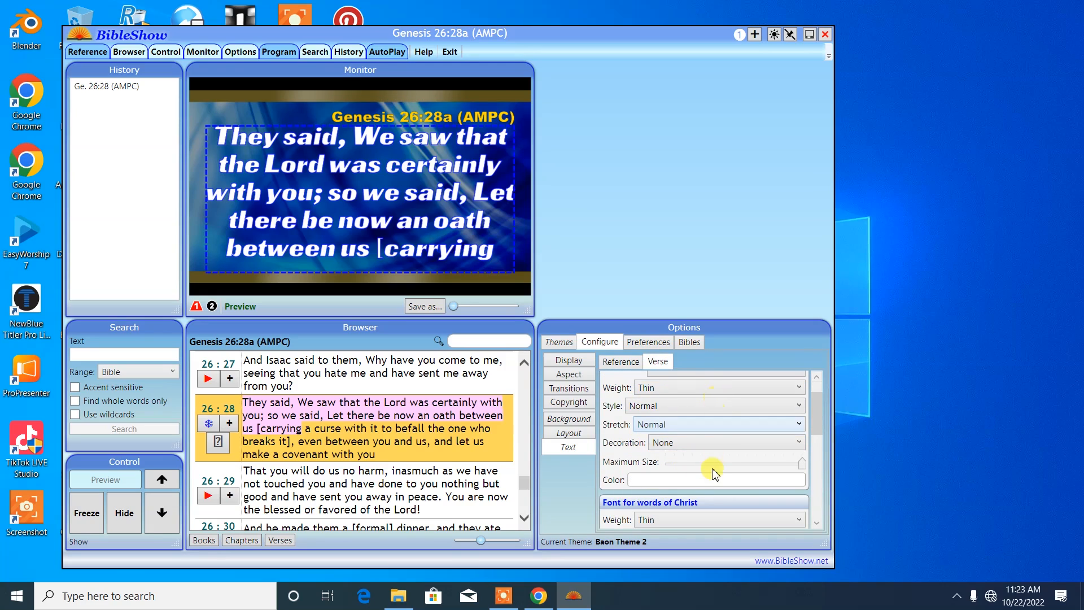
{"action": "scroll", "coordinate": [714, 473], "scroll_direction": "down", "scroll_amount": 4}
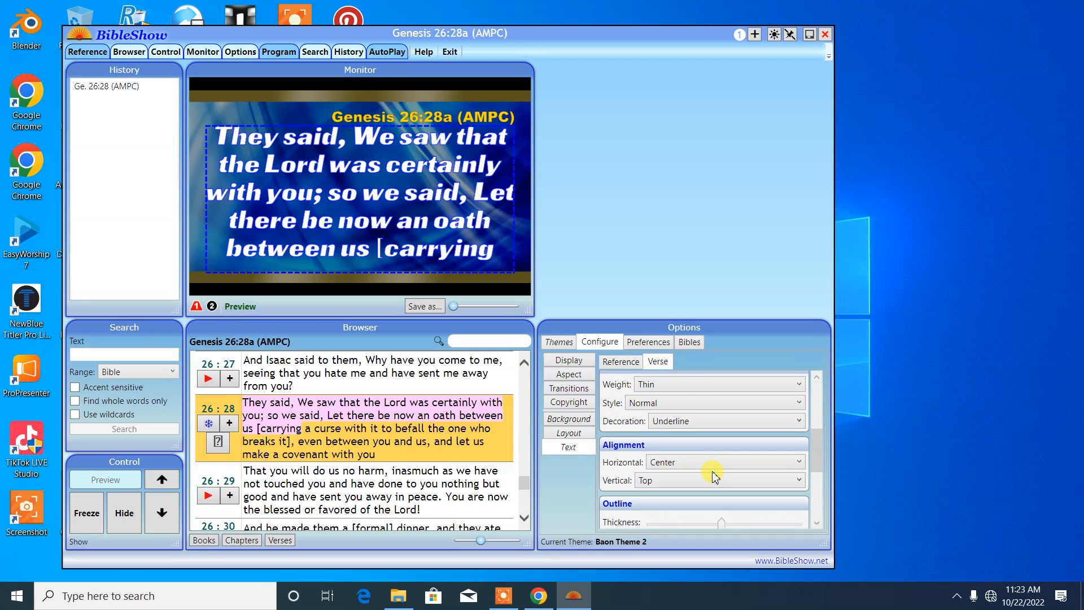
{"action": "scroll", "coordinate": [714, 477], "scroll_direction": "down", "scroll_amount": 1}
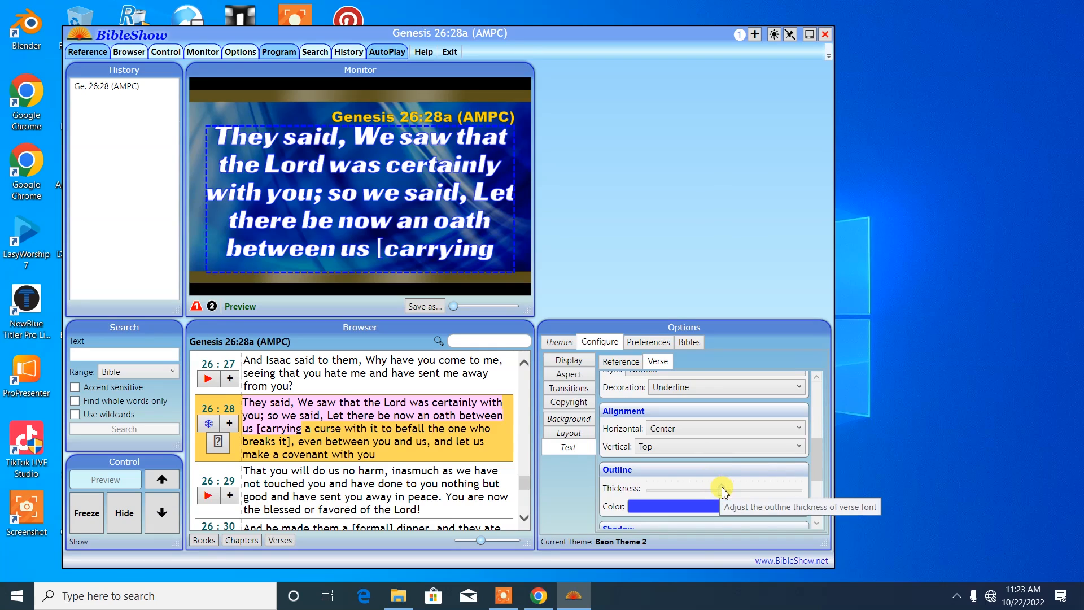
{"action": "left_click_drag", "start_coordinate": [722, 489], "coordinate": [683, 493]}
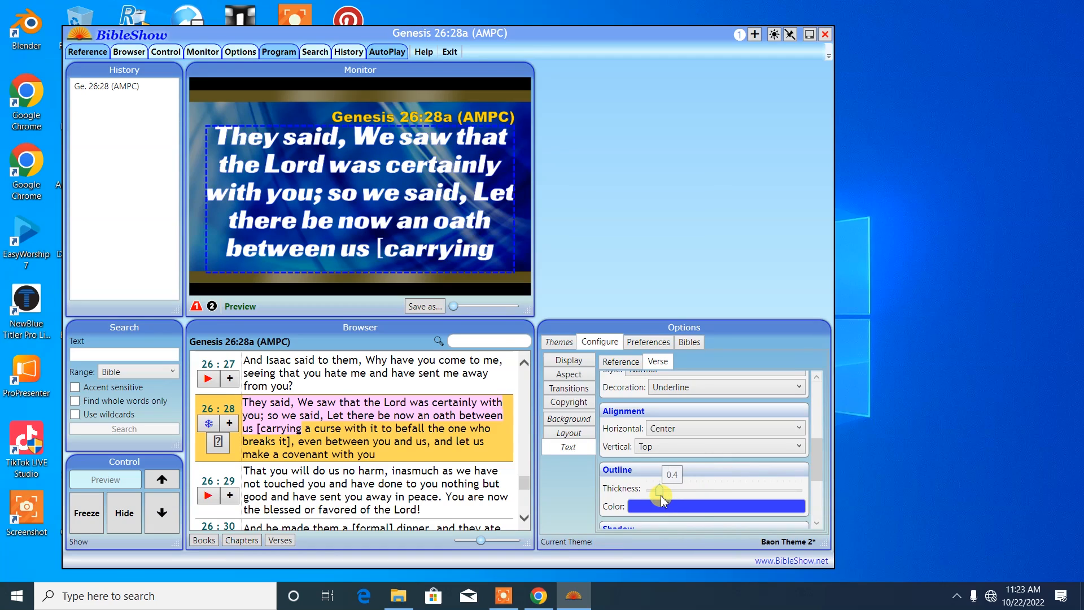
Step: Set the verse text's outline color to maximum darkness, giving color code #C5000000
{"action": "left_click", "coordinate": [709, 508]}
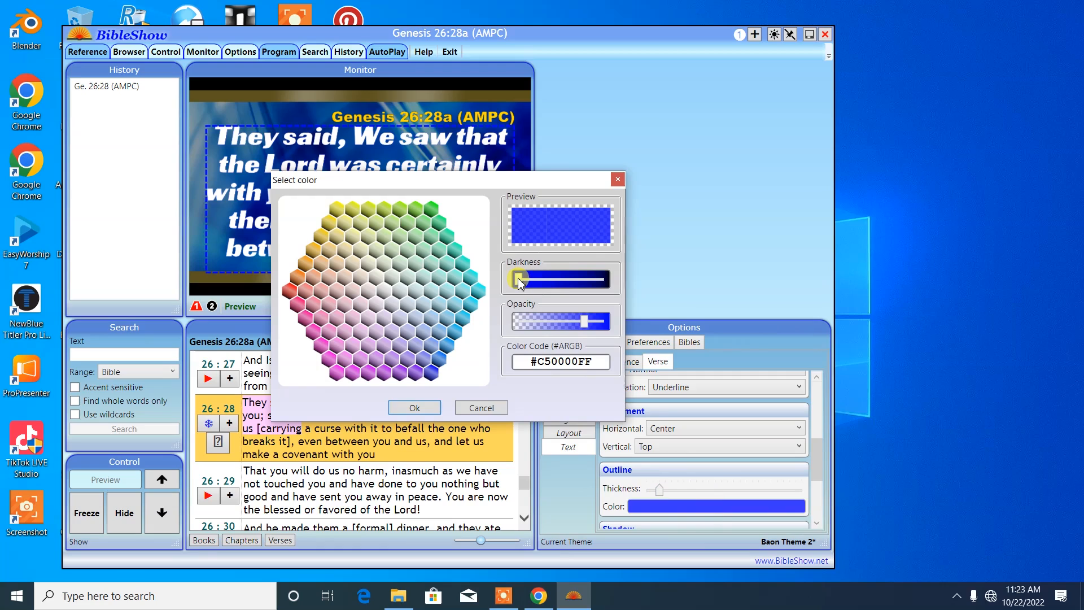
{"action": "left_click_drag", "start_coordinate": [538, 285], "coordinate": [649, 295]}
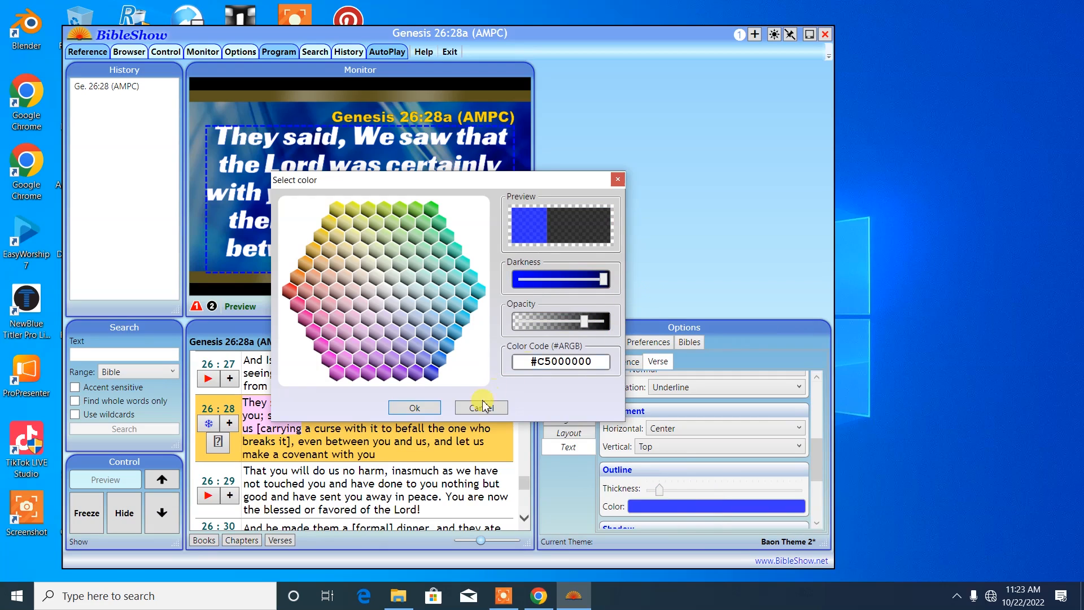
{"action": "left_click", "coordinate": [415, 408]}
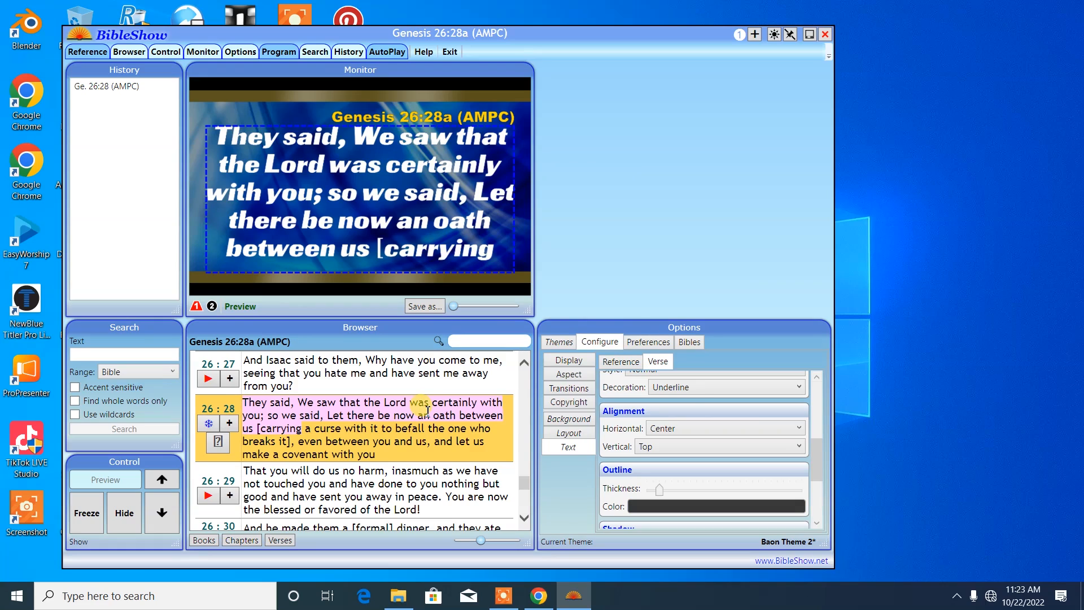
{"action": "left_click", "coordinate": [660, 489]}
{"action": "scroll", "coordinate": [738, 401], "scroll_direction": "down", "scroll_amount": 3}
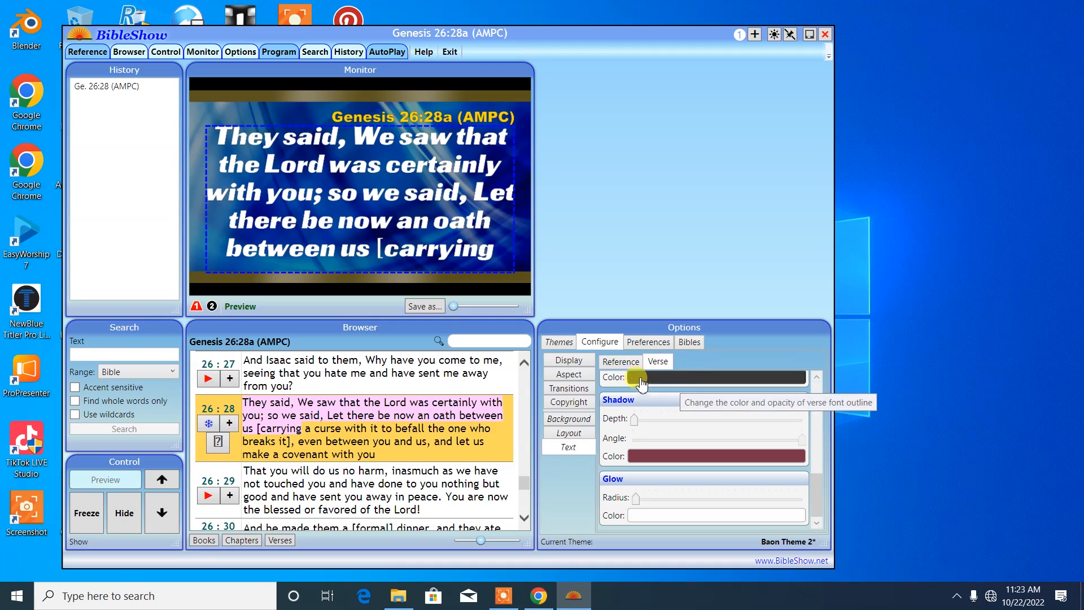
Step: Save the theme as Baon Theme 2, replacing the existing file, and preview Display 2's output
{"action": "left_click", "coordinate": [562, 341]}
{"action": "left_click", "coordinate": [614, 378]}
{"action": "left_click", "coordinate": [502, 342]}
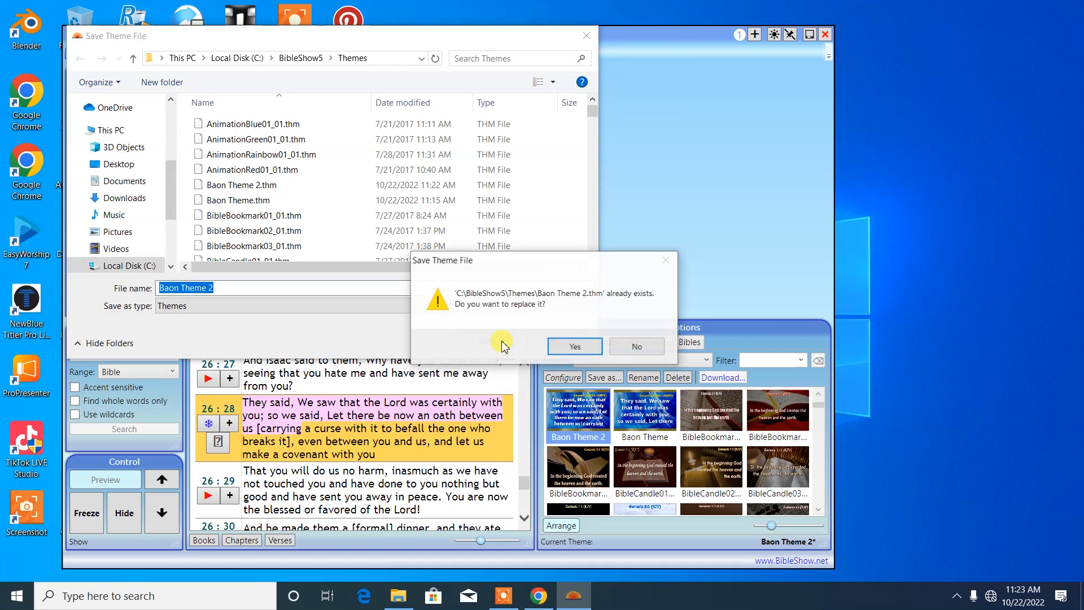
{"action": "left_click", "coordinate": [577, 346]}
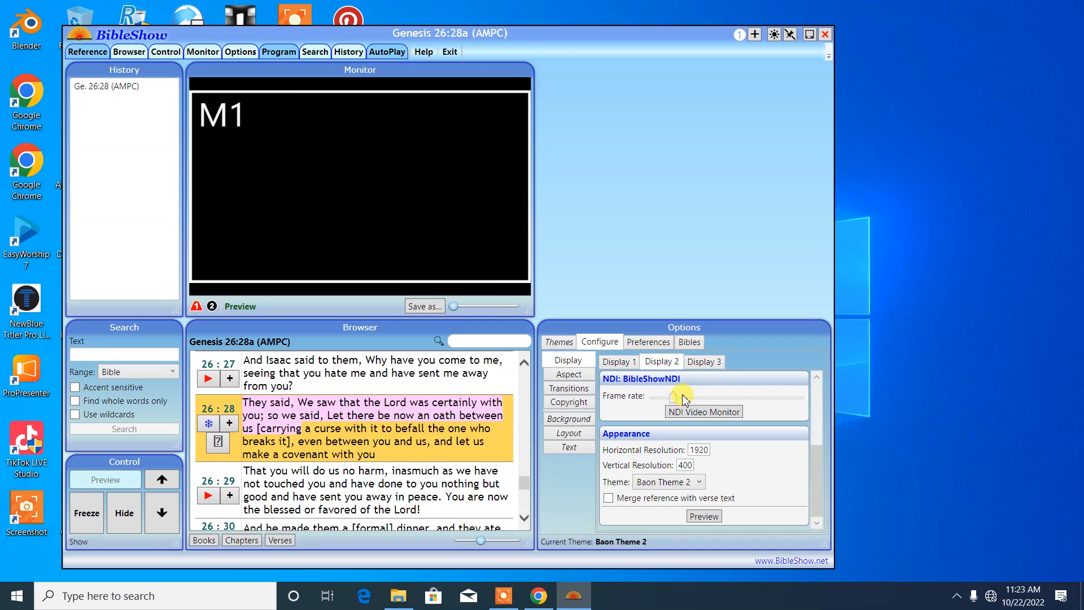
{"action": "left_click", "coordinate": [711, 517]}
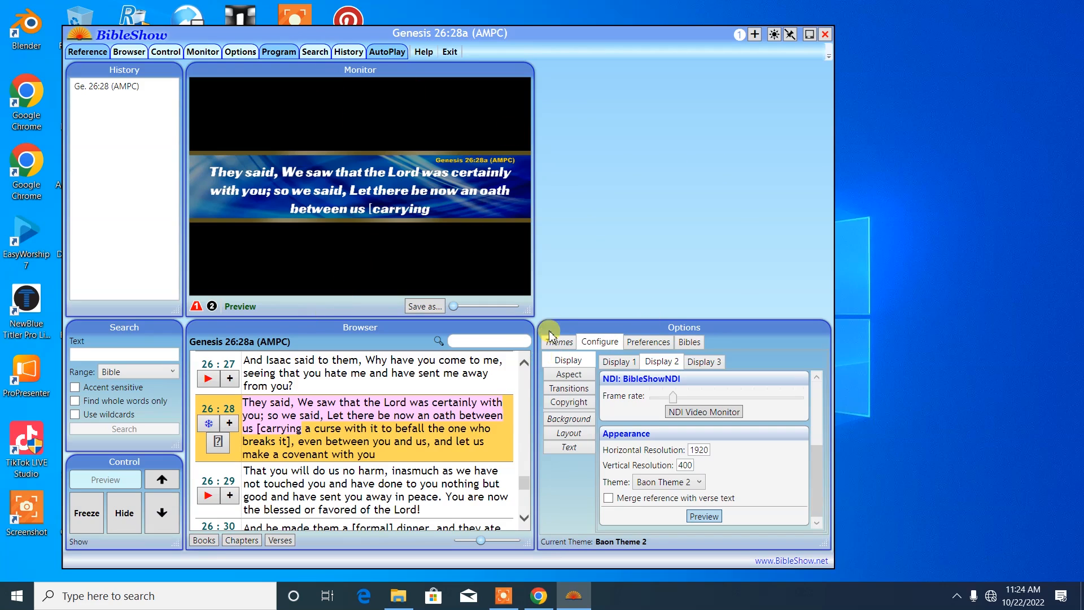
{"action": "left_click", "coordinate": [579, 450]}
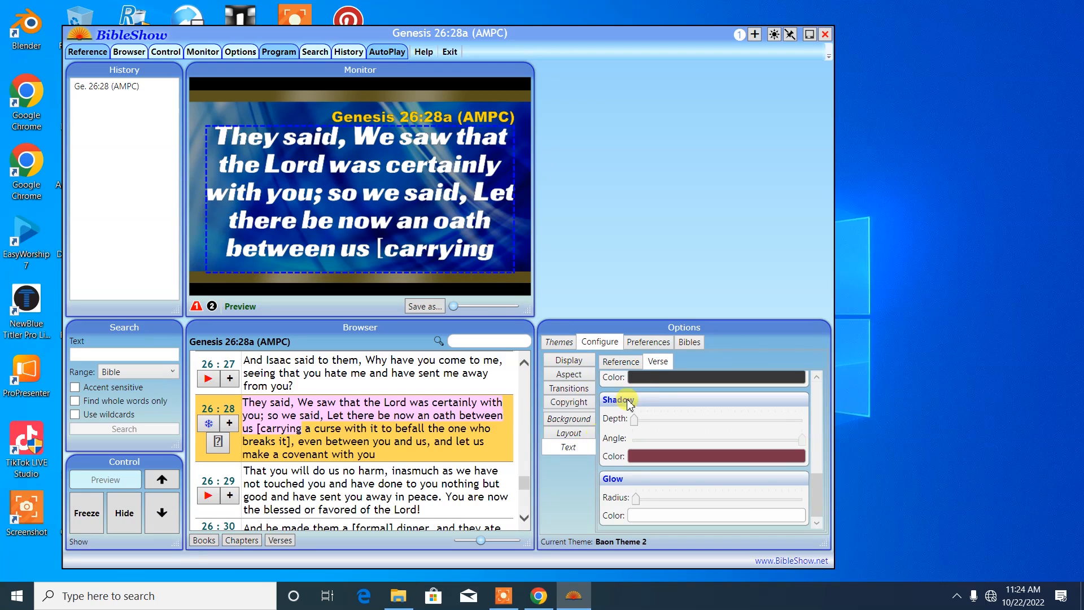
{"action": "left_click", "coordinate": [569, 342]}
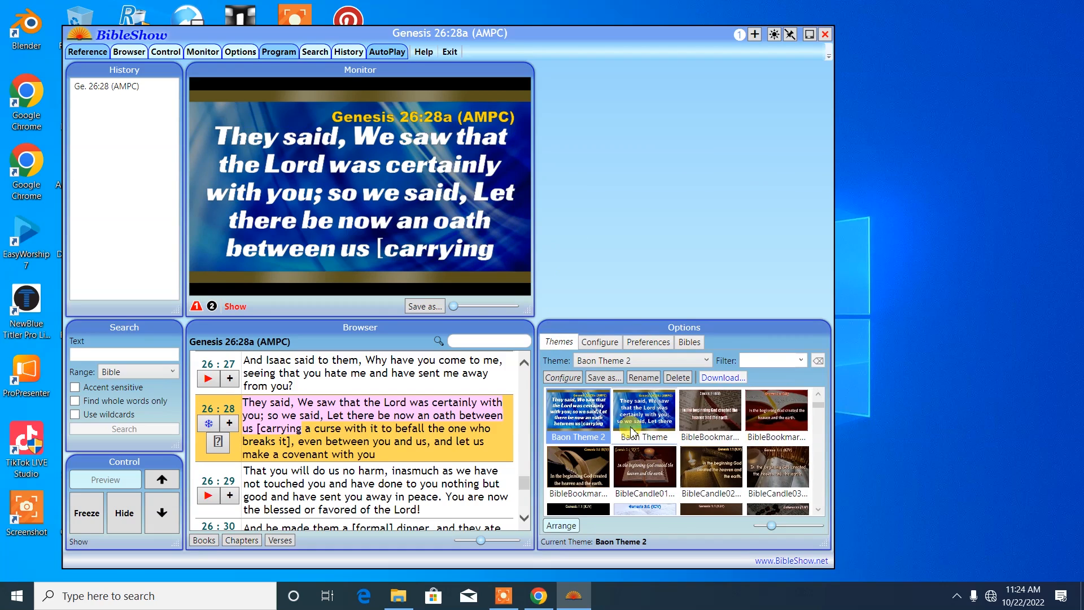
{"action": "left_click", "coordinate": [559, 442]}
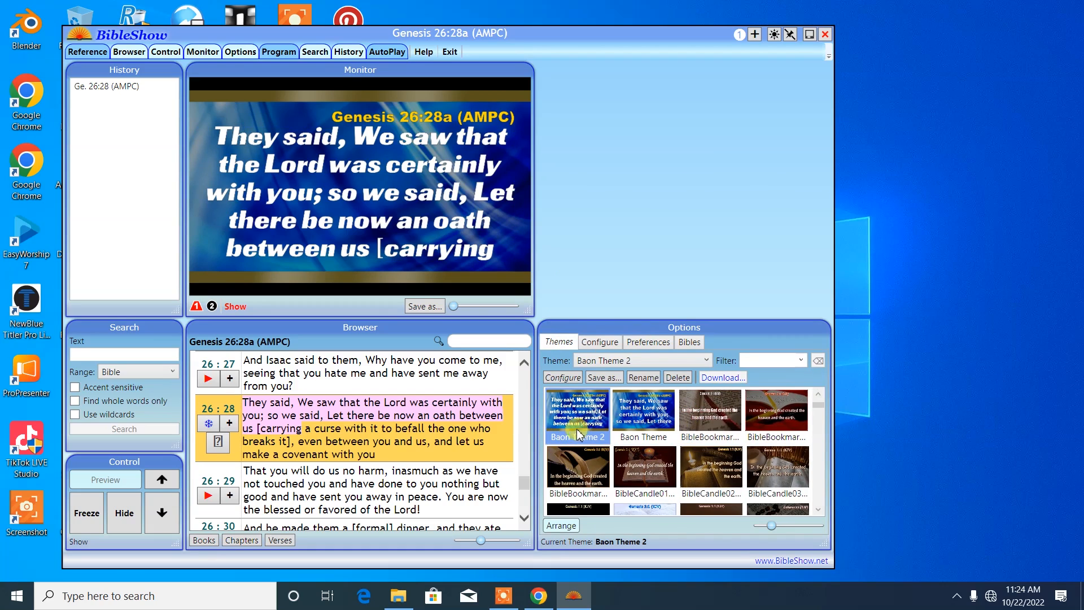
{"action": "left_click", "coordinate": [602, 342]}
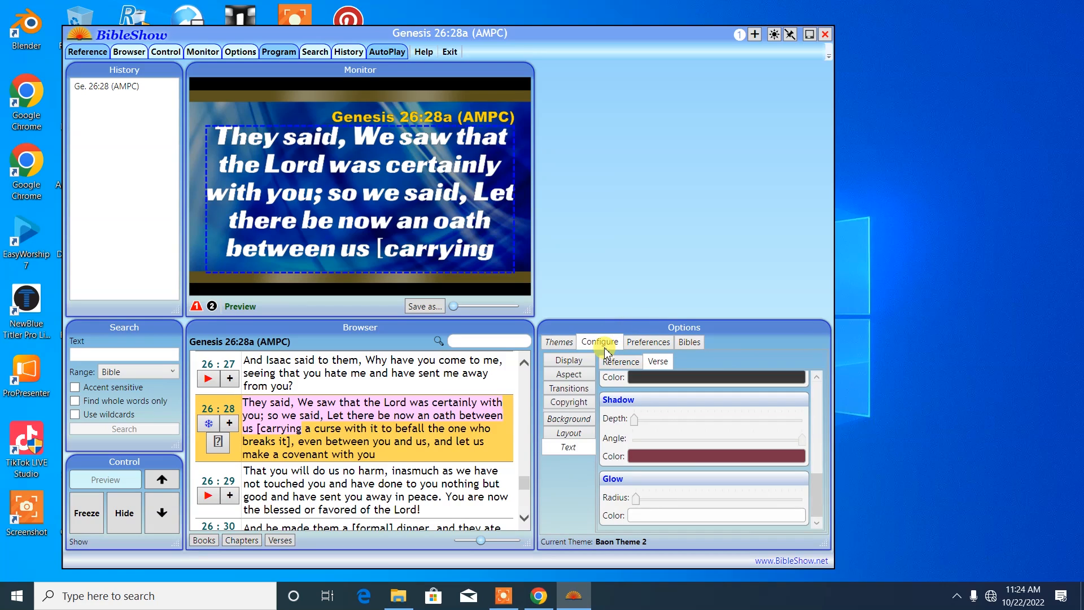
{"action": "left_click", "coordinate": [664, 347]}
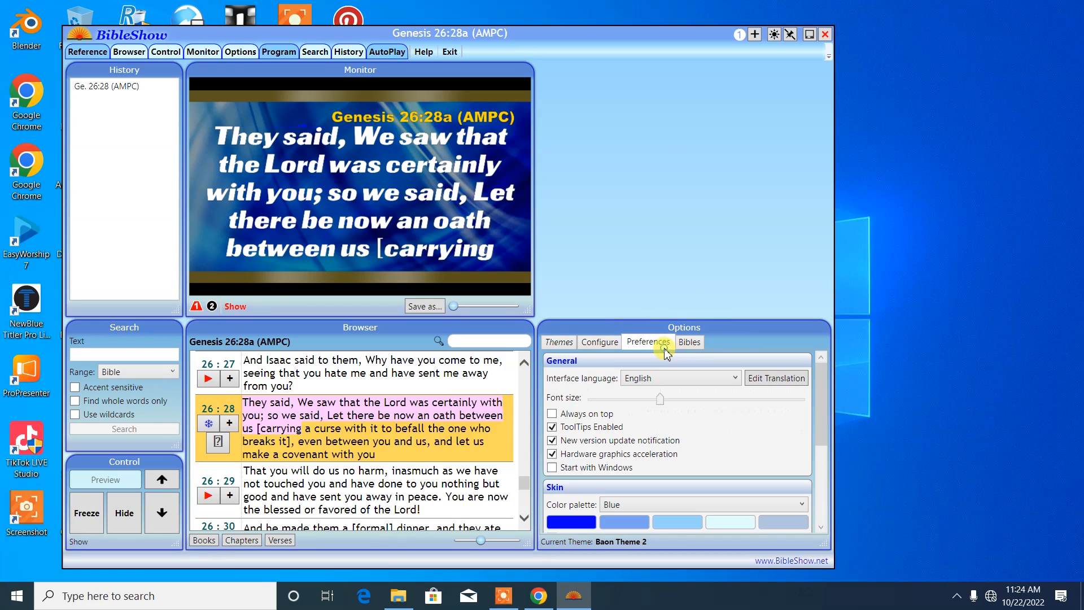
{"action": "left_click", "coordinate": [572, 342]}
{"action": "left_click", "coordinate": [593, 342]}
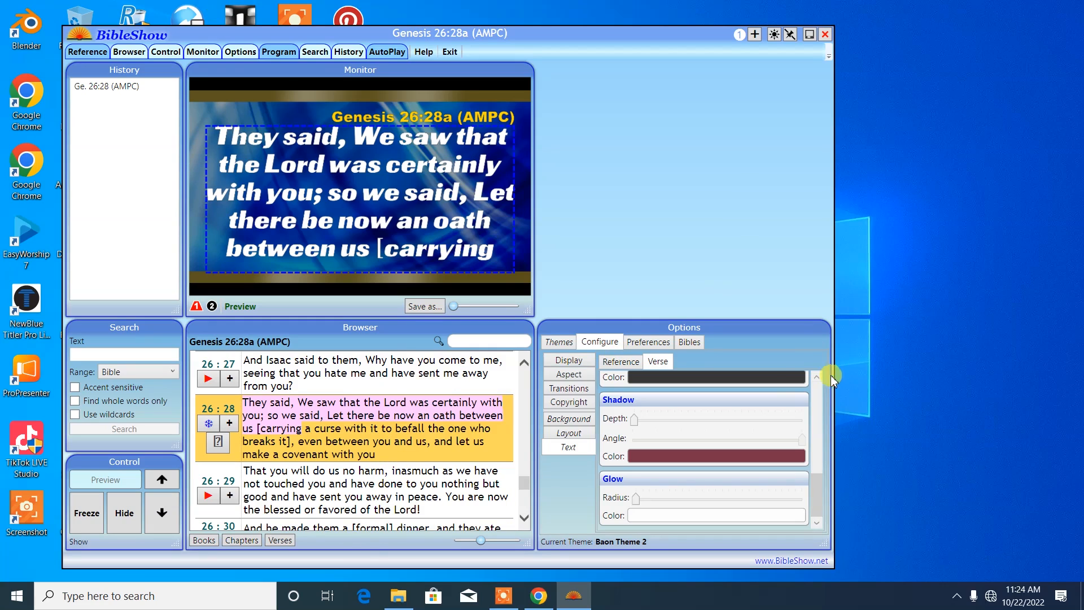
Step: Hide BibleShow's options and move its window aside to launch vMix (x64) from the desktop
{"action": "left_click", "coordinate": [239, 55]}
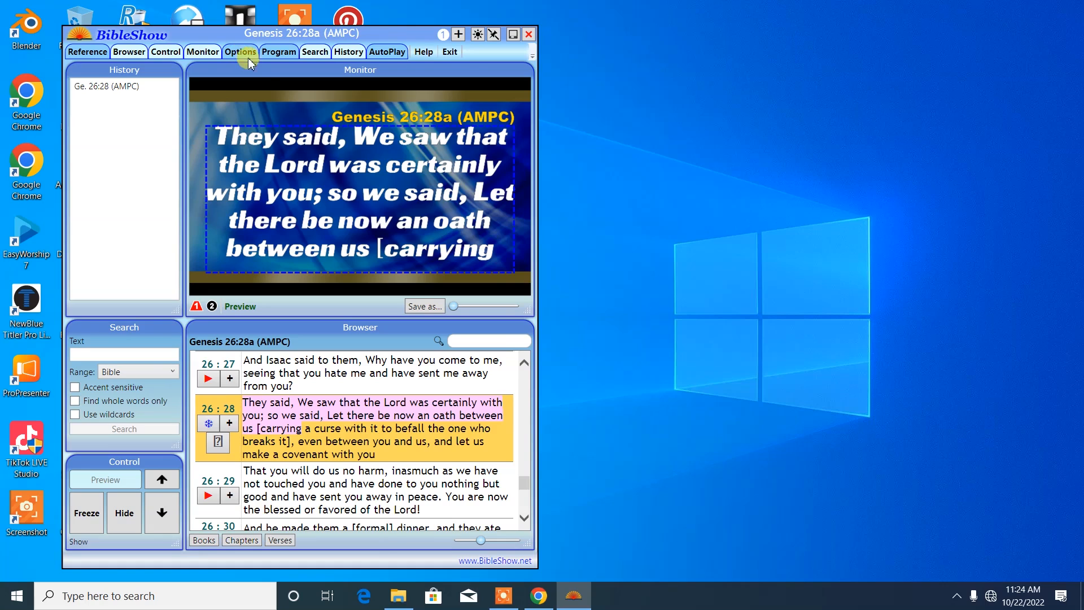
{"action": "left_click_drag", "start_coordinate": [410, 37], "coordinate": [742, 63]}
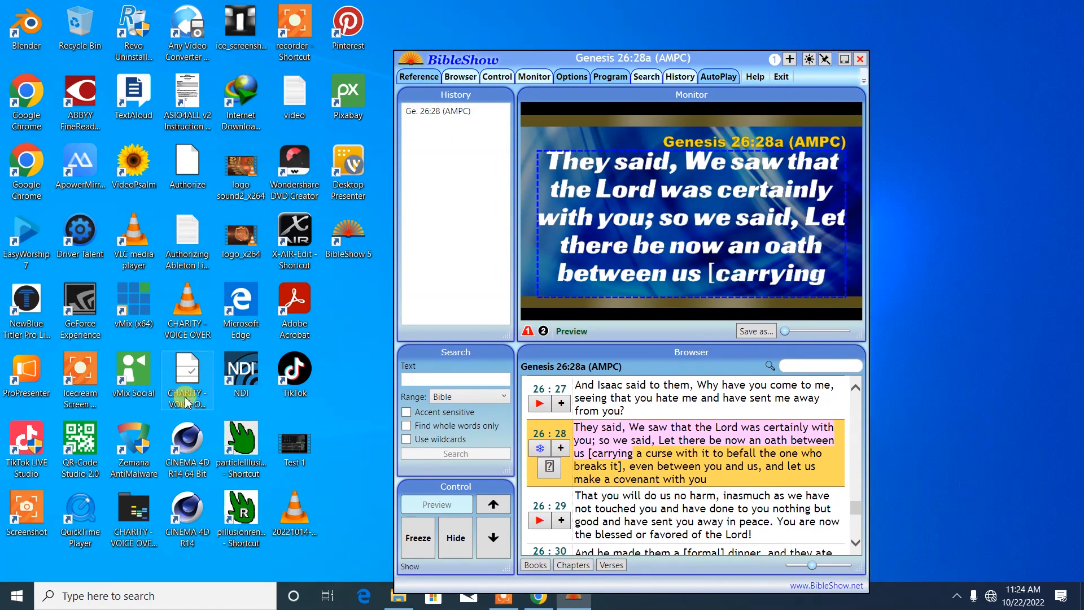
{"action": "left_click", "coordinate": [140, 303]}
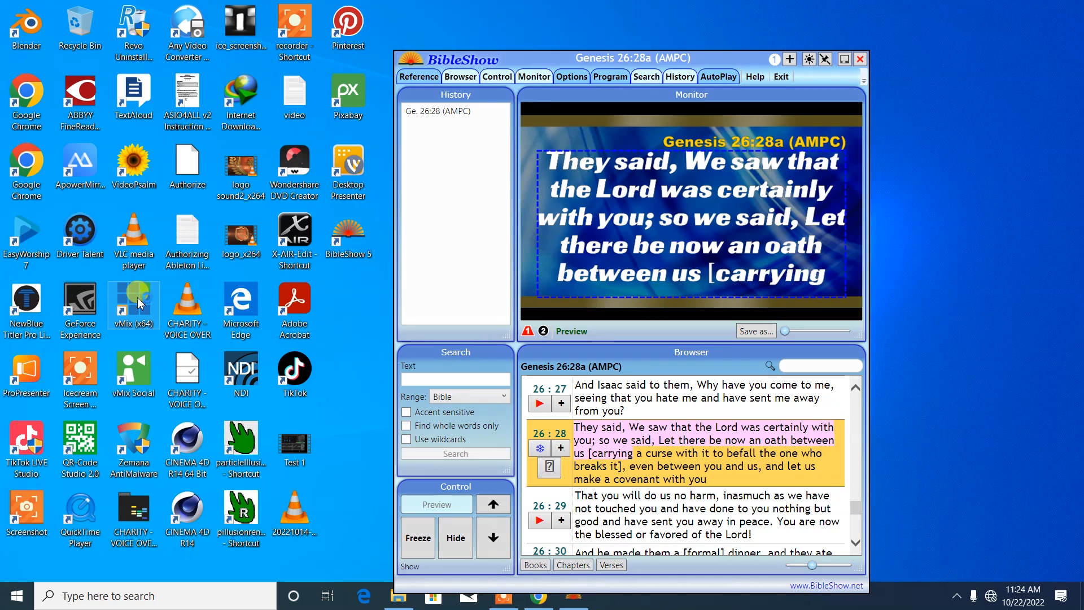
{"action": "left_click", "coordinate": [714, 57]}
{"action": "left_click_drag", "start_coordinate": [726, 55], "coordinate": [337, 25]}
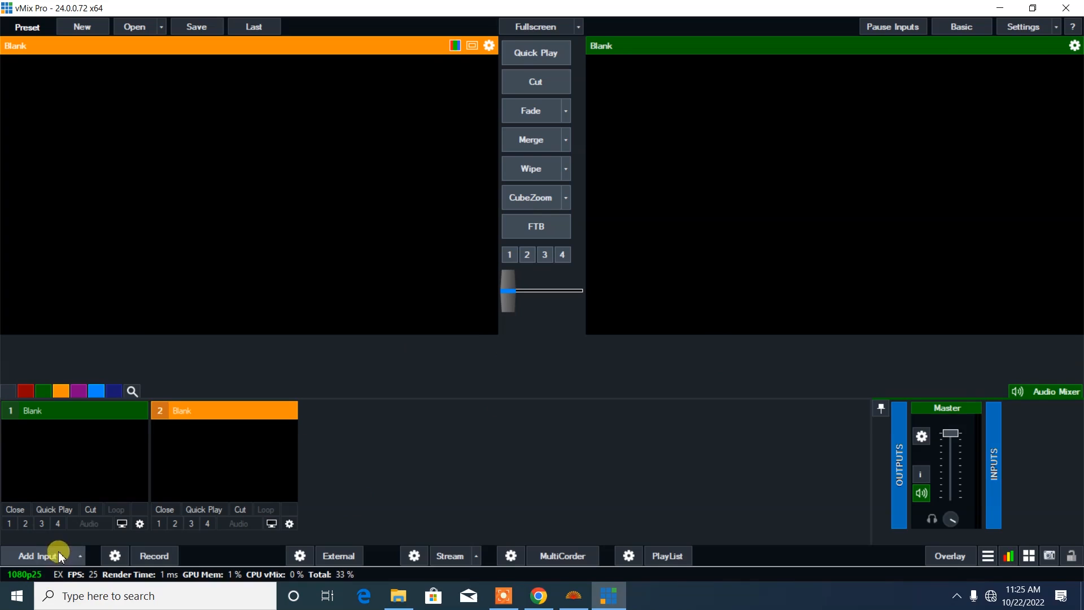
Step: Add the BibleShowNDI source to vMix as an NDI input
{"action": "left_click", "coordinate": [80, 557]}
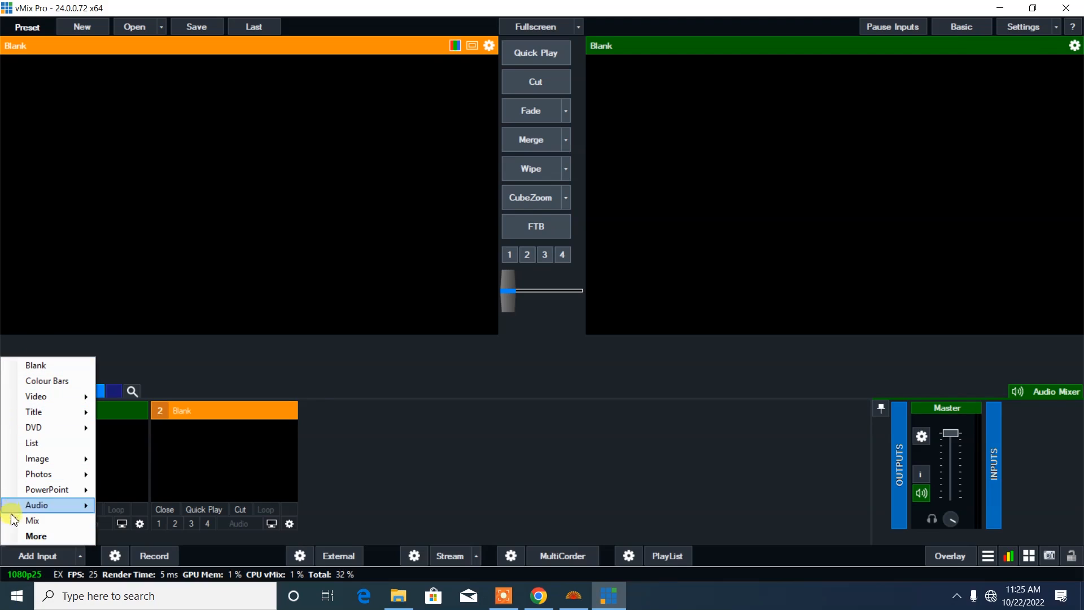
{"action": "left_click", "coordinate": [23, 556]}
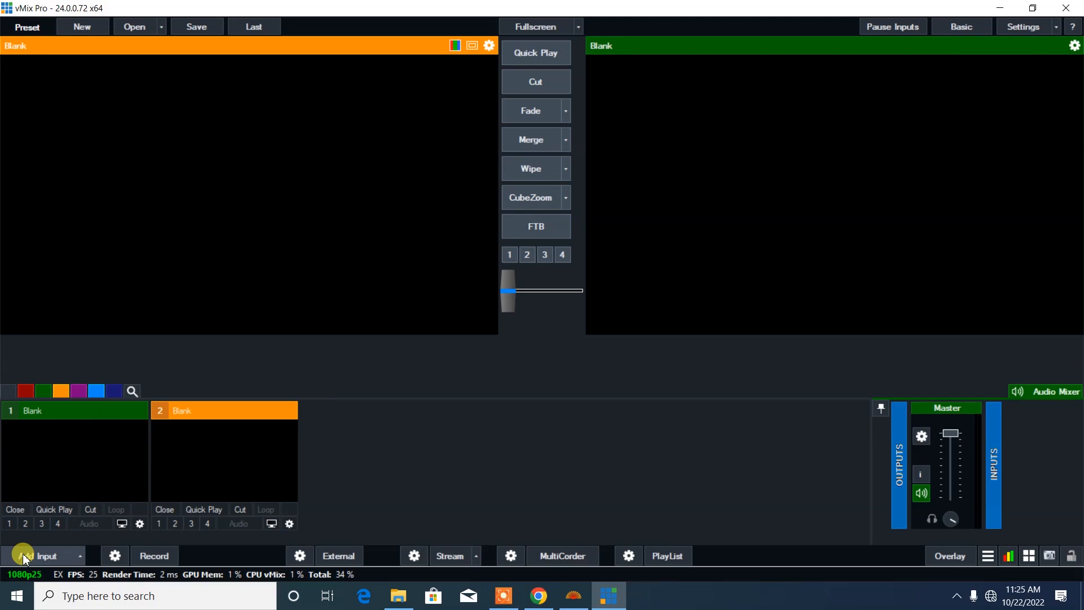
{"action": "left_click", "coordinate": [23, 553]}
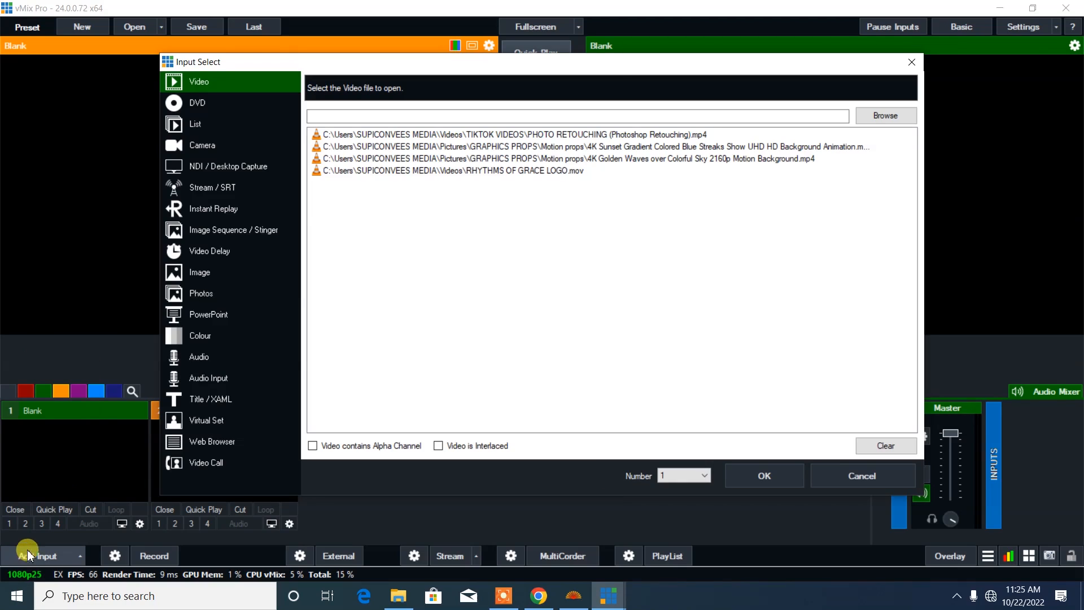
{"action": "left_click", "coordinate": [195, 167]}
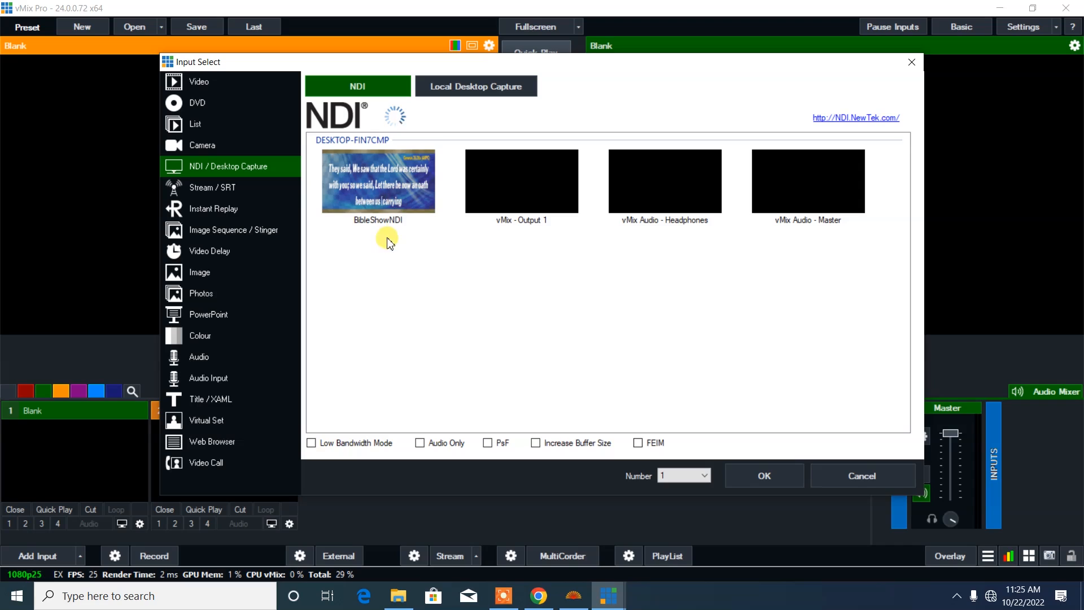
{"action": "left_click", "coordinate": [414, 191]}
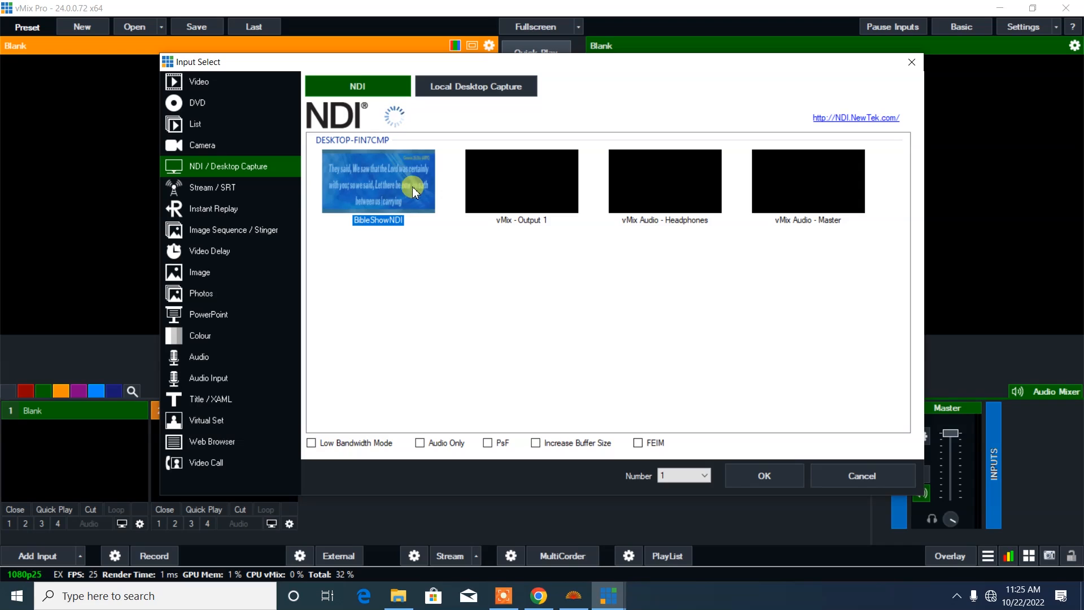
{"action": "left_click", "coordinate": [775, 479]}
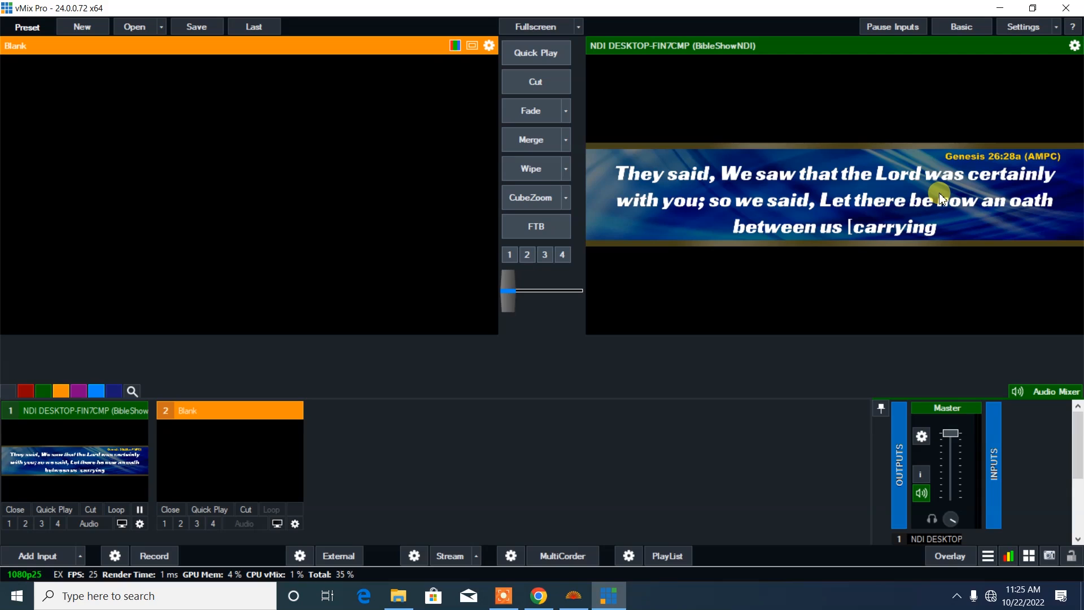
Step: Put the BibleShowNDI input in preview and lower its banner to the bottom of the frame with Pan Y at -0.637
{"action": "left_click", "coordinate": [93, 435]}
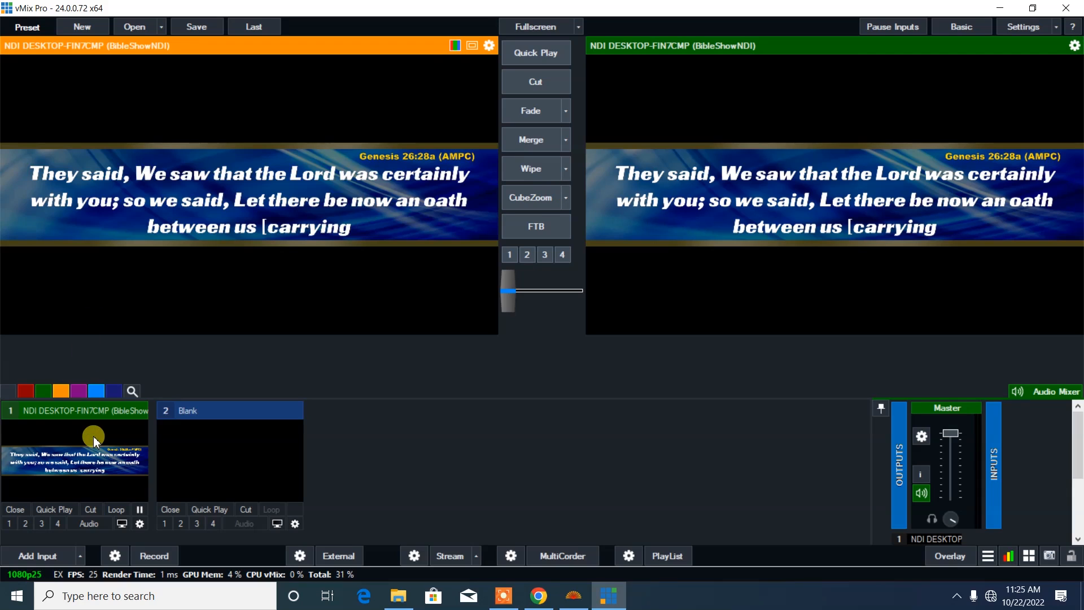
{"action": "left_click", "coordinate": [139, 525]}
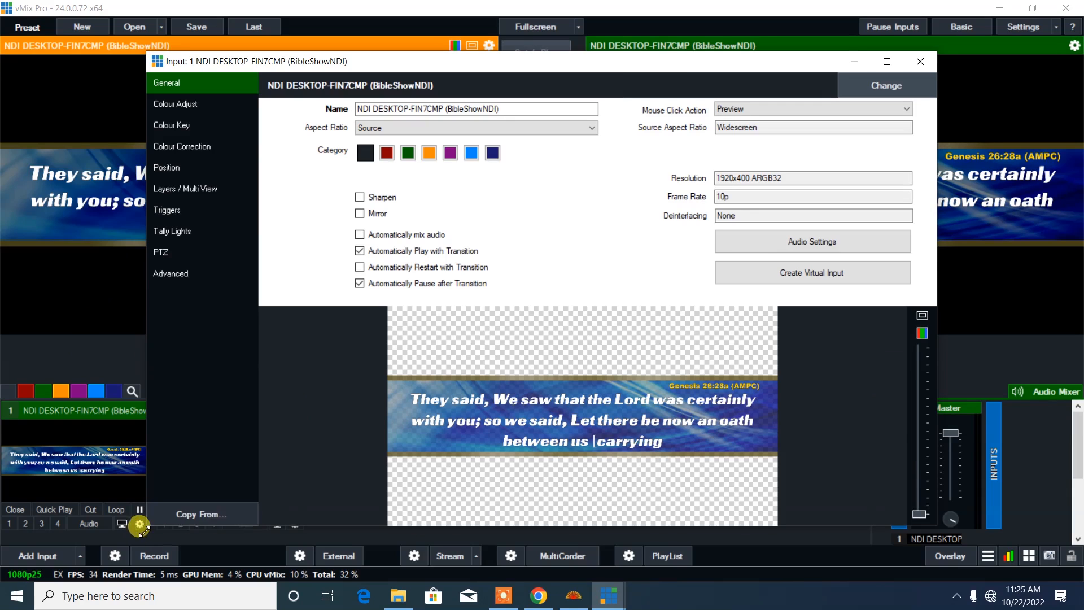
{"action": "left_click", "coordinate": [191, 176]}
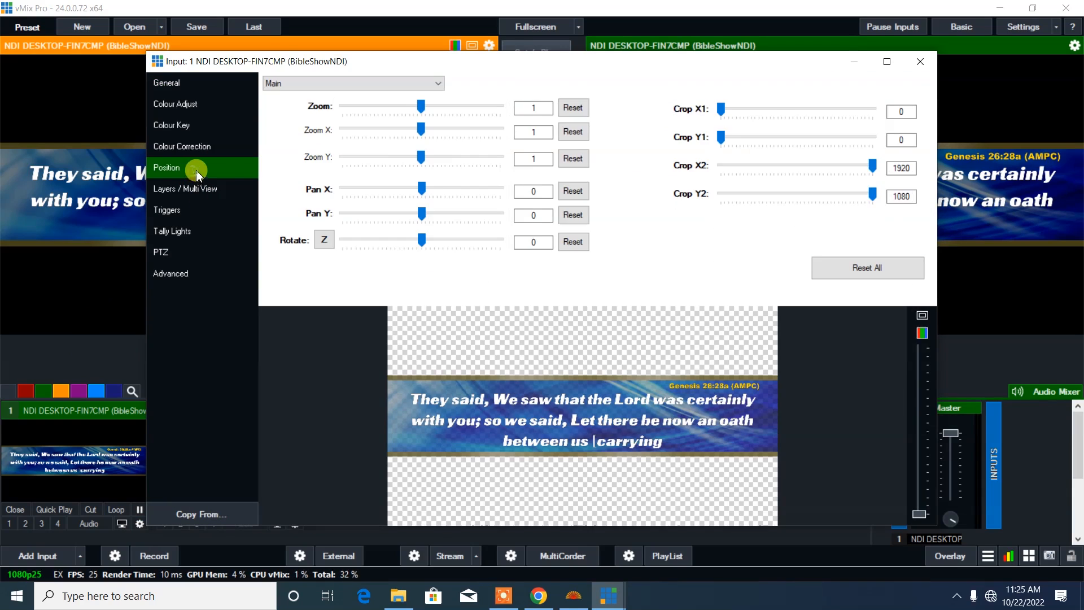
{"action": "left_click_drag", "start_coordinate": [421, 215], "coordinate": [396, 232]}
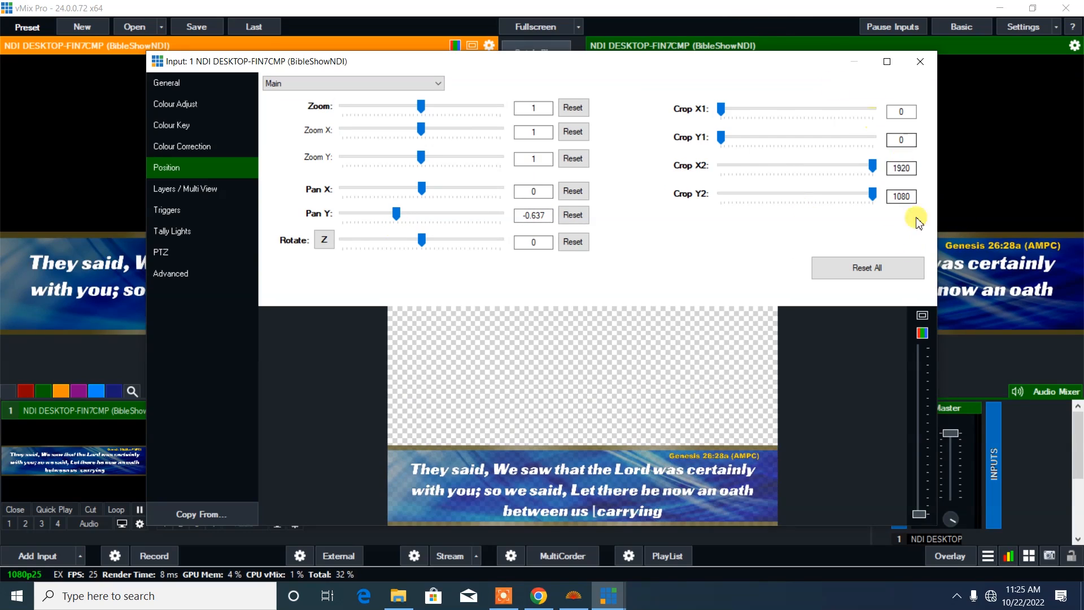
Step: Close the NDI input's settings and add 4K Golden Waves over Colorful Sky 2160p Motion Background.mp4 as a video input
{"action": "left_click", "coordinate": [920, 62]}
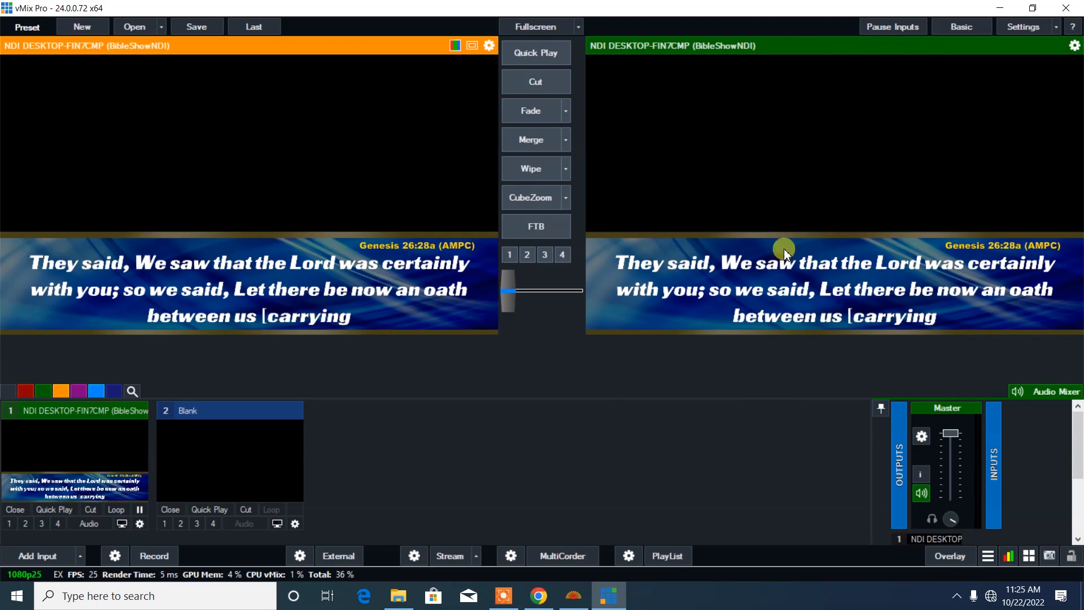
{"action": "left_click", "coordinate": [36, 555]}
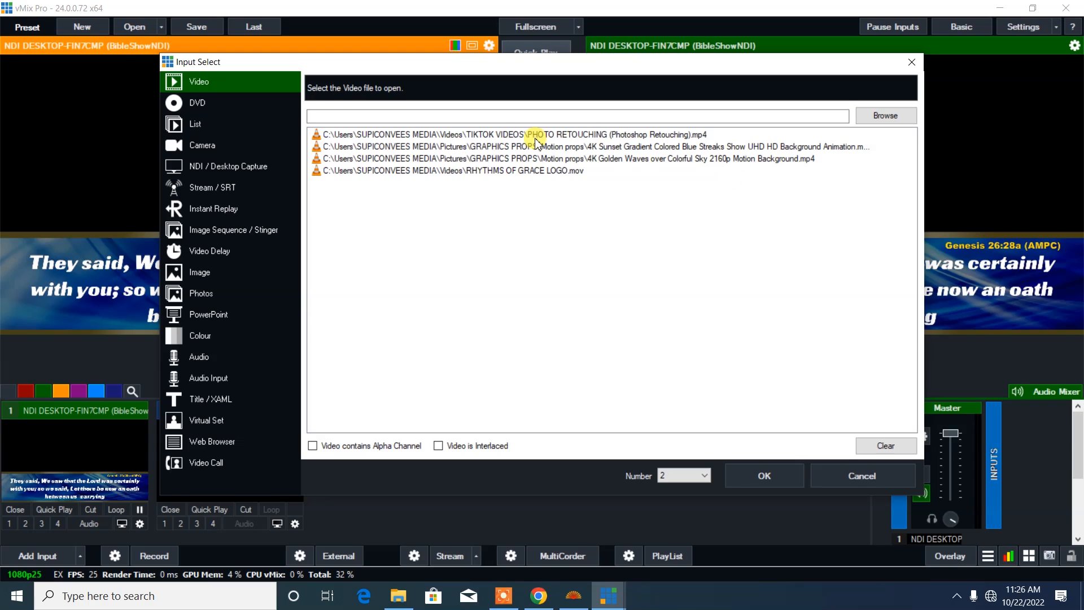
{"action": "left_click", "coordinate": [738, 147]}
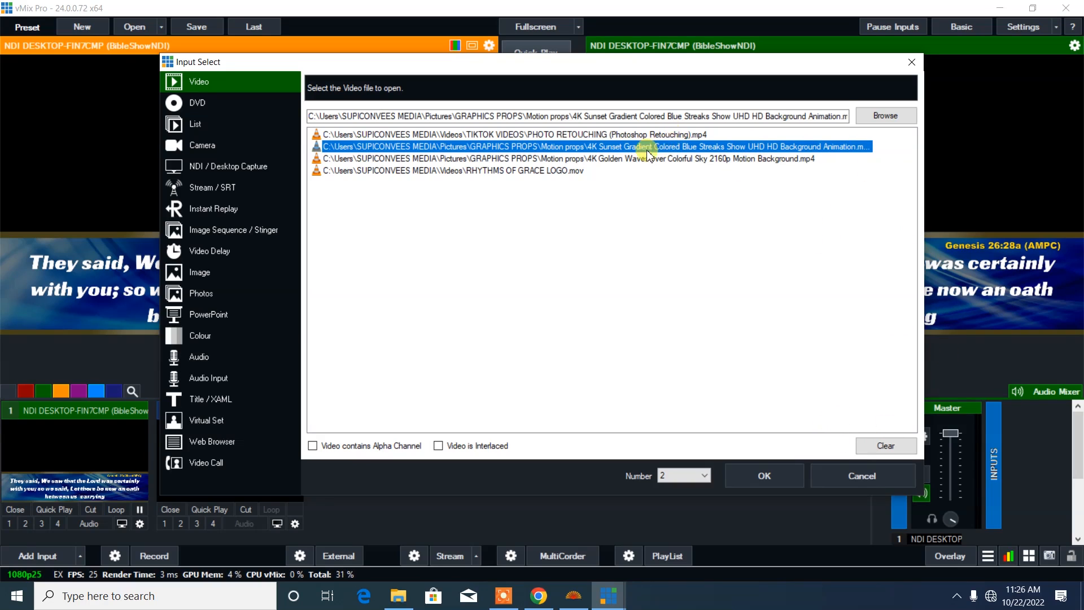
{"action": "left_click", "coordinate": [614, 159]}
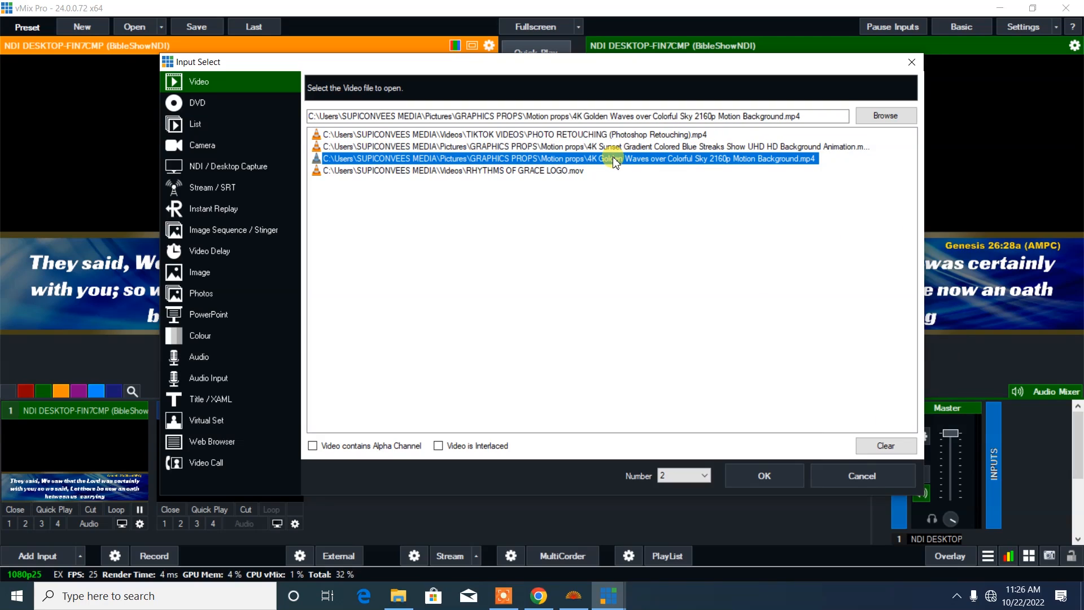
{"action": "left_click", "coordinate": [777, 476]}
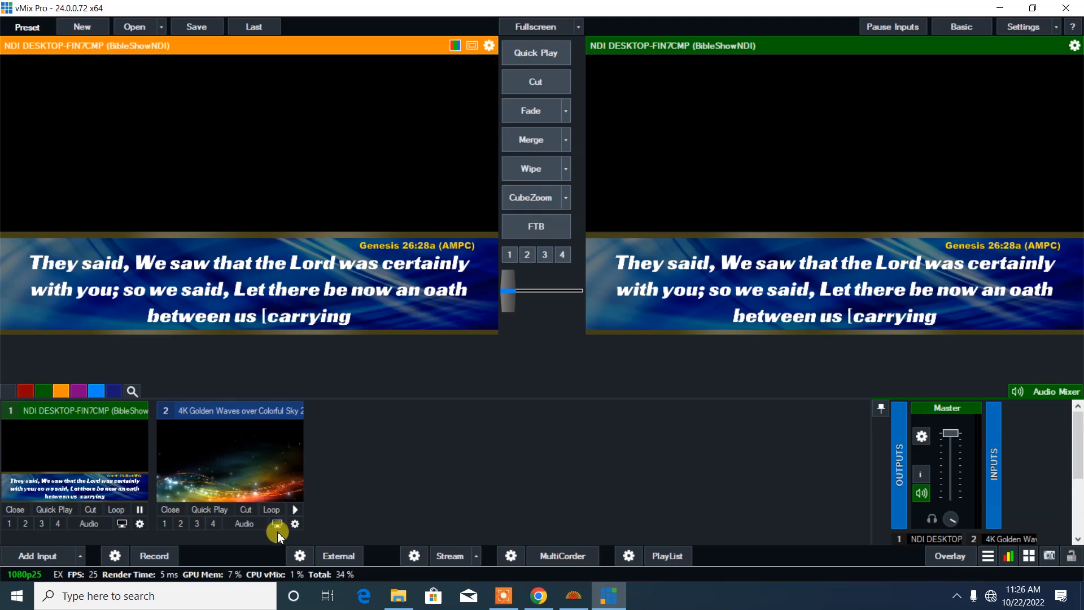
Step: Add the video DSC_0054 from the TEENAGE ODD TRENDS folder in Videos as another input
{"action": "left_click", "coordinate": [37, 556]}
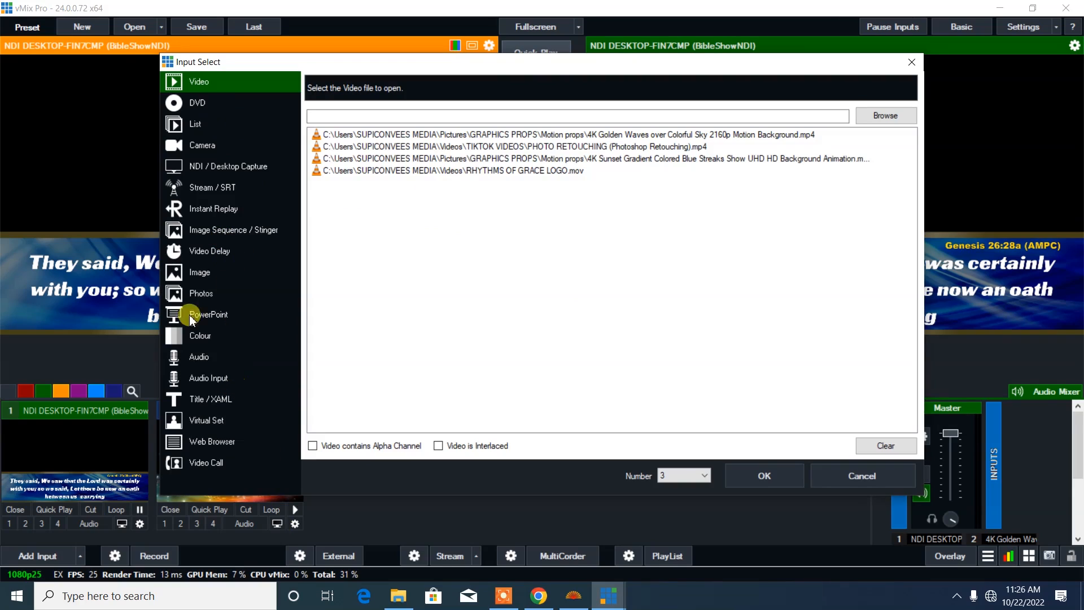
{"action": "left_click", "coordinate": [872, 118]}
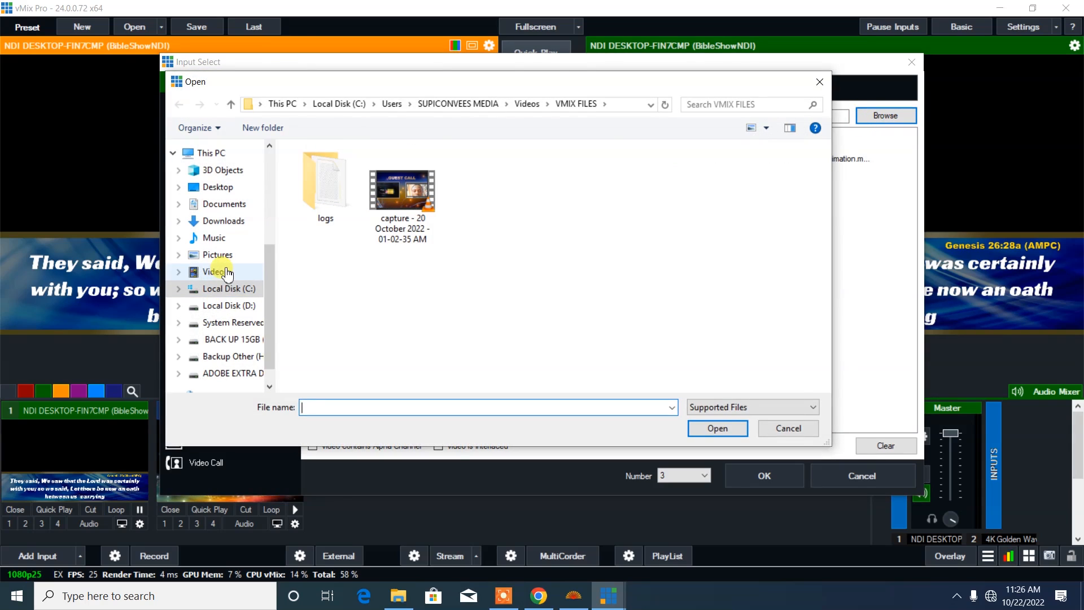
{"action": "left_click", "coordinate": [223, 273]}
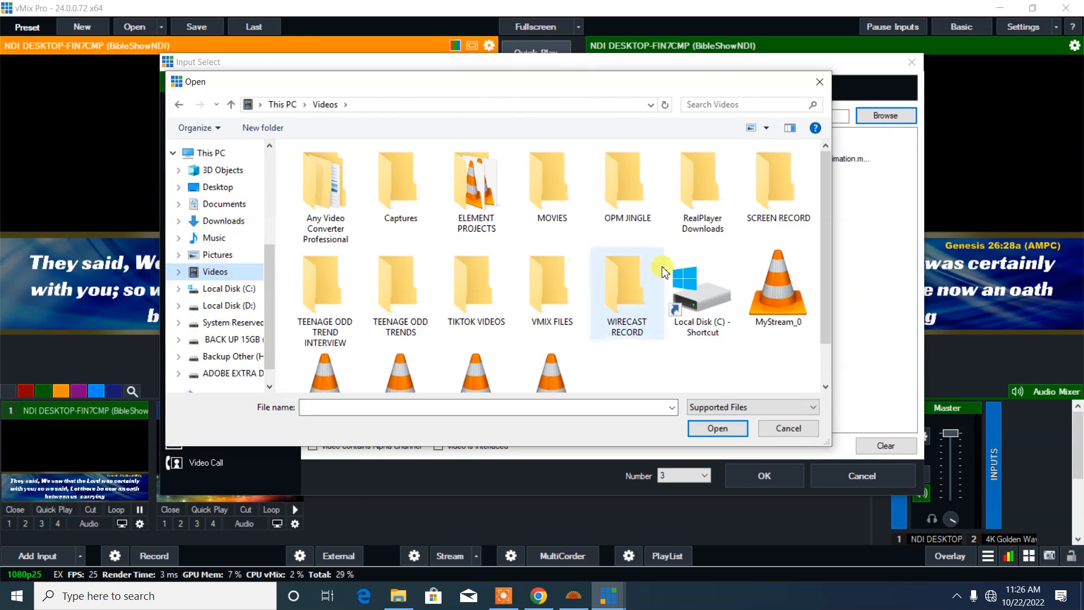
{"action": "scroll", "coordinate": [494, 288], "scroll_direction": "down", "scroll_amount": 1}
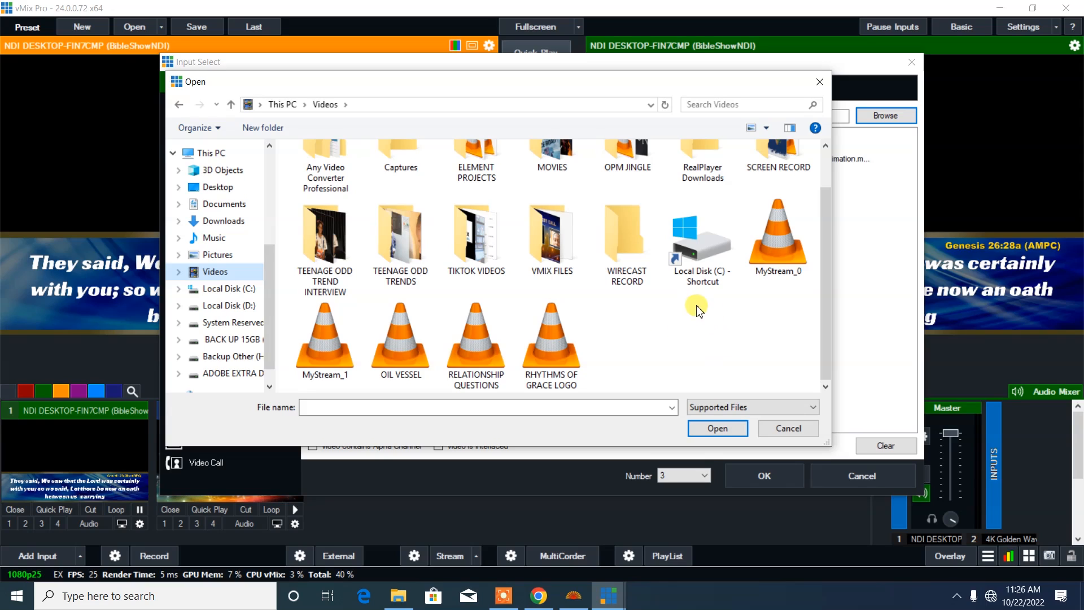
{"action": "double_click", "coordinate": [408, 262]}
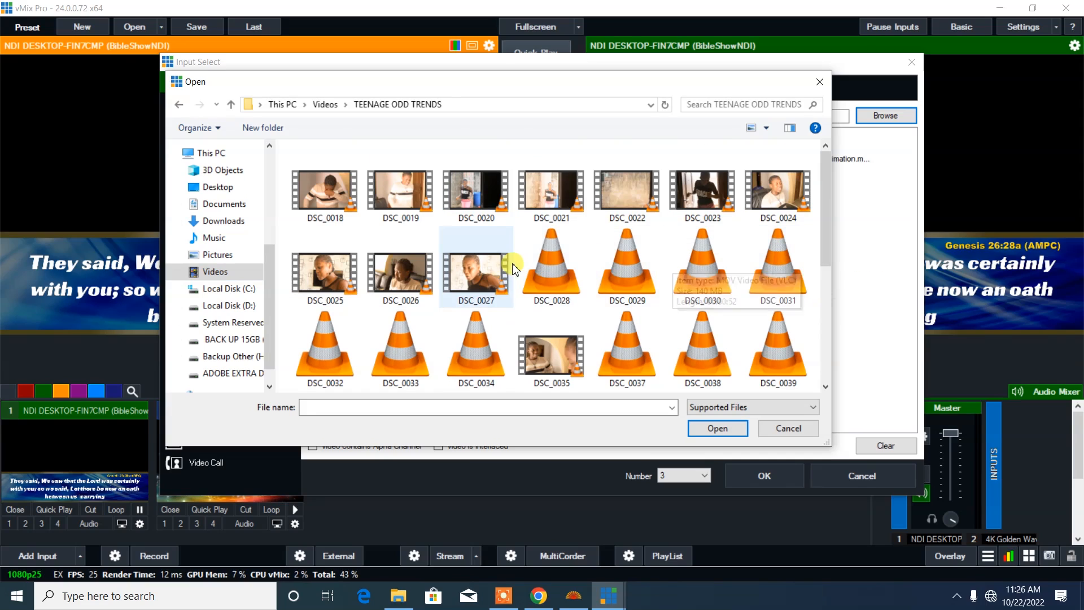
{"action": "scroll", "coordinate": [647, 234], "scroll_direction": "down", "scroll_amount": 3}
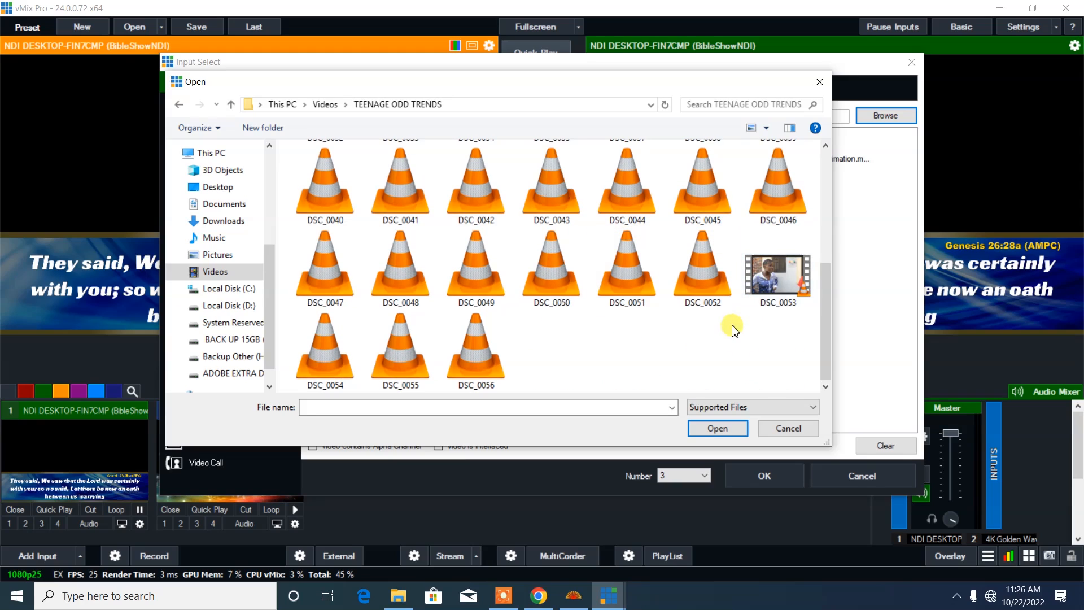
{"action": "left_click", "coordinate": [776, 286]}
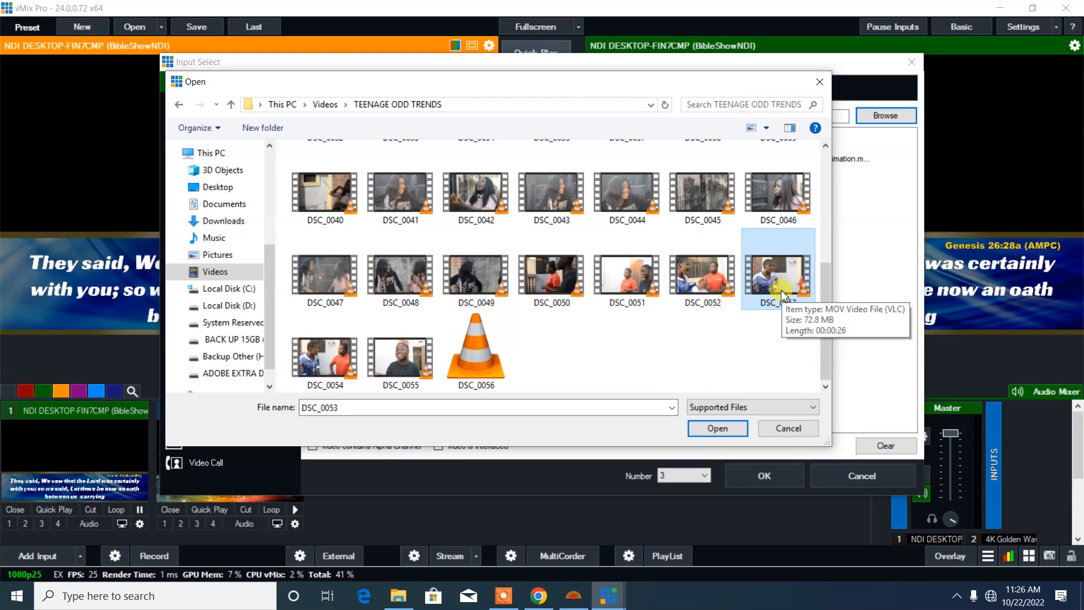
{"action": "left_click", "coordinate": [312, 366]}
{"action": "left_click", "coordinate": [717, 428]}
{"action": "left_click", "coordinate": [758, 475]}
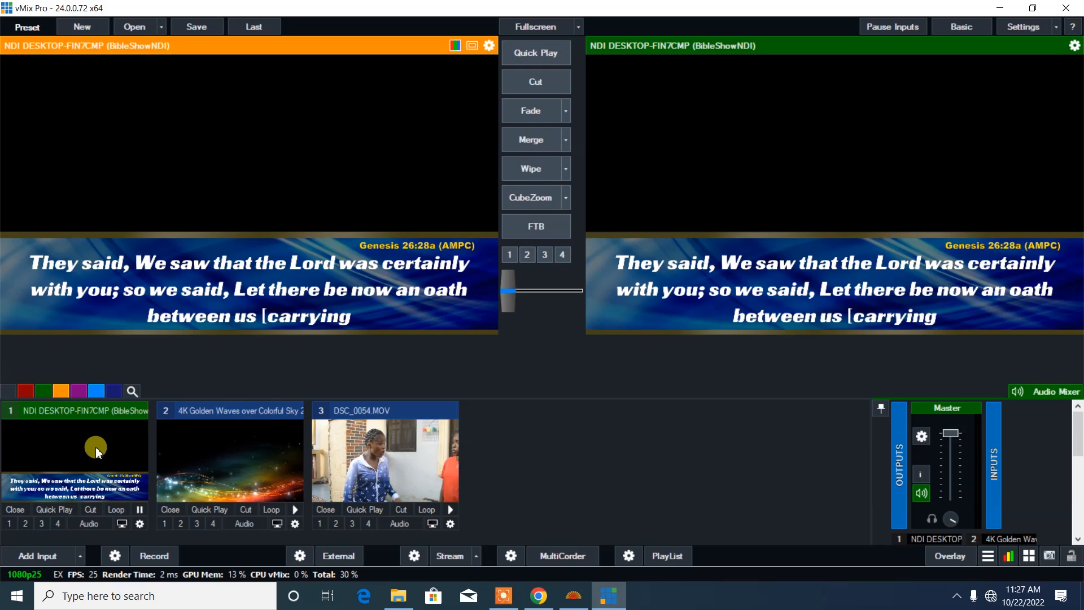
Step: Show the BibleShowNDI input on overlay channel 4 and transition DSC_0054.MOV into the program output beneath it
{"action": "left_click", "coordinate": [11, 525]}
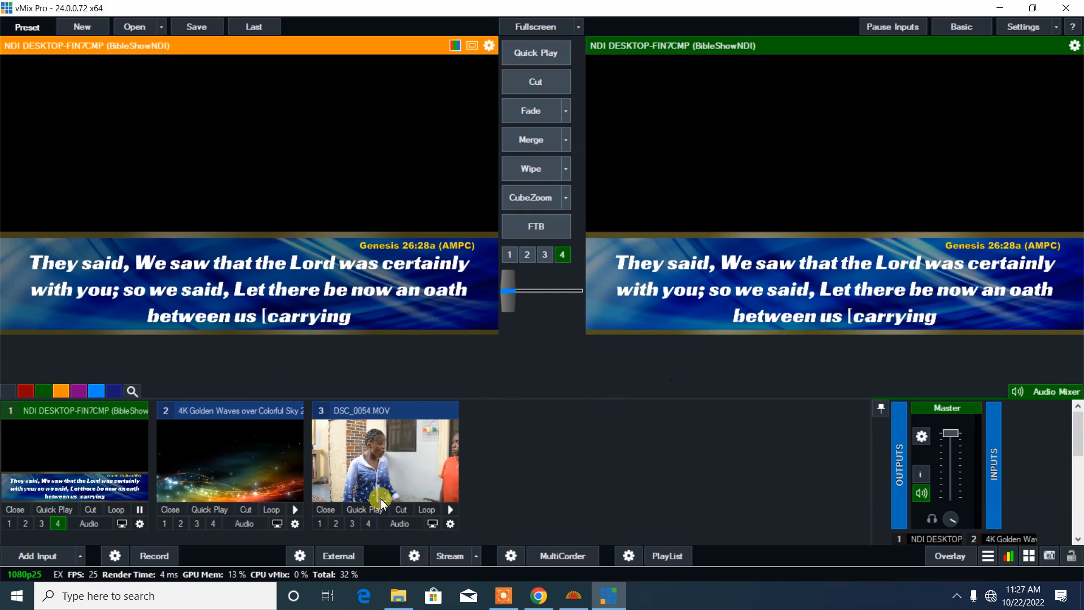
{"action": "left_click", "coordinate": [371, 464]}
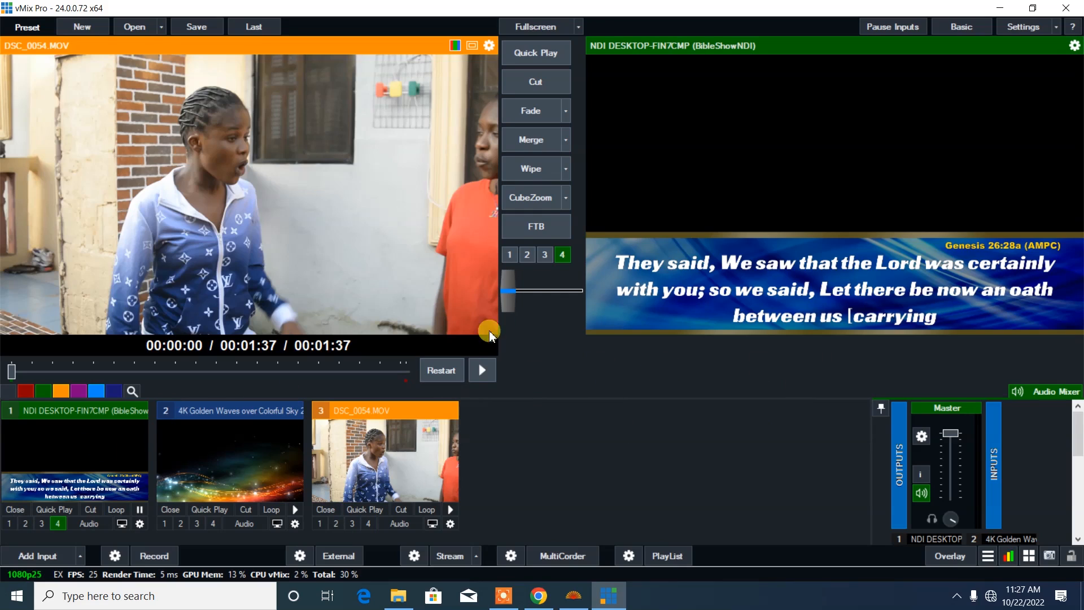
{"action": "left_click", "coordinate": [576, 181]}
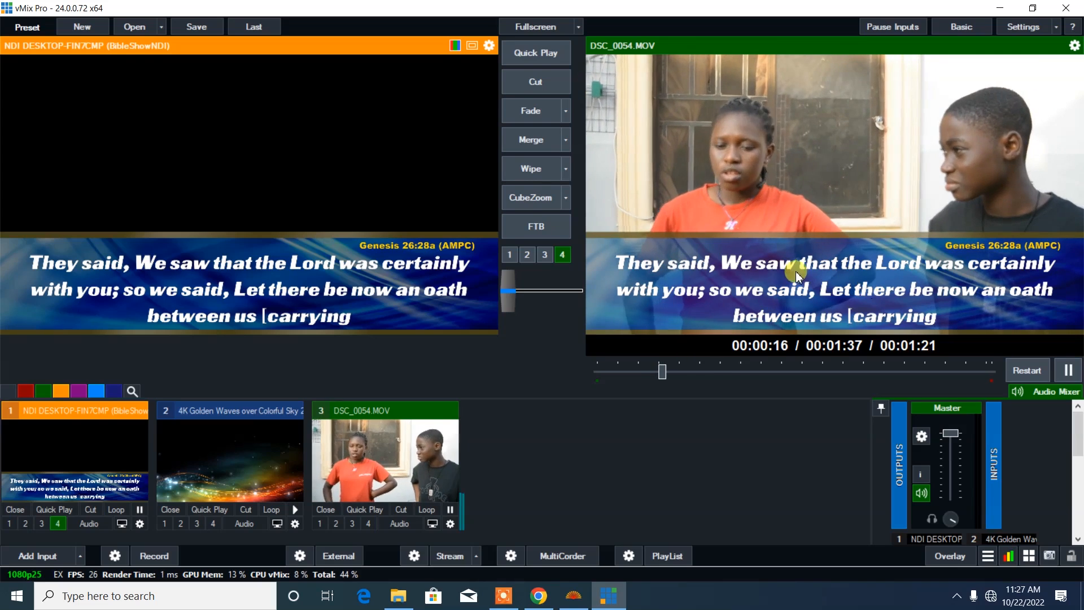
Step: Switch to BibleShow and lower Baon Theme 2's background Transparency effect nearly to its minimum
{"action": "left_click", "coordinate": [581, 598]}
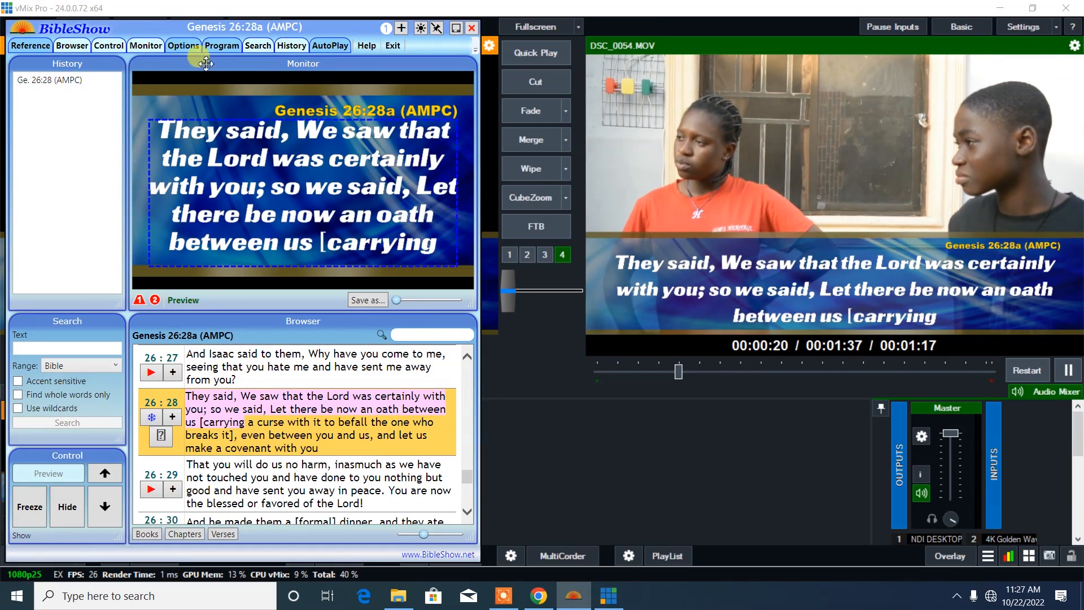
{"action": "left_click", "coordinate": [193, 49]}
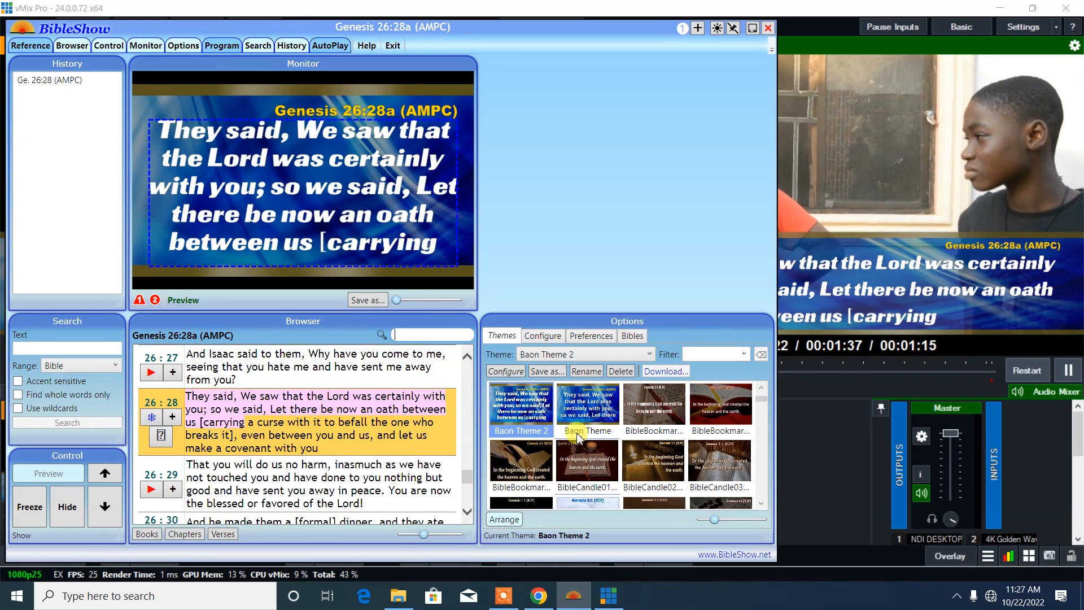
{"action": "left_click", "coordinate": [542, 335]}
{"action": "left_click", "coordinate": [513, 415]}
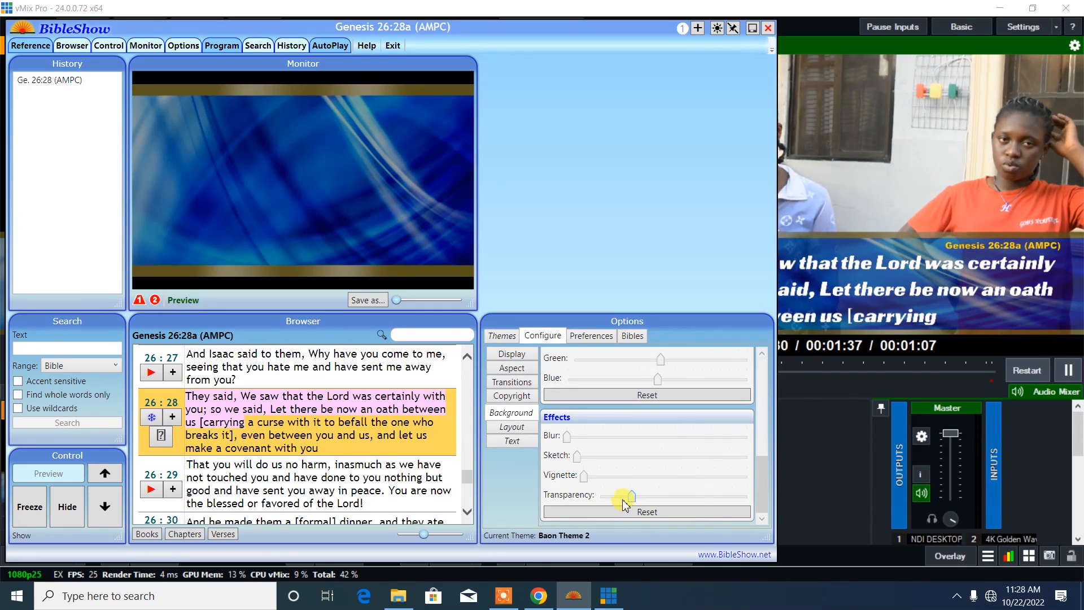
{"action": "left_click_drag", "start_coordinate": [616, 500], "coordinate": [607, 501]}
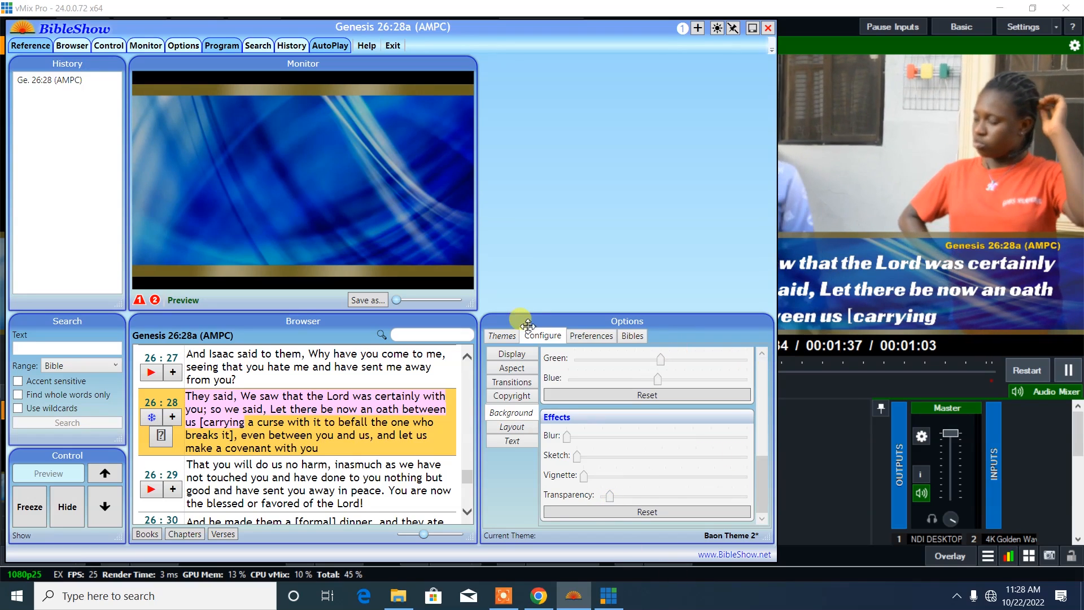
Step: Save the changed background as Baon Theme 2, replacing the existing theme file
{"action": "left_click", "coordinate": [503, 336]}
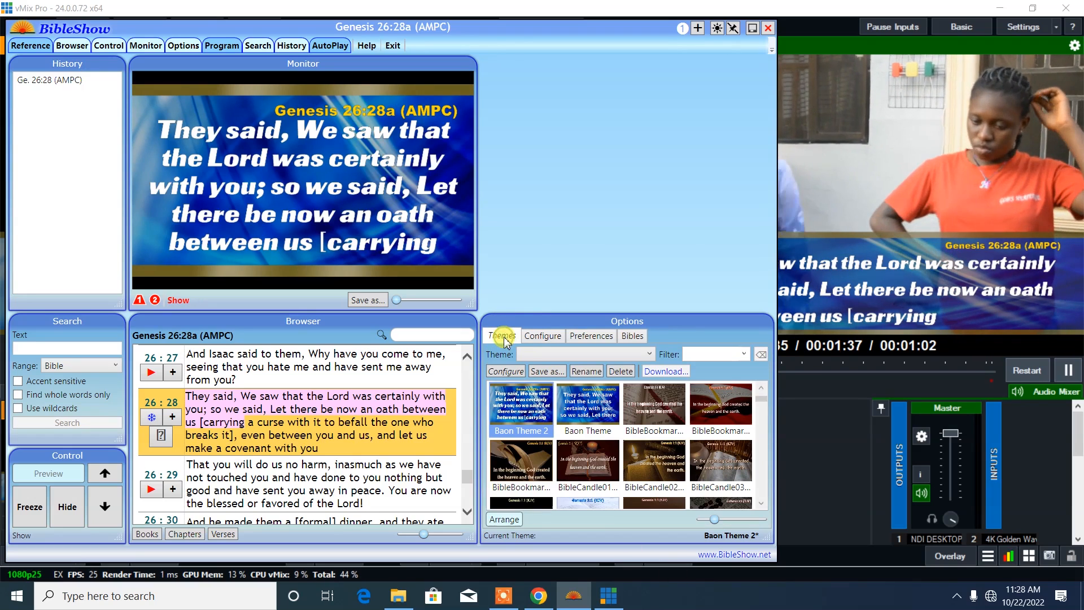
{"action": "left_click", "coordinate": [543, 372]}
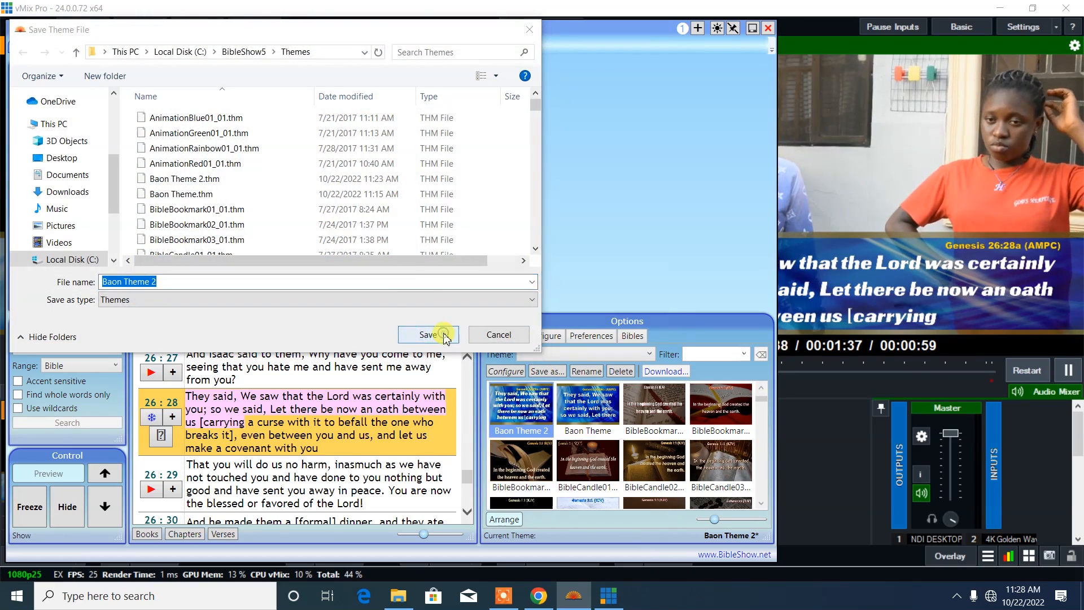
{"action": "left_click", "coordinate": [441, 335]}
{"action": "left_click", "coordinate": [592, 348]}
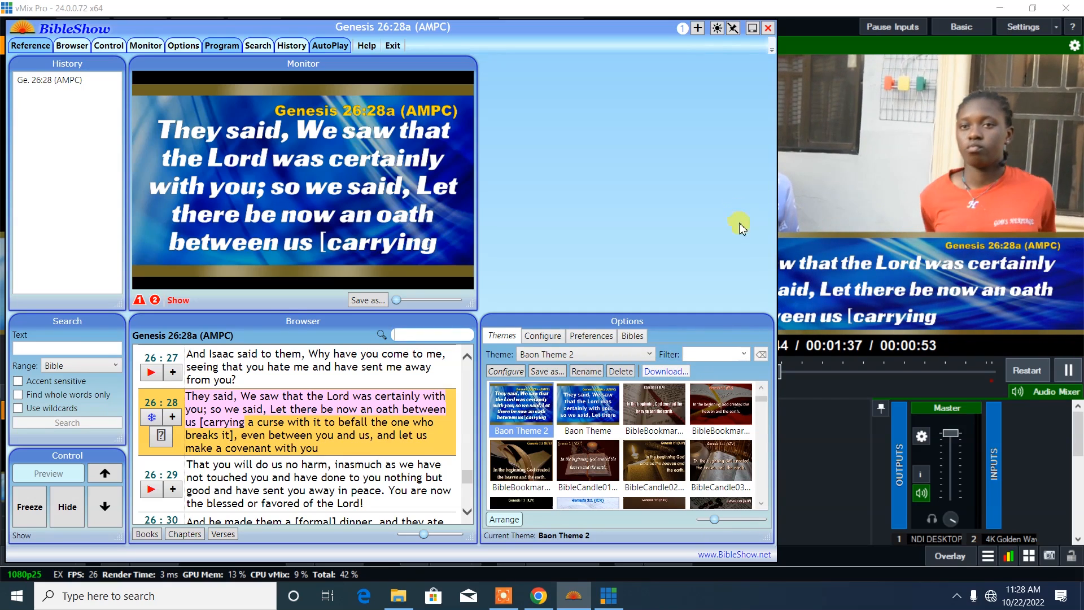
Step: Hide BibleShow's options and advance the live scripture from Genesis 26:28b through 26:32, one passage at a time
{"action": "left_click", "coordinate": [192, 44]}
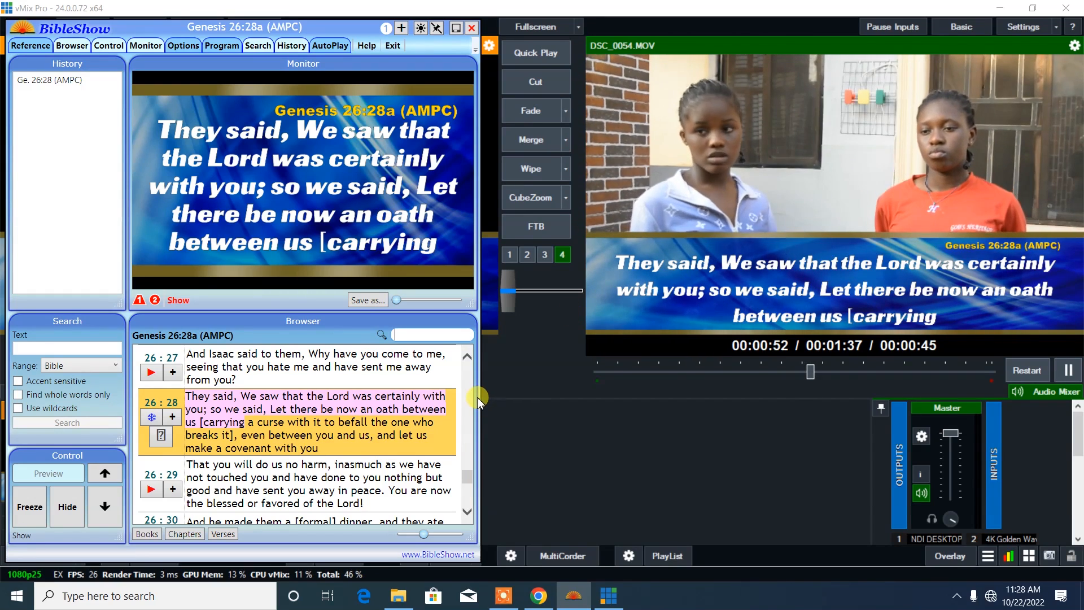
{"action": "left_click", "coordinate": [280, 404]}
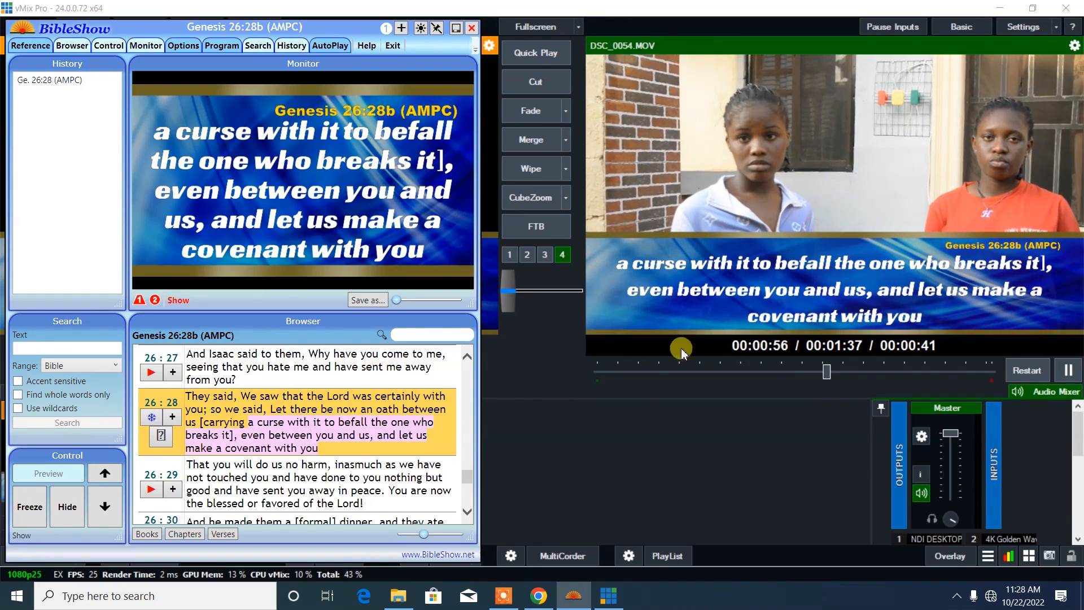
{"action": "left_click", "coordinate": [372, 463]}
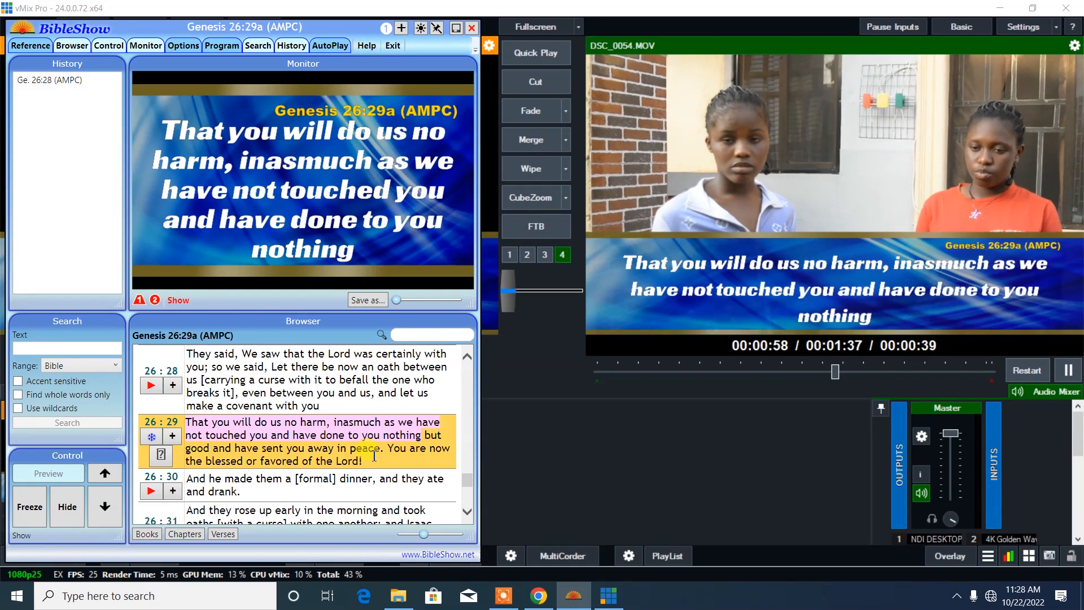
{"action": "left_click", "coordinate": [375, 460]}
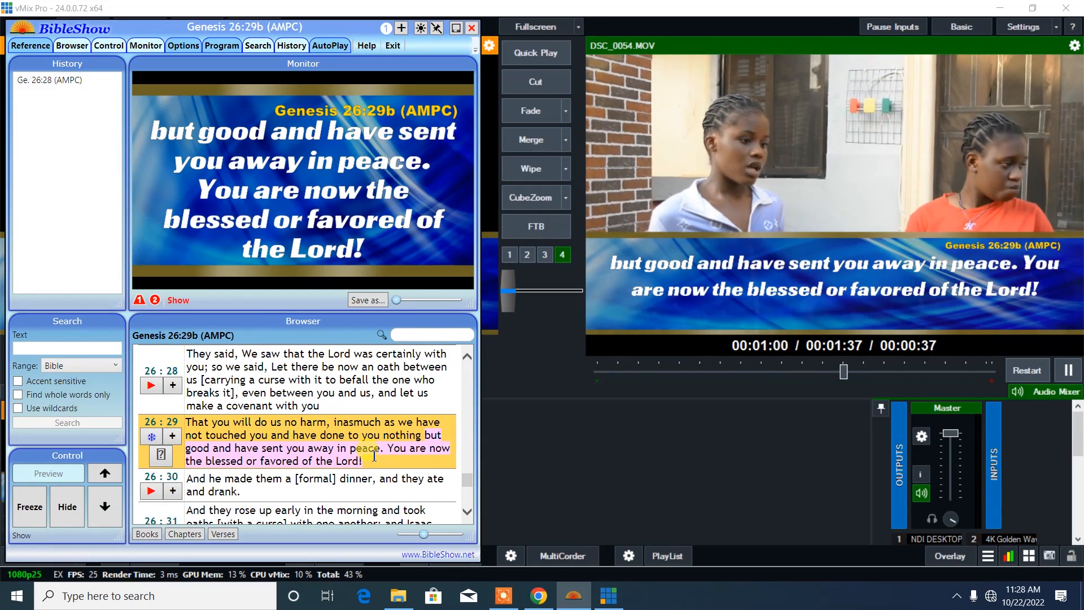
{"action": "left_click", "coordinate": [374, 457]}
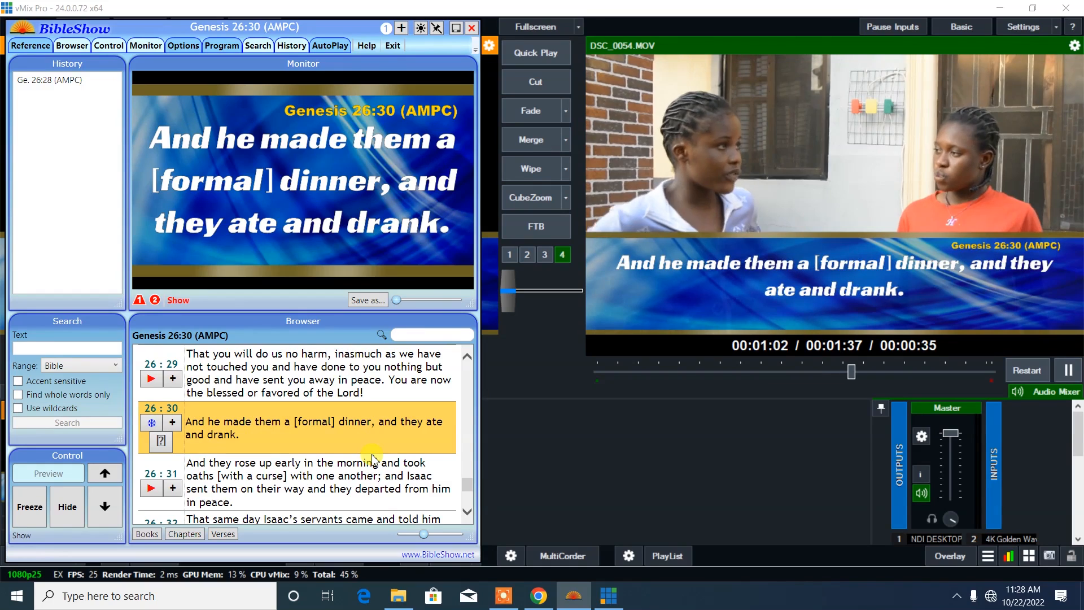
{"action": "left_click", "coordinate": [372, 460]}
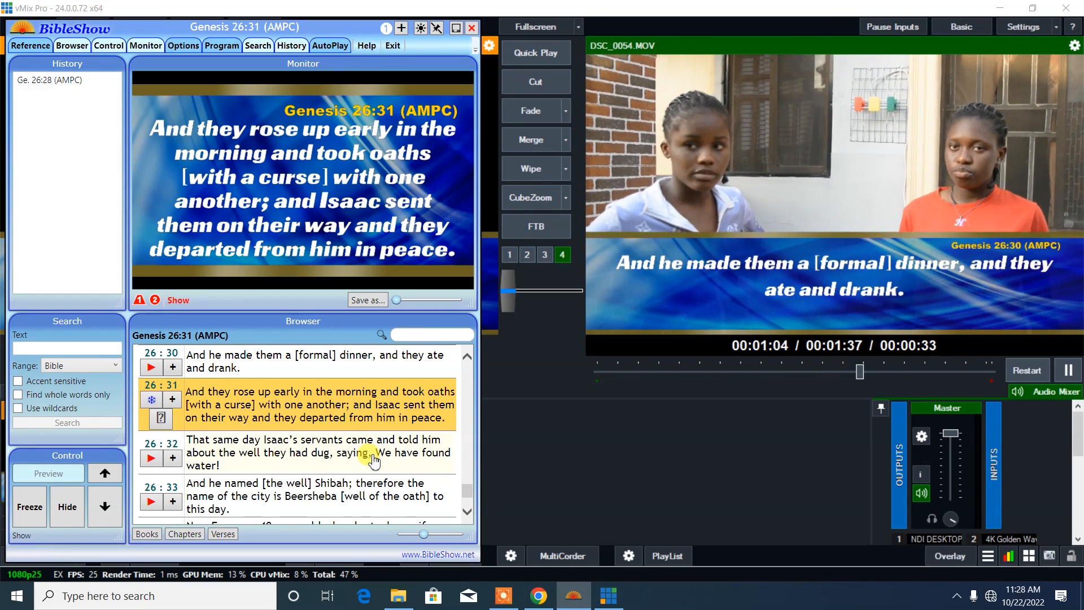
{"action": "left_click", "coordinate": [374, 459]}
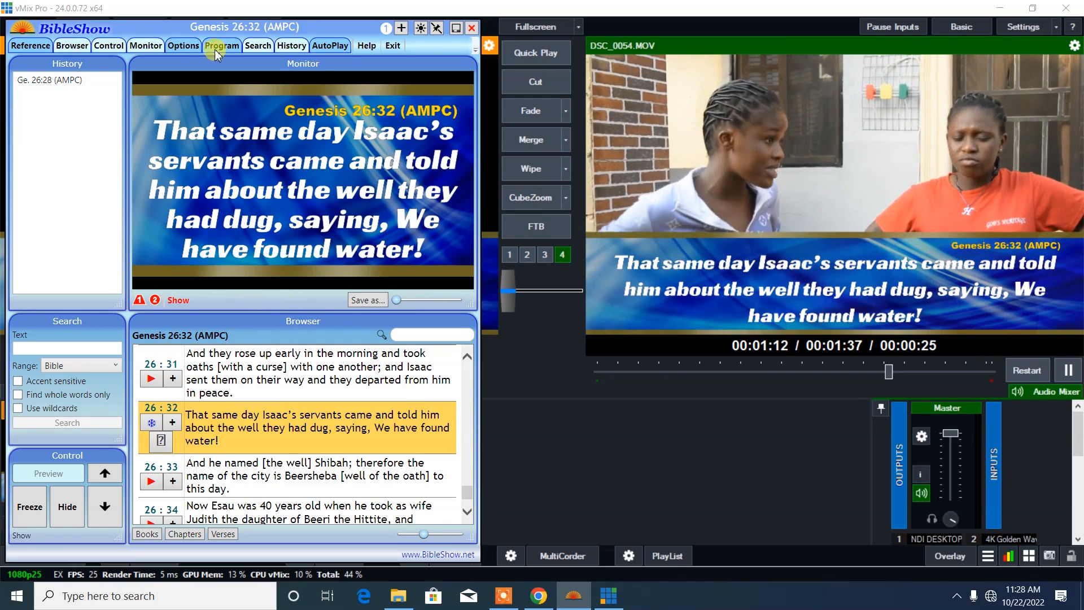
Step: Reopen BibleShow's options and examine the theme's starting, advance and ending transition settings
{"action": "left_click", "coordinate": [191, 48]}
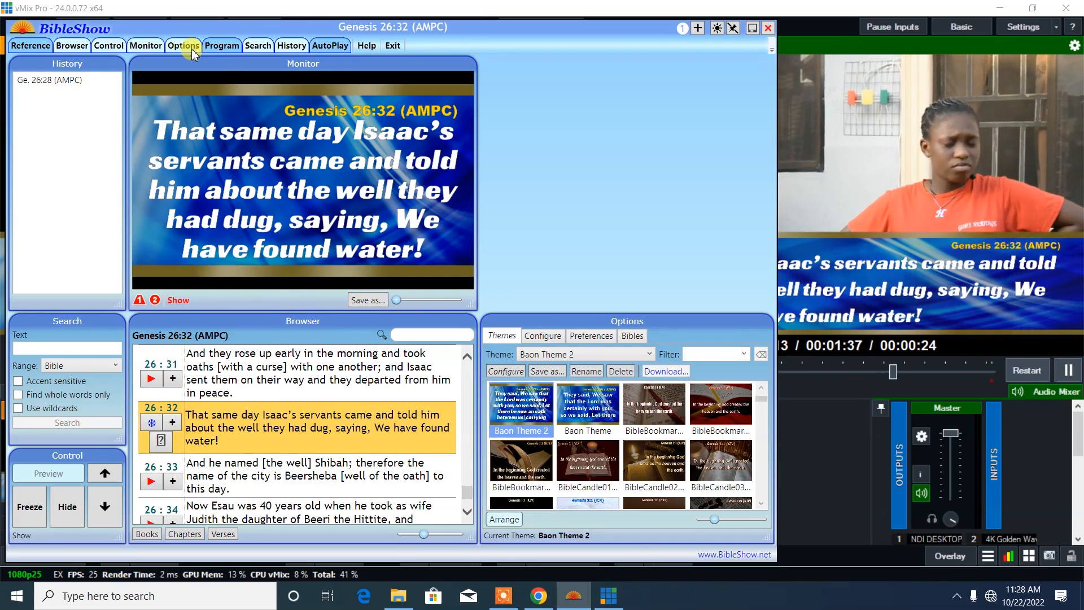
{"action": "left_click", "coordinate": [539, 336]}
{"action": "left_click", "coordinate": [514, 383]}
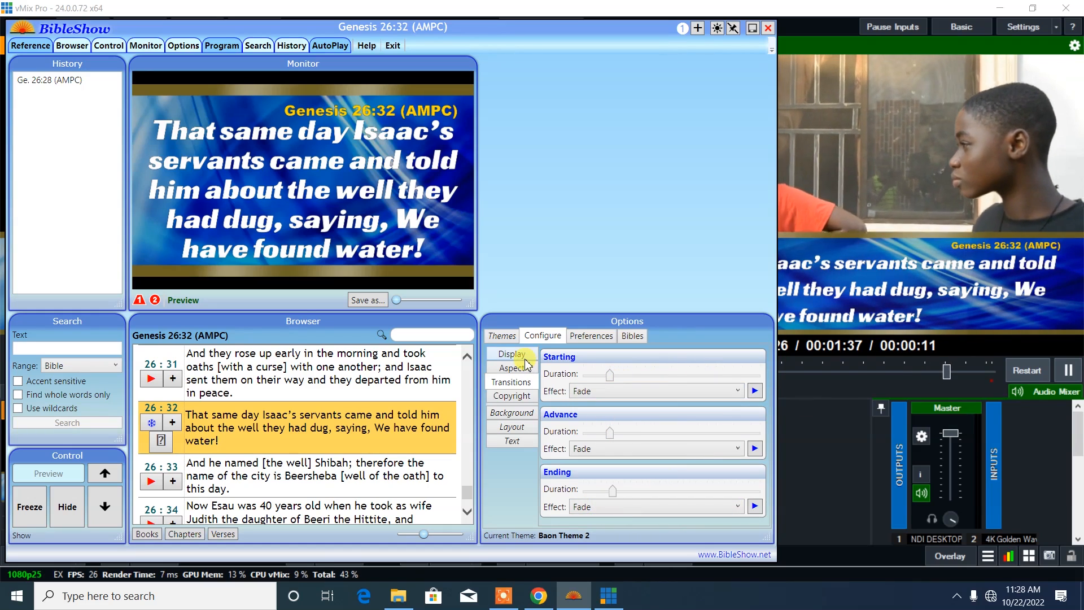
{"action": "left_click", "coordinate": [518, 341]}
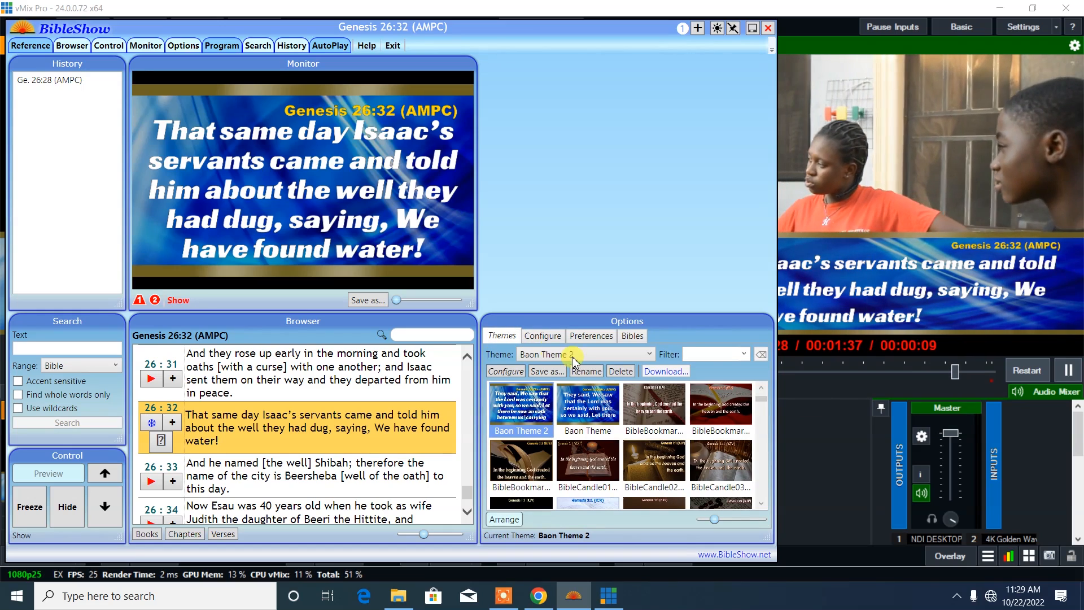
Step: Save the theme again as Baon Theme 2, overwriting the existing file
{"action": "left_click", "coordinate": [546, 371]}
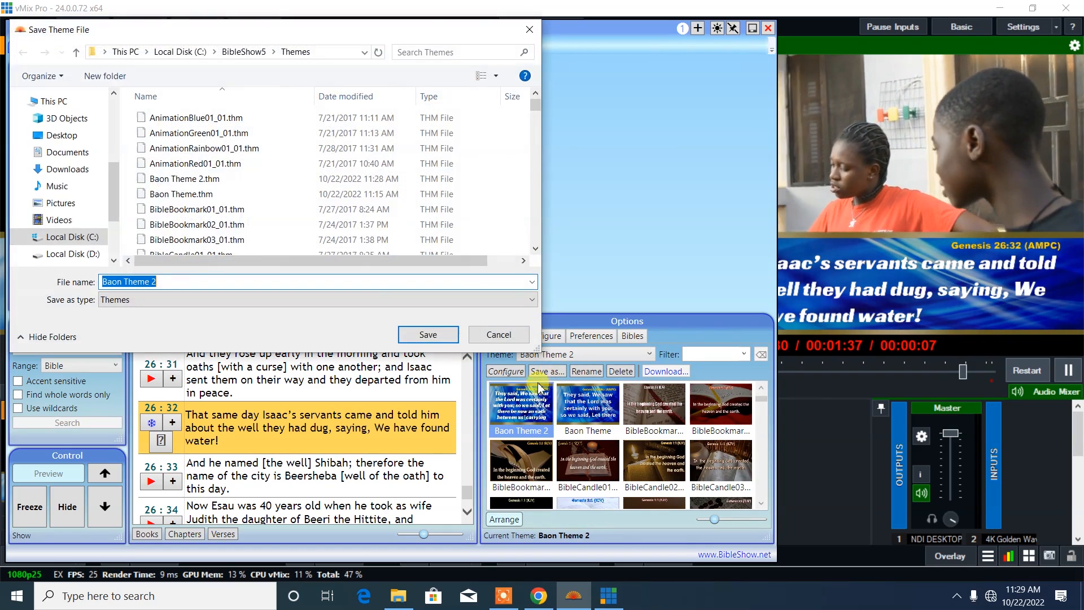
{"action": "left_click", "coordinate": [429, 335]}
{"action": "left_click", "coordinate": [584, 341]}
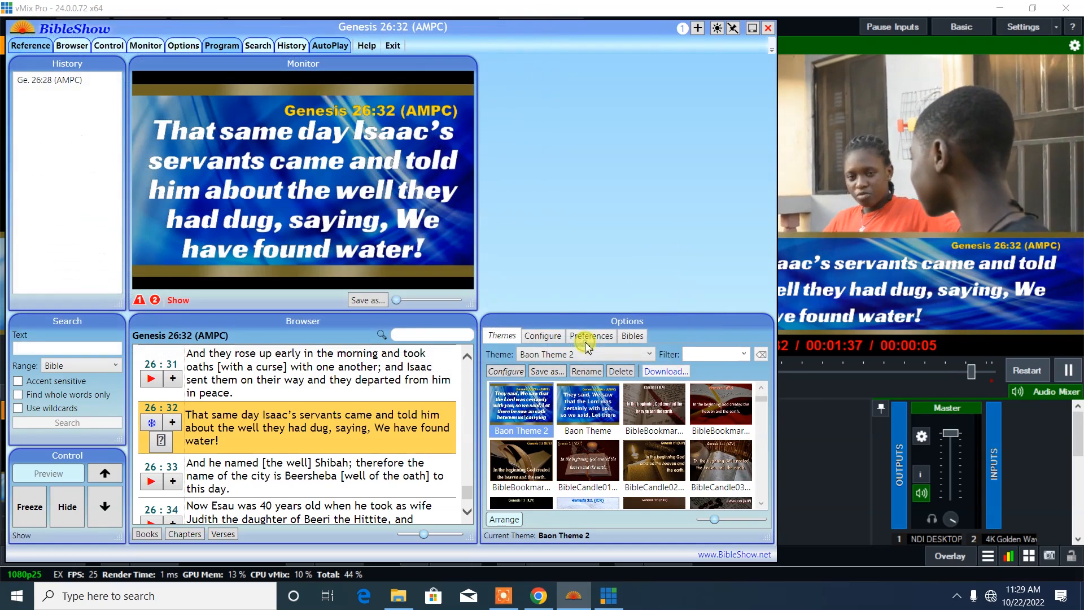
Step: Close BibleShow, minimize vMix and relaunch BibleShow from the desktop
{"action": "left_click", "coordinate": [770, 29]}
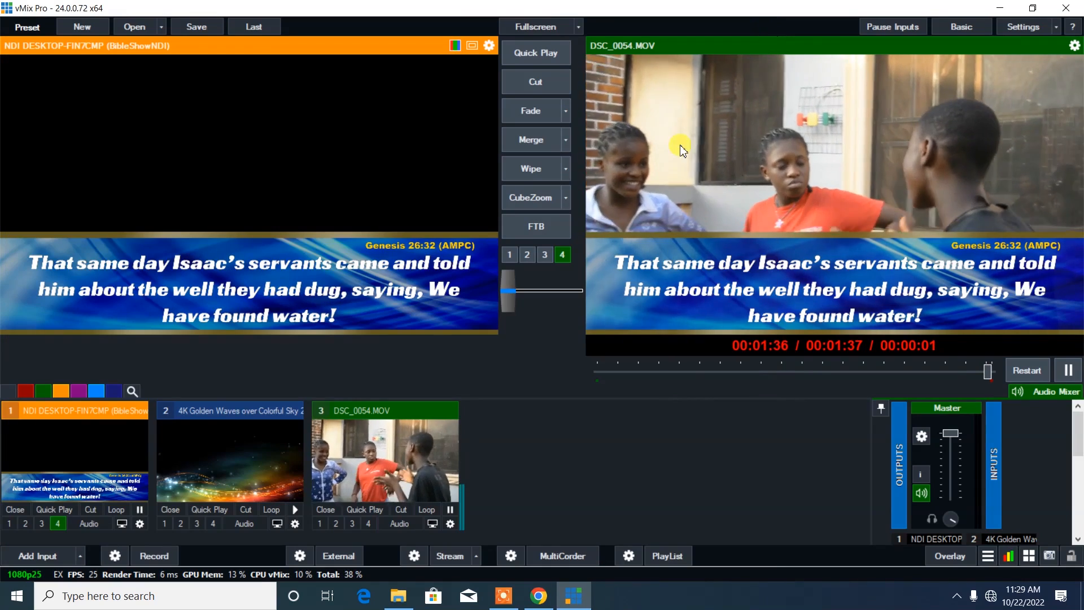
{"action": "left_click", "coordinate": [1006, 8]}
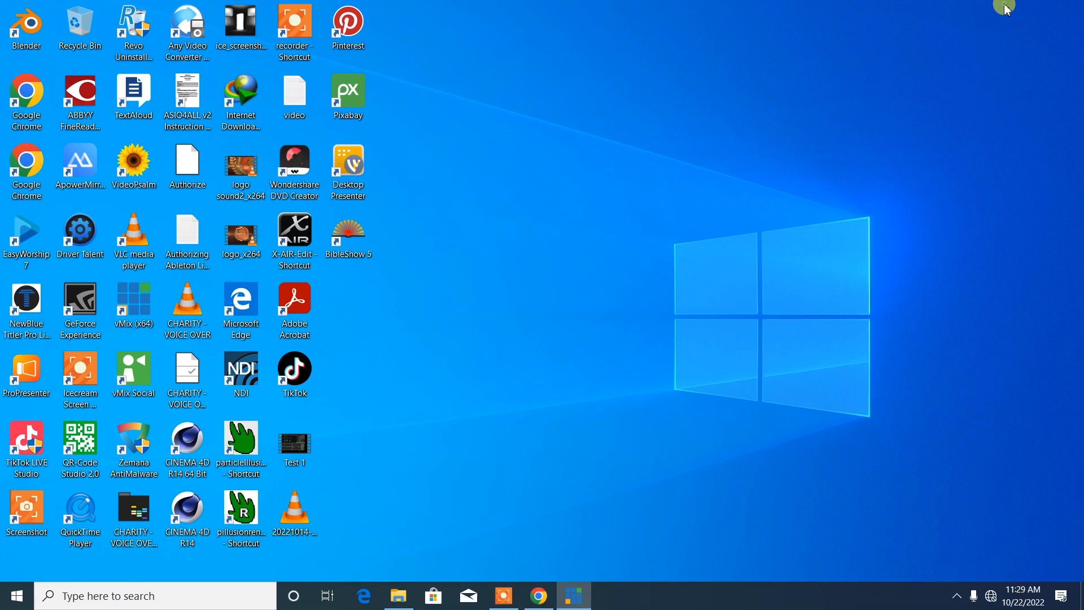
{"action": "double_click", "coordinate": [359, 226]}
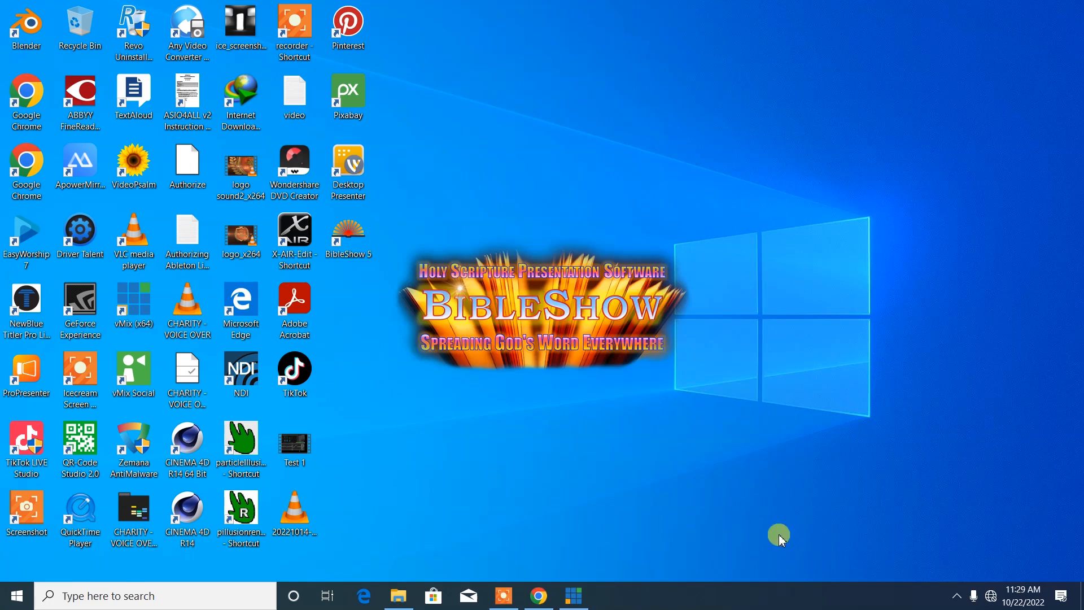
Step: Switch to vMix and fade the program output to the BibleShow NDI input and back to DSC_0054.MOV
{"action": "left_click", "coordinate": [574, 595]}
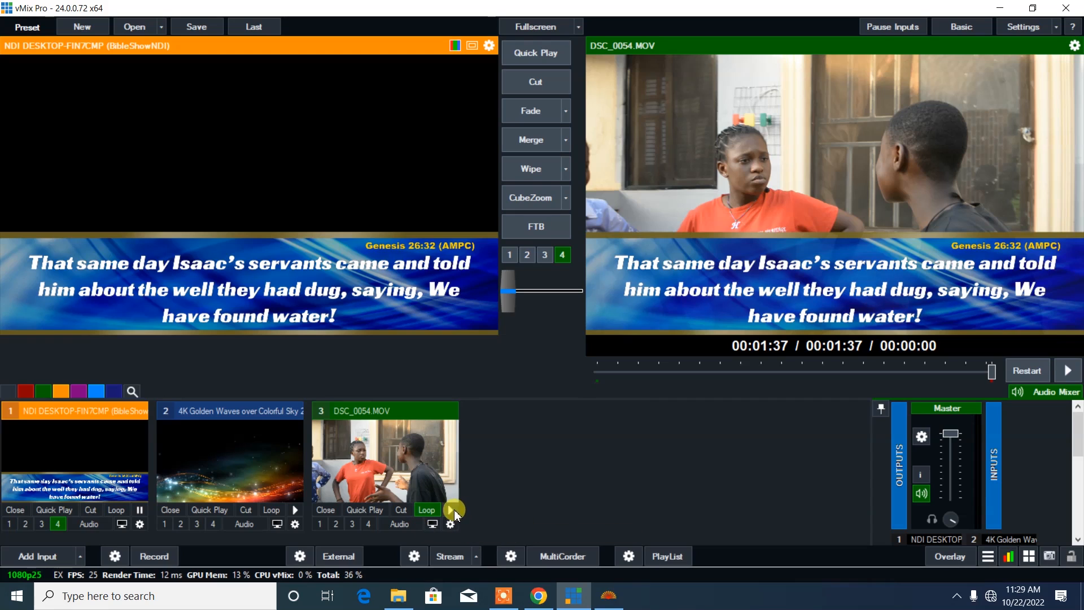
{"action": "left_click", "coordinate": [546, 117]}
{"action": "left_click", "coordinate": [546, 117]}
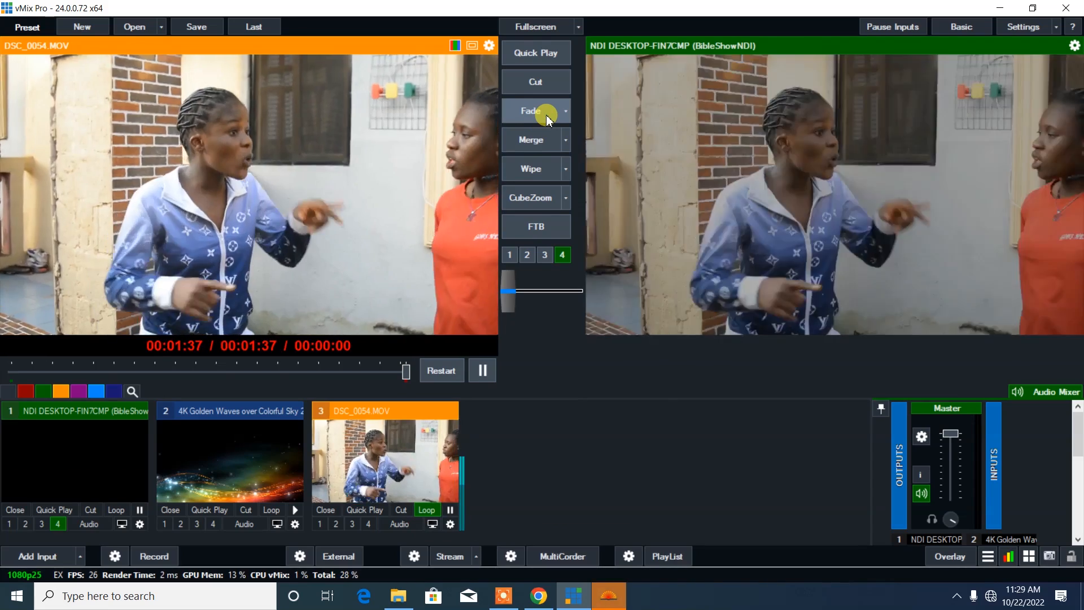
Step: Switch to BibleShow, hide its options and show 2 Chronicles 18:17 (AMPC) live
{"action": "left_click", "coordinate": [611, 596]}
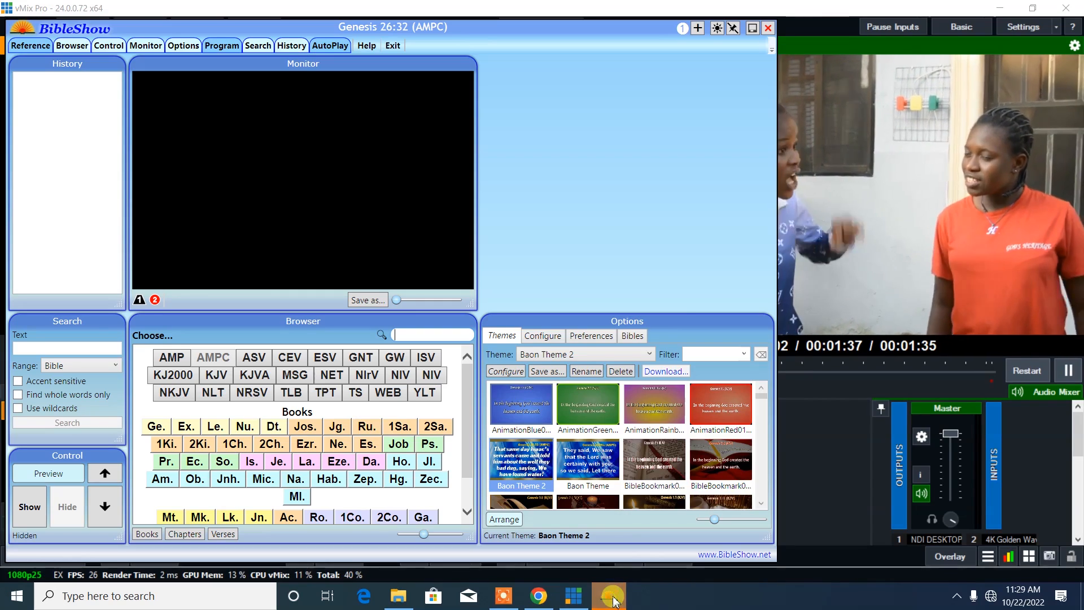
{"action": "left_click", "coordinate": [194, 46]}
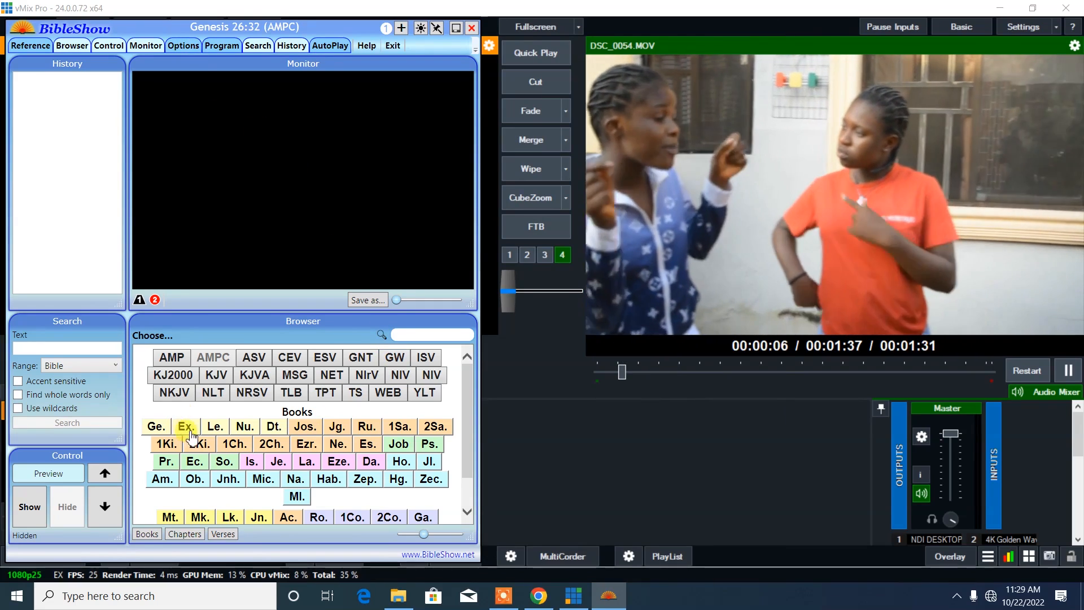
{"action": "left_click", "coordinate": [272, 444]}
{"action": "left_click", "coordinate": [316, 401]}
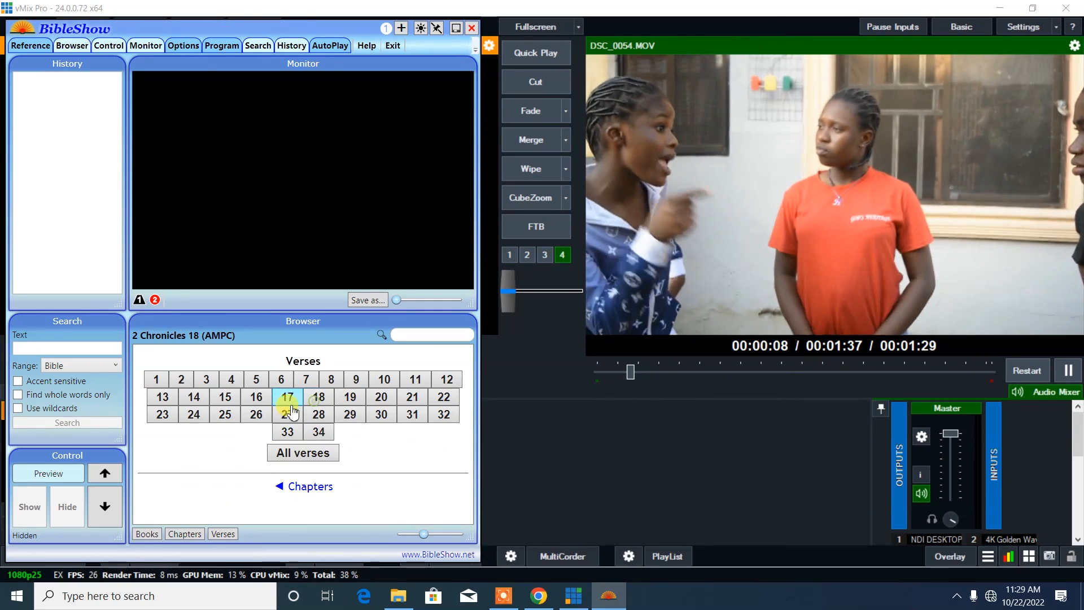
{"action": "left_click", "coordinate": [286, 401]}
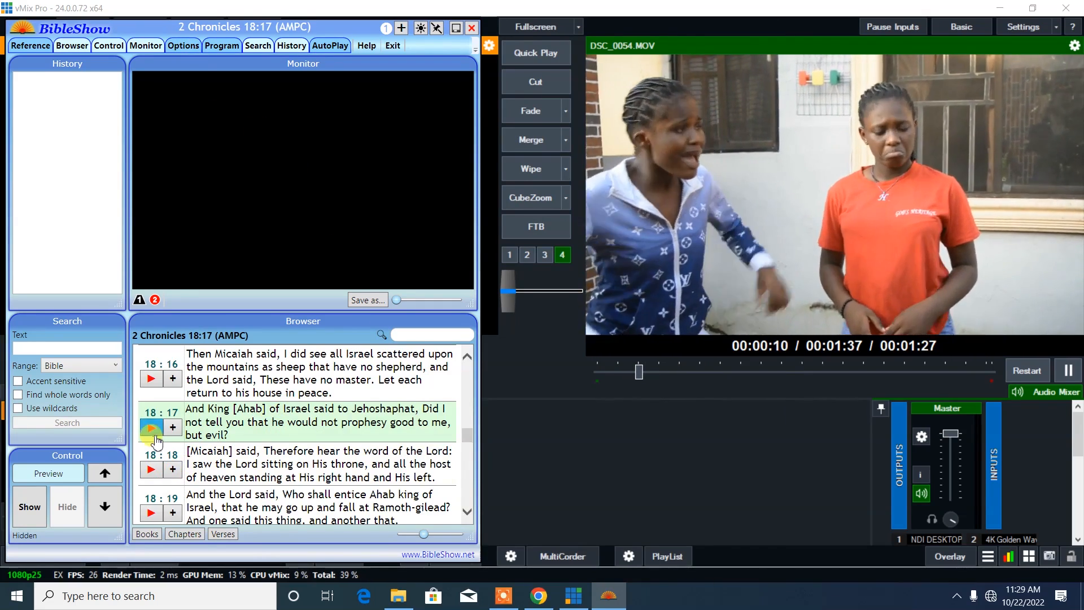
{"action": "left_click", "coordinate": [151, 428]}
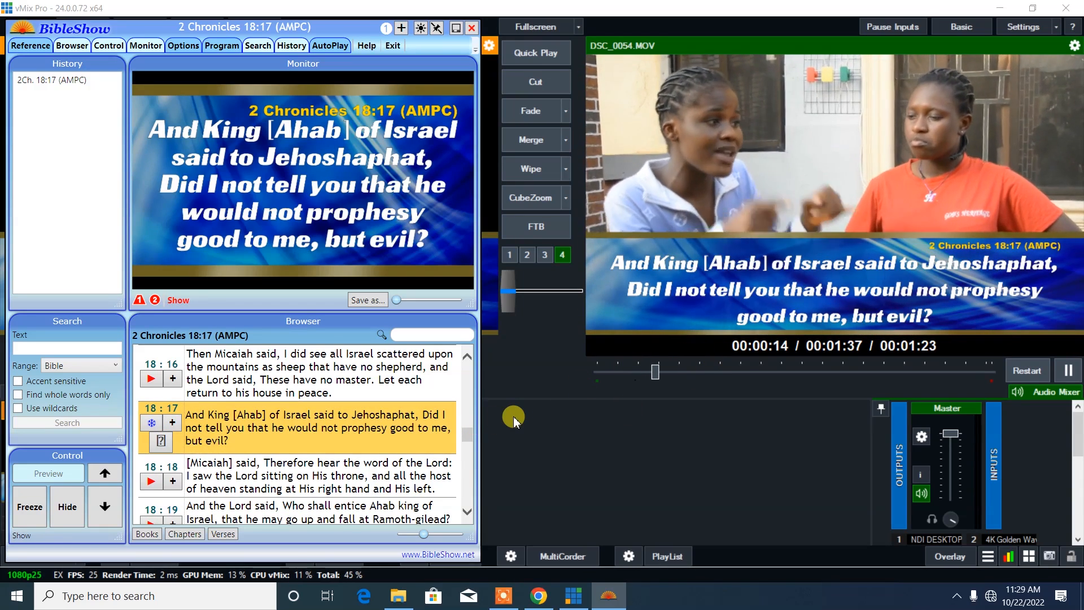
Step: Advance the live scripture from 2 Chronicles 18:17 through 18:23, one verse at a time
{"action": "key", "text": "Down"}
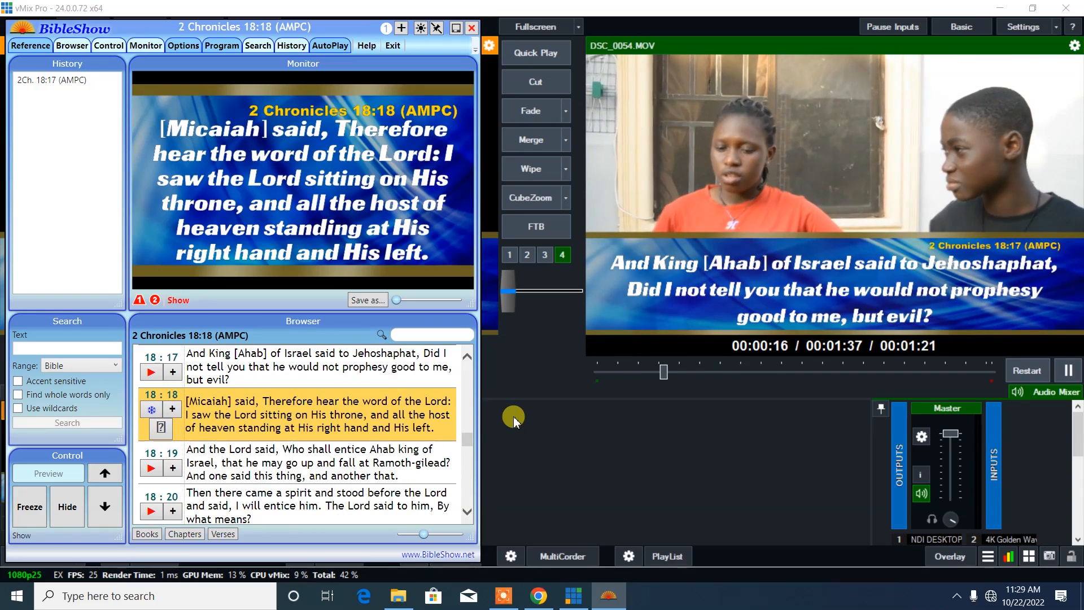
{"action": "key", "text": "Down"}
{"action": "key", "text": "Down"}
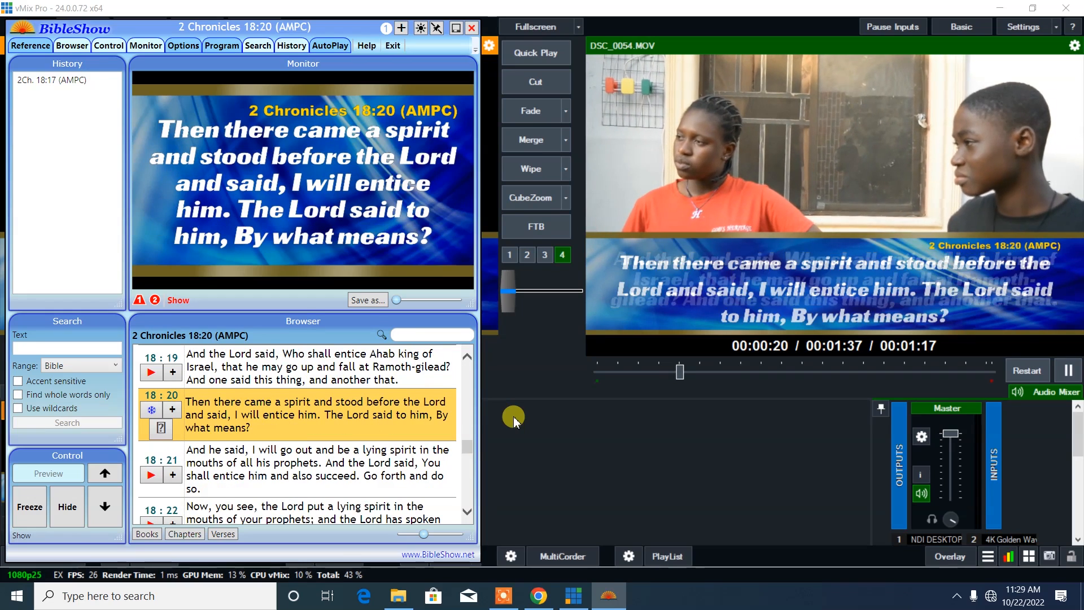
{"action": "key", "text": "Down"}
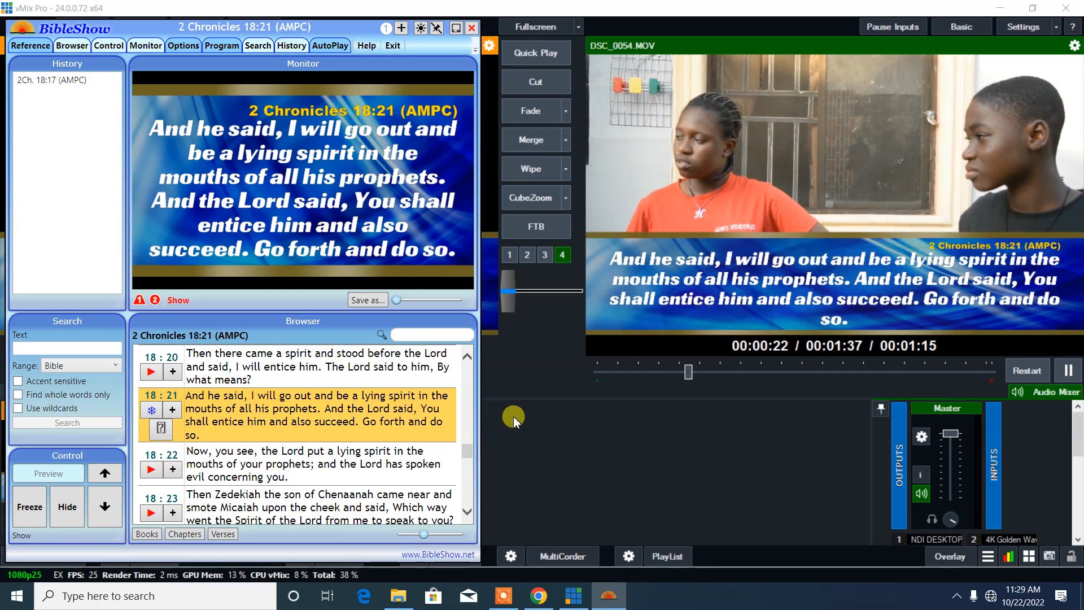
{"action": "key", "text": "Down"}
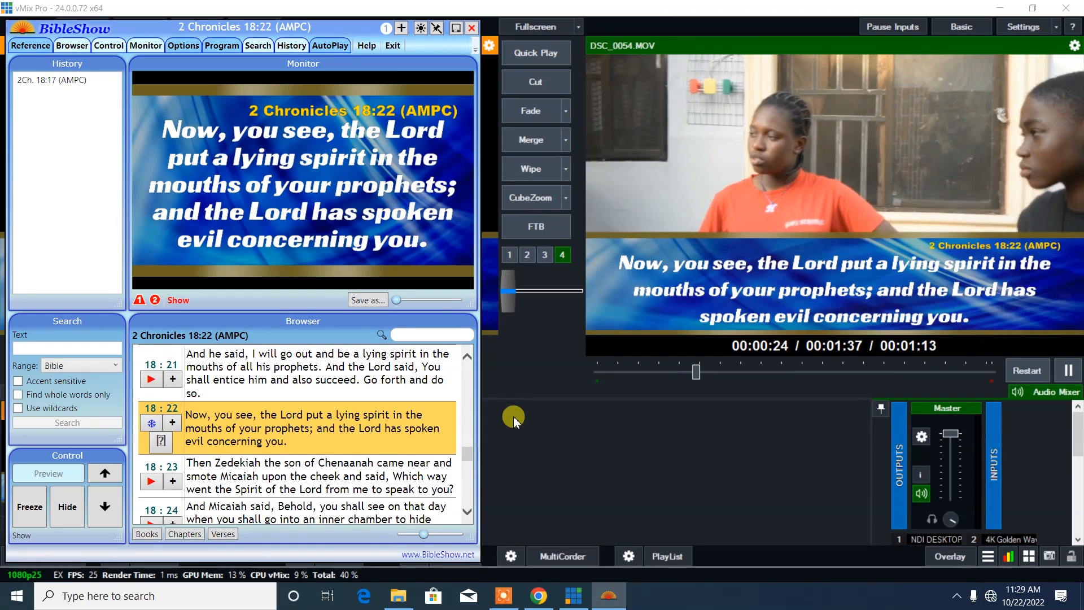
{"action": "key", "text": "Down"}
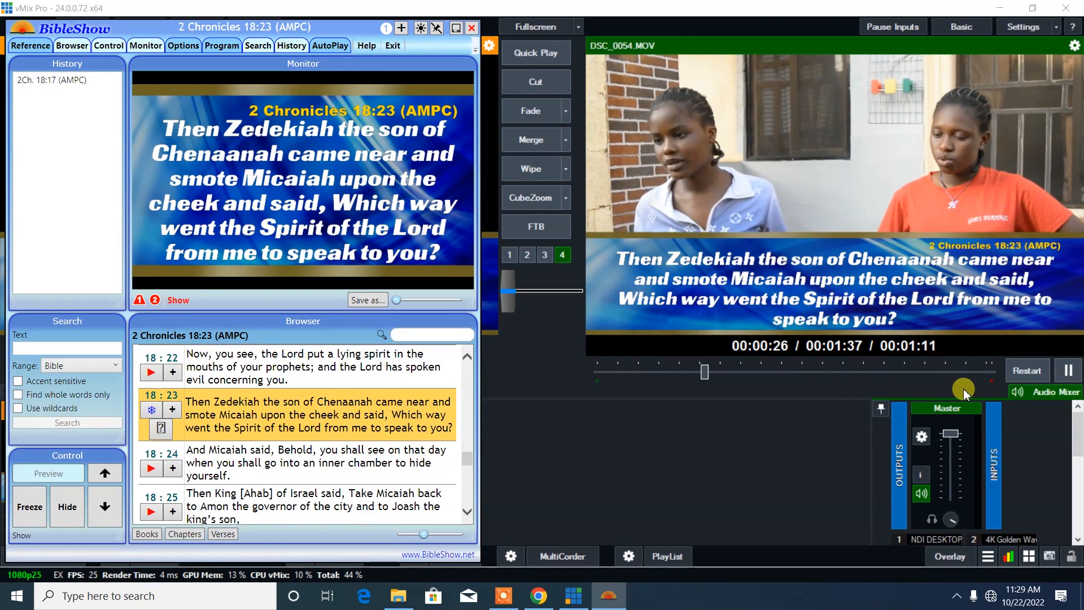